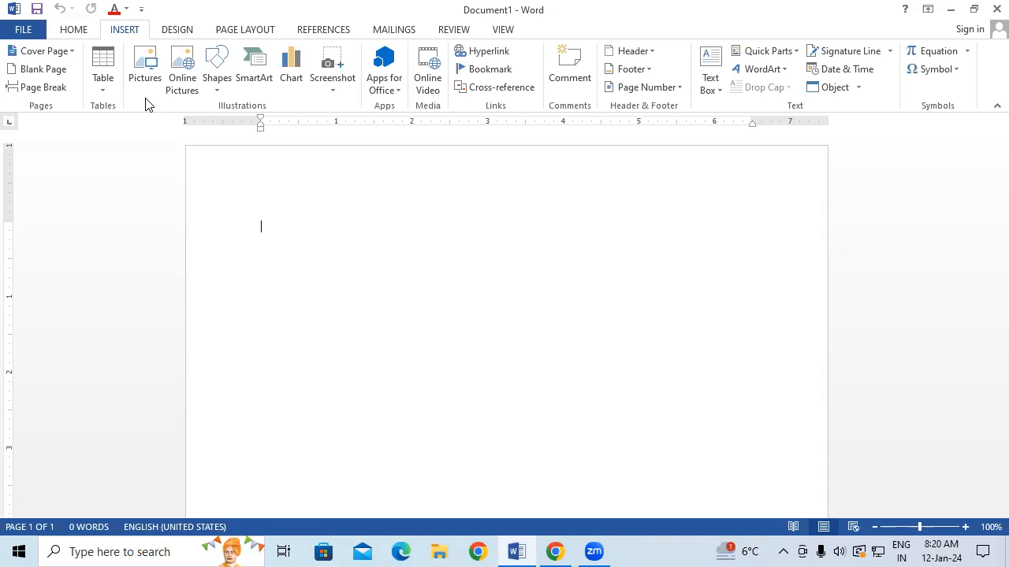
Step: Insert a long run of blank pages one after another in the empty document
{"action": "left_click", "coordinate": [54, 75]}
{"action": "left_click", "coordinate": [57, 76]}
{"action": "left_click", "coordinate": [56, 76]}
{"action": "left_click", "coordinate": [57, 76]}
{"action": "left_click", "coordinate": [56, 75]}
{"action": "left_click", "coordinate": [56, 76]}
{"action": "left_click", "coordinate": [56, 75]}
{"action": "left_click", "coordinate": [56, 76]}
{"action": "left_click", "coordinate": [56, 77]}
{"action": "left_click", "coordinate": [57, 76]}
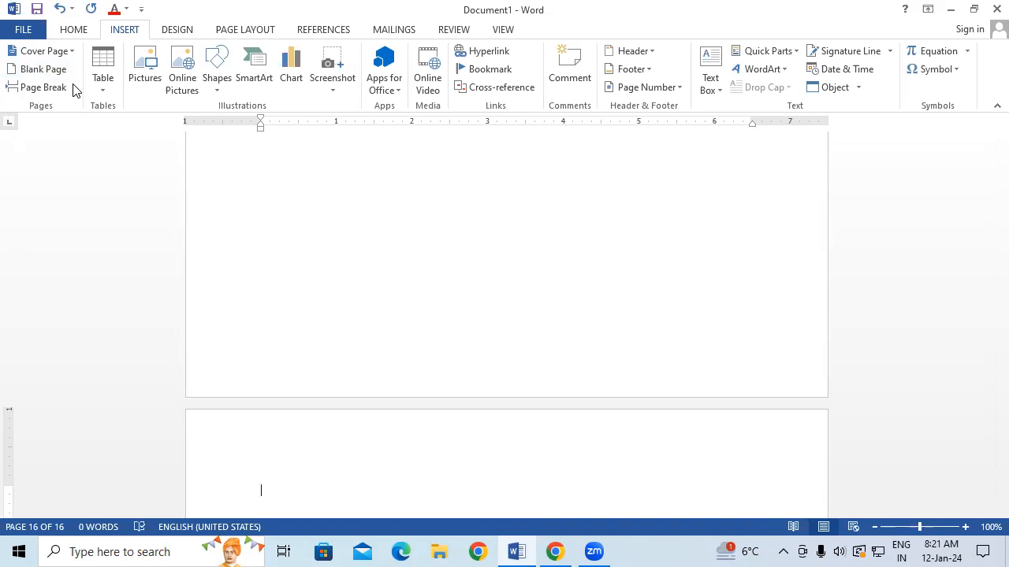
{"action": "left_click", "coordinate": [60, 69]}
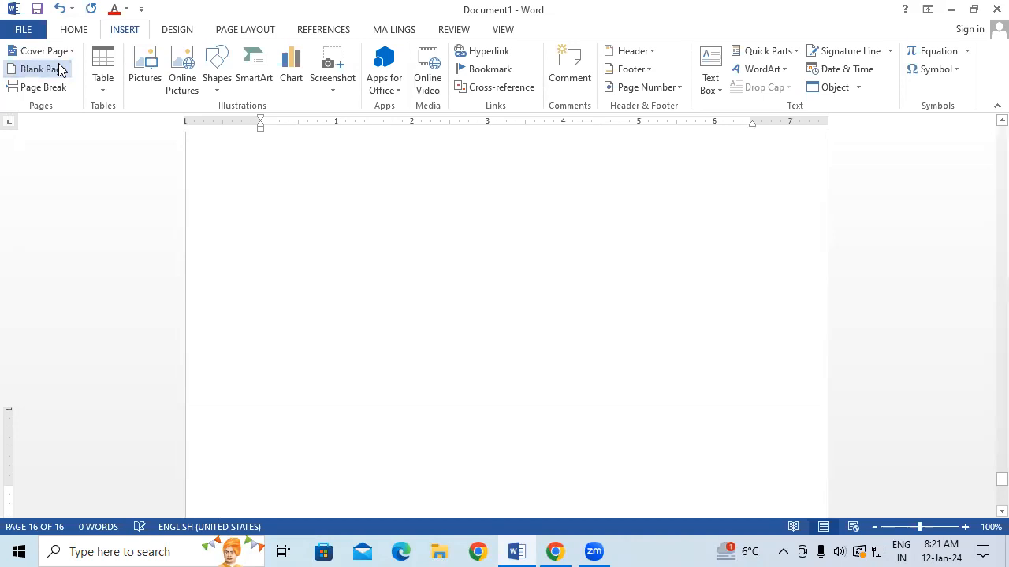
{"action": "left_click", "coordinate": [61, 70]}
{"action": "left_click", "coordinate": [61, 70]}
{"action": "left_click", "coordinate": [60, 71]}
{"action": "left_click", "coordinate": [60, 69]}
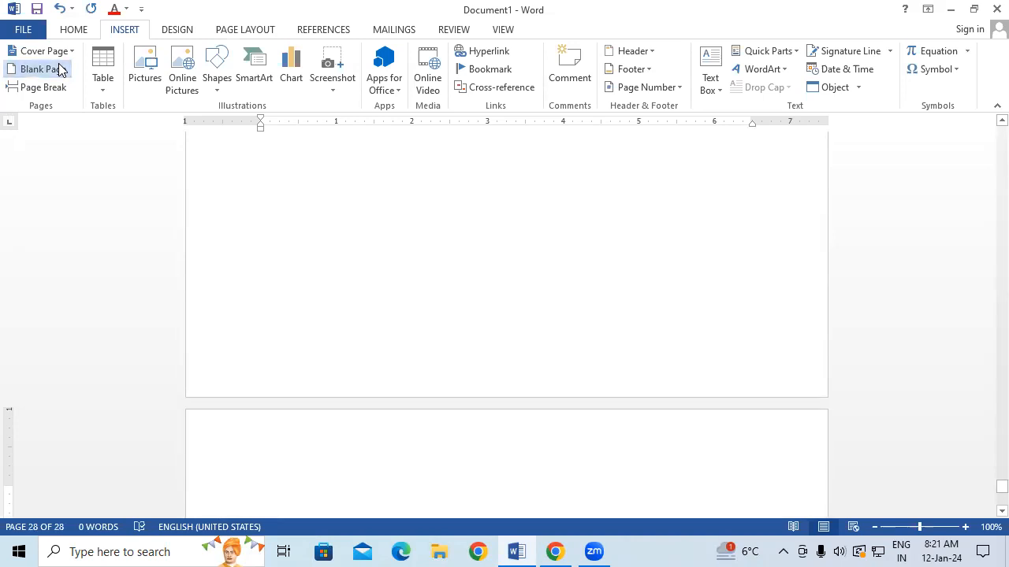
{"action": "left_click", "coordinate": [61, 70]}
{"action": "left_click", "coordinate": [62, 70]}
{"action": "left_click", "coordinate": [61, 70]}
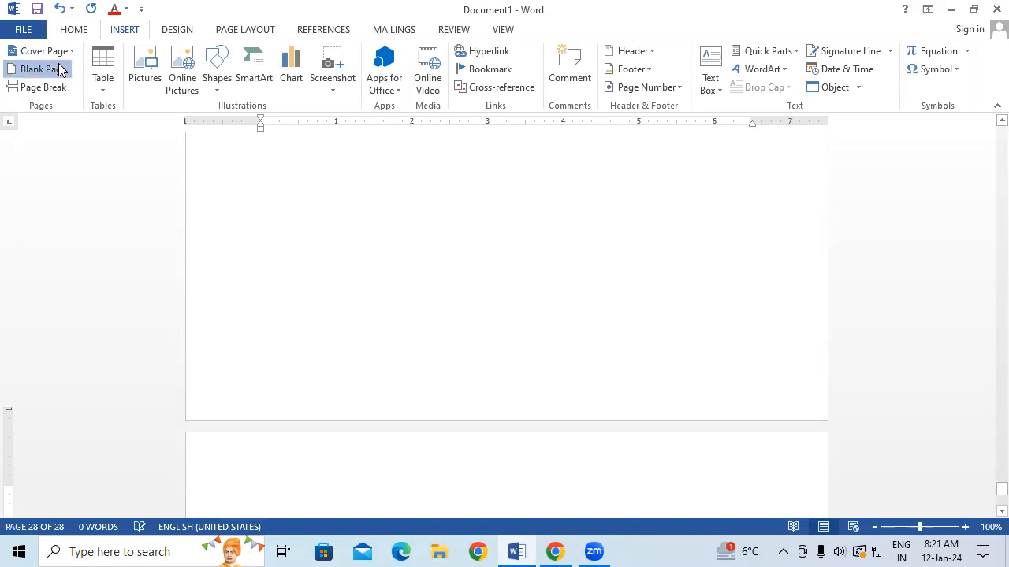
{"action": "left_click", "coordinate": [62, 71]}
{"action": "left_click", "coordinate": [61, 71]}
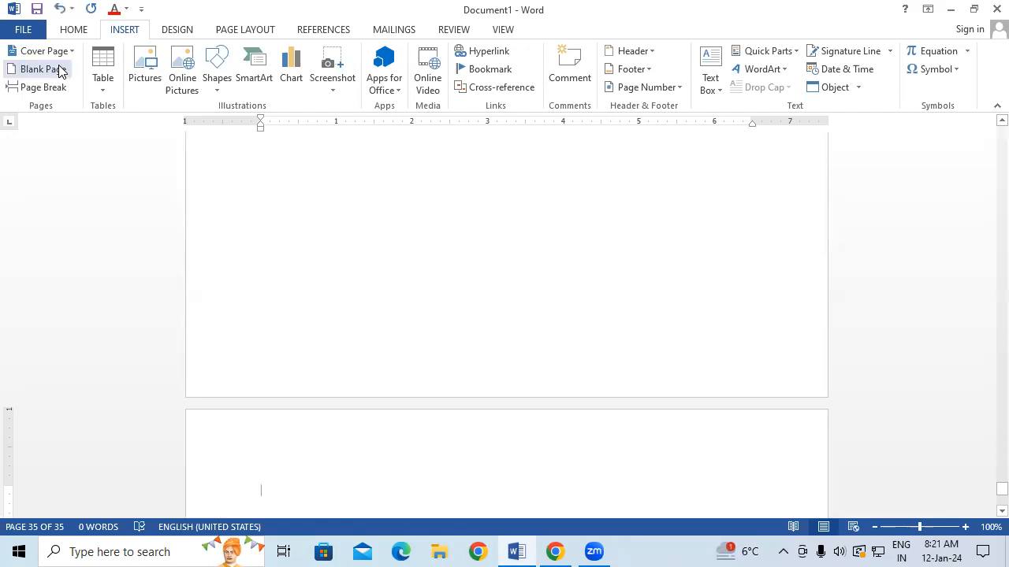
{"action": "left_click", "coordinate": [61, 70]}
{"action": "left_click", "coordinate": [62, 71]}
{"action": "left_click", "coordinate": [62, 70]}
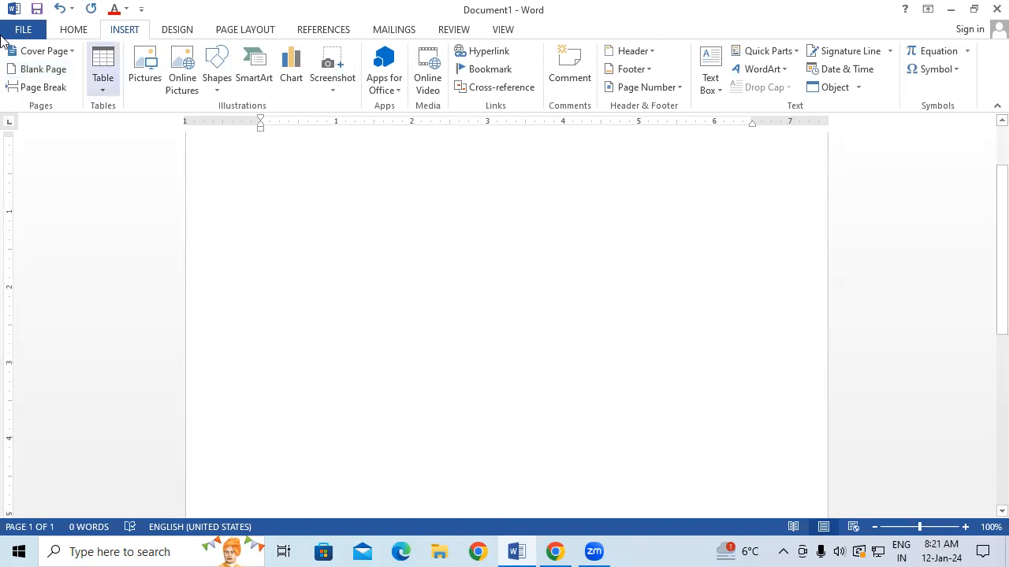
Step: Insert another run of blank pages and delete them back to a single page
{"action": "left_click", "coordinate": [43, 71]}
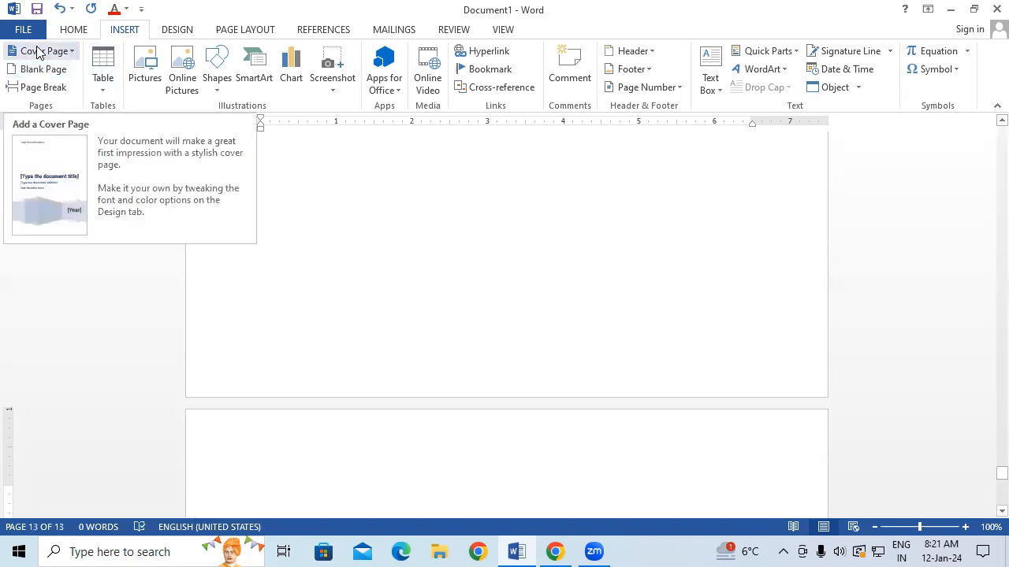
{"action": "key", "text": "BackSpace"}
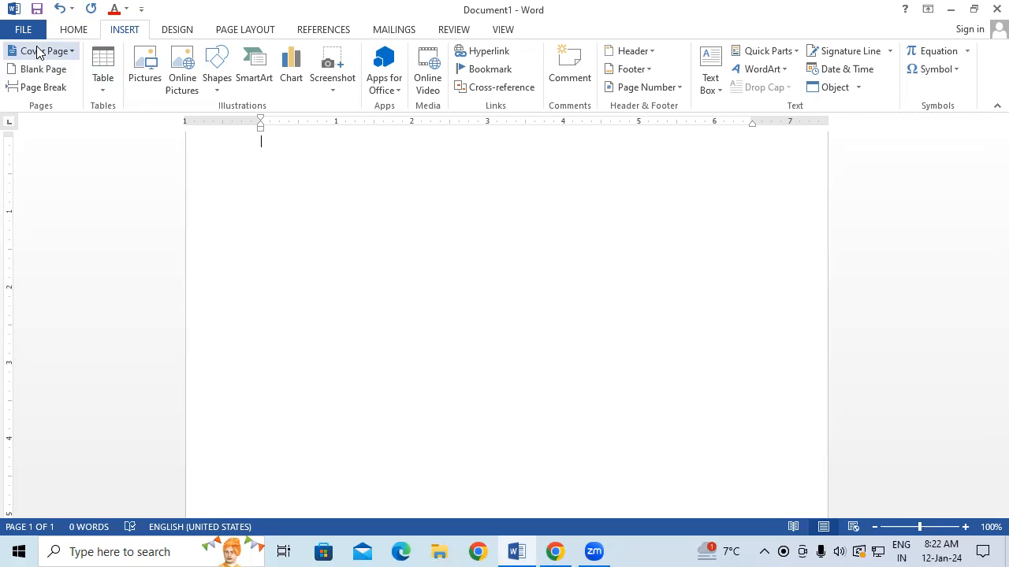
Step: Generate sample paragraphs in the empty document with the =rand() function
{"action": "type", "text": "="}
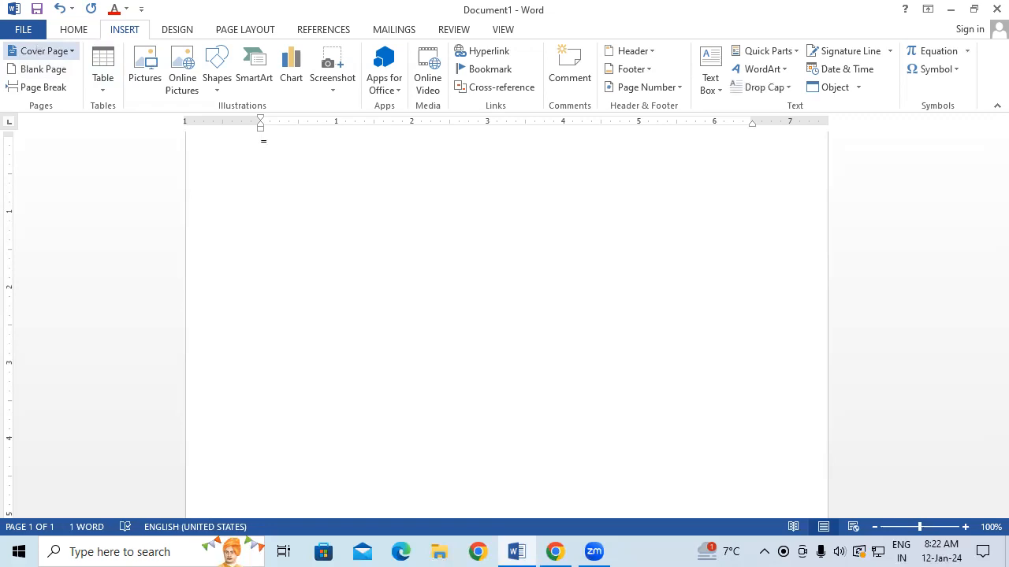
{"action": "type", "text": "rand()"}
{"action": "key", "text": "Return"}
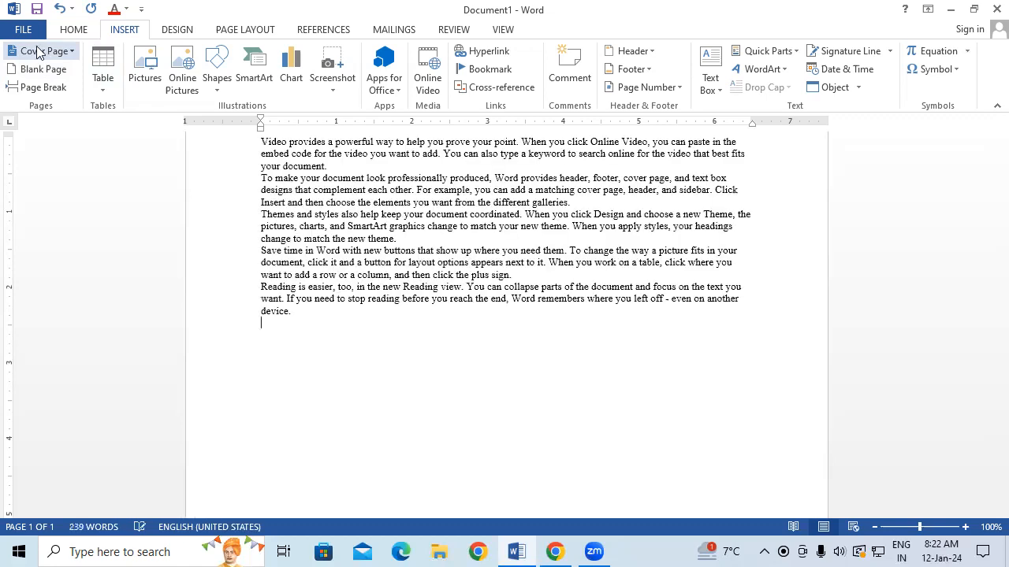
Step: Enlarge all of the sample text to 18 pt
{"action": "key", "text": "ctrl+a"}
{"action": "key", "text": "ctrl+shift+period"}
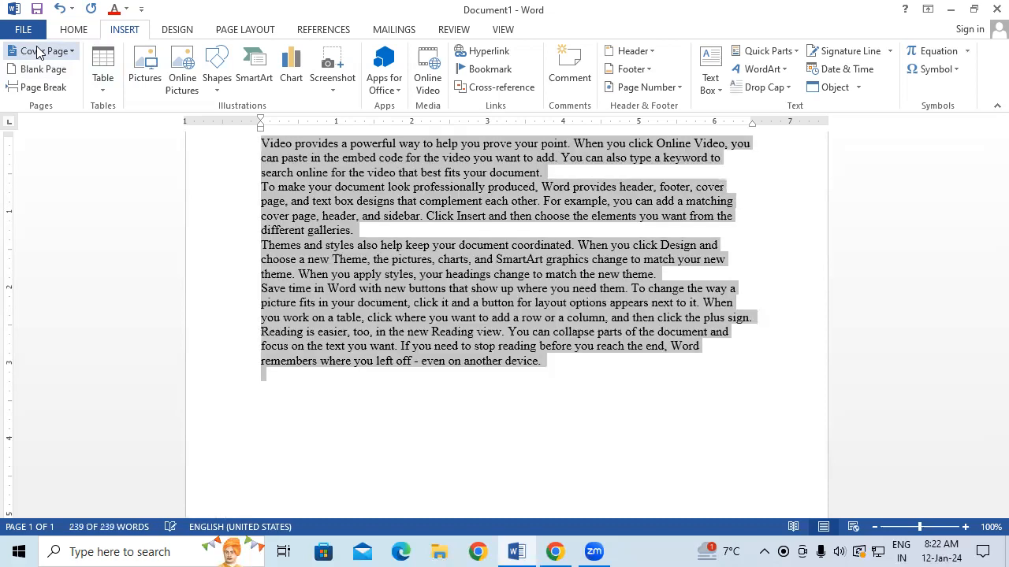
{"action": "key", "text": "ctrl+shift+period"}
{"action": "key", "text": "ctrl+shift+period"}
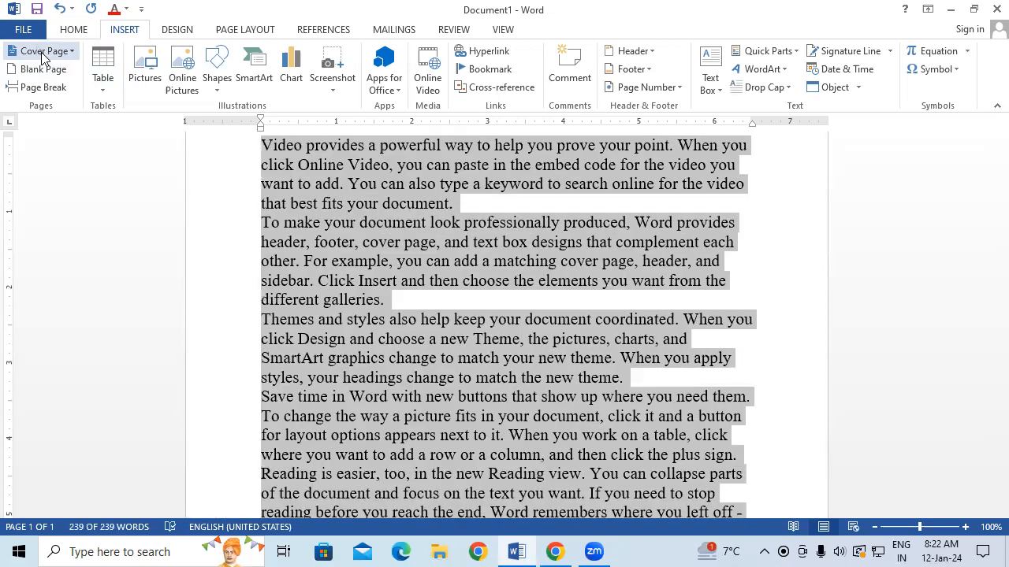
{"action": "left_click", "coordinate": [483, 272]}
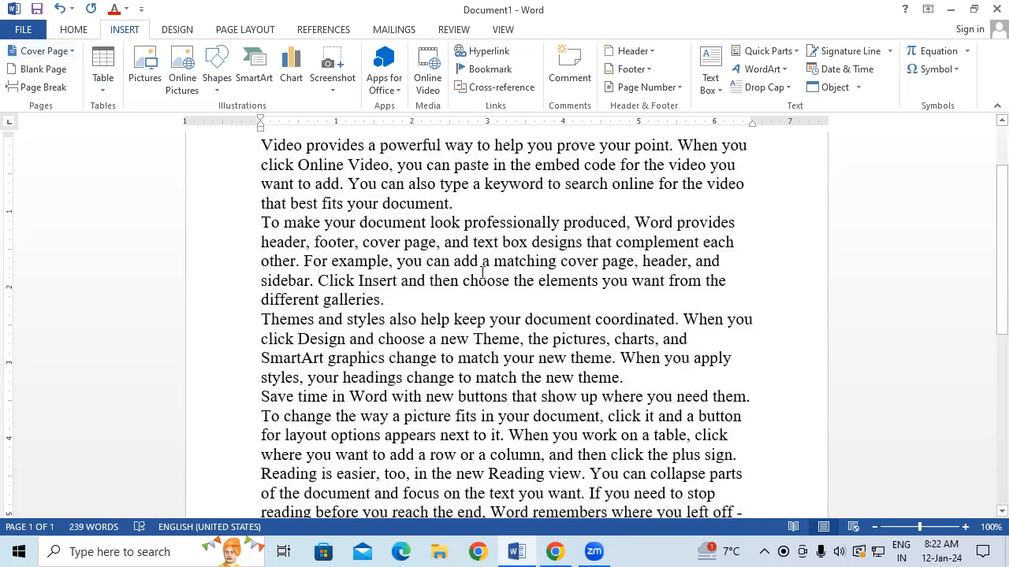
{"action": "scroll", "coordinate": [484, 272], "scroll_direction": "up", "scroll_amount": 1}
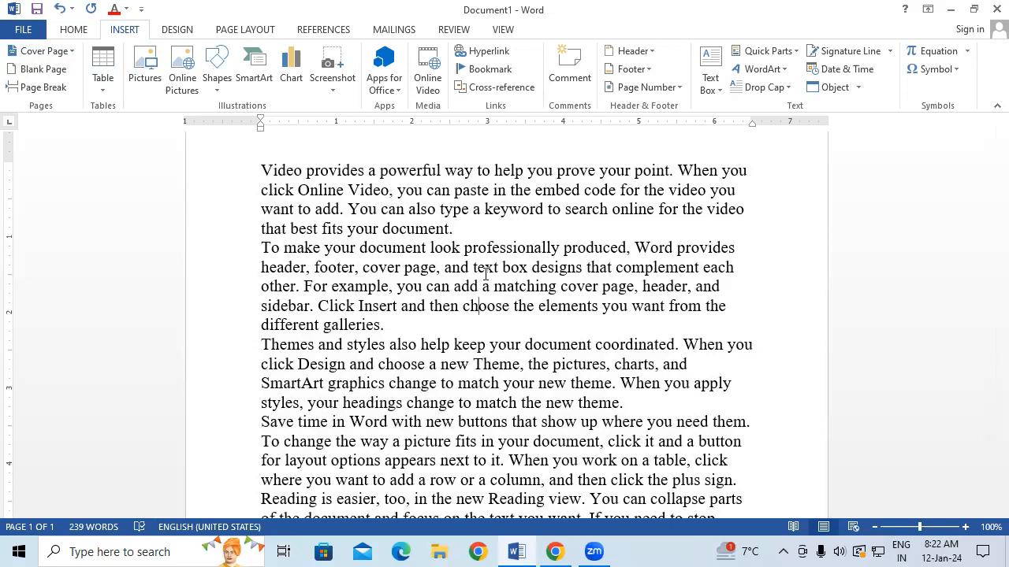
{"action": "key", "text": "ctrl+a"}
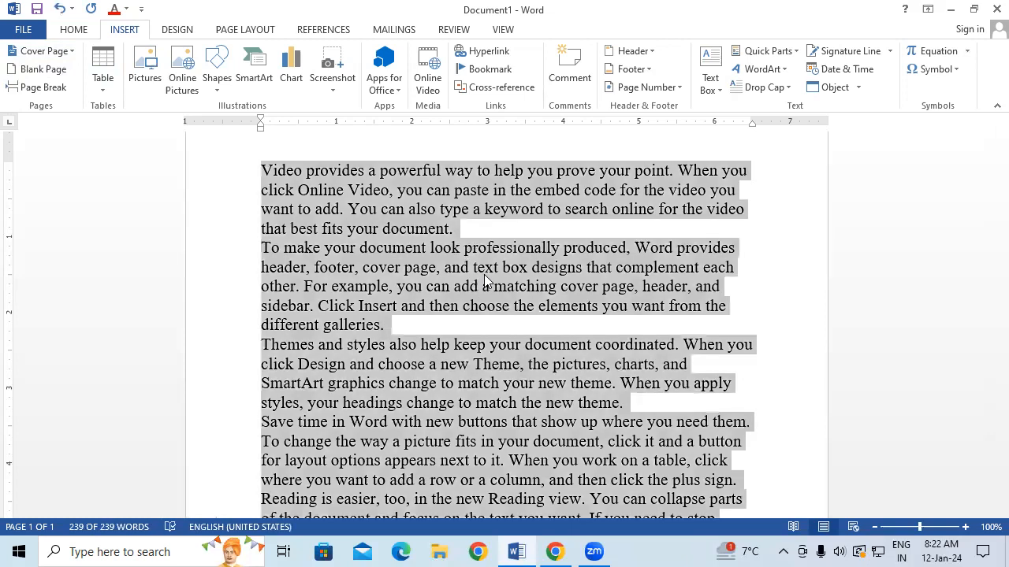
{"action": "key", "text": "ctrl+shift+period"}
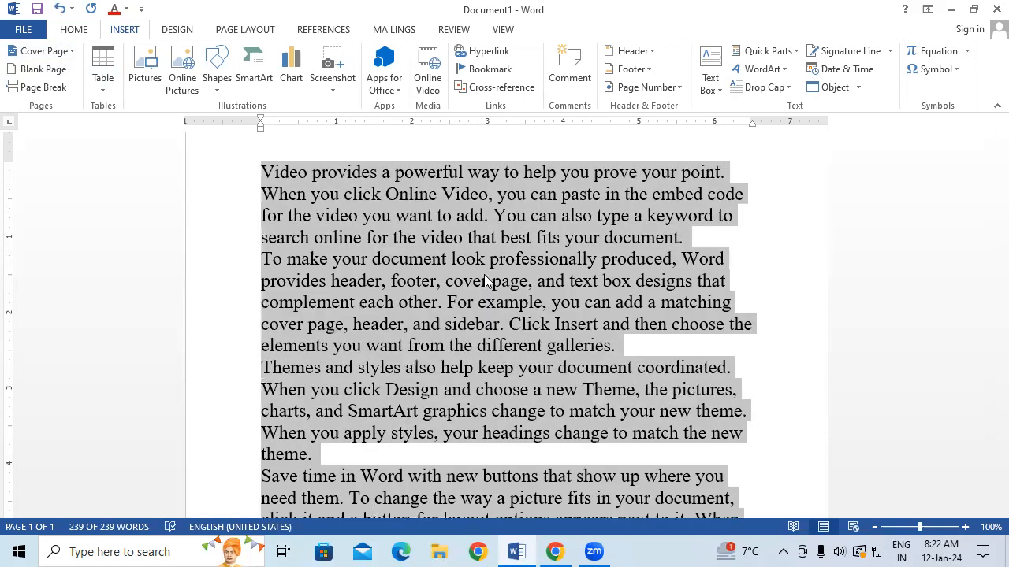
{"action": "left_click", "coordinate": [649, 271]}
{"action": "scroll", "coordinate": [649, 271], "scroll_direction": "up", "scroll_amount": 1}
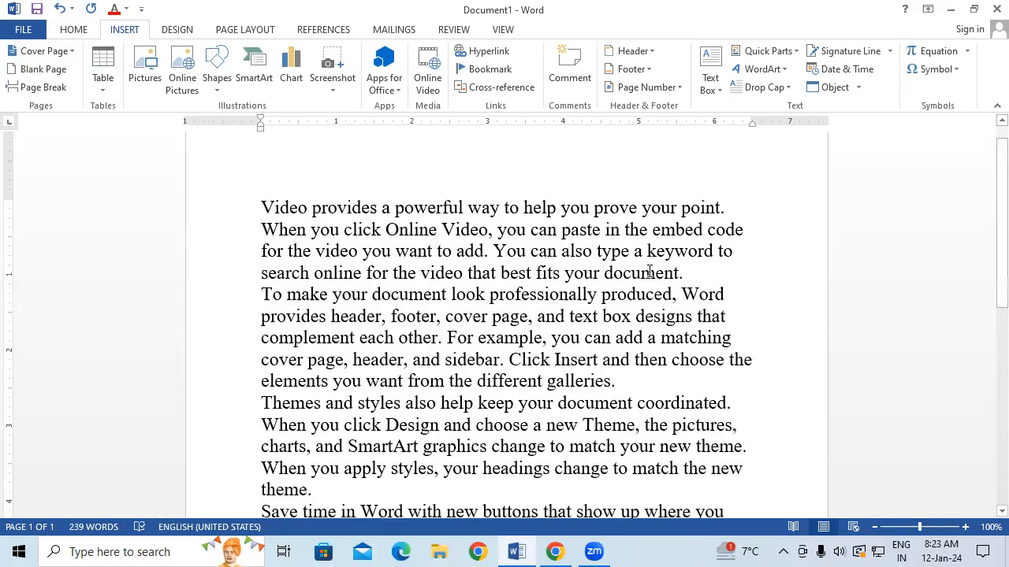
{"action": "scroll", "coordinate": [649, 271], "scroll_direction": "down", "scroll_amount": 1}
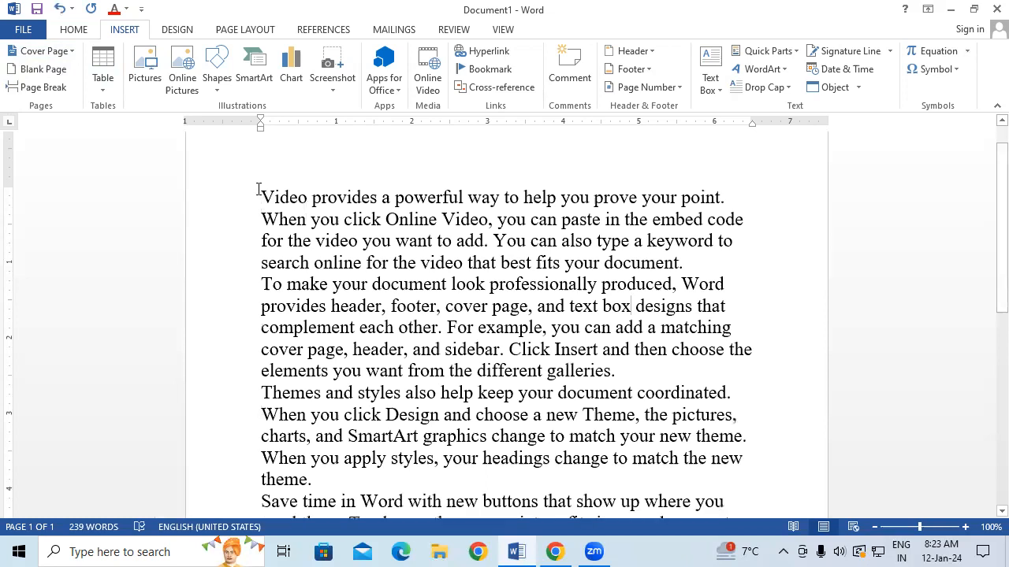
Step: Format the text from "Video provides" through "text box designs that" as red, bold and 20 pt
{"action": "left_click_drag", "start_coordinate": [300, 237], "coordinate": [729, 308]}
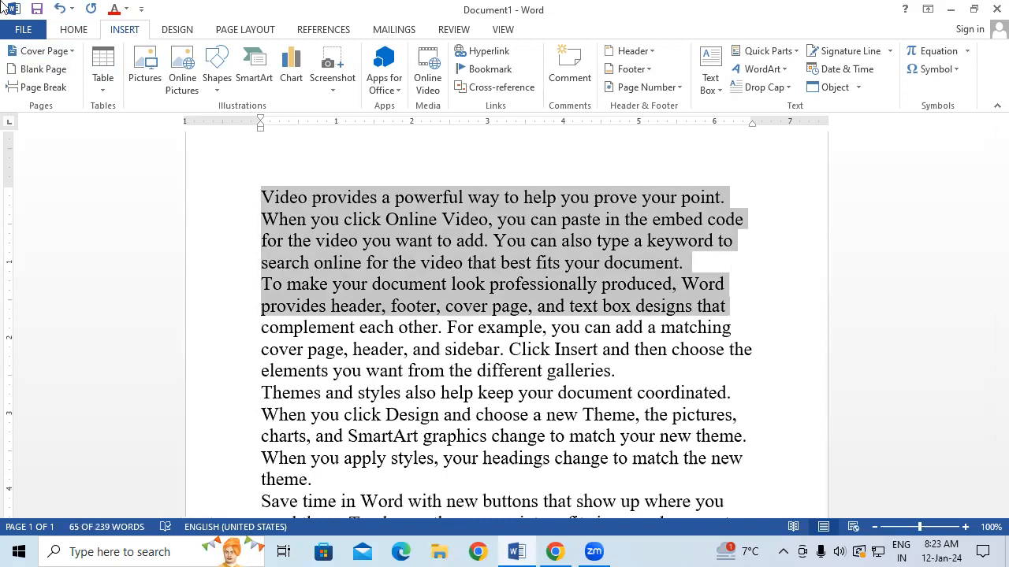
{"action": "left_click", "coordinate": [71, 30]}
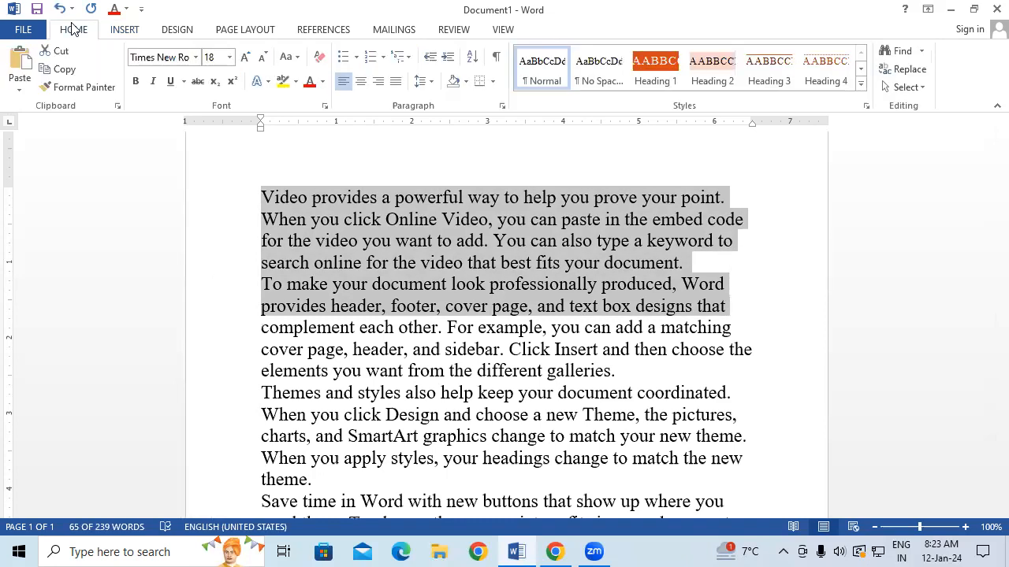
{"action": "left_click", "coordinate": [309, 82]}
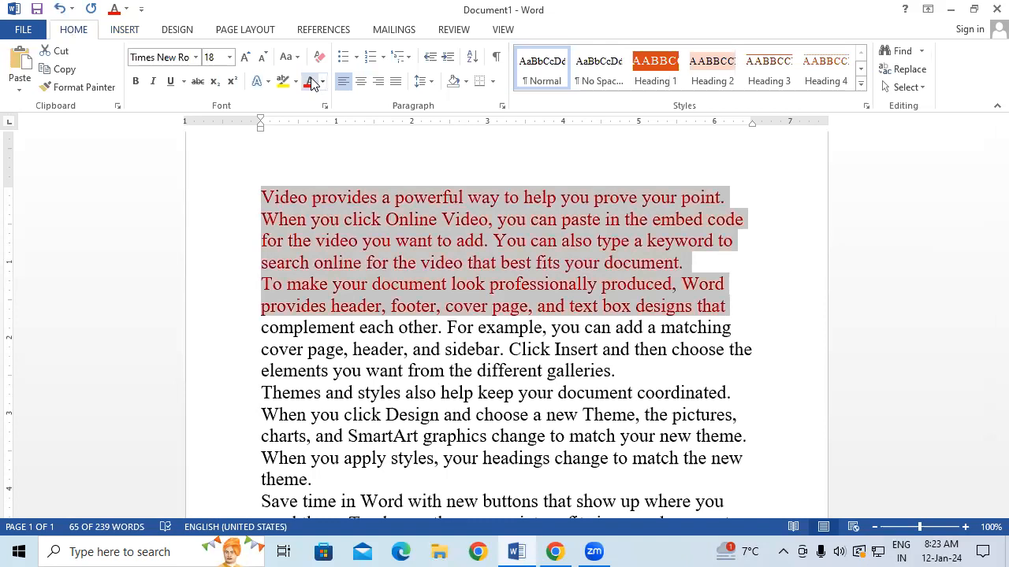
{"action": "left_click", "coordinate": [135, 82]}
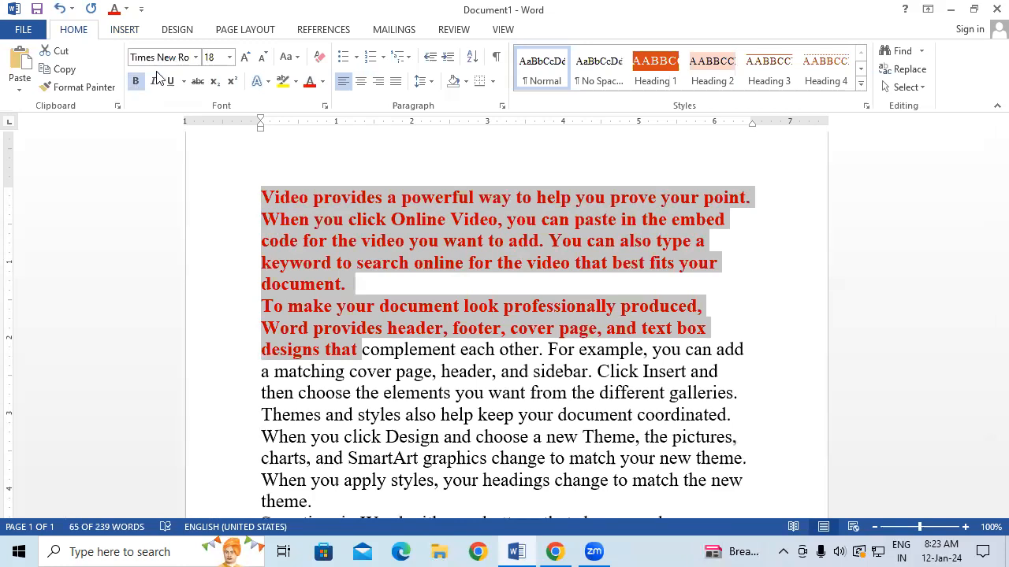
{"action": "left_click", "coordinate": [247, 63]}
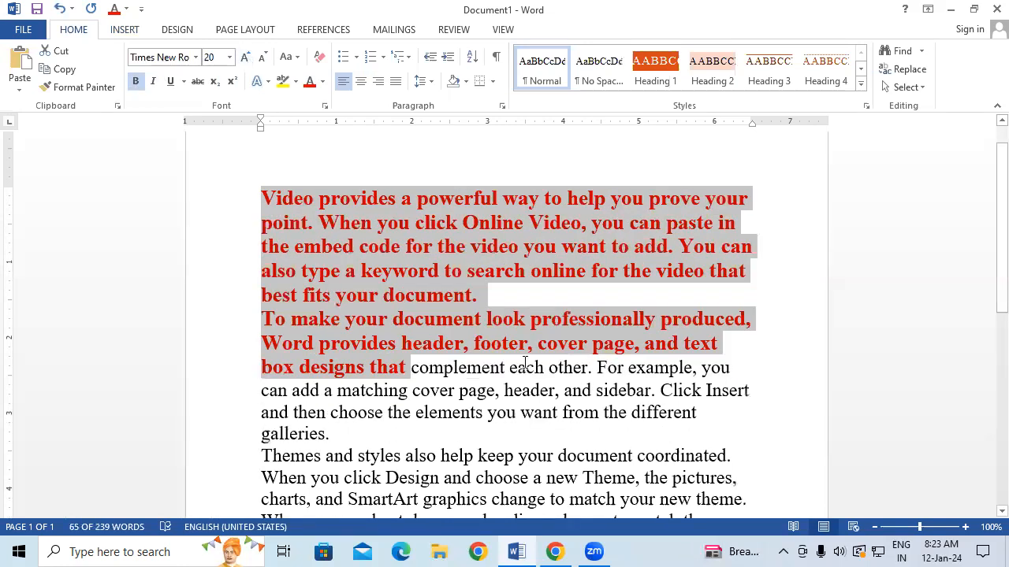
{"action": "left_click", "coordinate": [520, 360]}
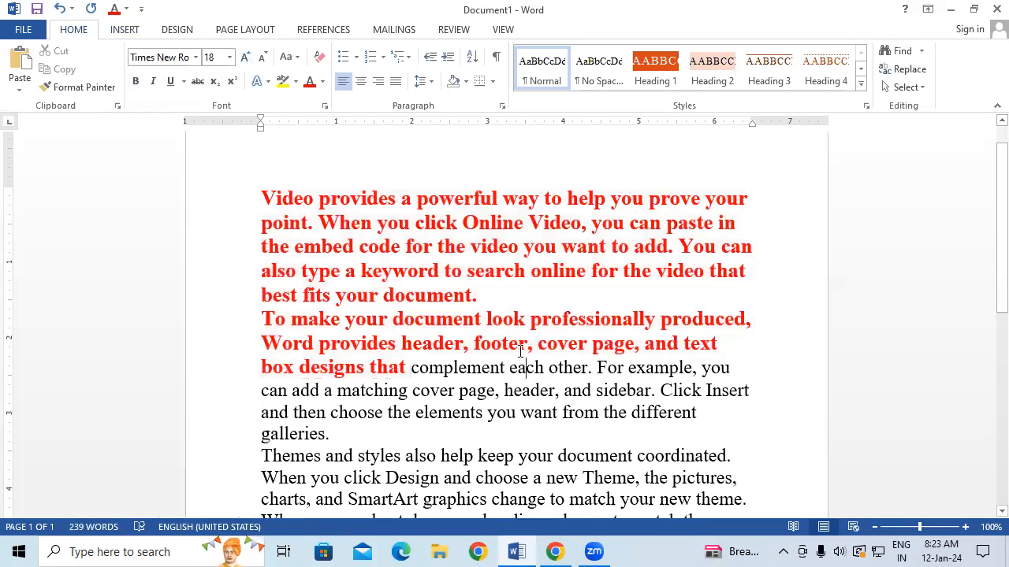
Step: Insert a page break right before "complement each other" so the remaining black text starts on a new page
{"action": "scroll", "coordinate": [486, 391], "scroll_direction": "down", "scroll_amount": 1}
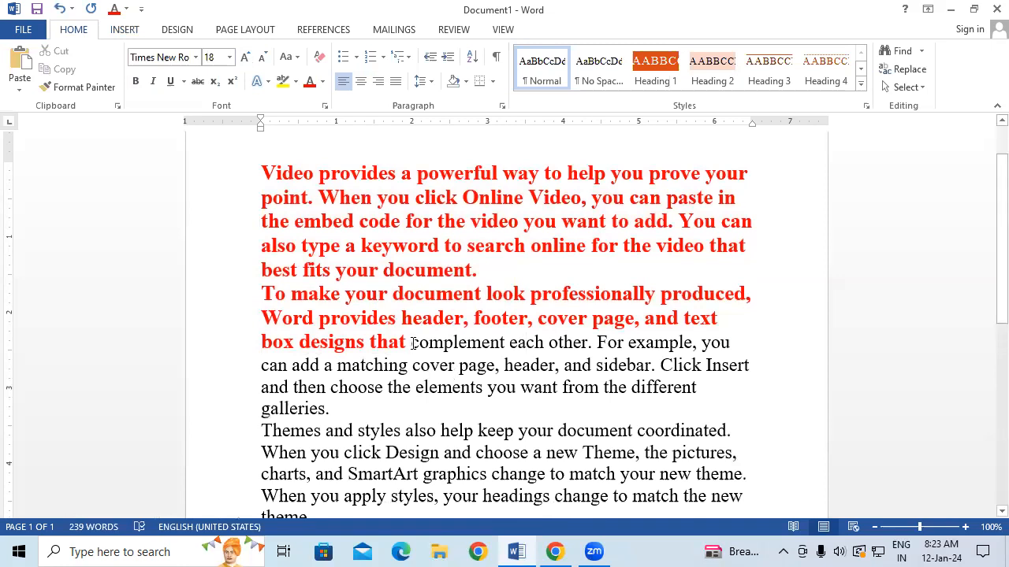
{"action": "left_click", "coordinate": [412, 343]}
{"action": "left_click", "coordinate": [126, 30]}
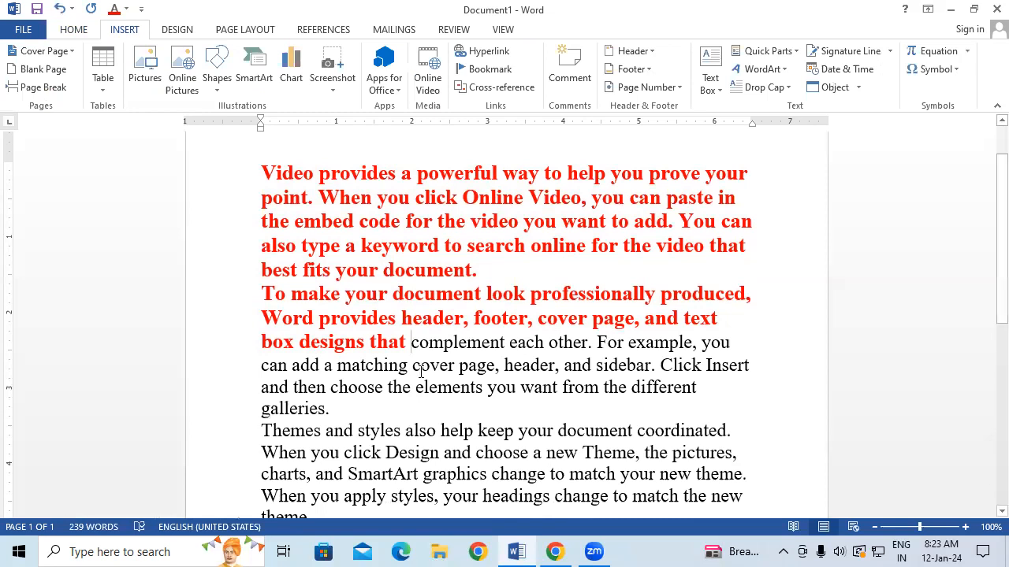
{"action": "left_click", "coordinate": [35, 88]}
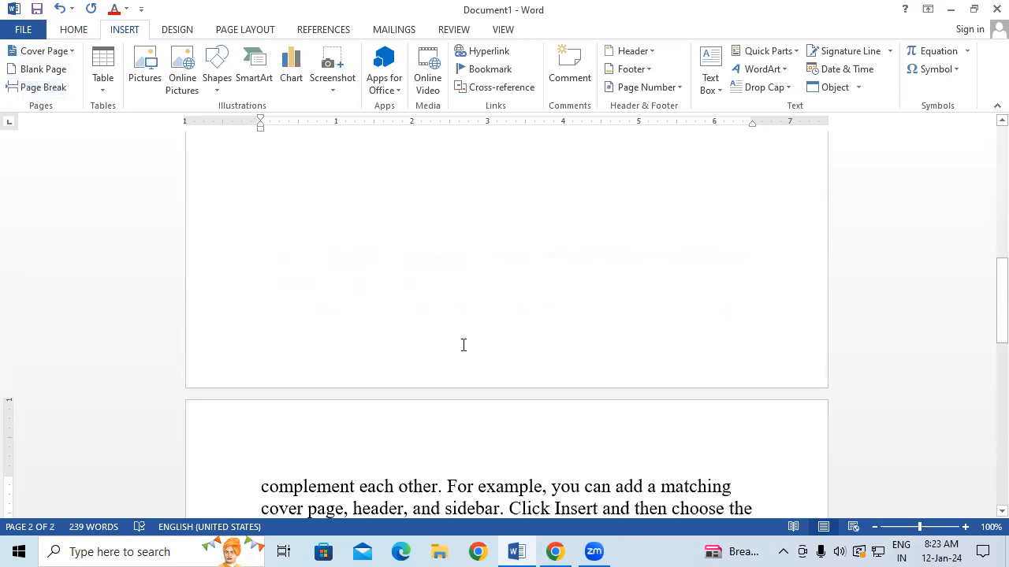
Step: Examine how the text is split between the first and second pages by the page break
{"action": "scroll", "coordinate": [463, 345], "scroll_direction": "up", "scroll_amount": 2}
{"action": "scroll", "coordinate": [464, 344], "scroll_direction": "up", "scroll_amount": 3}
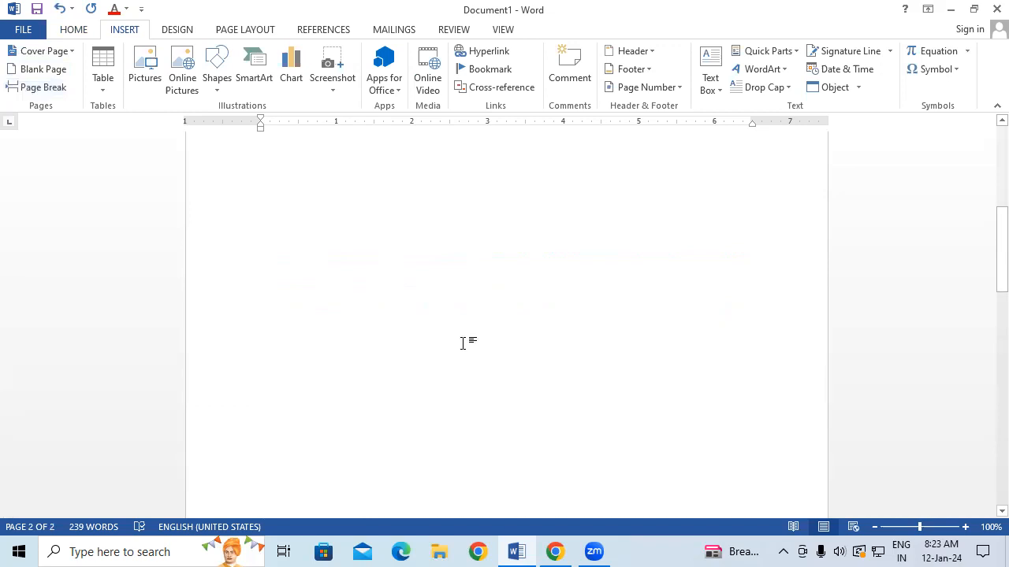
{"action": "scroll", "coordinate": [464, 344], "scroll_direction": "up", "scroll_amount": 3}
{"action": "scroll", "coordinate": [464, 343], "scroll_direction": "up", "scroll_amount": 3}
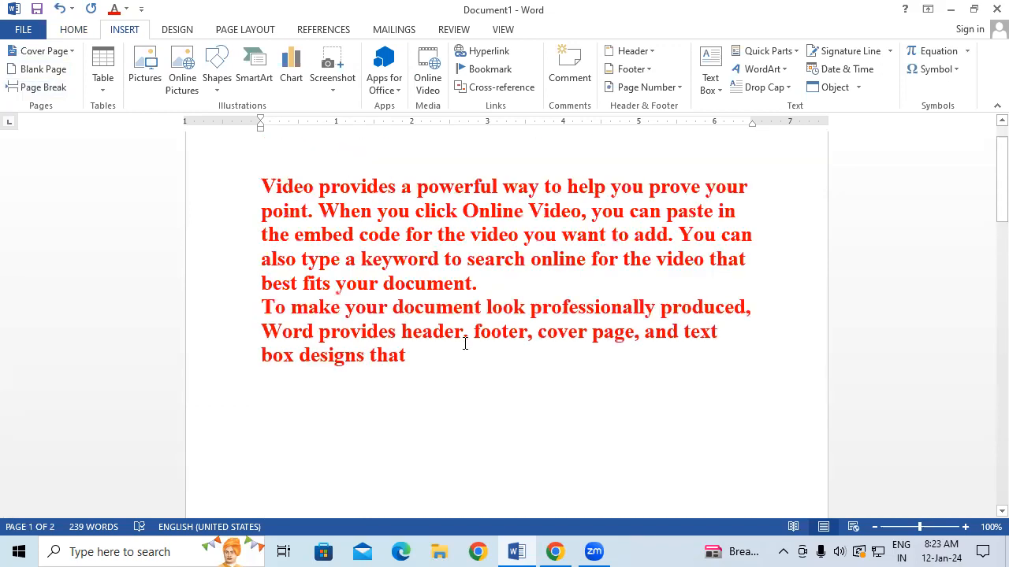
{"action": "scroll", "coordinate": [465, 344], "scroll_direction": "down", "scroll_amount": 1}
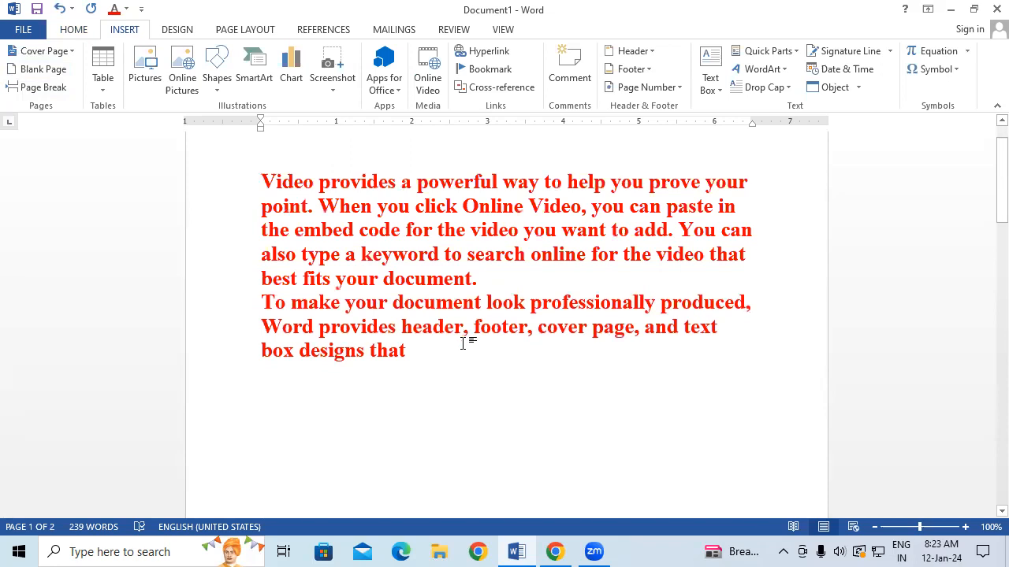
{"action": "scroll", "coordinate": [465, 343], "scroll_direction": "down", "scroll_amount": 10}
{"action": "scroll", "coordinate": [465, 344], "scroll_direction": "down", "scroll_amount": 3}
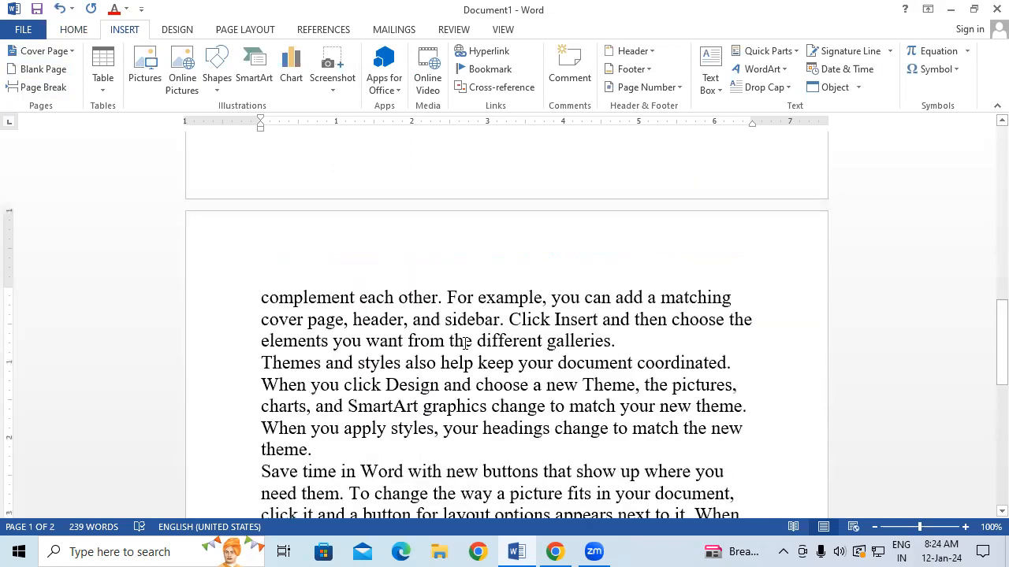
{"action": "scroll", "coordinate": [465, 343], "scroll_direction": "down", "scroll_amount": 3}
{"action": "scroll", "coordinate": [465, 343], "scroll_direction": "down", "scroll_amount": 1}
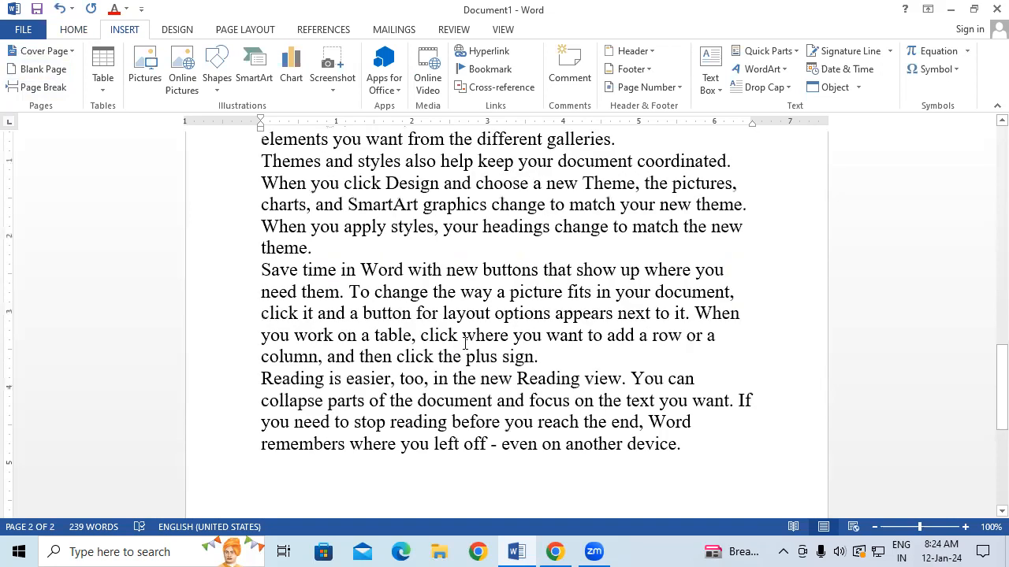
Step: Colour the second page's text from "complement each other" through "the pictures," green
{"action": "scroll", "coordinate": [465, 343], "scroll_direction": "up", "scroll_amount": 1}
{"action": "scroll", "coordinate": [264, 230], "scroll_direction": "up", "scroll_amount": 1}
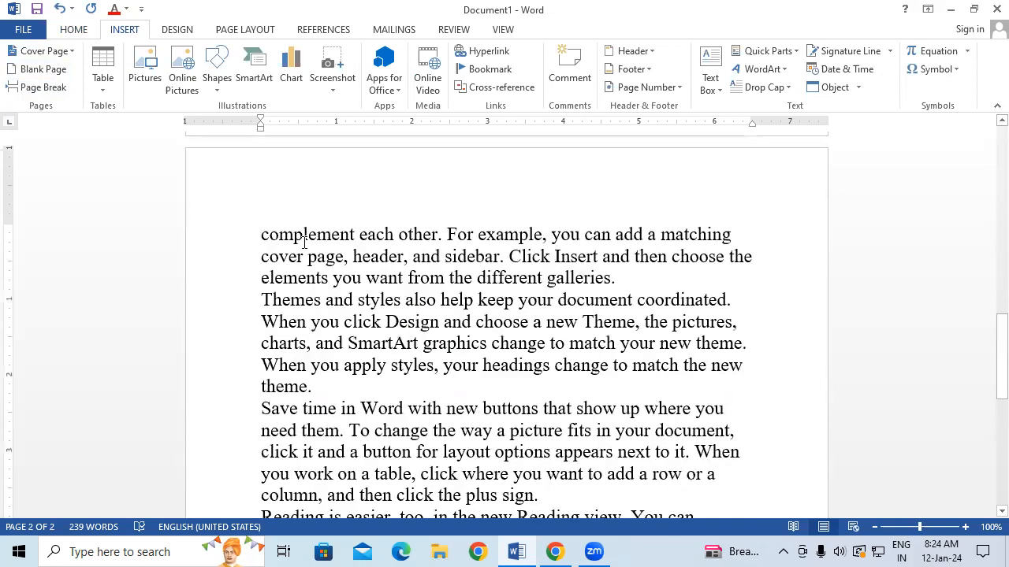
{"action": "left_click_drag", "start_coordinate": [264, 234], "coordinate": [765, 315]}
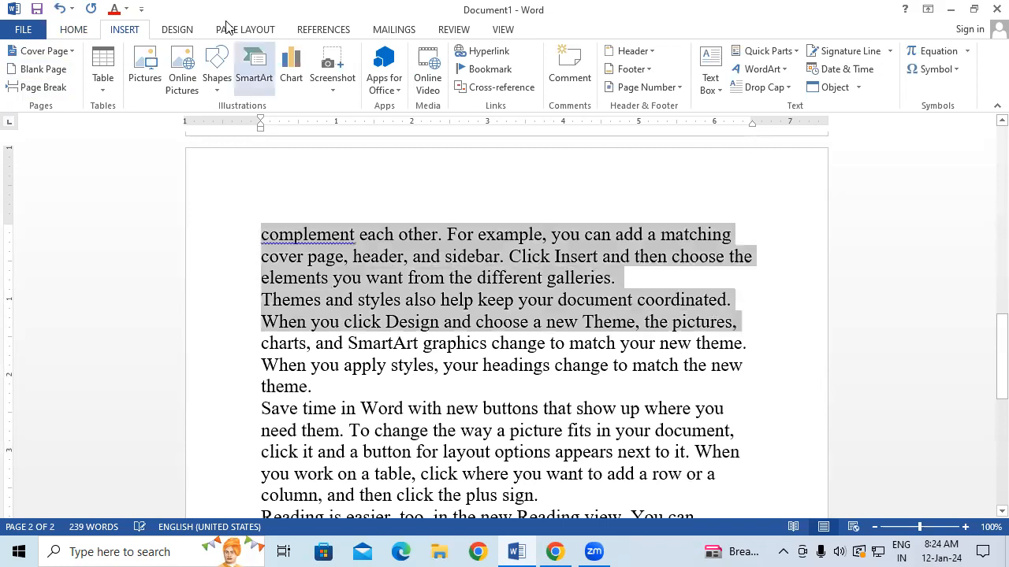
{"action": "left_click", "coordinate": [71, 31]}
{"action": "left_click", "coordinate": [323, 81]}
{"action": "left_click", "coordinate": [376, 223]}
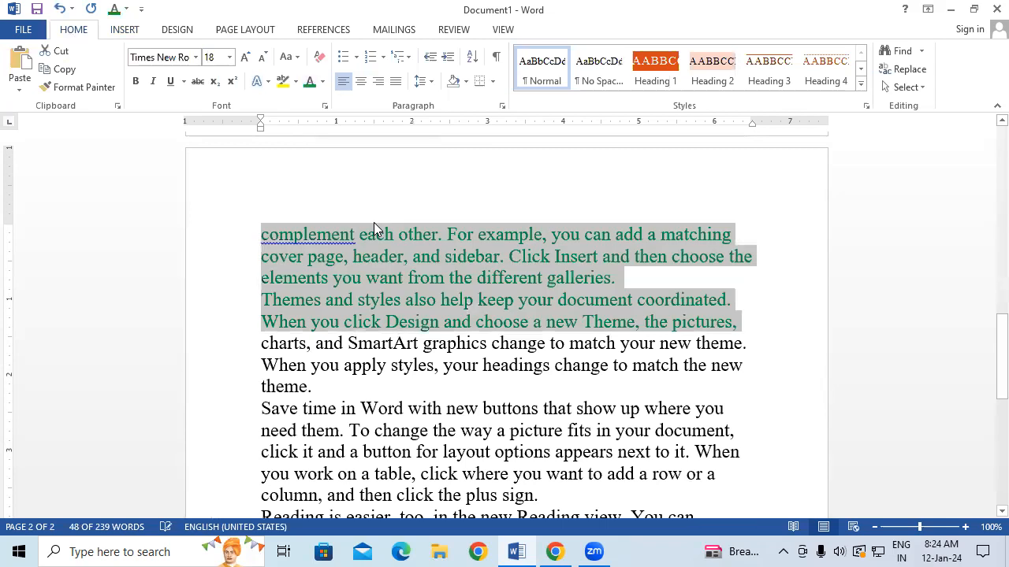
Step: Insert a page break after "the pictures," so the black text from "charts, and SmartArt" starts on a new page
{"action": "left_click", "coordinate": [425, 402]}
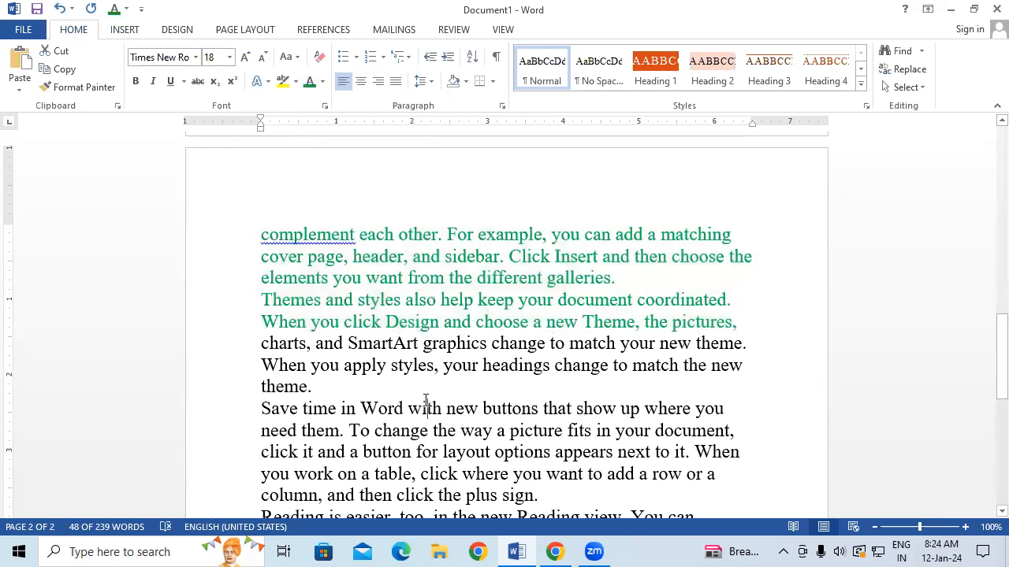
{"action": "left_click", "coordinate": [763, 321]}
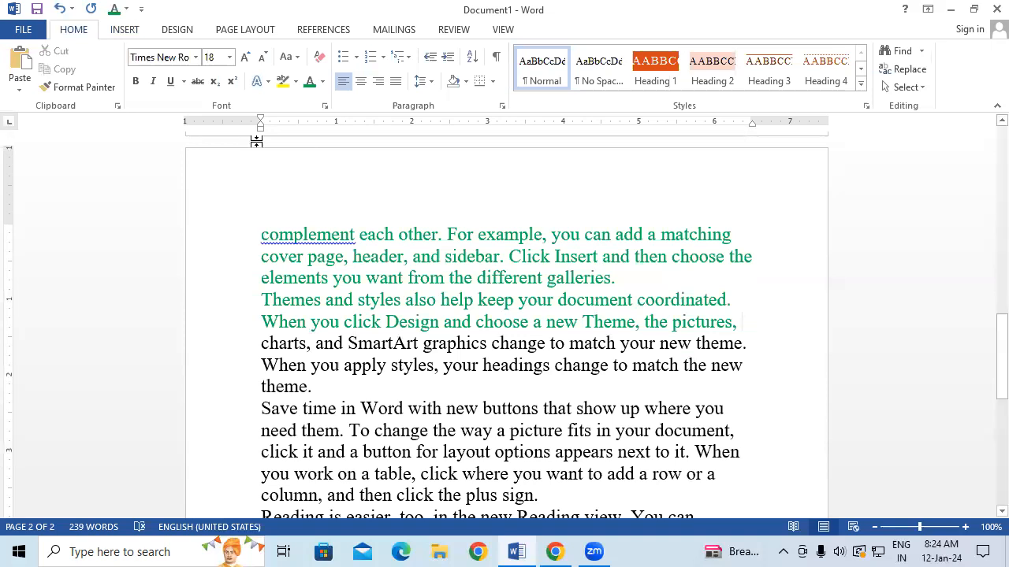
{"action": "left_click", "coordinate": [118, 30]}
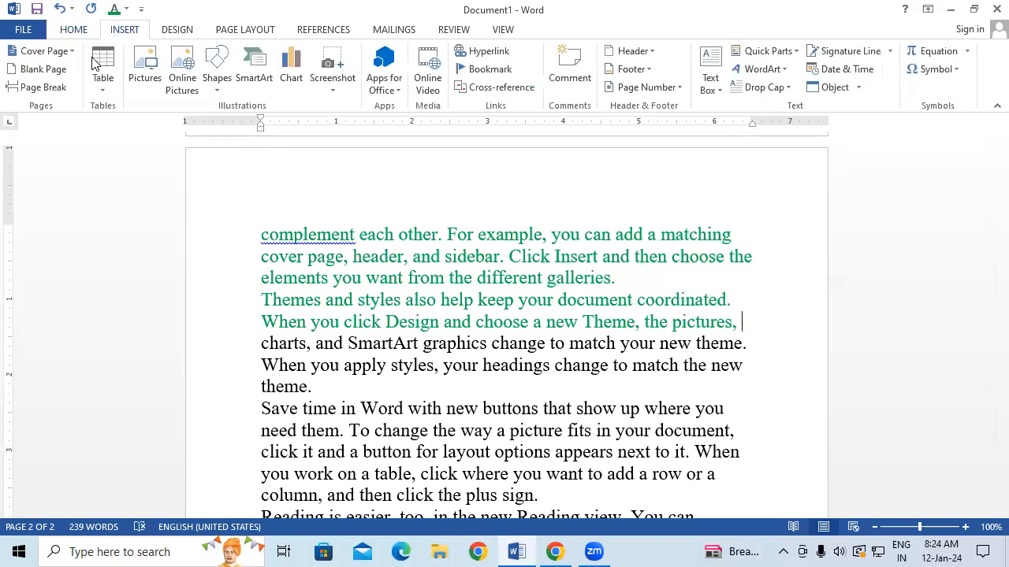
{"action": "left_click", "coordinate": [58, 88]}
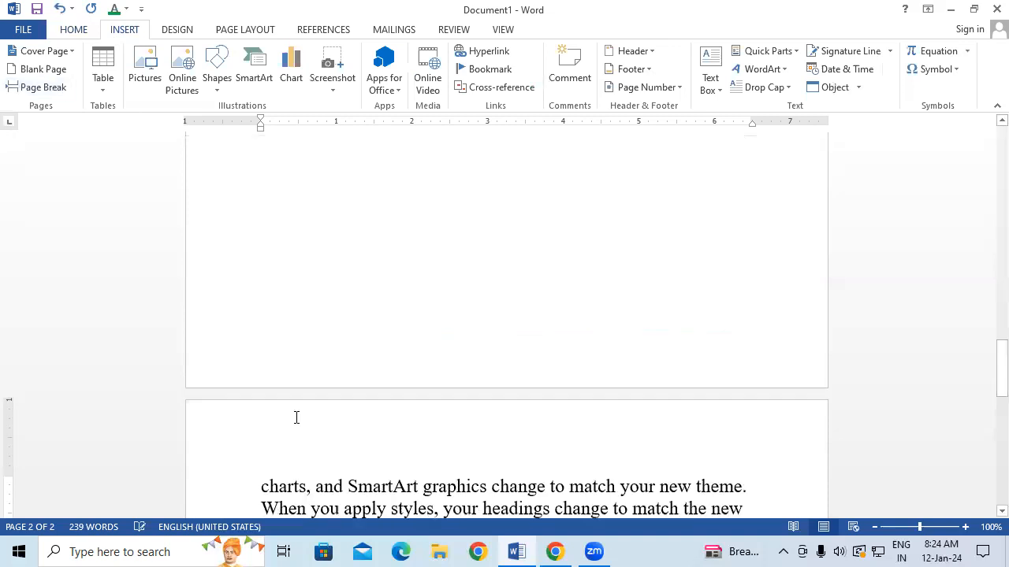
Step: Examine how the red, green and black text sections are distributed across the document's pages
{"action": "scroll", "coordinate": [400, 477], "scroll_direction": "down", "scroll_amount": 1}
{"action": "scroll", "coordinate": [415, 426], "scroll_direction": "up", "scroll_amount": 2}
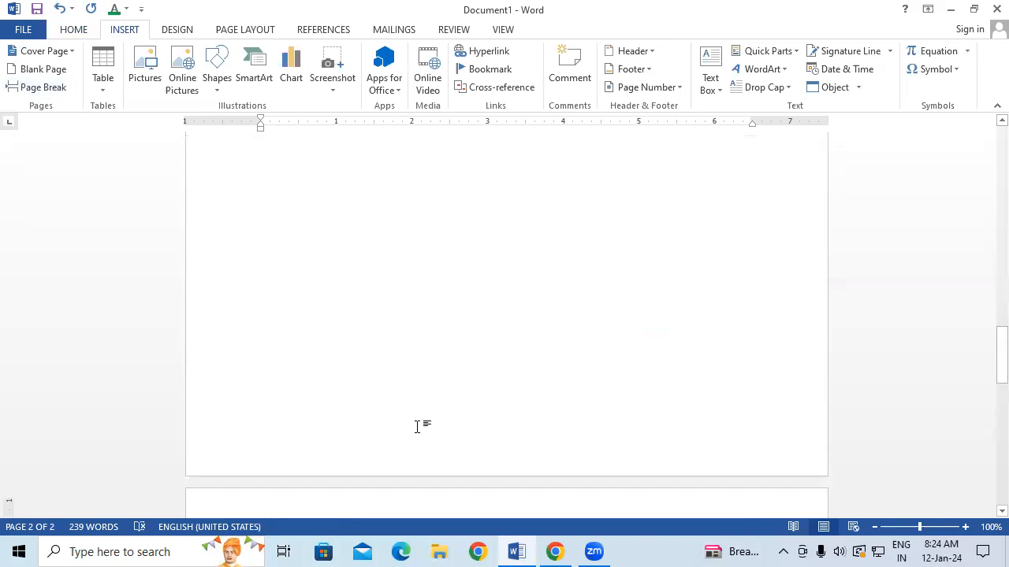
{"action": "scroll", "coordinate": [417, 426], "scroll_direction": "up", "scroll_amount": 2}
{"action": "scroll", "coordinate": [416, 427], "scroll_direction": "up", "scroll_amount": 4}
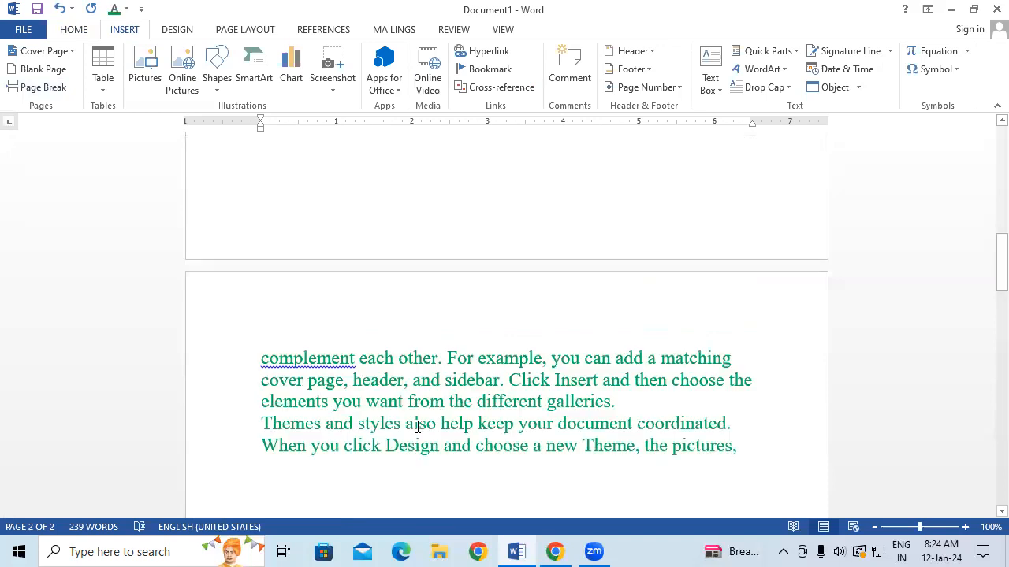
{"action": "scroll", "coordinate": [416, 426], "scroll_direction": "up", "scroll_amount": 4}
{"action": "scroll", "coordinate": [416, 427], "scroll_direction": "up", "scroll_amount": 5}
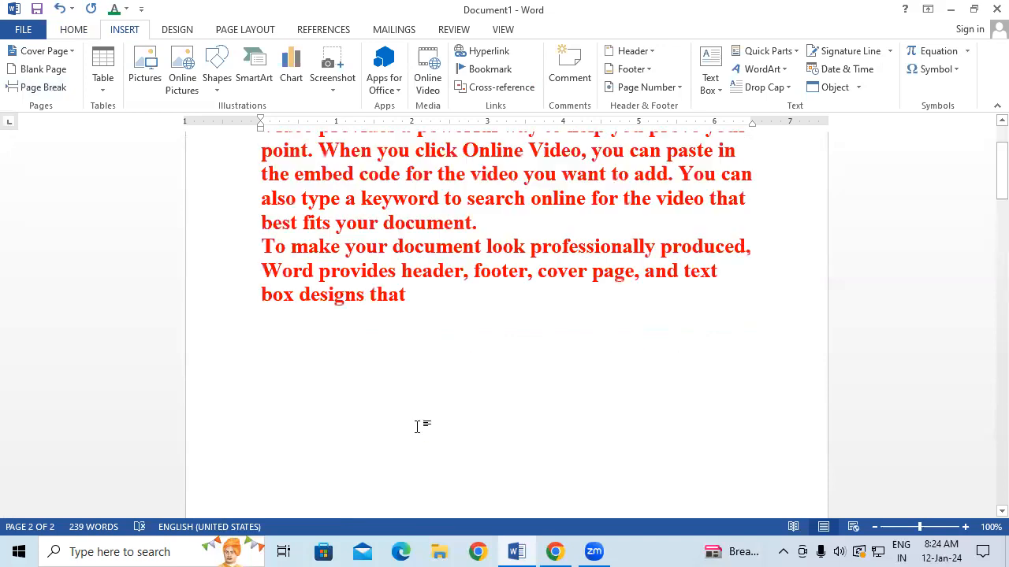
{"action": "scroll", "coordinate": [418, 426], "scroll_direction": "down", "scroll_amount": 8}
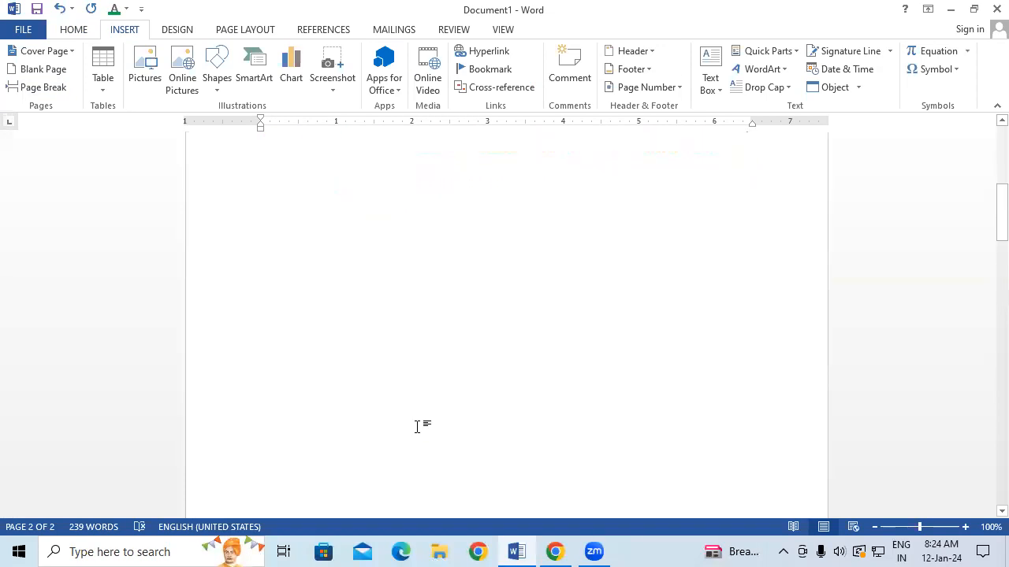
{"action": "scroll", "coordinate": [423, 419], "scroll_direction": "down", "scroll_amount": 7}
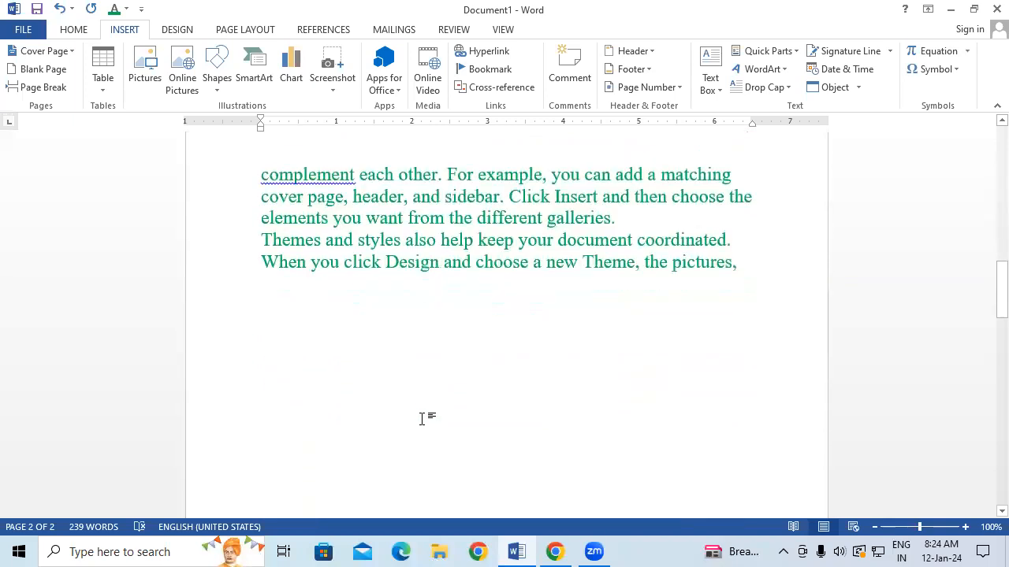
{"action": "scroll", "coordinate": [423, 419], "scroll_direction": "down", "scroll_amount": 5}
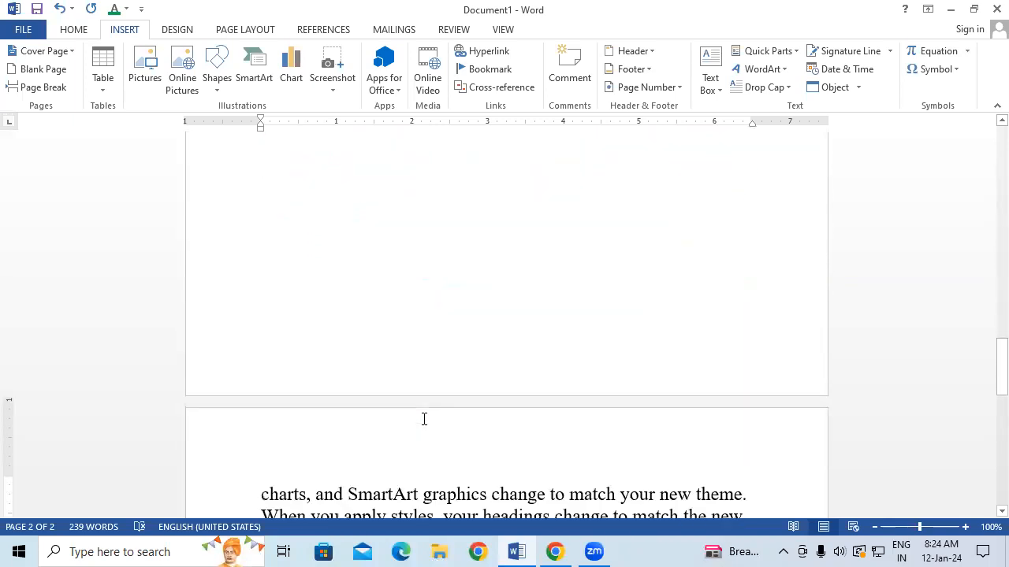
{"action": "scroll", "coordinate": [423, 419], "scroll_direction": "down", "scroll_amount": 1}
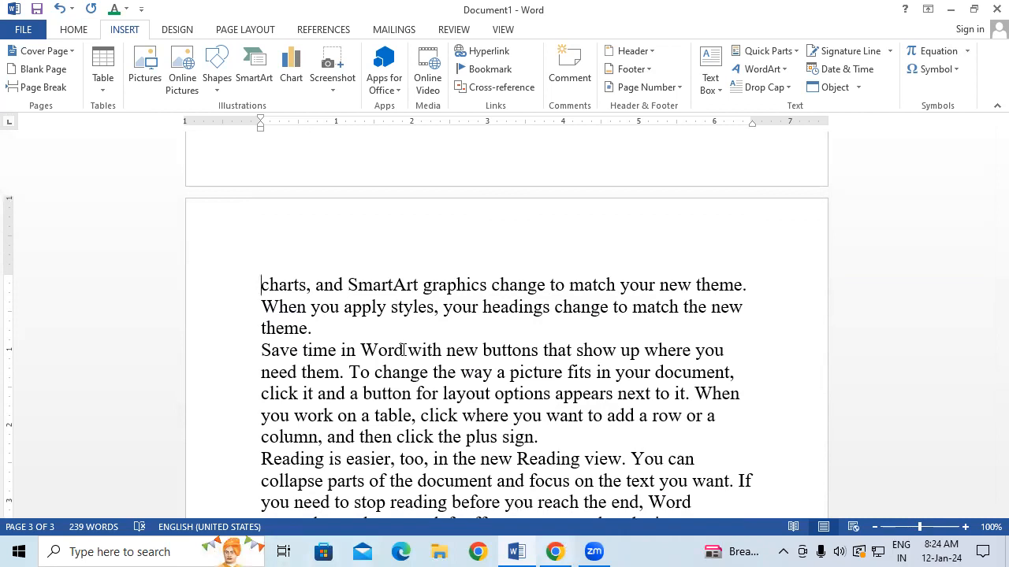
{"action": "scroll", "coordinate": [457, 339], "scroll_direction": "up", "scroll_amount": 6}
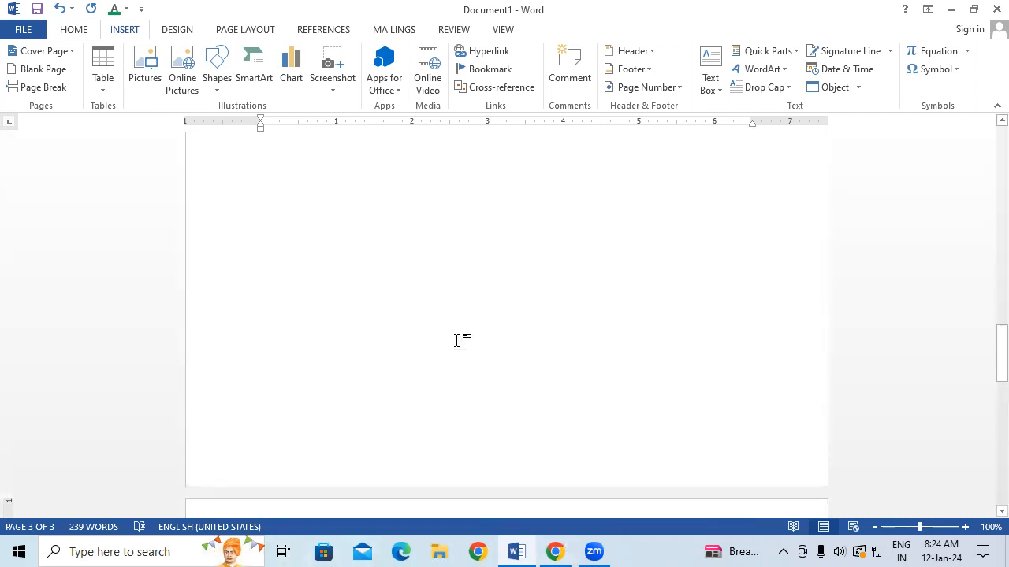
{"action": "scroll", "coordinate": [457, 340], "scroll_direction": "down", "scroll_amount": 7}
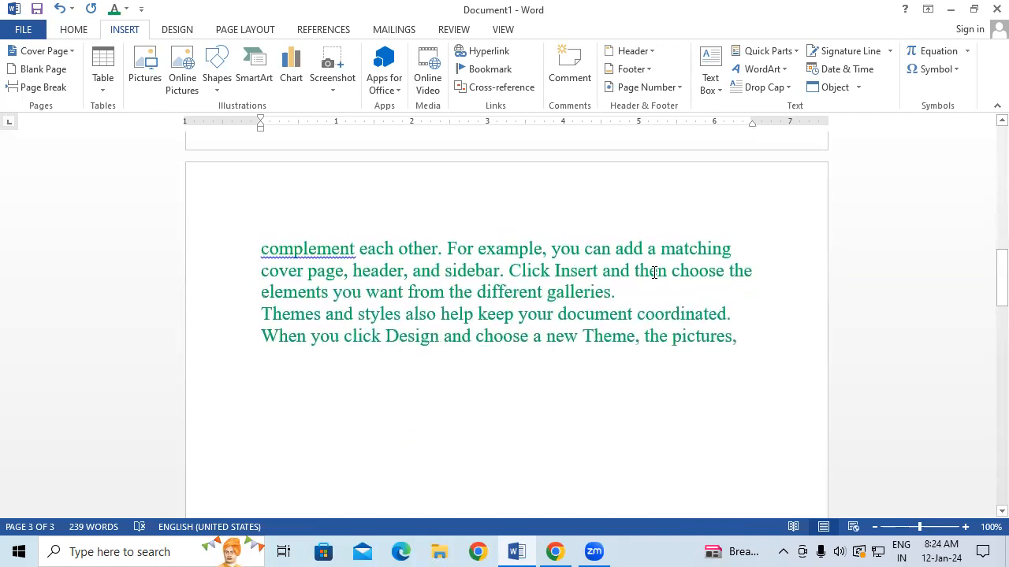
Step: Insert a page break in the green text right after "Click Insert" and review the pages that follow
{"action": "left_click", "coordinate": [598, 272]}
{"action": "left_click", "coordinate": [31, 87]}
{"action": "scroll", "coordinate": [607, 416], "scroll_direction": "down", "scroll_amount": 8}
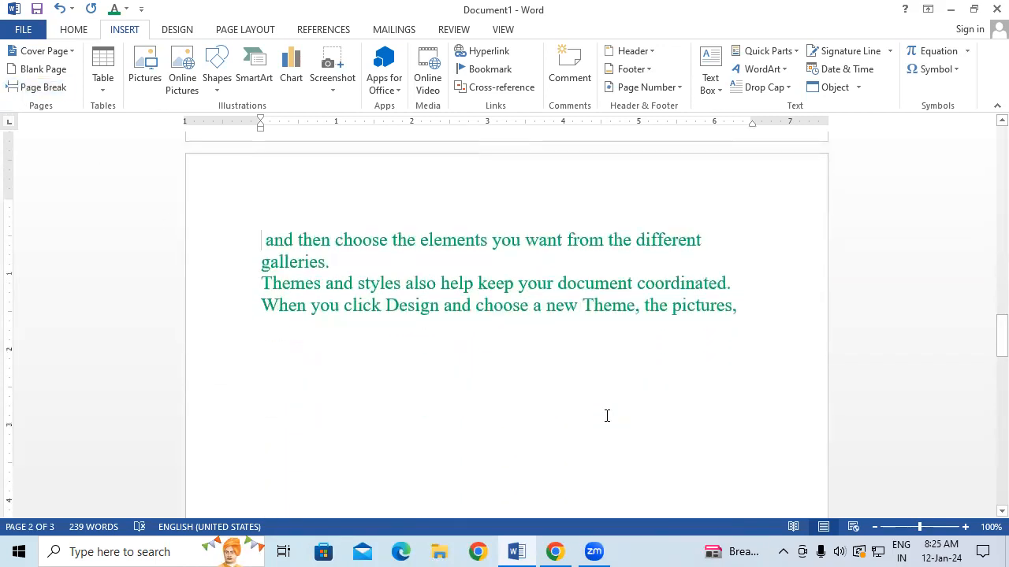
{"action": "scroll", "coordinate": [606, 416], "scroll_direction": "down", "scroll_amount": 7}
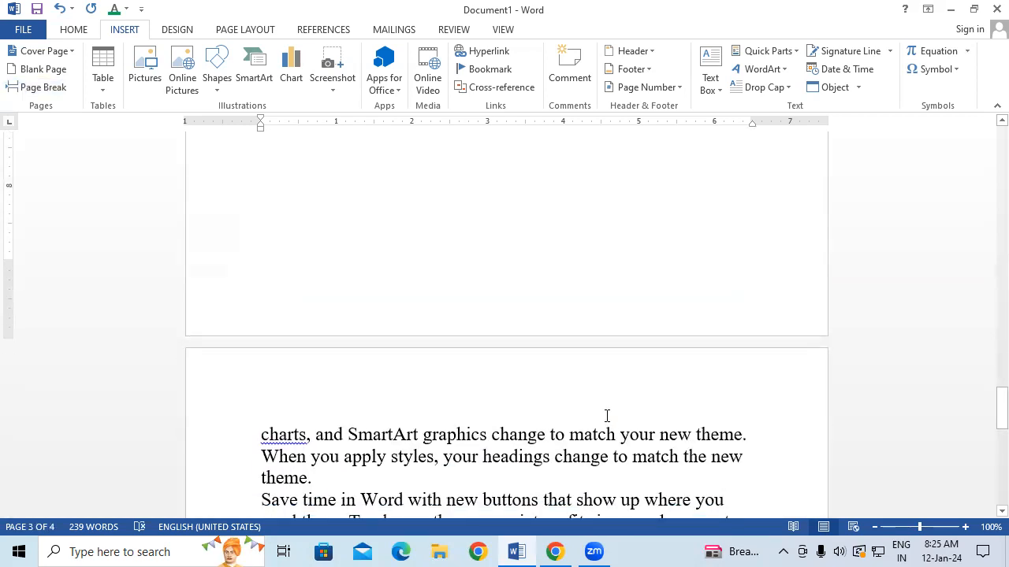
{"action": "scroll", "coordinate": [606, 416], "scroll_direction": "up", "scroll_amount": 5}
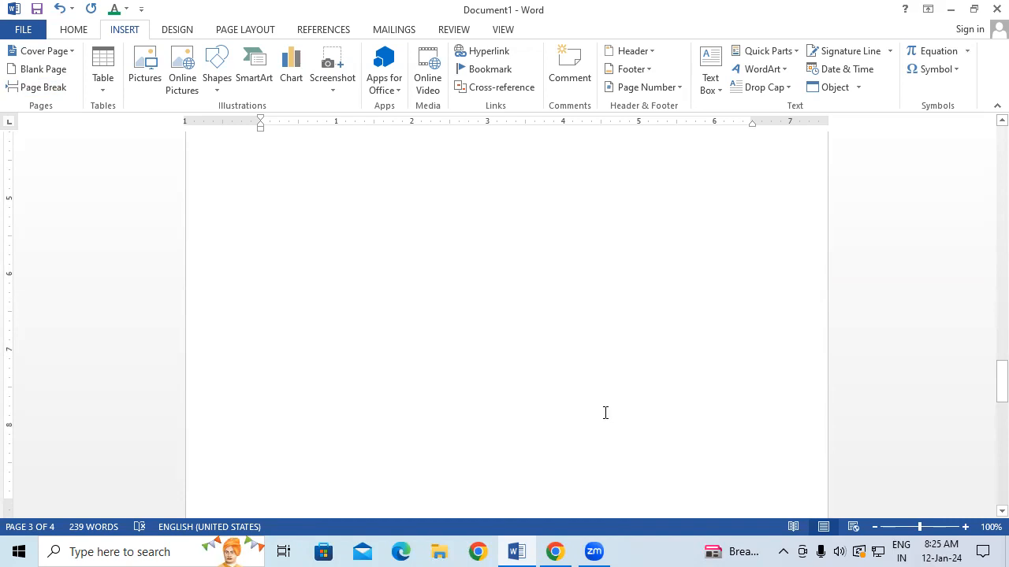
{"action": "scroll", "coordinate": [605, 413], "scroll_direction": "up", "scroll_amount": 4}
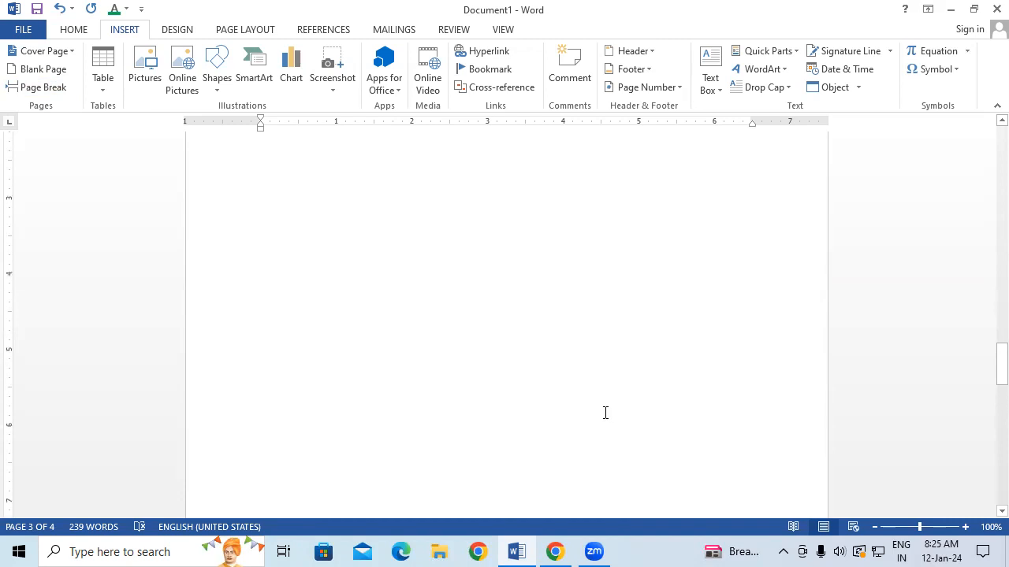
{"action": "scroll", "coordinate": [606, 413], "scroll_direction": "up", "scroll_amount": 4}
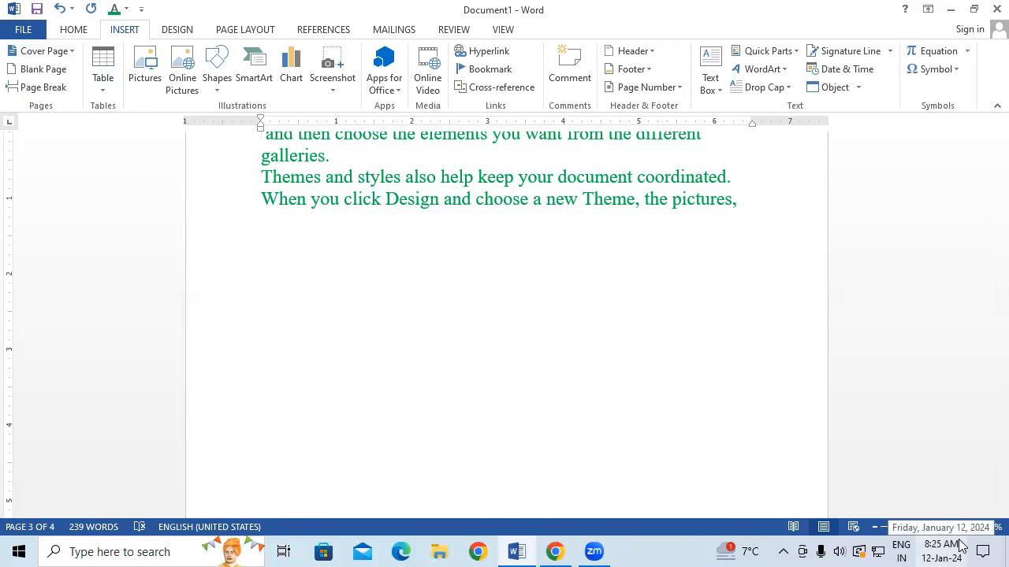
Step: Delete the document's entire content, leaving a single empty page
{"action": "key", "text": "ctrl+a"}
{"action": "key", "text": "Delete"}
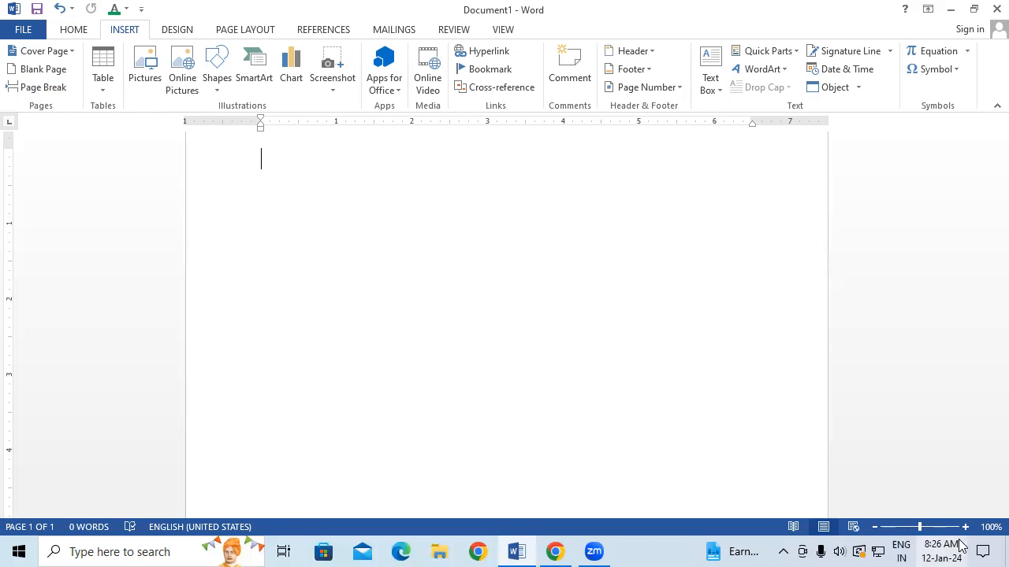
Step: Insert a table with four columns and one row on the empty page, and undo it
{"action": "left_click", "coordinate": [105, 71]}
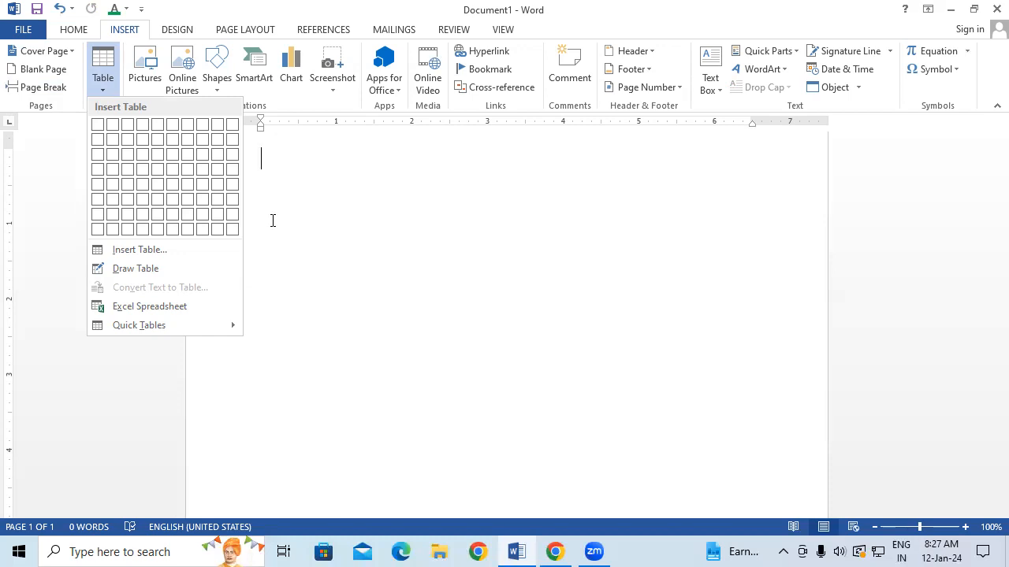
{"action": "left_click", "coordinate": [145, 130]}
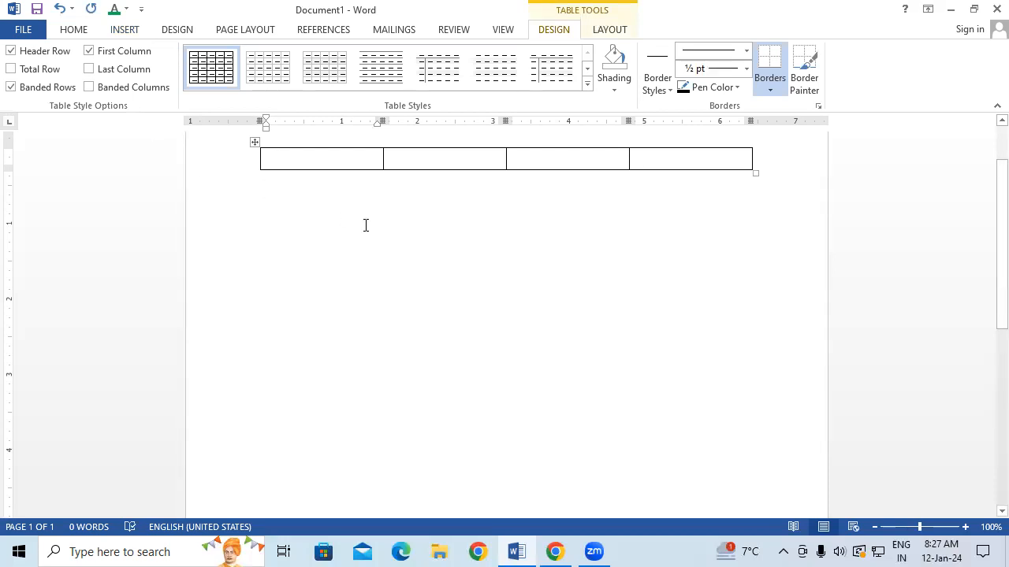
{"action": "key", "text": "ctrl+z"}
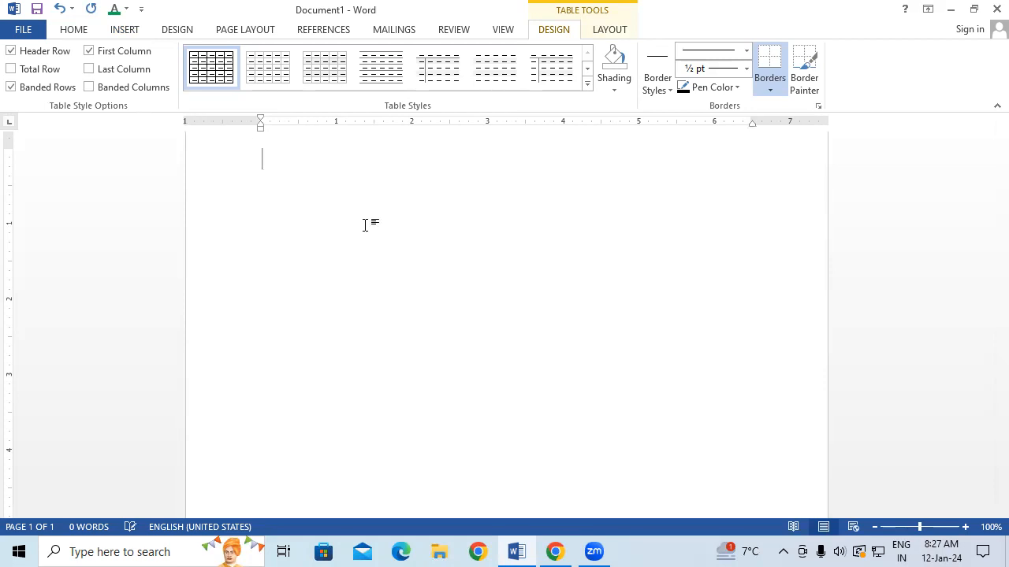
Step: Insert a table with three columns and six rows, and undo the insertion
{"action": "left_click", "coordinate": [129, 33]}
{"action": "left_click", "coordinate": [109, 79]}
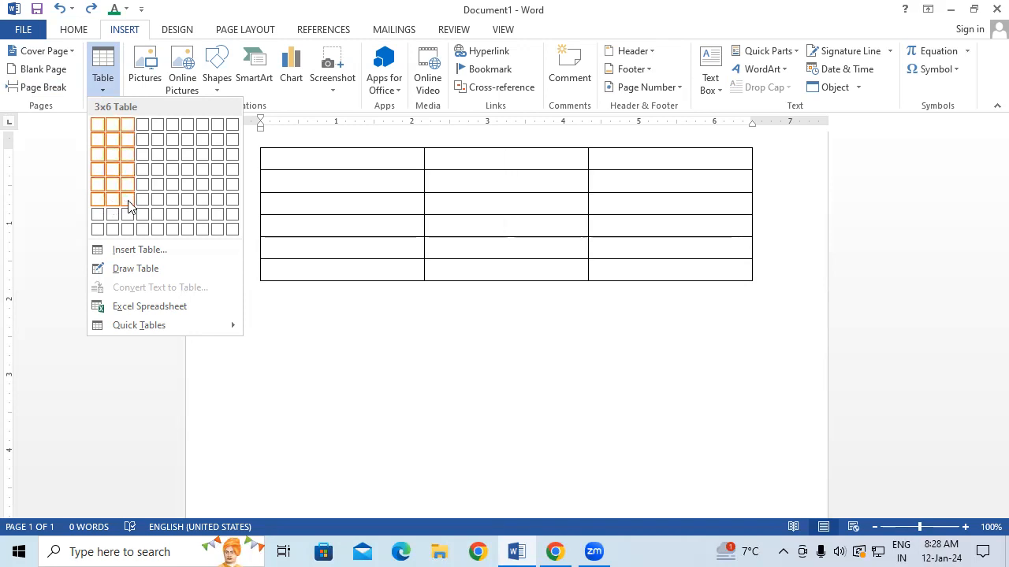
{"action": "left_click", "coordinate": [127, 199]}
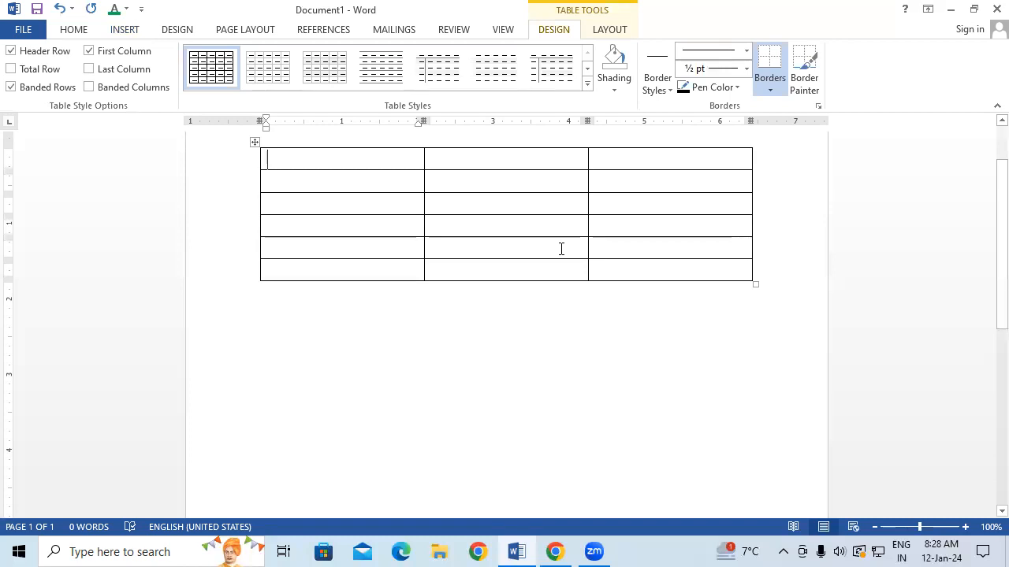
{"action": "key", "text": "ctrl+z"}
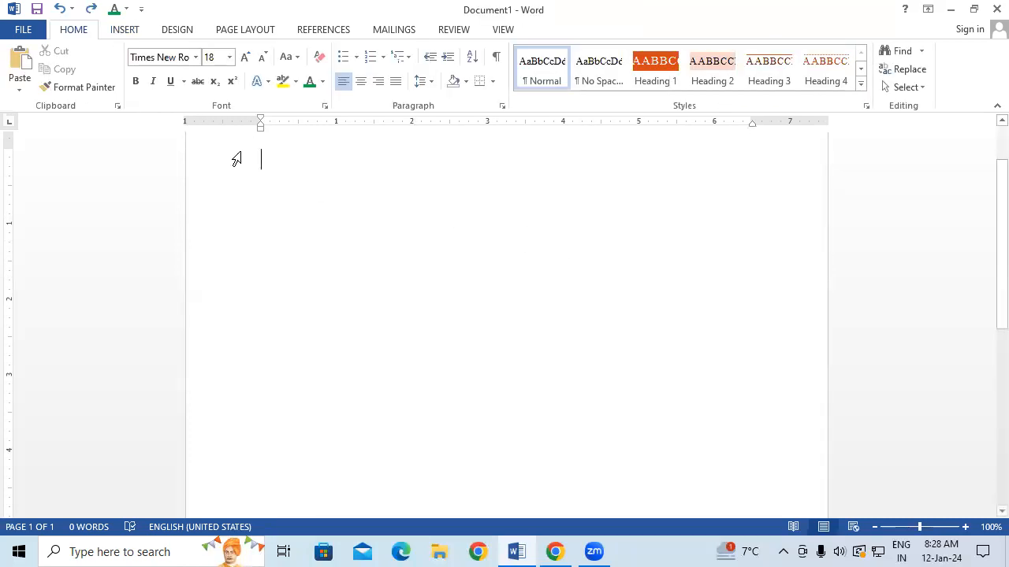
Step: Insert a table with ten columns and eight rows, and delete it to empty the document
{"action": "left_click", "coordinate": [131, 31]}
{"action": "left_click", "coordinate": [91, 64]}
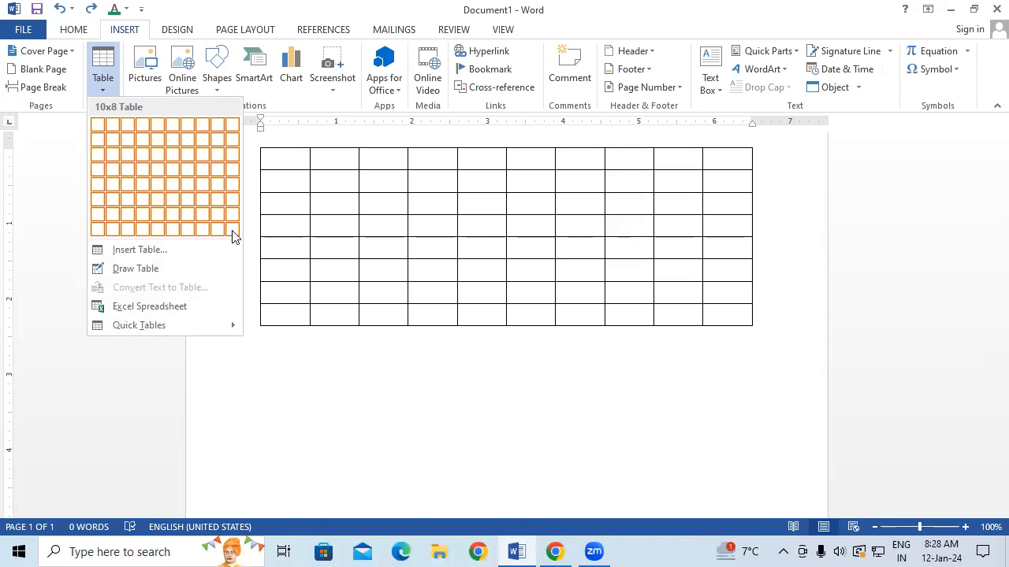
{"action": "left_click", "coordinate": [233, 237]}
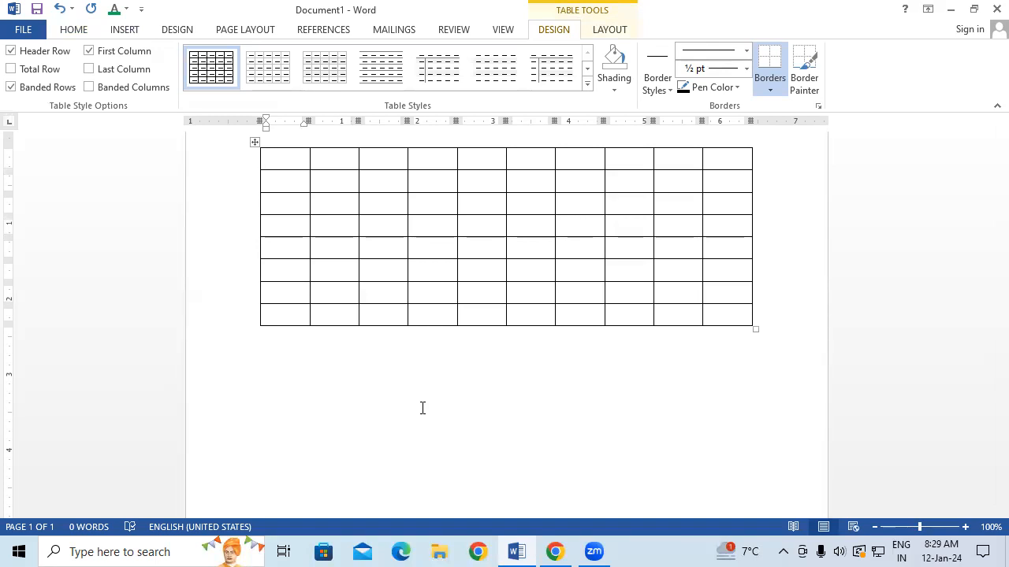
{"action": "mouse_move", "coordinate": [261, 229]}
{"action": "key", "text": "ctrl+a"}
{"action": "key", "text": "Delete"}
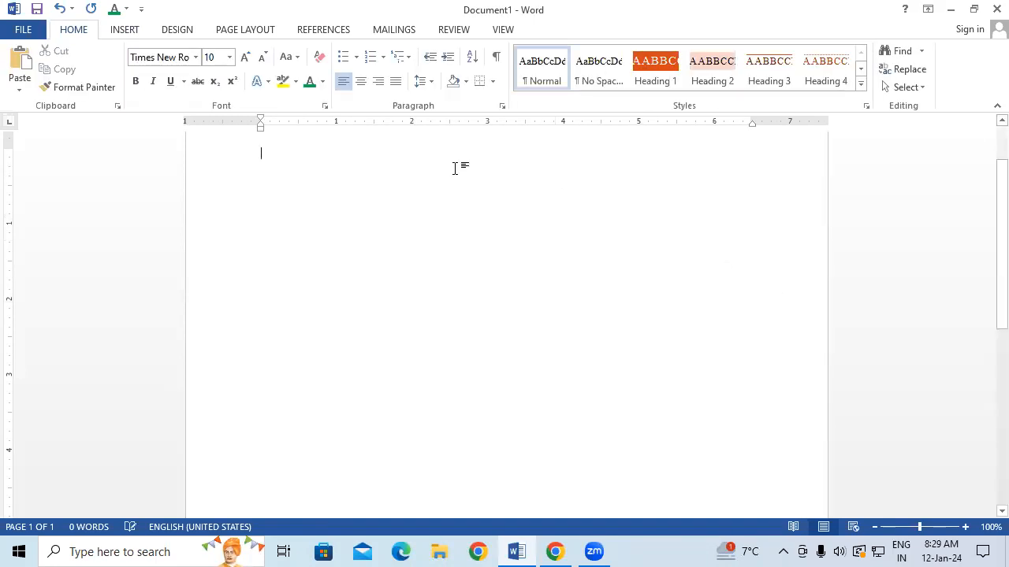
Step: Insert a table with 15 columns and 20 rows using the Insert Table dialog, and undo the insertion
{"action": "left_click", "coordinate": [121, 35]}
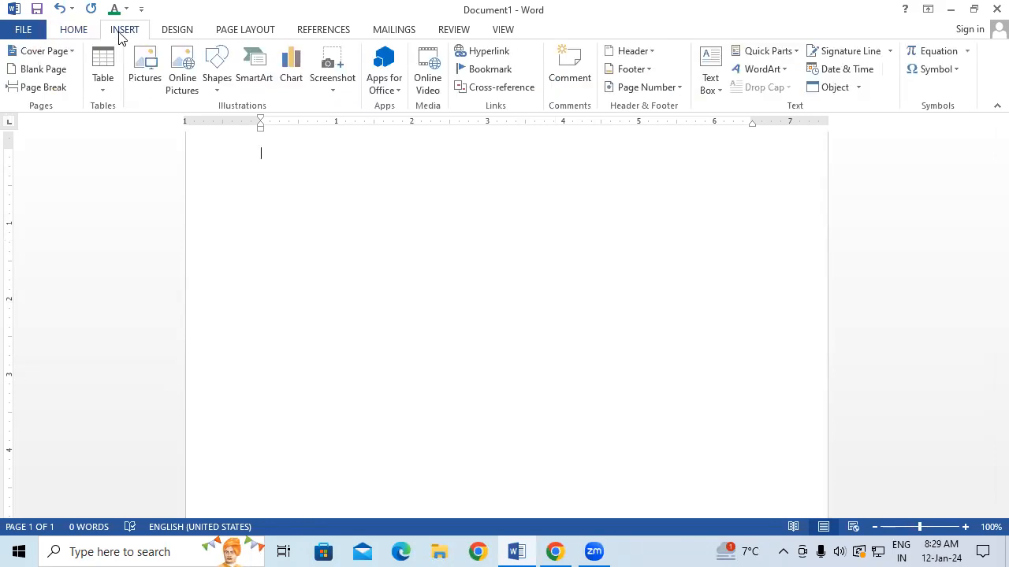
{"action": "left_click", "coordinate": [110, 84]}
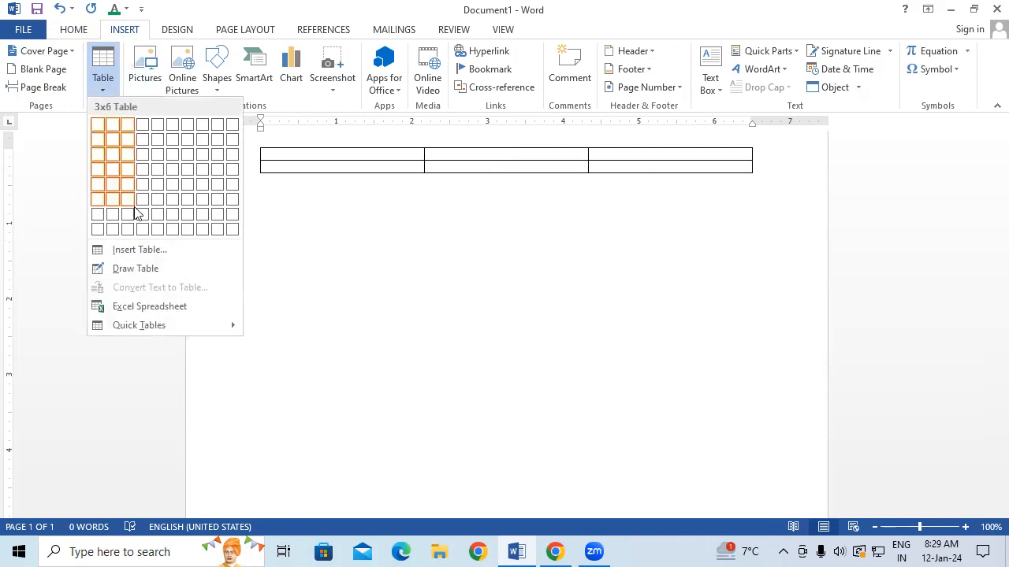
{"action": "left_click", "coordinate": [149, 250]}
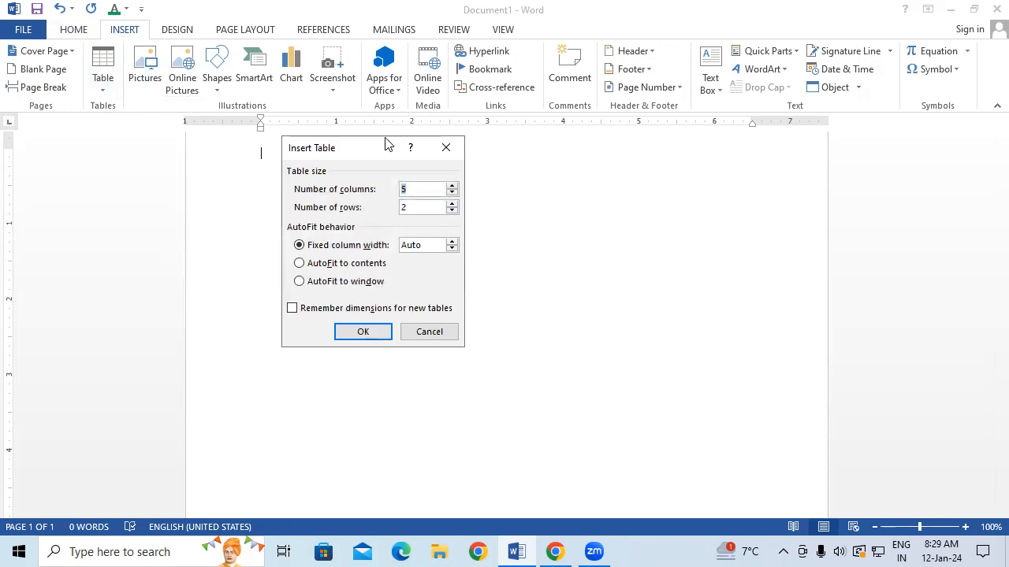
{"action": "left_click_drag", "start_coordinate": [355, 148], "coordinate": [179, 324]}
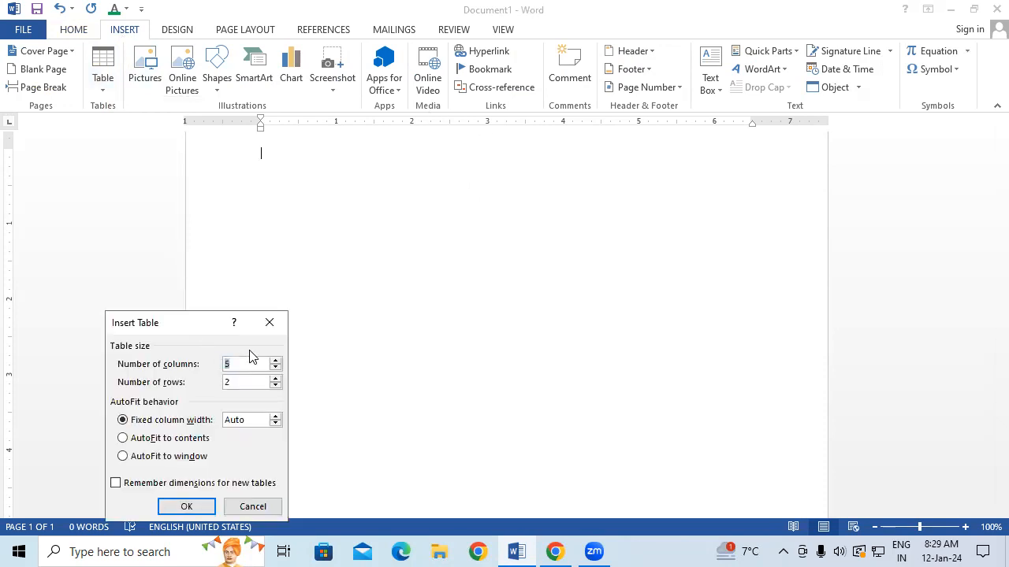
{"action": "left_click", "coordinate": [244, 367]}
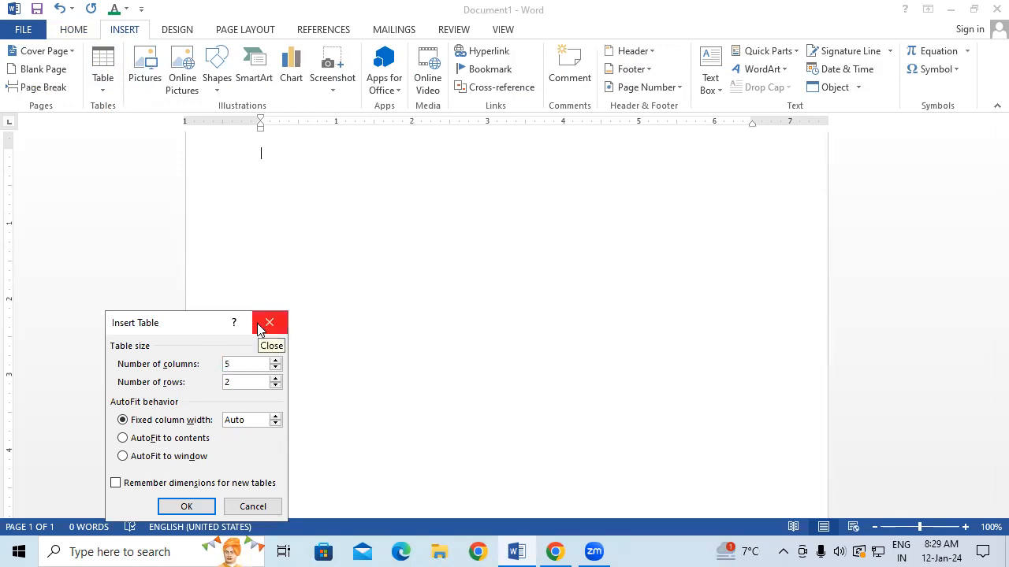
{"action": "key", "text": "BackSpace"}
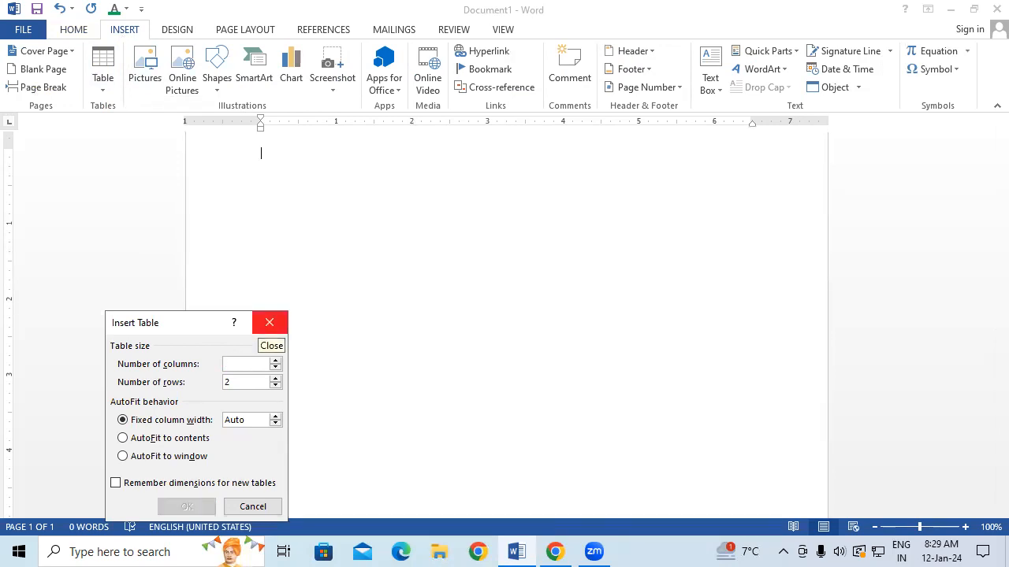
{"action": "type", "text": "15"}
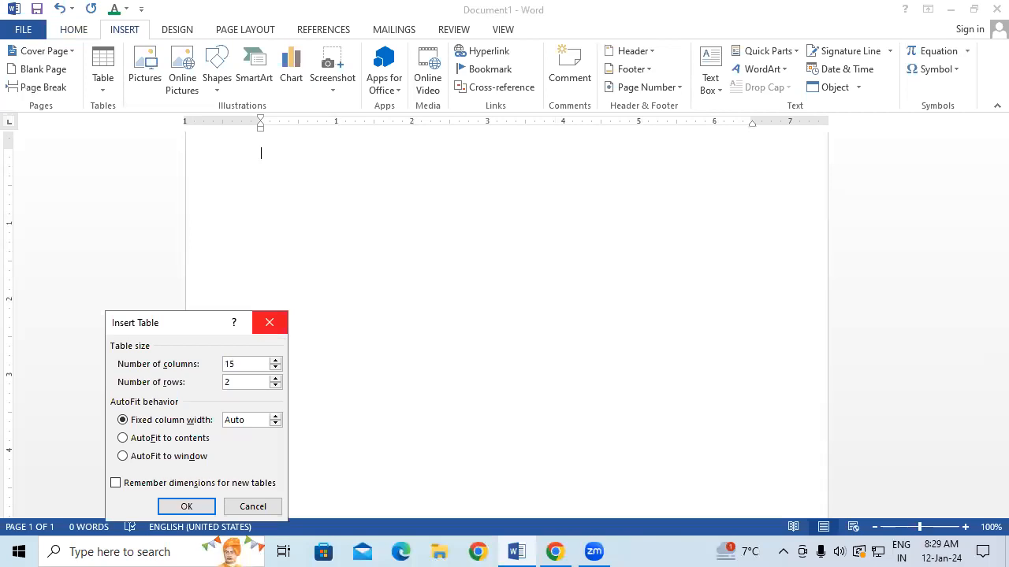
{"action": "key", "text": "Tab"}
{"action": "type", "text": "20"}
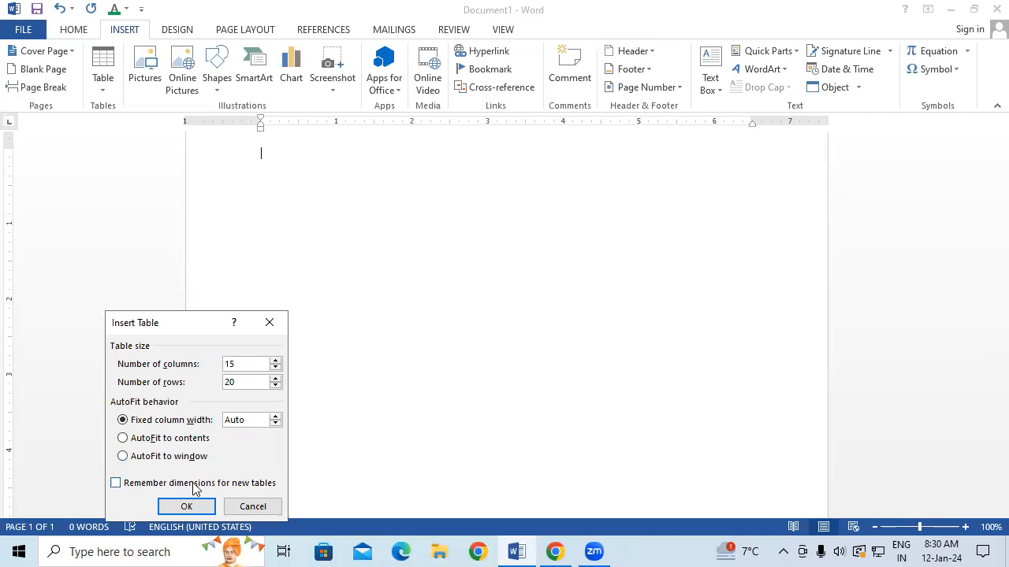
{"action": "left_click", "coordinate": [200, 508]}
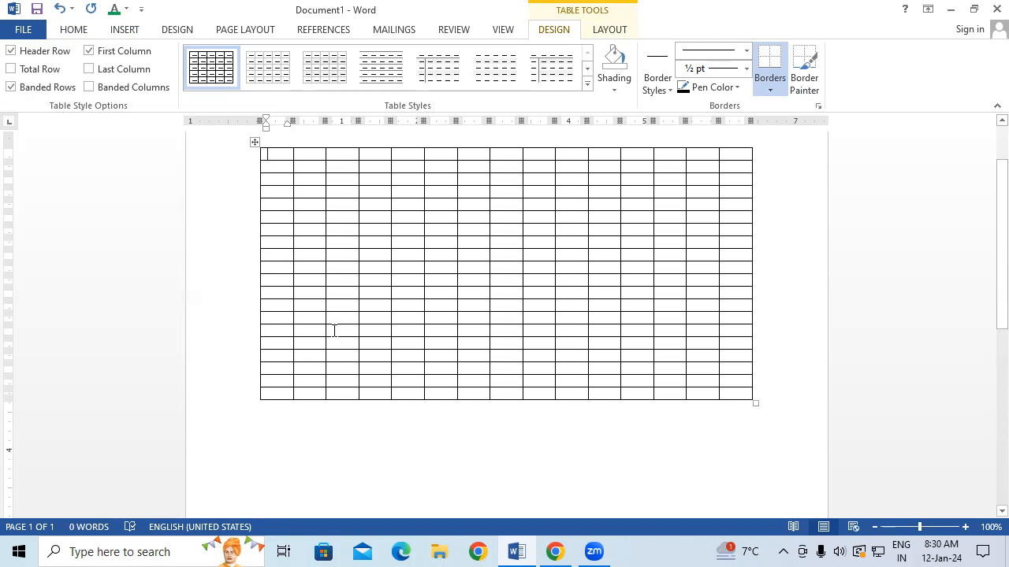
{"action": "key", "text": "ctrl+z"}
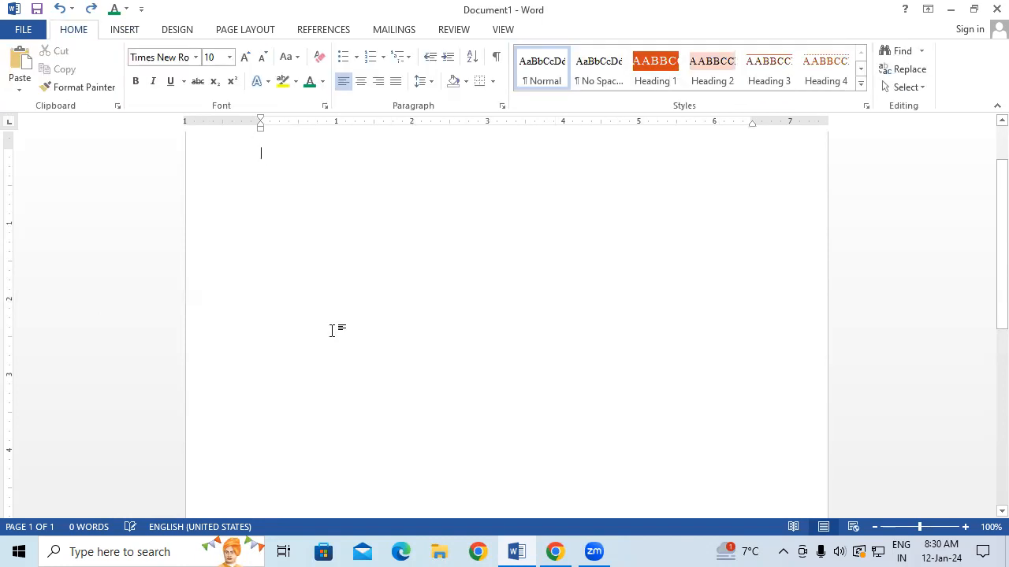
Step: Insert a table with five columns and two rows using the Insert Table dialog's default values, and undo it
{"action": "left_click", "coordinate": [116, 37]}
{"action": "left_click", "coordinate": [98, 85]}
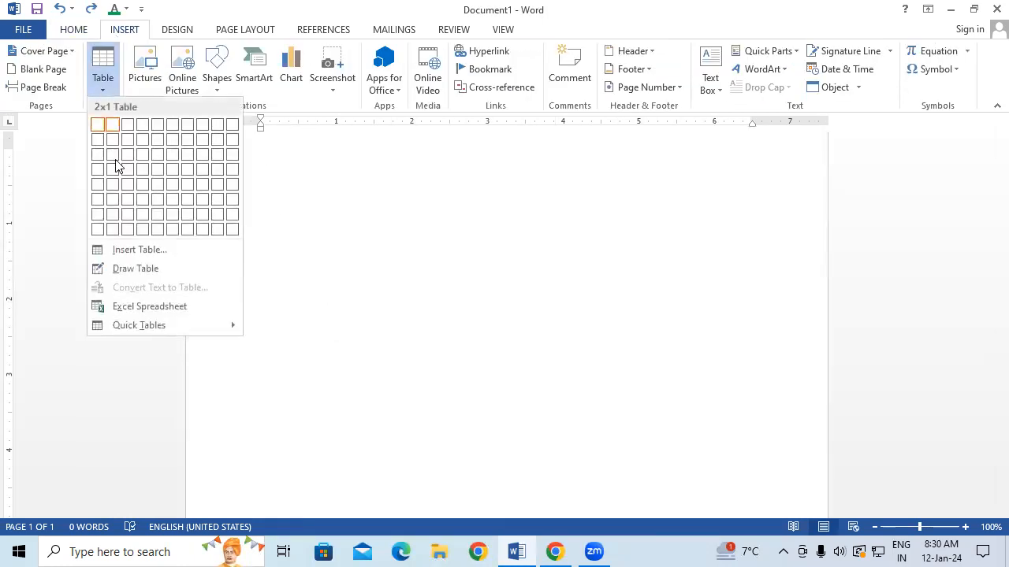
{"action": "left_click", "coordinate": [135, 249]}
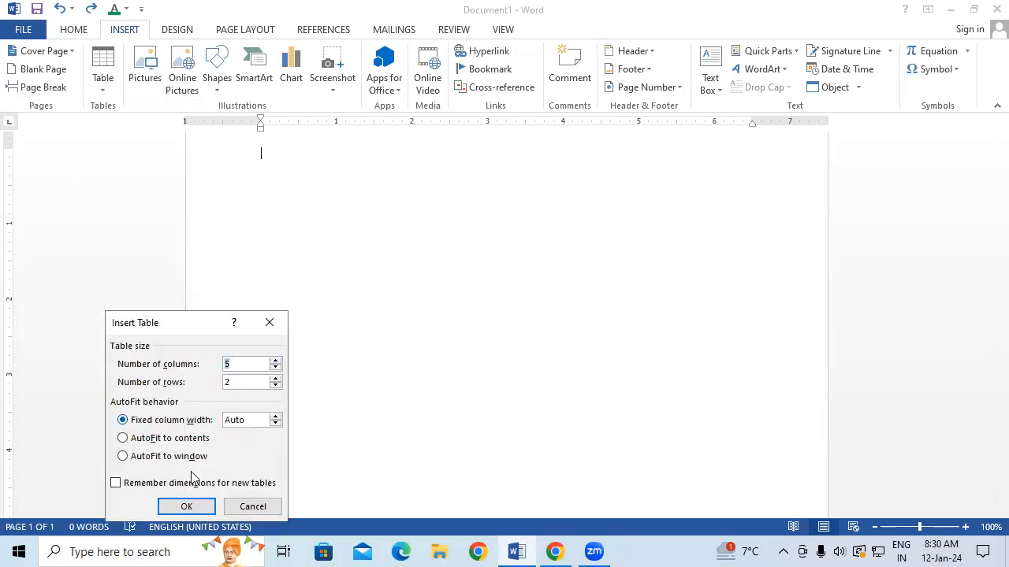
{"action": "left_click", "coordinate": [187, 502]}
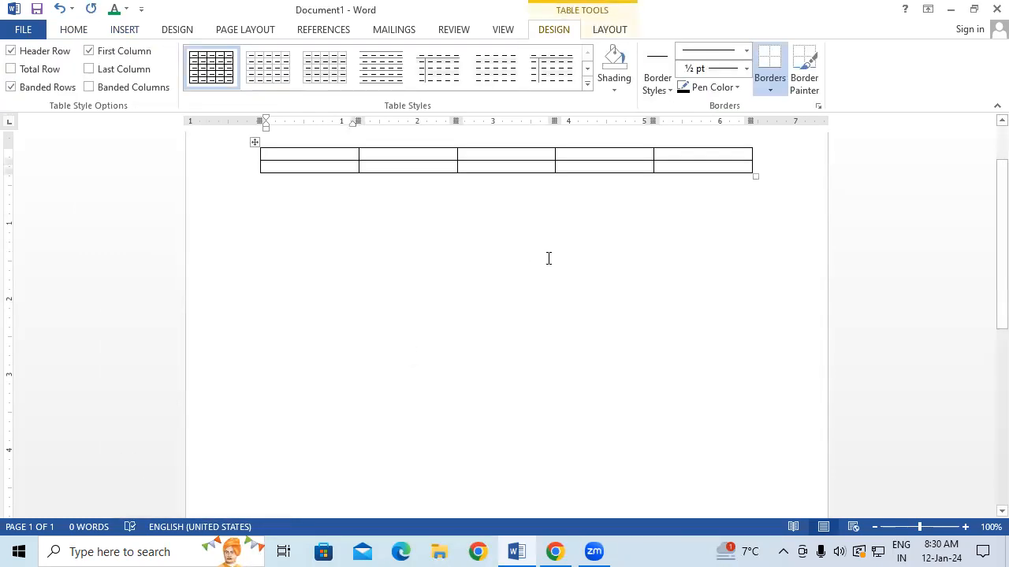
{"action": "key", "text": "ctrl+z"}
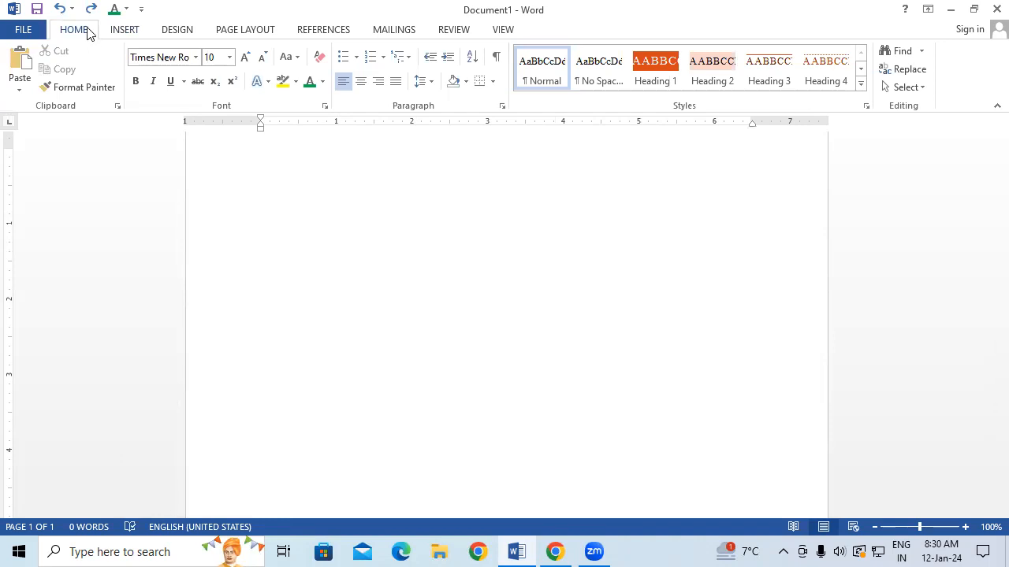
Step: Insert a table with five columns and four rows using the Insert Table dialog
{"action": "left_click", "coordinate": [124, 29]}
{"action": "left_click", "coordinate": [102, 77]}
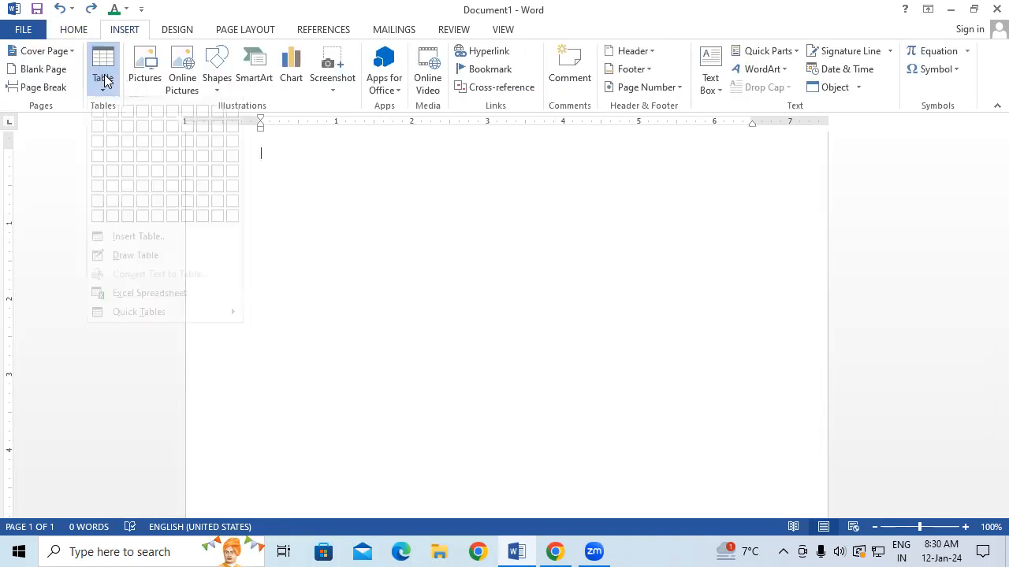
{"action": "left_click", "coordinate": [148, 250]}
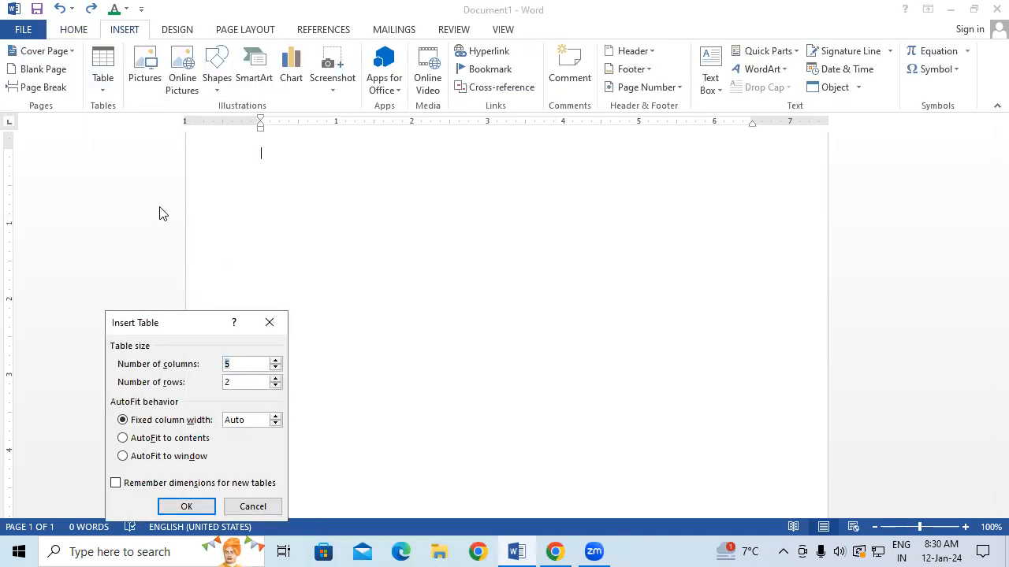
{"action": "left_click", "coordinate": [231, 381]}
{"action": "key", "text": "BackSpace"}
{"action": "type", "text": "4"}
{"action": "key", "text": "Return"}
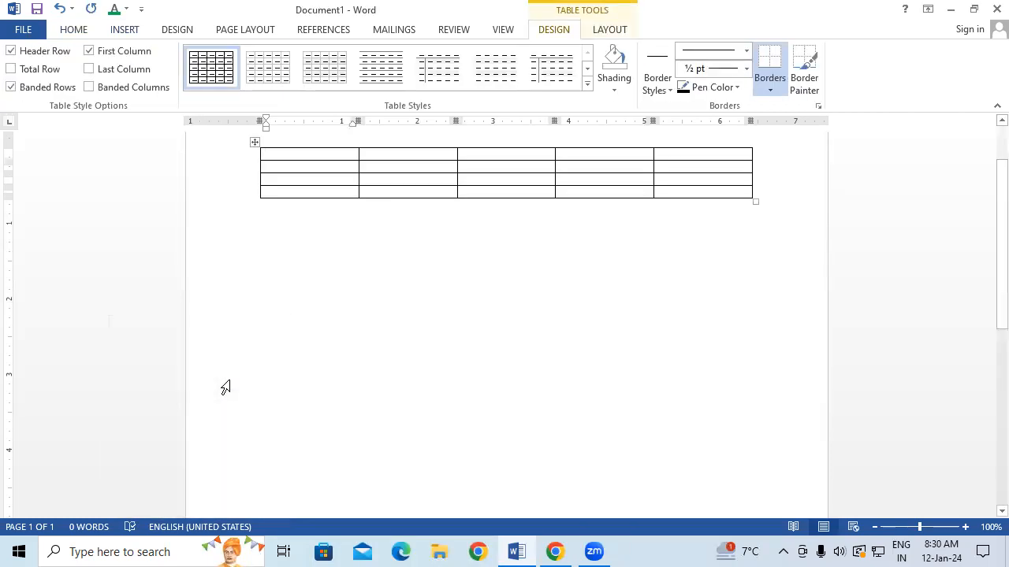
Step: Shrink the table to about 0.9 inches wide and reposition it near the page's left edge
{"action": "scroll", "coordinate": [446, 349], "scroll_direction": "up", "scroll_amount": 1}
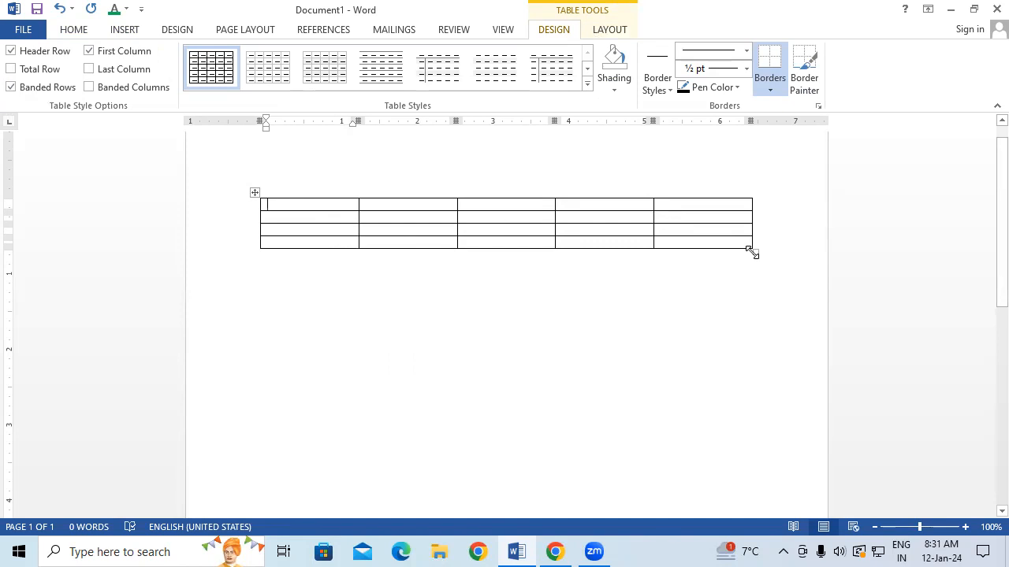
{"action": "left_click_drag", "start_coordinate": [752, 252], "coordinate": [317, 241]}
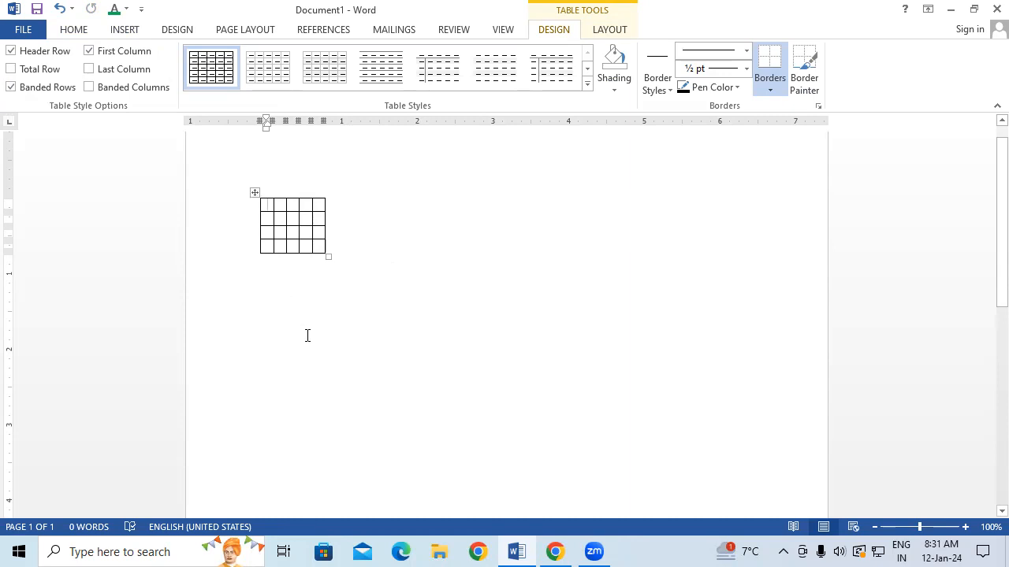
{"action": "left_click_drag", "start_coordinate": [254, 193], "coordinate": [749, 443]}
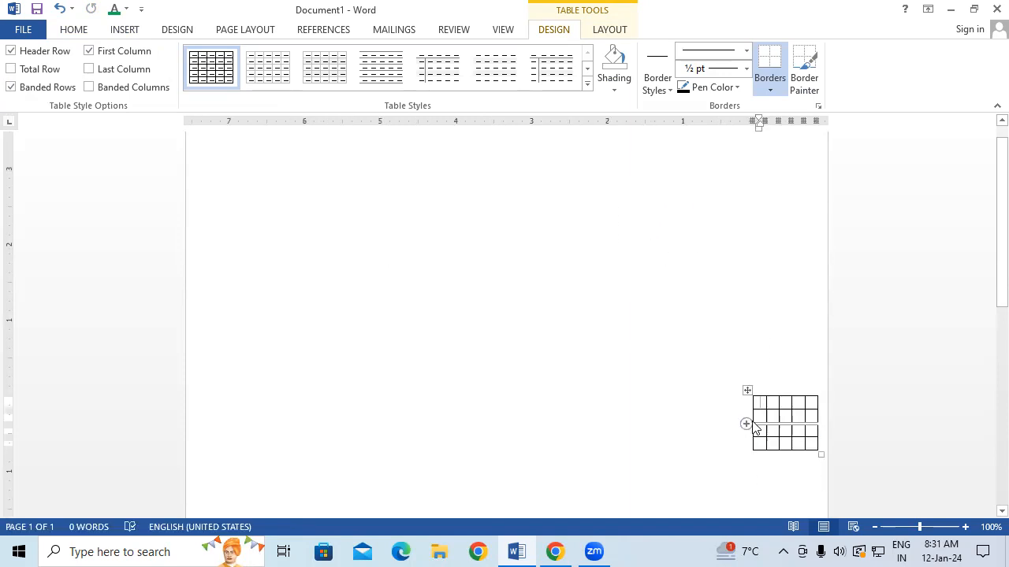
{"action": "left_click_drag", "start_coordinate": [747, 391], "coordinate": [206, 270]}
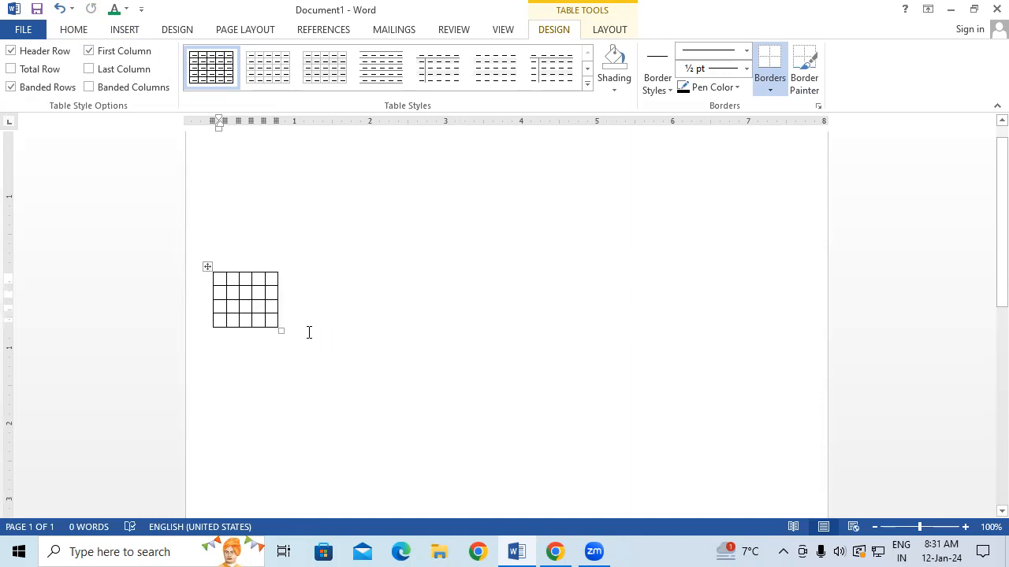
Step: Enlarge the table to about 7 inches wide, insert a column after the first one, and undo that insertion
{"action": "mouse_move", "coordinate": [279, 330]}
{"action": "left_mouse_down"}
{"action": "mouse_move", "coordinate": [558, 405]}
{"action": "mouse_move", "coordinate": [775, 433]}
{"action": "mouse_move", "coordinate": [276, 315]}
{"action": "left_mouse_up"}
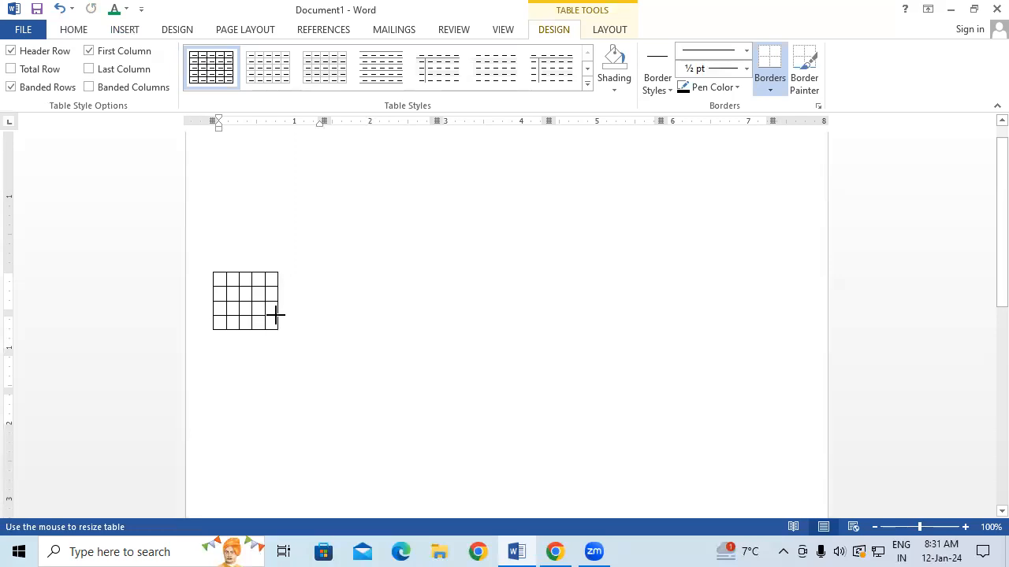
{"action": "left_click_drag", "start_coordinate": [277, 315], "coordinate": [738, 454]}
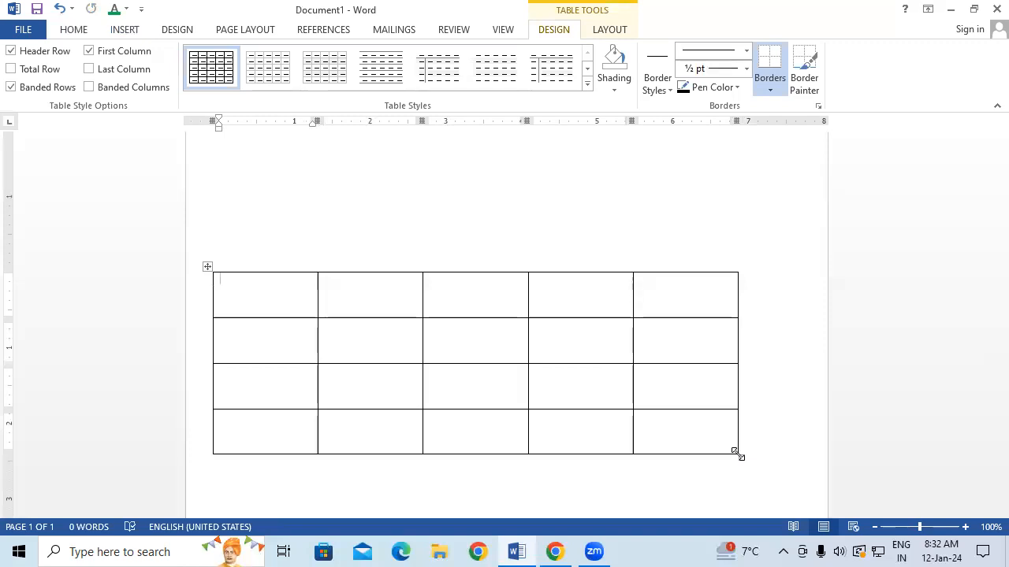
{"action": "left_click", "coordinate": [326, 282]}
{"action": "mouse_move", "coordinate": [314, 274]}
{"action": "left_click", "coordinate": [318, 266]}
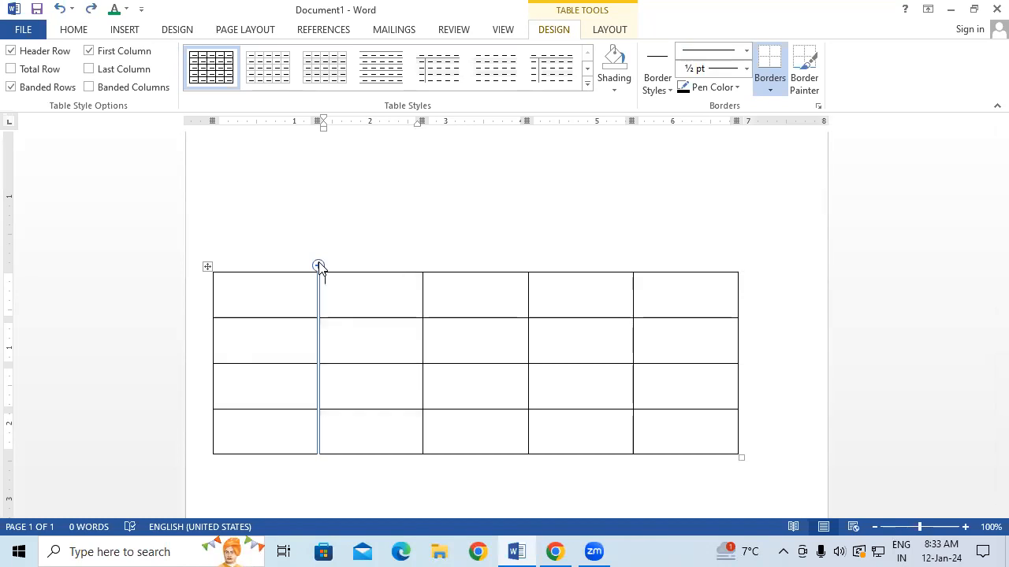
{"action": "key", "text": "ctrl+z"}
Step: Reduce the table to about 4.2 inches wide and insert two columns after its first column
{"action": "left_click_drag", "start_coordinate": [777, 432], "coordinate": [533, 347]}
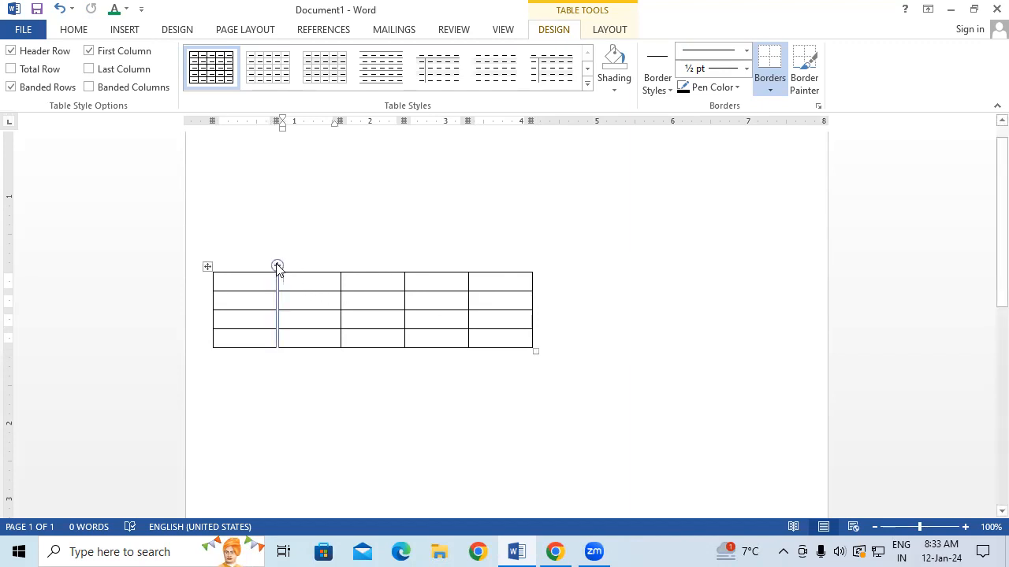
{"action": "left_click", "coordinate": [277, 266]}
{"action": "left_click", "coordinate": [277, 267]}
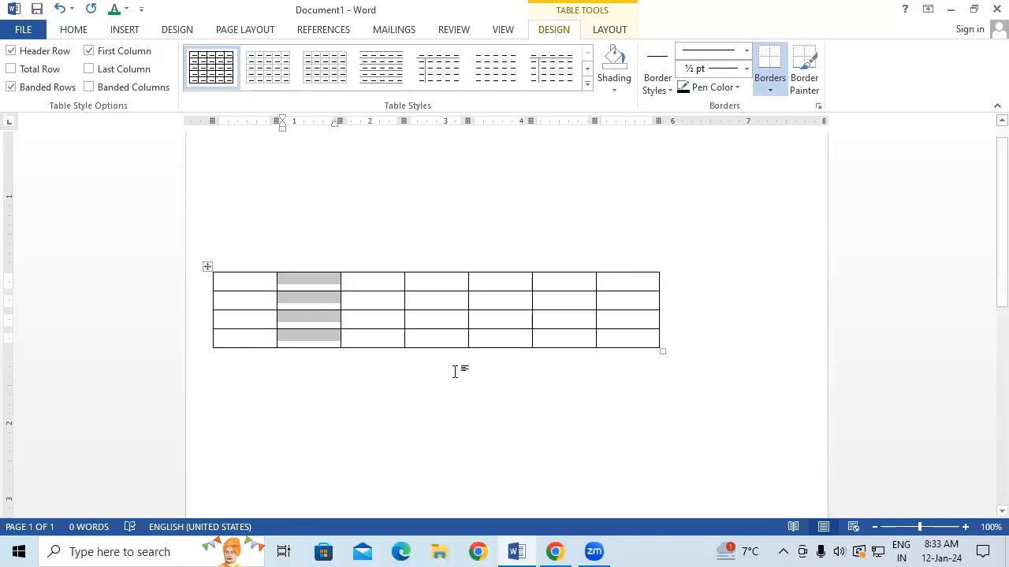
Step: Enlarge the table to about 6.2 inches wide and insert two rows below its first row
{"action": "left_click_drag", "start_coordinate": [658, 352], "coordinate": [688, 404]}
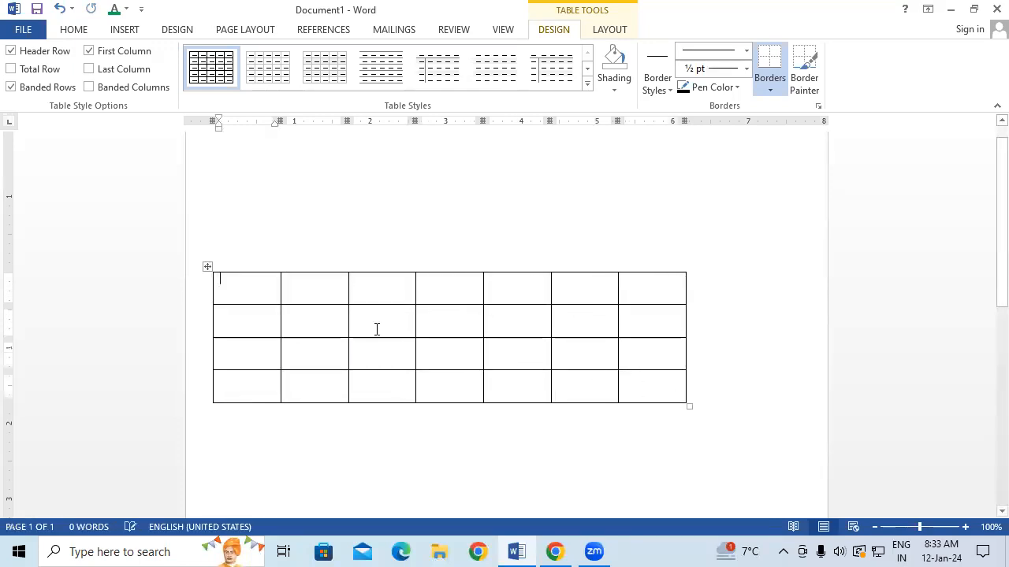
{"action": "left_click", "coordinate": [206, 304]}
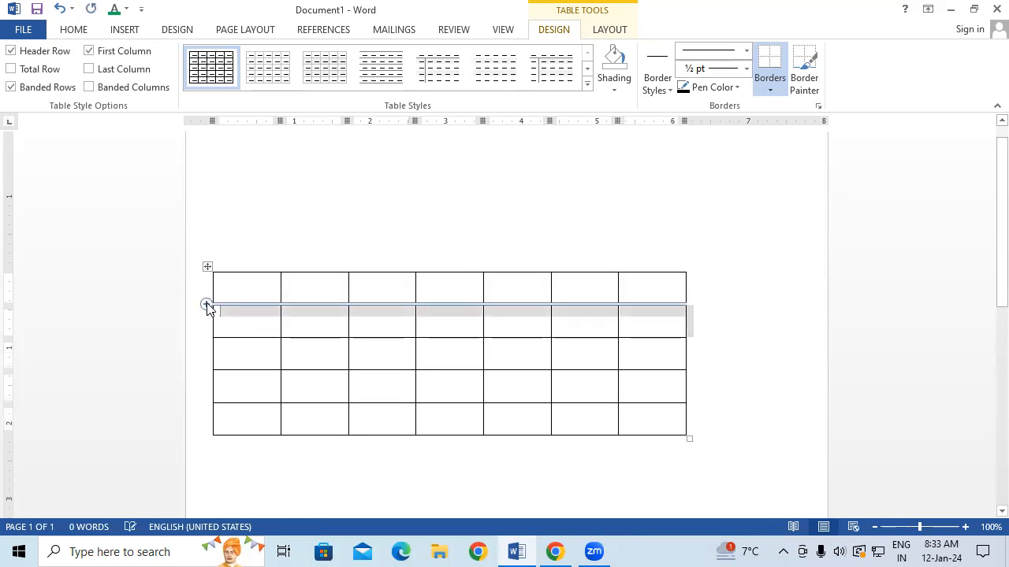
{"action": "left_click", "coordinate": [206, 305]}
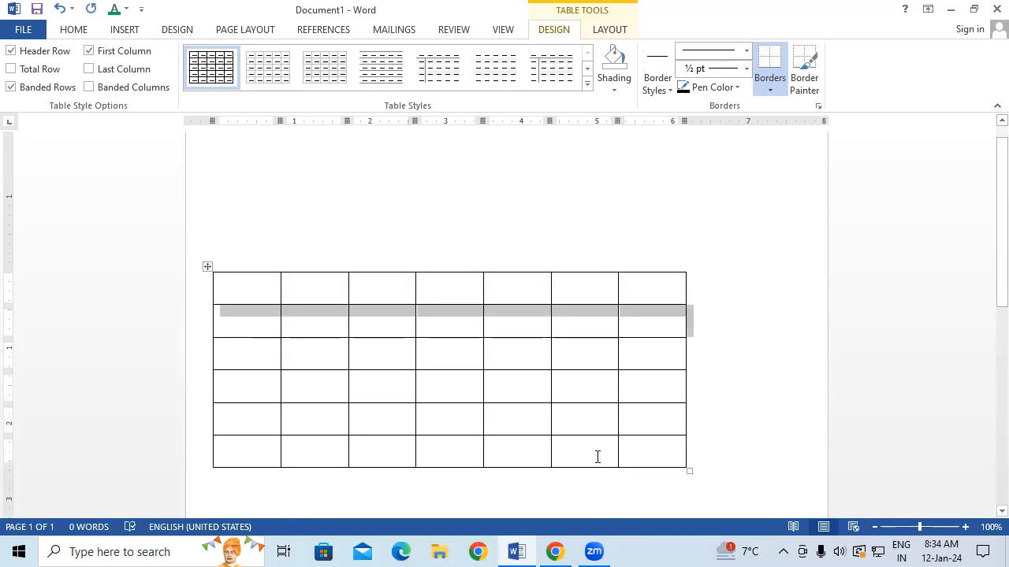
{"action": "left_click", "coordinate": [785, 354]}
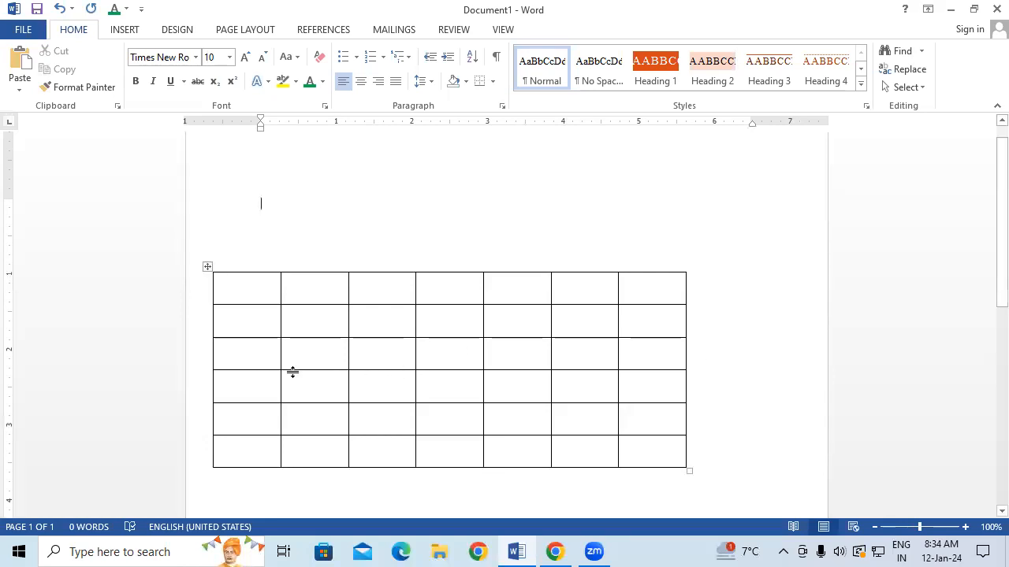
Step: Insert one row below the table's fourth row and one column after its second column
{"action": "left_click", "coordinate": [239, 394]}
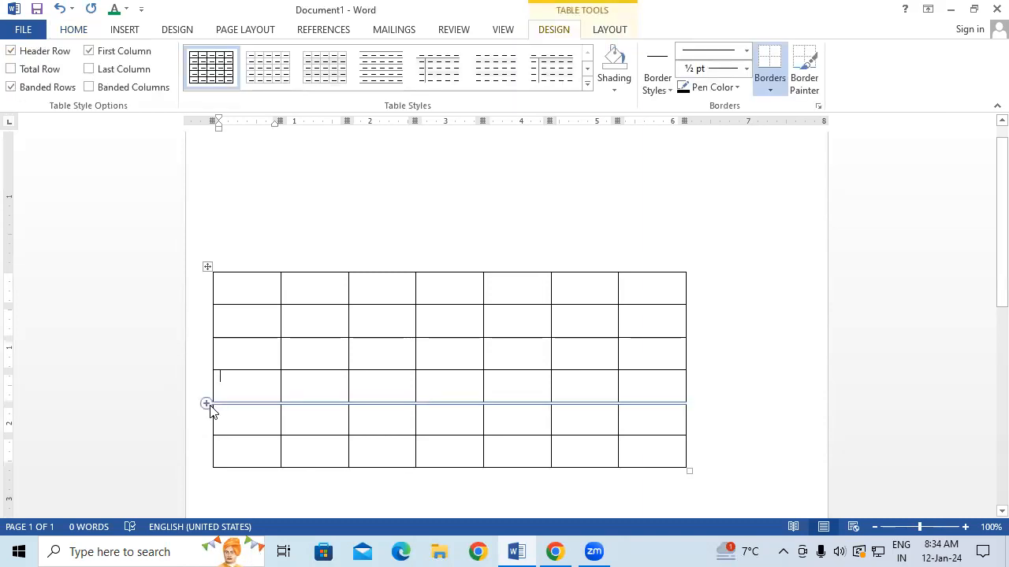
{"action": "left_click", "coordinate": [206, 403]}
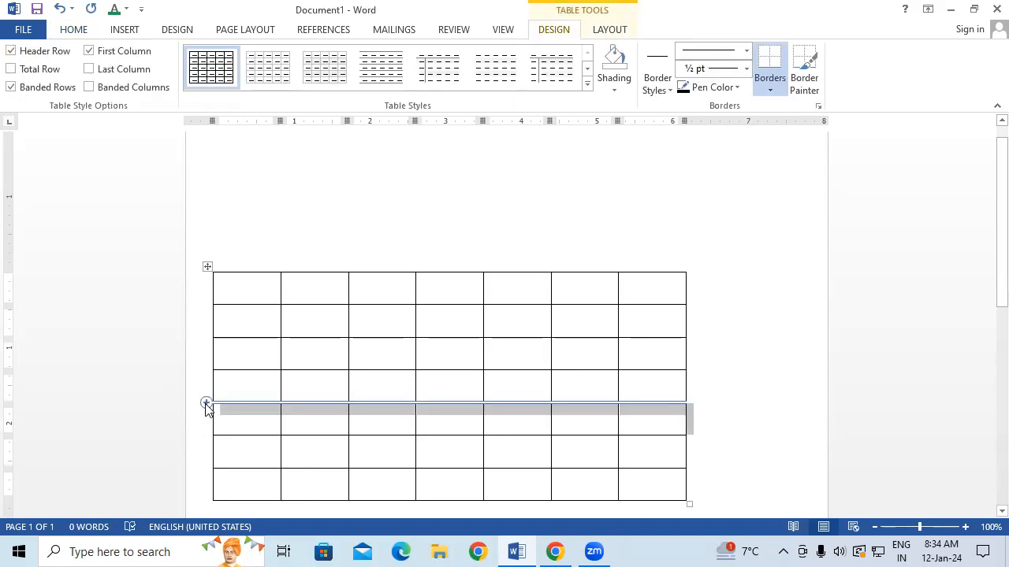
{"action": "left_click", "coordinate": [331, 291]}
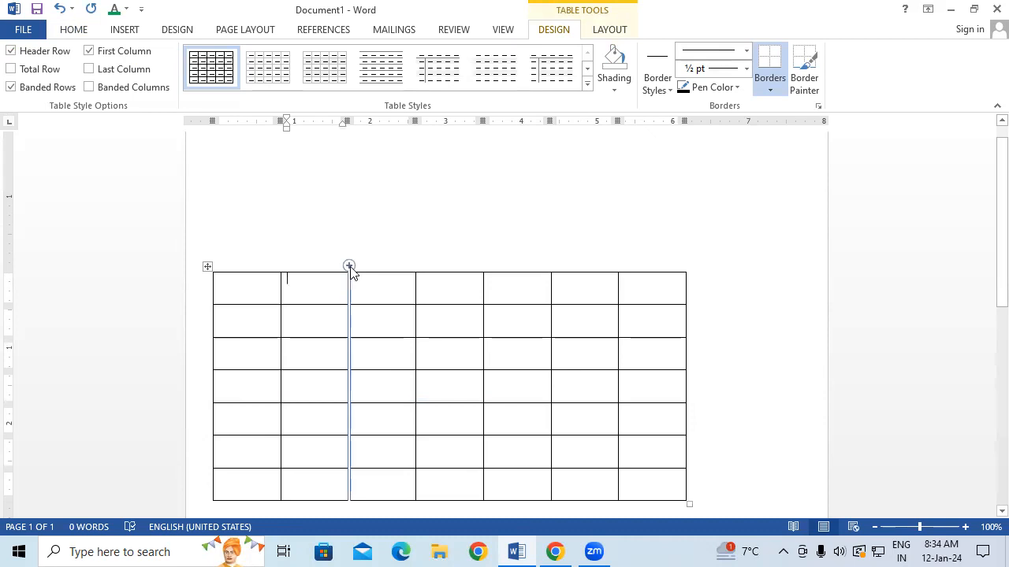
{"action": "left_click", "coordinate": [350, 267]}
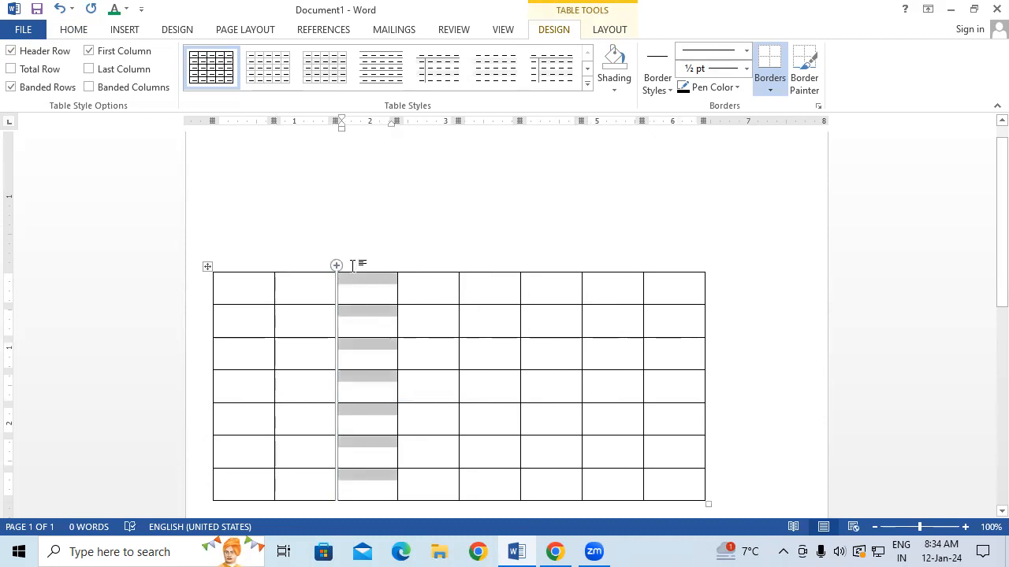
{"action": "left_click", "coordinate": [470, 361]}
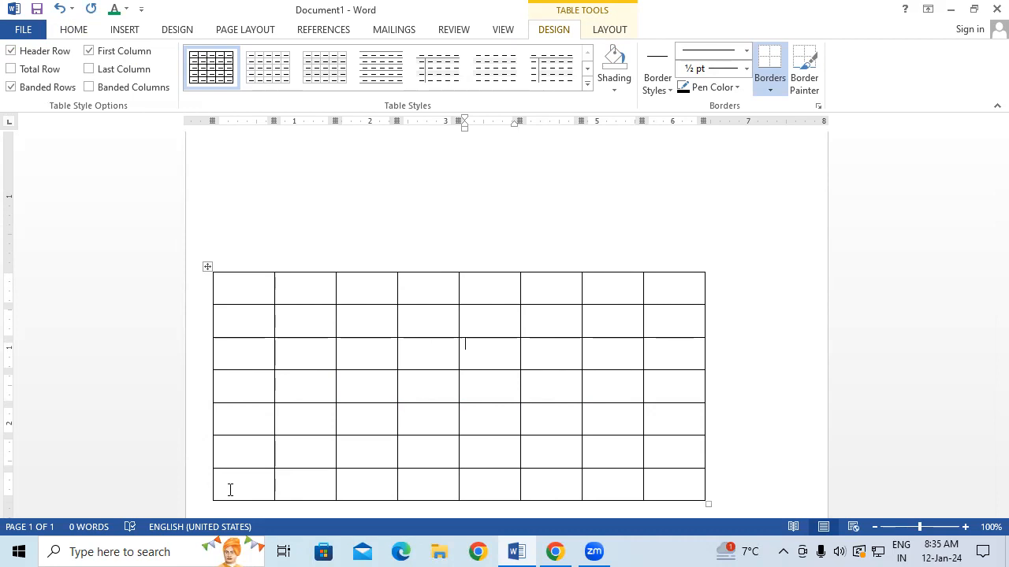
Step: Clear the whole document and insert a new table with 8 columns and 7 rows
{"action": "key", "text": "ctrl+a"}
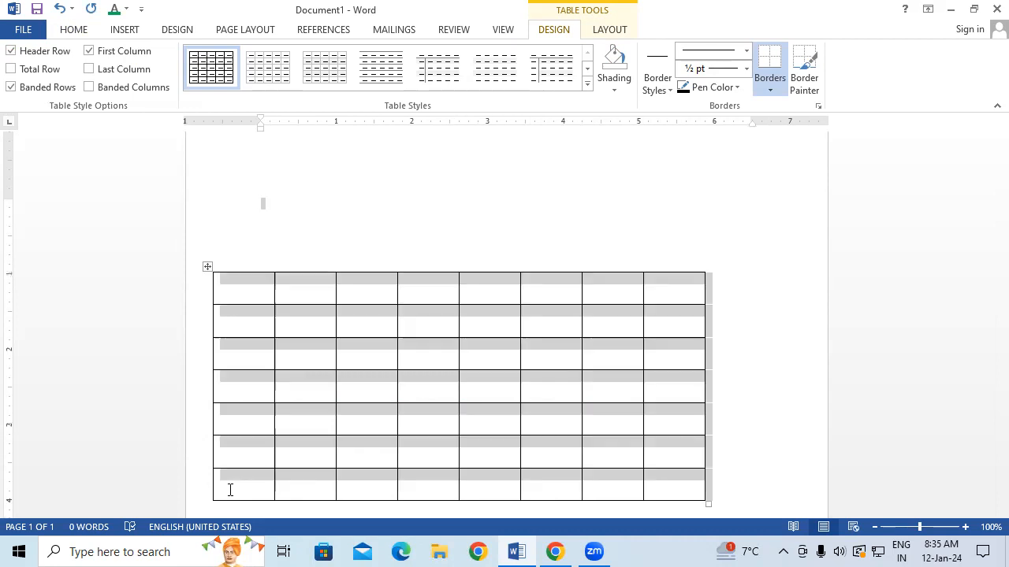
{"action": "key", "text": "Delete"}
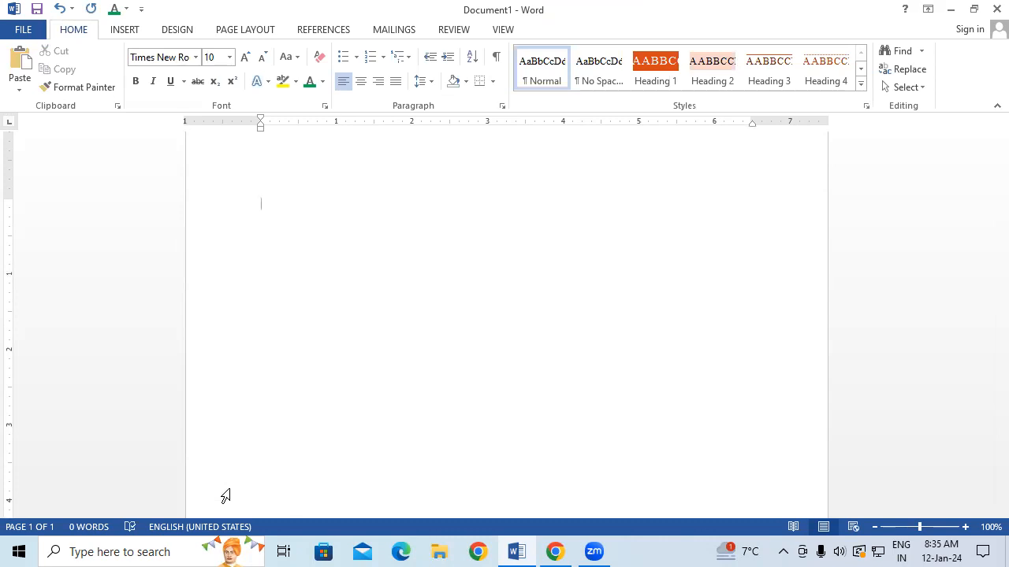
{"action": "left_click", "coordinate": [120, 32]}
{"action": "left_click", "coordinate": [109, 79]}
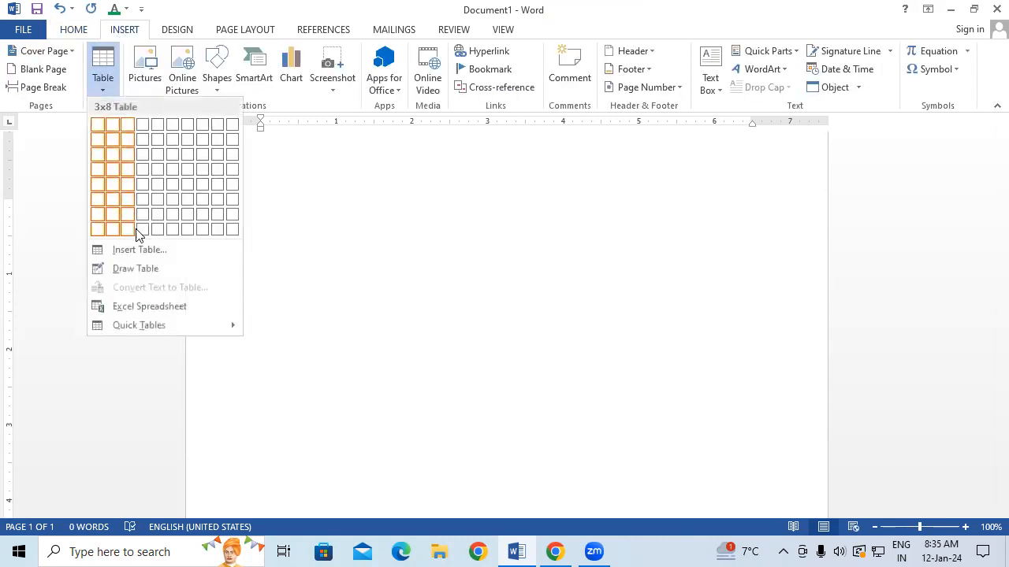
{"action": "left_click", "coordinate": [153, 252]}
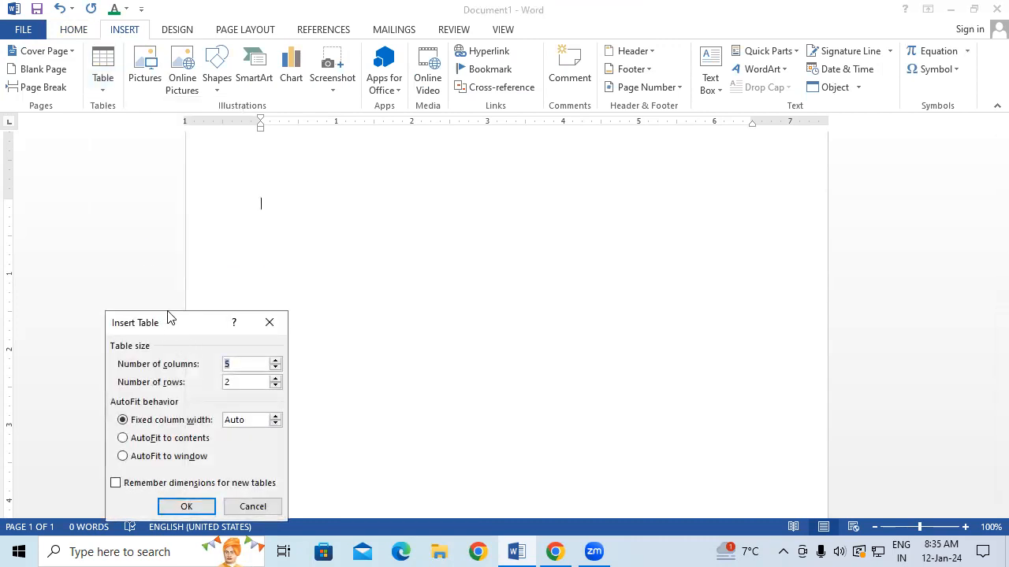
{"action": "left_click_drag", "start_coordinate": [170, 317], "coordinate": [189, 231]}
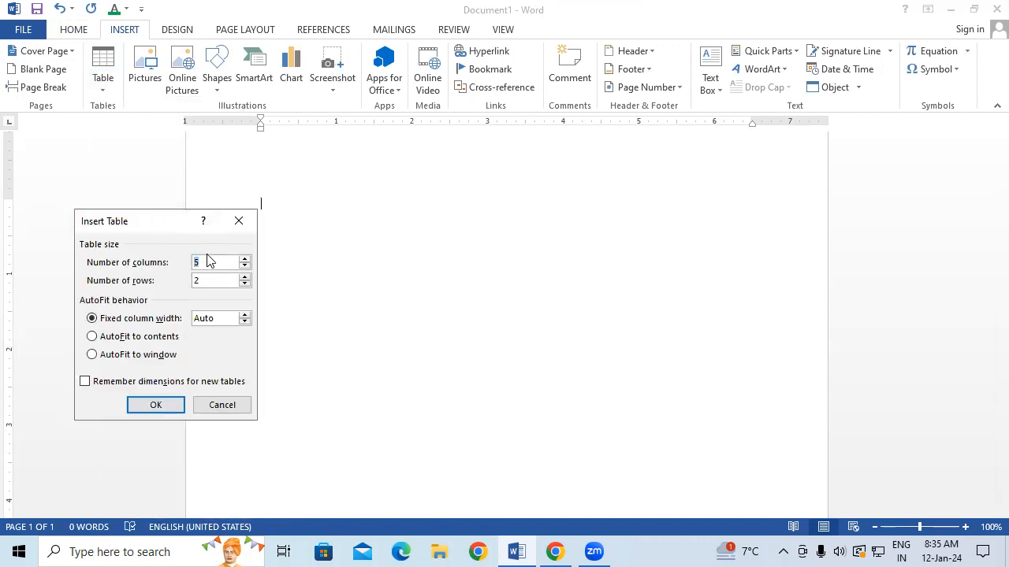
{"action": "type", "text": "8"}
{"action": "key", "text": "Tab"}
{"action": "type", "text": "7"}
{"action": "left_click", "coordinate": [177, 404]}
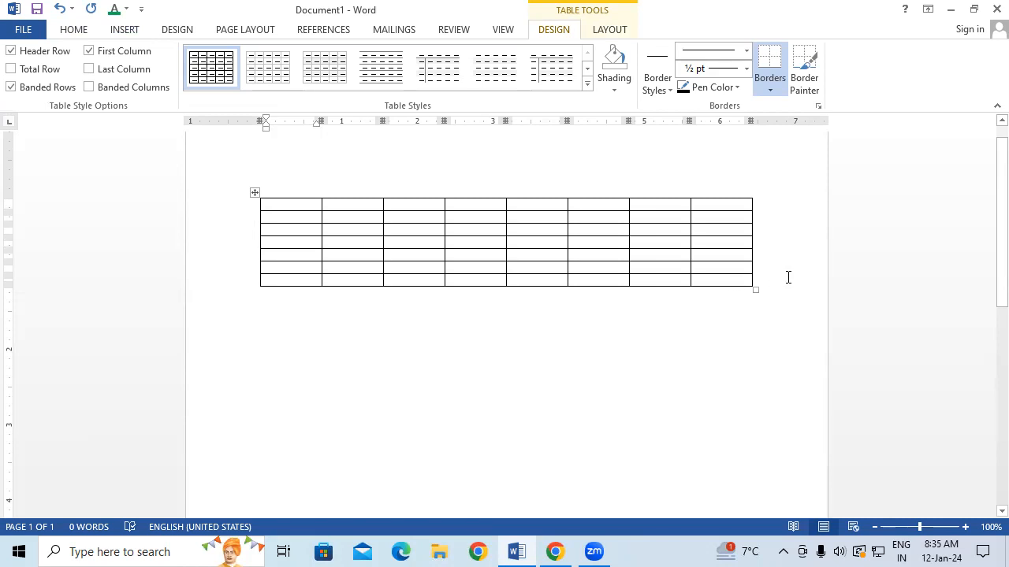
{"action": "left_click_drag", "start_coordinate": [753, 288], "coordinate": [765, 408]}
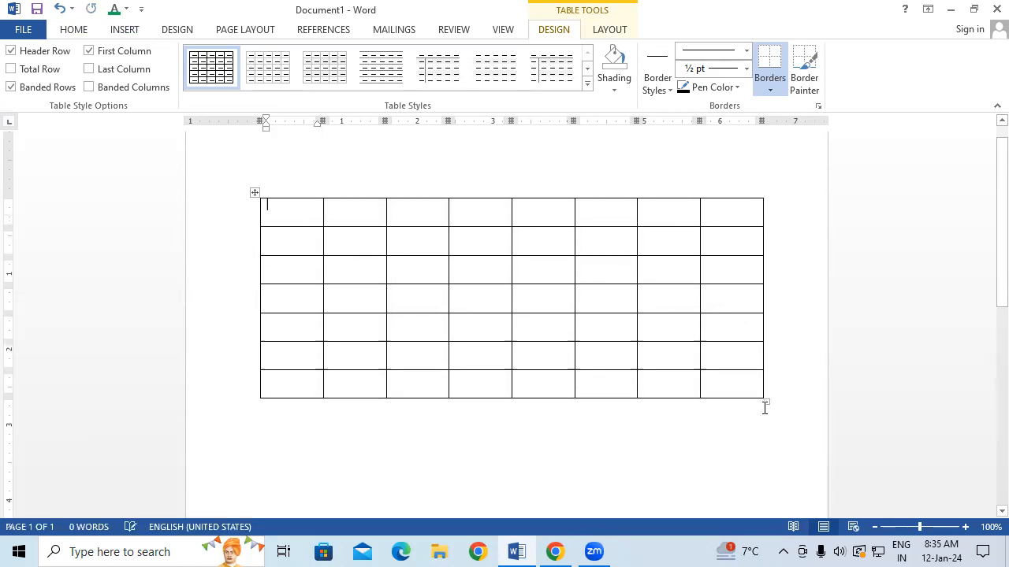
{"action": "left_click_drag", "start_coordinate": [253, 191], "coordinate": [237, 207]}
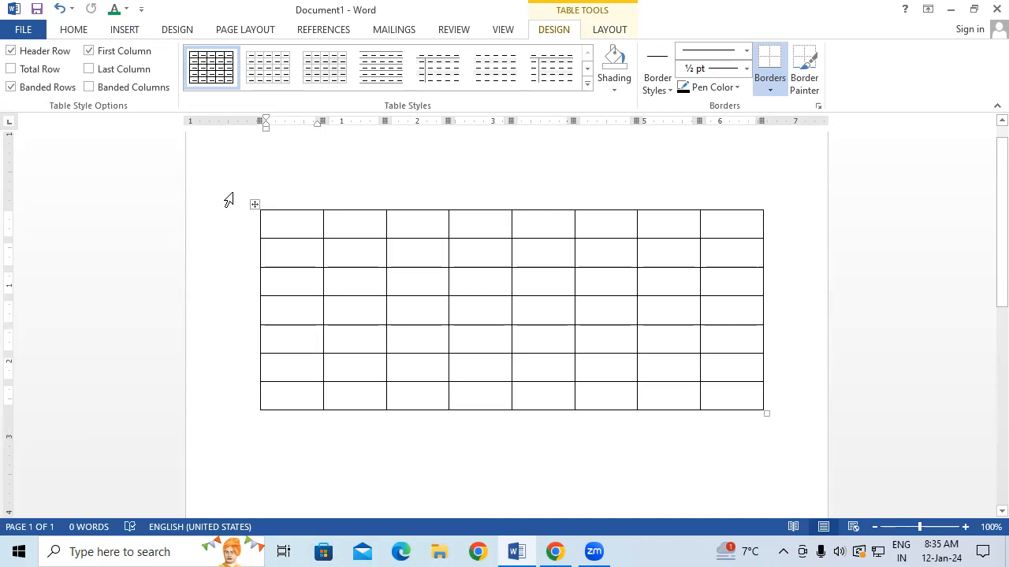
{"action": "key", "text": "ctrl+z"}
{"action": "key", "text": "ctrl+z"}
{"action": "key", "text": "ctrl+z"}
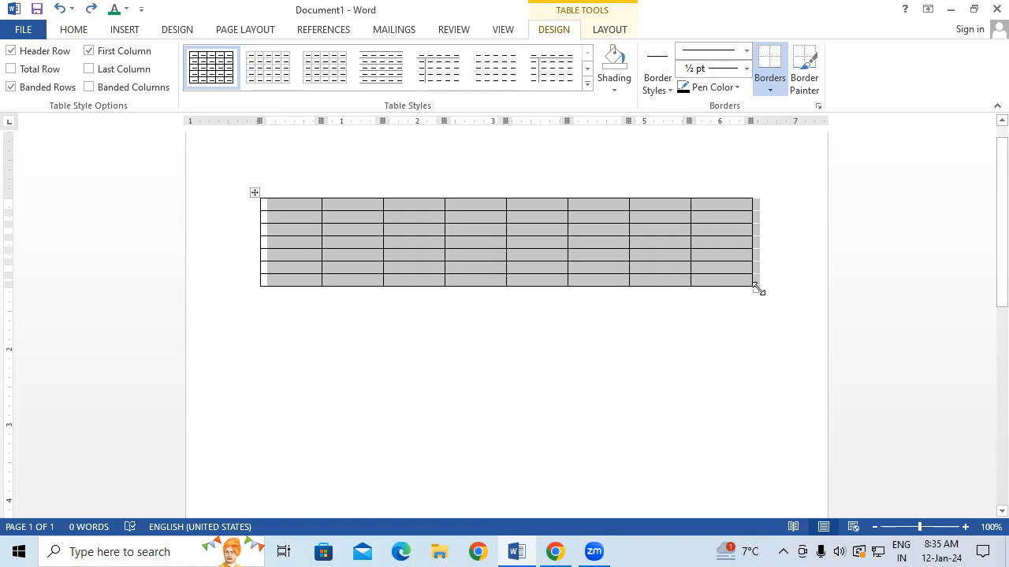
Step: Enlarge the table to about 6.6 by 2.6 inches and enter the first four headings SR.NO., STUDENT NAME, COURSE and FEE
{"action": "left_click_drag", "start_coordinate": [754, 308], "coordinate": [759, 405]}
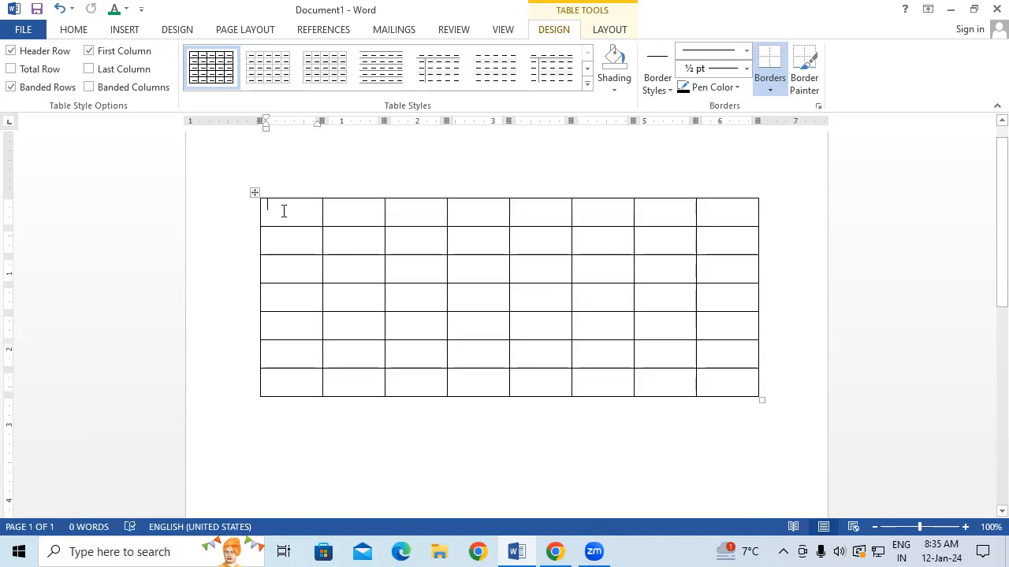
{"action": "type", "text": "SR.NO."}
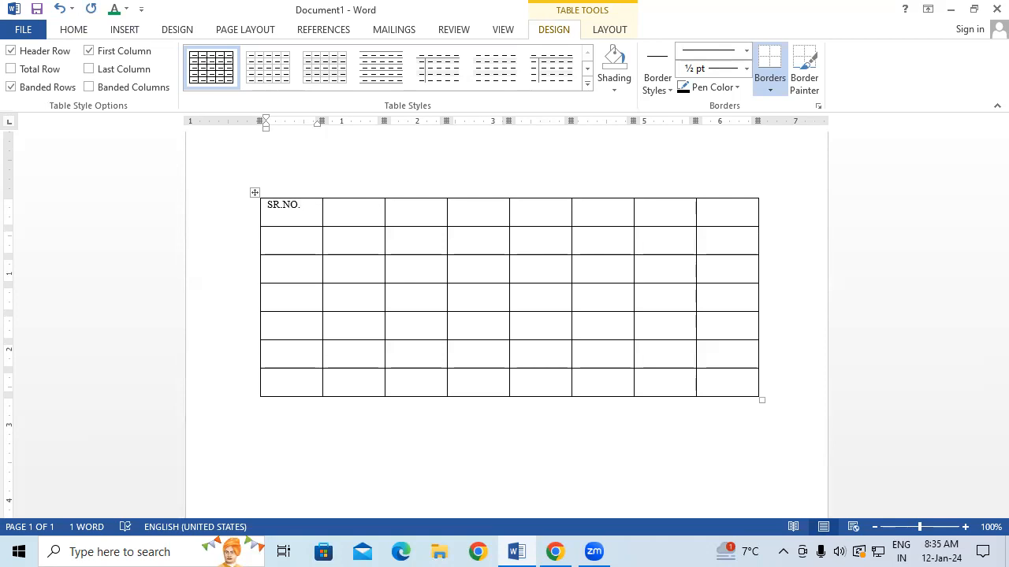
{"action": "key", "text": "Tab"}
{"action": "type", "text": "STUDENT NAME"}
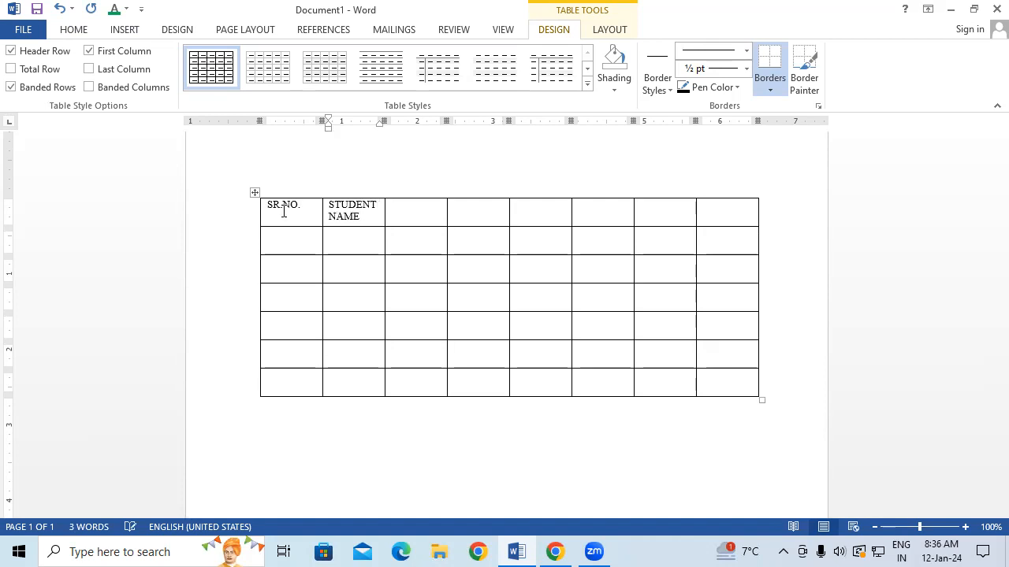
{"action": "key", "text": "Tab"}
{"action": "type", "text": "COURSE"}
{"action": "key", "text": "Tab"}
{"action": "type", "text": "FEE"}
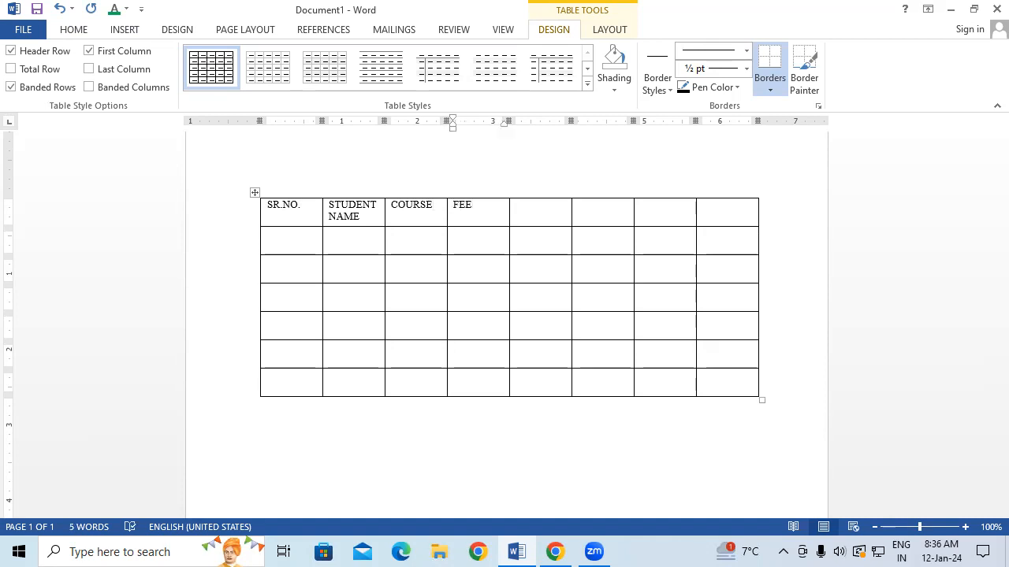
Step: Enter PAID and DISCOUNT as the fifth and sixth column headings
{"action": "key", "text": "Tab"}
{"action": "type", "text": "PAID"}
{"action": "key", "text": "Tab"}
{"action": "type", "text": "DUE"}
{"action": "key", "text": "BackSpace"}
{"action": "key", "text": "BackSpace"}
{"action": "type", "text": "IS"}
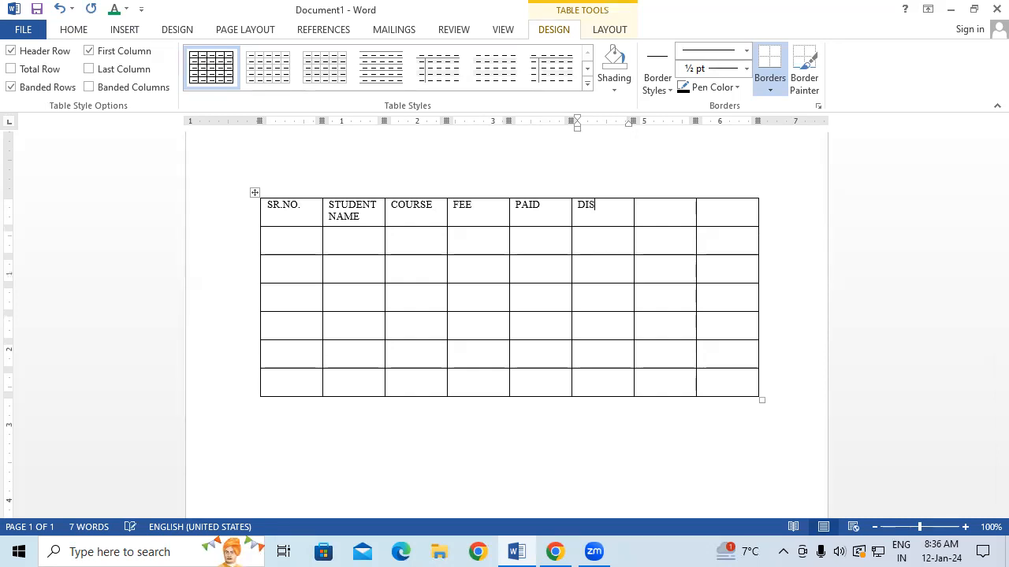
{"action": "type", "text": "COUNT"}
{"action": "key", "text": "Tab"}
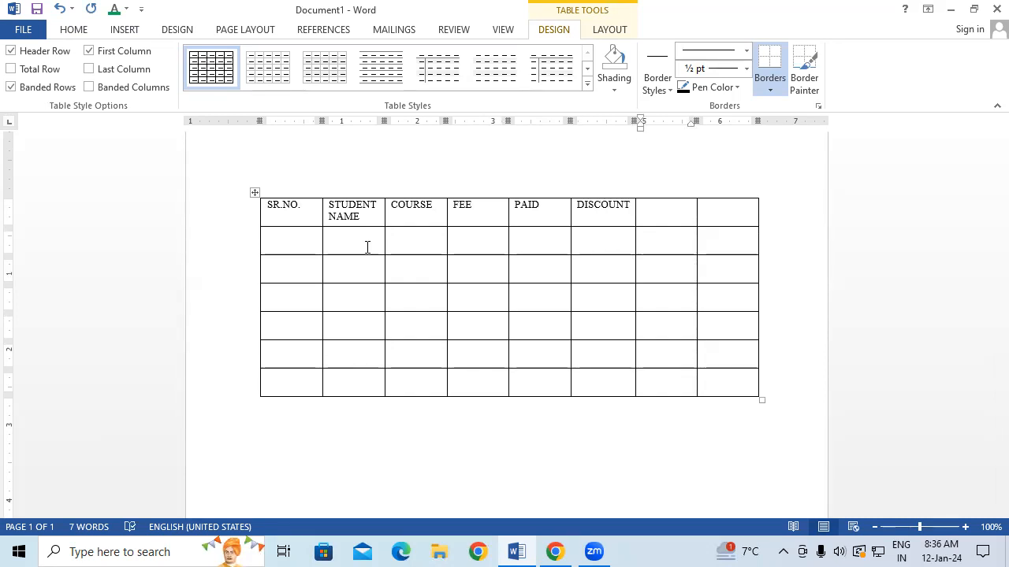
Step: Change the sixth heading to DUE and enter DISCOUNT and TOTAL AMOUNT as the last two headings
{"action": "left_click", "coordinate": [631, 207]}
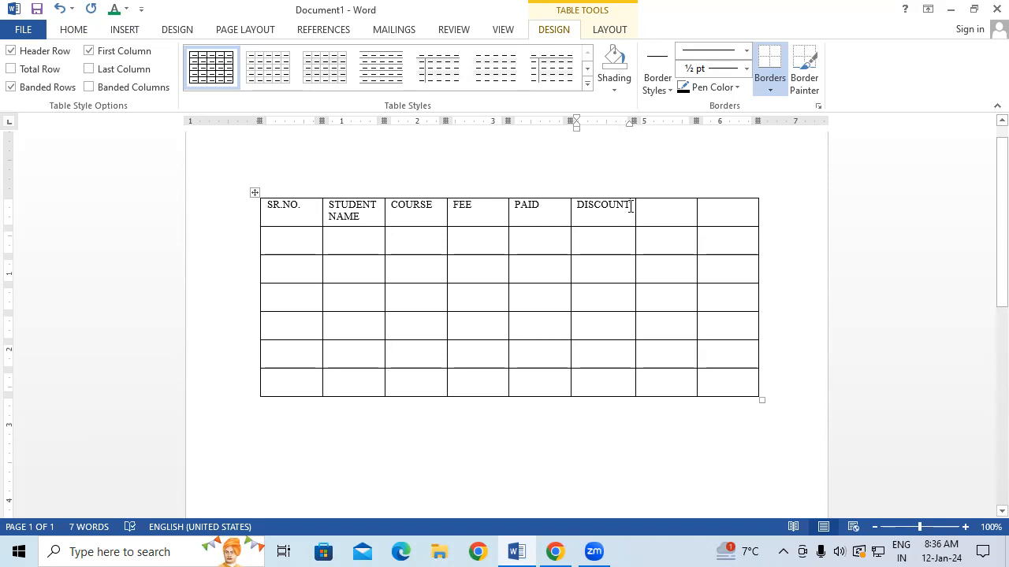
{"action": "key", "text": "BackSpace"}
{"action": "key", "text": "BackSpace"}
{"action": "key", "text": "BackSpace"}
{"action": "key", "text": "BackSpace"}
{"action": "key", "text": "BackSpace"}
{"action": "key", "text": "BackSpace"}
{"action": "key", "text": "BackSpace"}
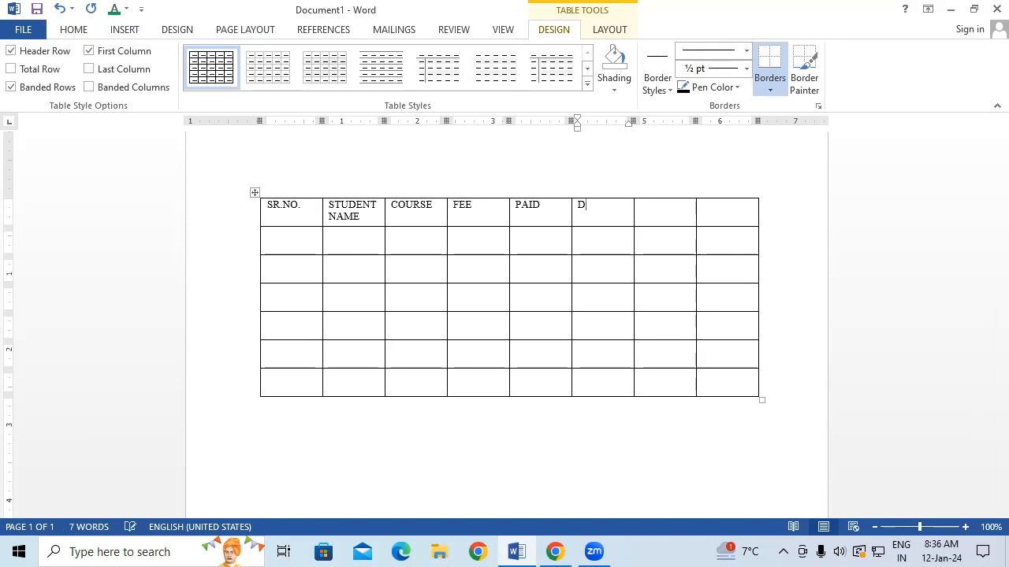
{"action": "type", "text": "UE"}
{"action": "key", "text": "Tab"}
{"action": "type", "text": "DISCOUNT"}
{"action": "key", "text": "Tab"}
{"action": "type", "text": "TOTAL AMOUNT"}
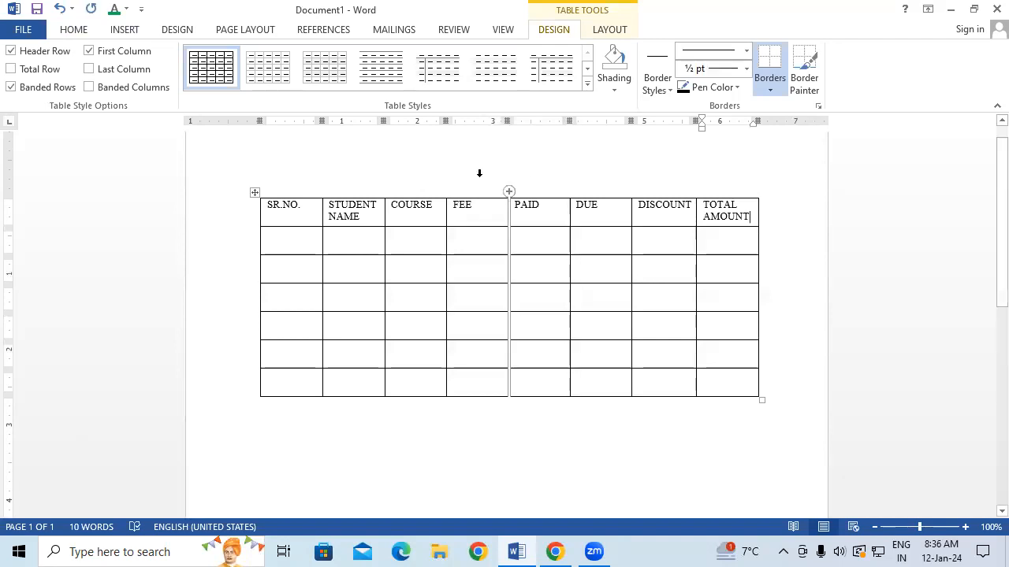
Step: Increase the font size of all headings in the first row to 16
{"action": "left_click", "coordinate": [265, 206]}
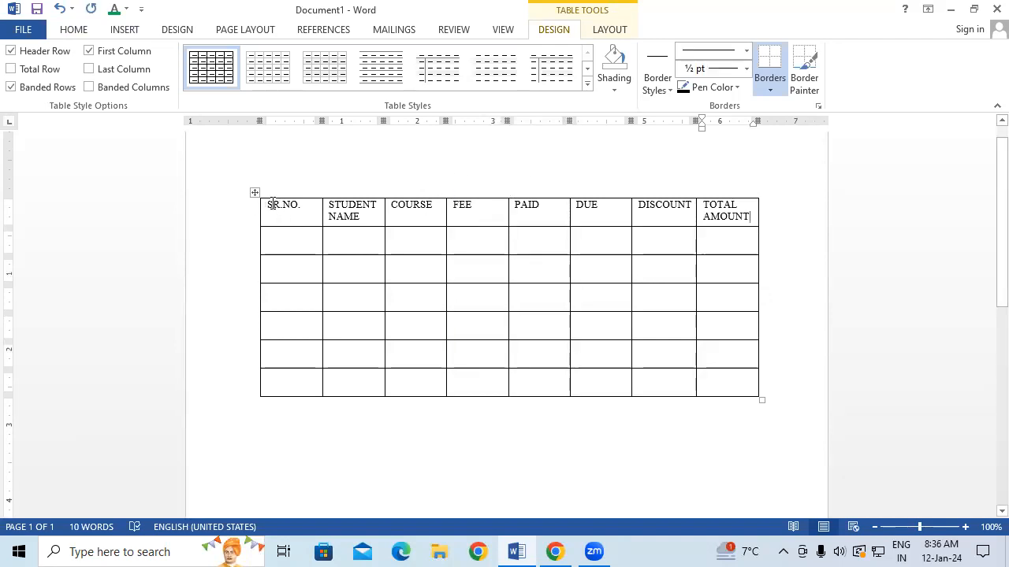
{"action": "left_click_drag", "start_coordinate": [309, 204], "coordinate": [741, 203]}
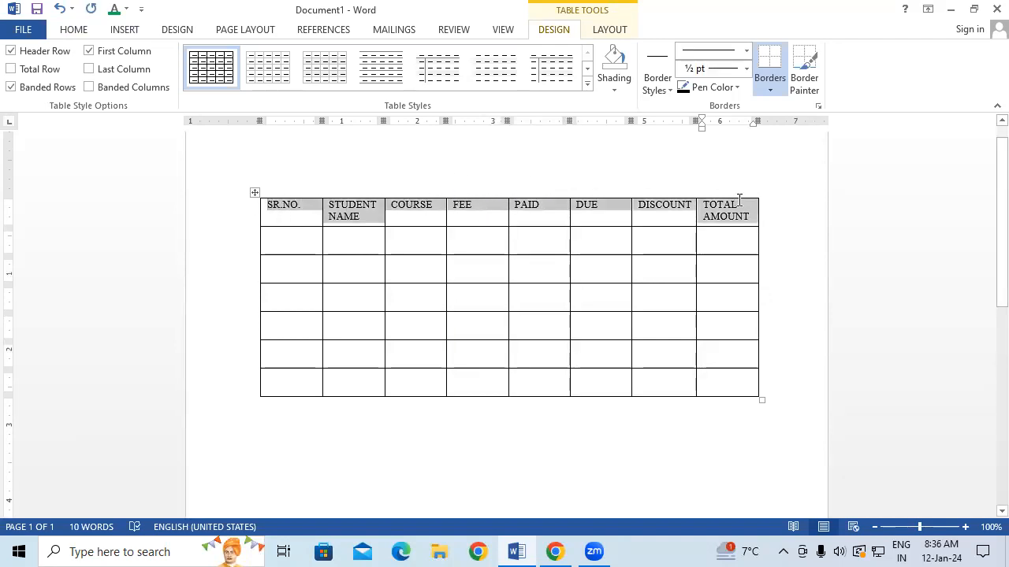
{"action": "left_click", "coordinate": [83, 31]}
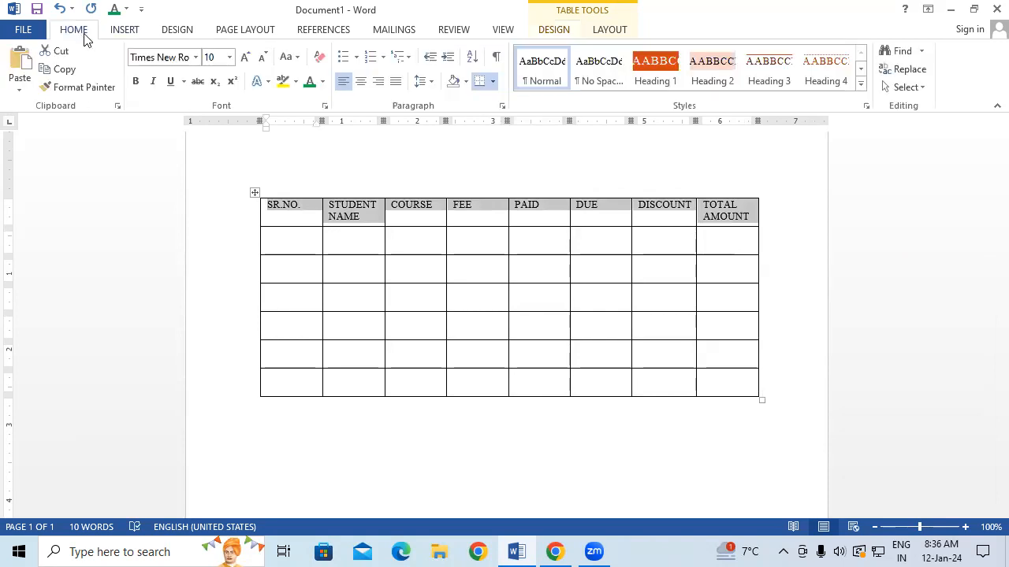
{"action": "left_click", "coordinate": [246, 58]}
{"action": "left_click", "coordinate": [246, 58]}
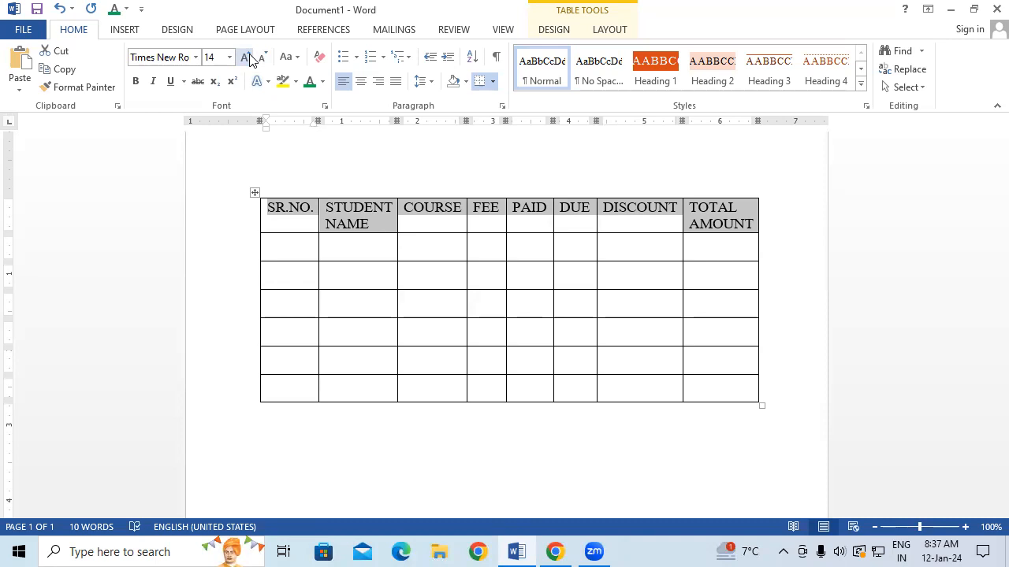
{"action": "left_click", "coordinate": [246, 57]}
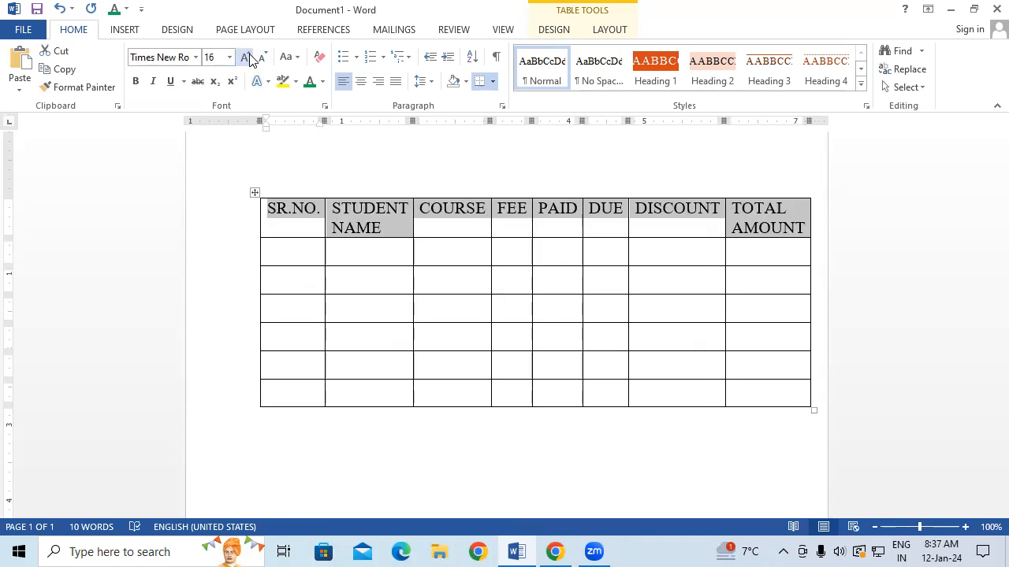
Step: Remove the DISCOUNT and TOTAL AMOUNT columns with the table Eraser
{"action": "left_click", "coordinate": [548, 229]}
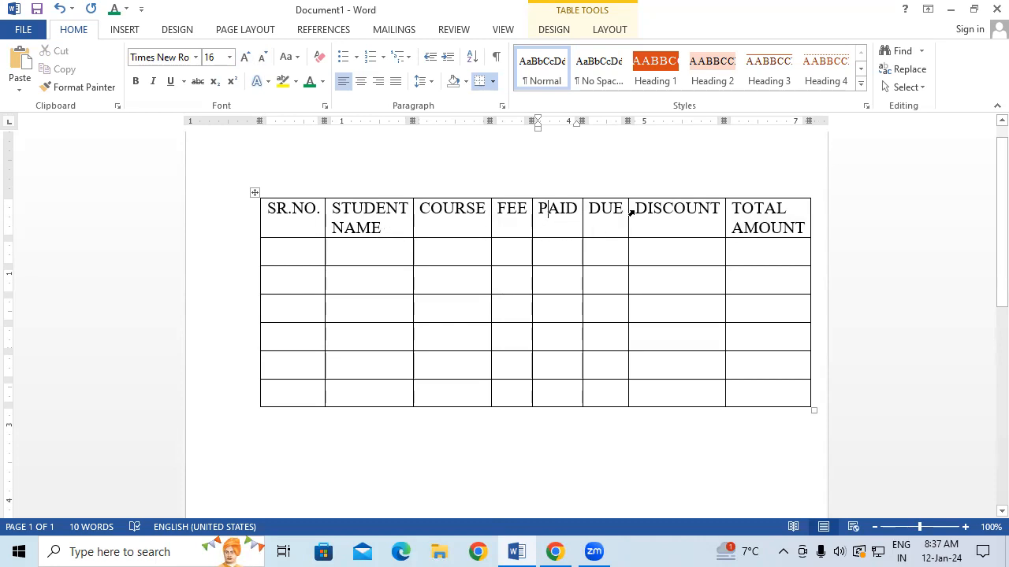
{"action": "left_click_drag", "start_coordinate": [637, 208], "coordinate": [670, 248]}
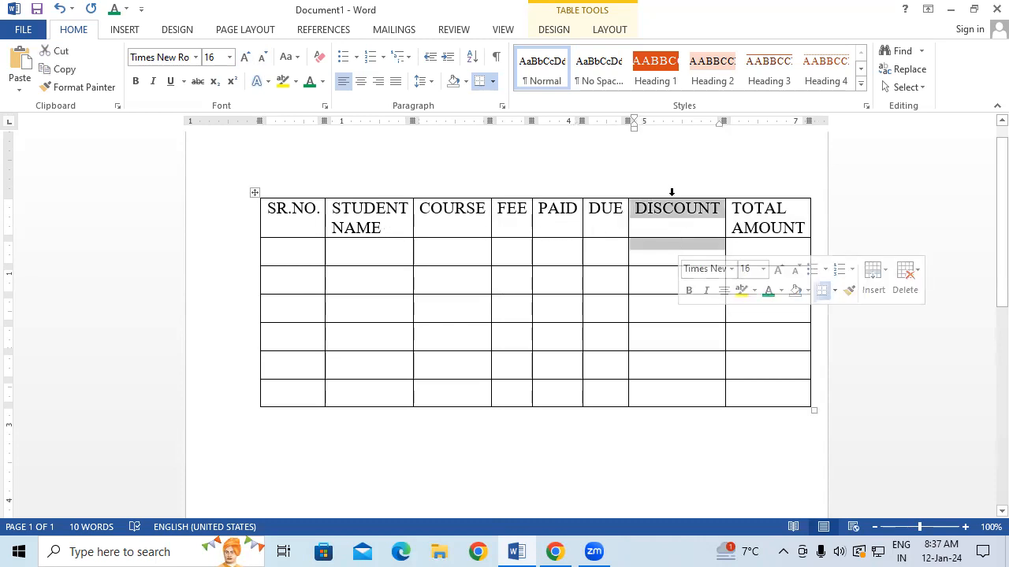
{"action": "left_click", "coordinate": [660, 174]}
{"action": "left_click", "coordinate": [665, 252]}
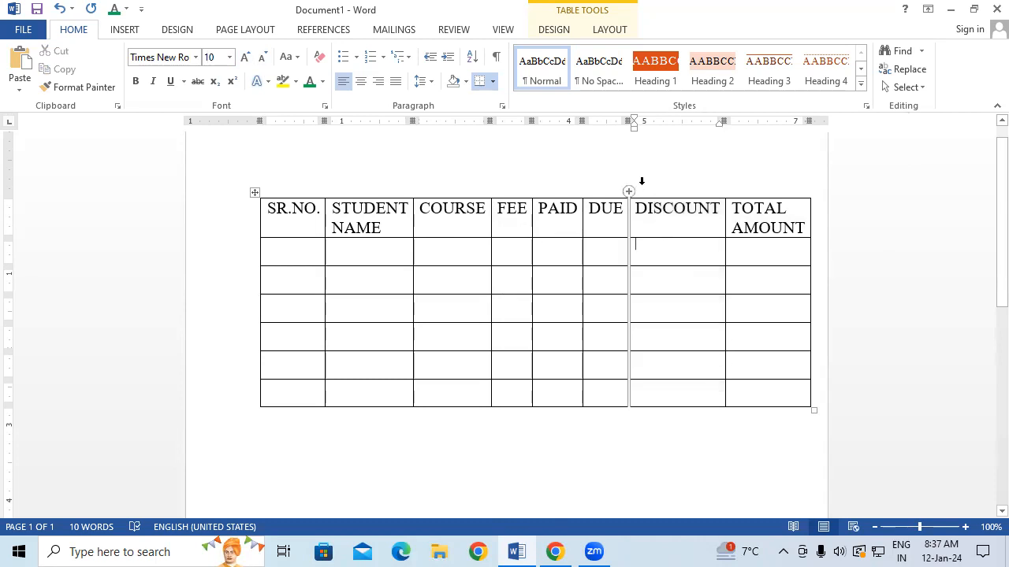
{"action": "left_click_drag", "start_coordinate": [654, 186], "coordinate": [768, 326]}
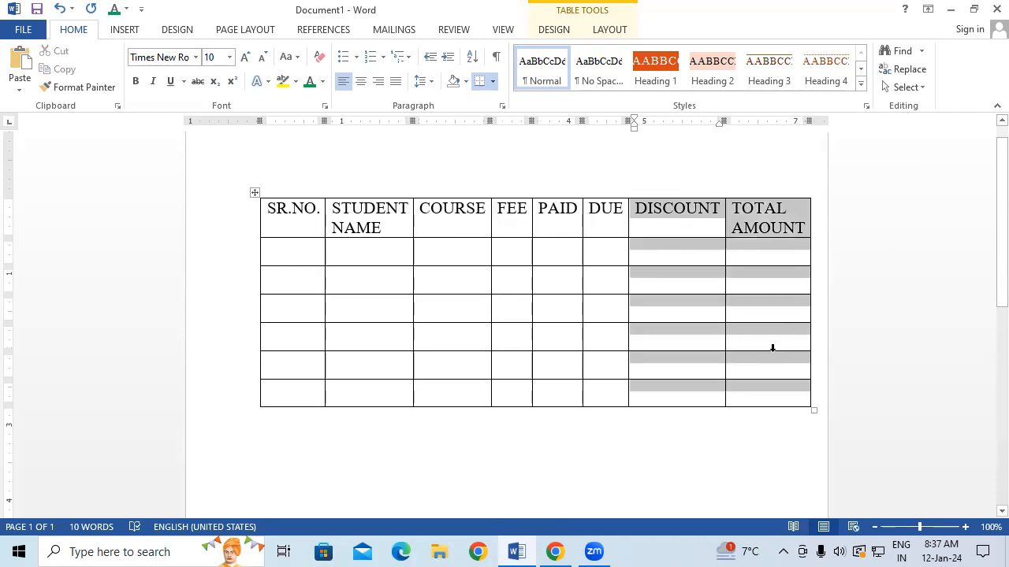
{"action": "left_click", "coordinate": [600, 30]}
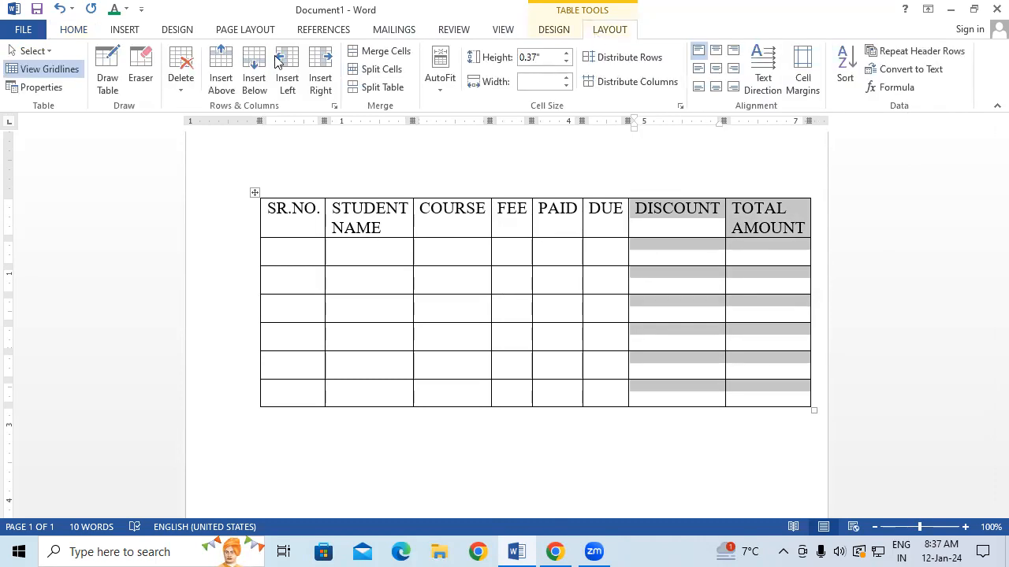
{"action": "left_click", "coordinate": [141, 70]}
{"action": "mouse_move", "coordinate": [668, 174]}
{"action": "left_mouse_down"}
{"action": "mouse_move", "coordinate": [792, 419]}
{"action": "mouse_move", "coordinate": [793, 462]}
{"action": "left_mouse_up"}
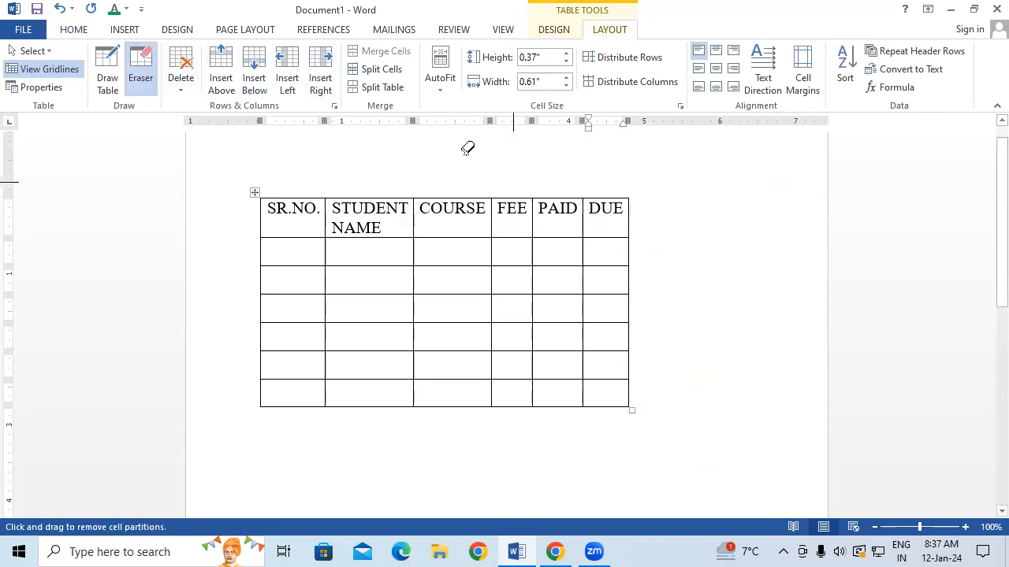
{"action": "left_click", "coordinate": [143, 79]}
Step: Enlarge the table to about 7 inches wide, with the SR.NO. column about 0.87 inches and STUDENT NAME about 2.2 inches wide
{"action": "mouse_move", "coordinate": [635, 411]}
{"action": "left_mouse_down"}
{"action": "mouse_move", "coordinate": [788, 407]}
{"action": "mouse_move", "coordinate": [786, 380]}
{"action": "left_mouse_up"}
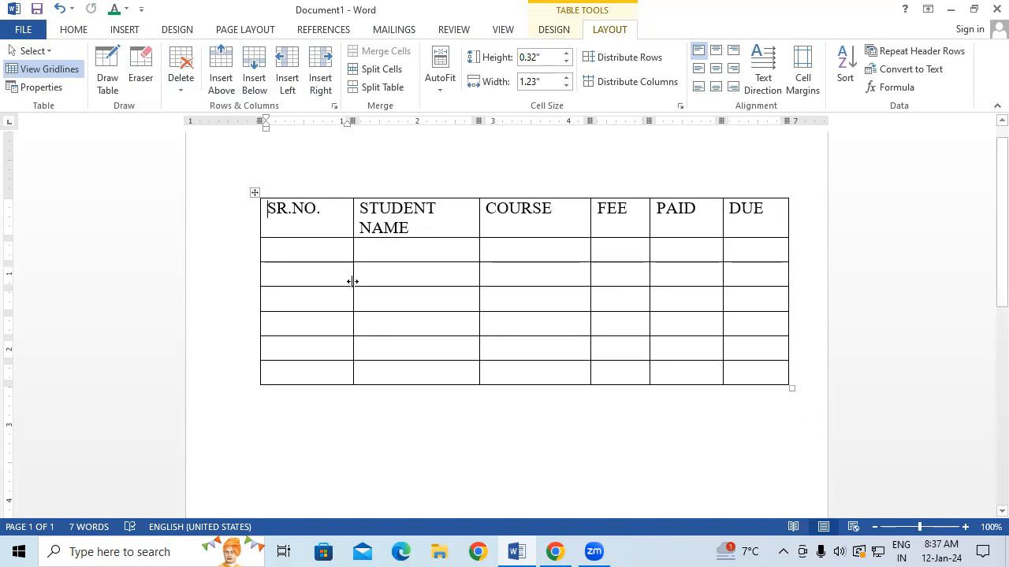
{"action": "left_click_drag", "start_coordinate": [352, 281], "coordinate": [326, 283]}
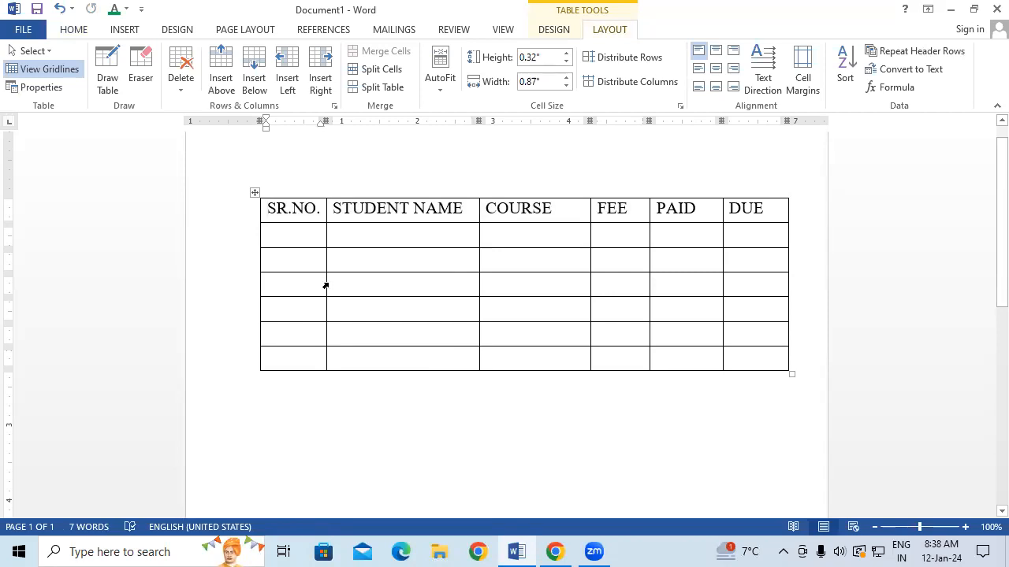
{"action": "left_click_drag", "start_coordinate": [479, 237], "coordinate": [492, 236]}
Step: Format the heading row in bold Calibri
{"action": "left_click_drag", "start_coordinate": [266, 207], "coordinate": [738, 213]}
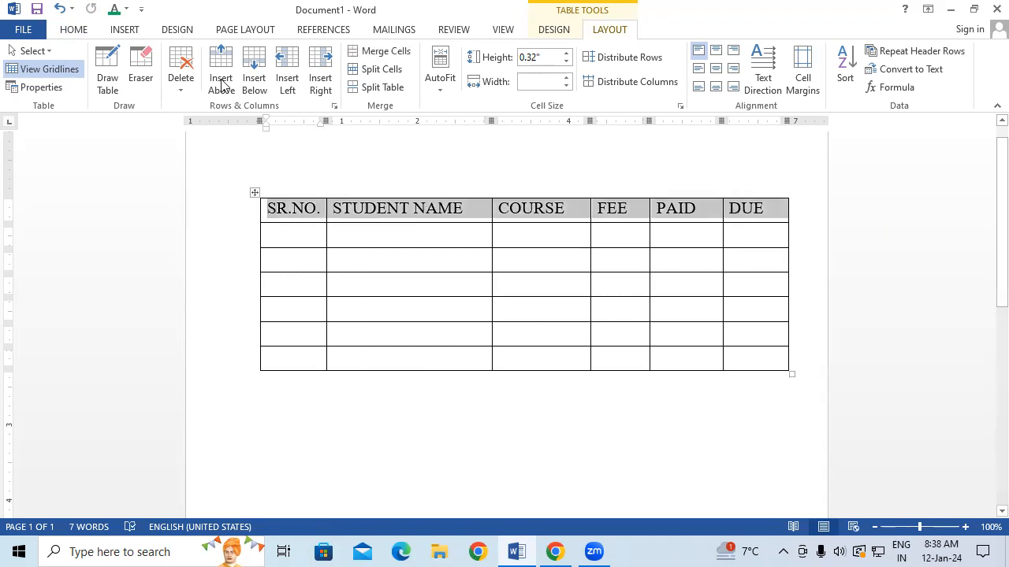
{"action": "left_click", "coordinate": [74, 31]}
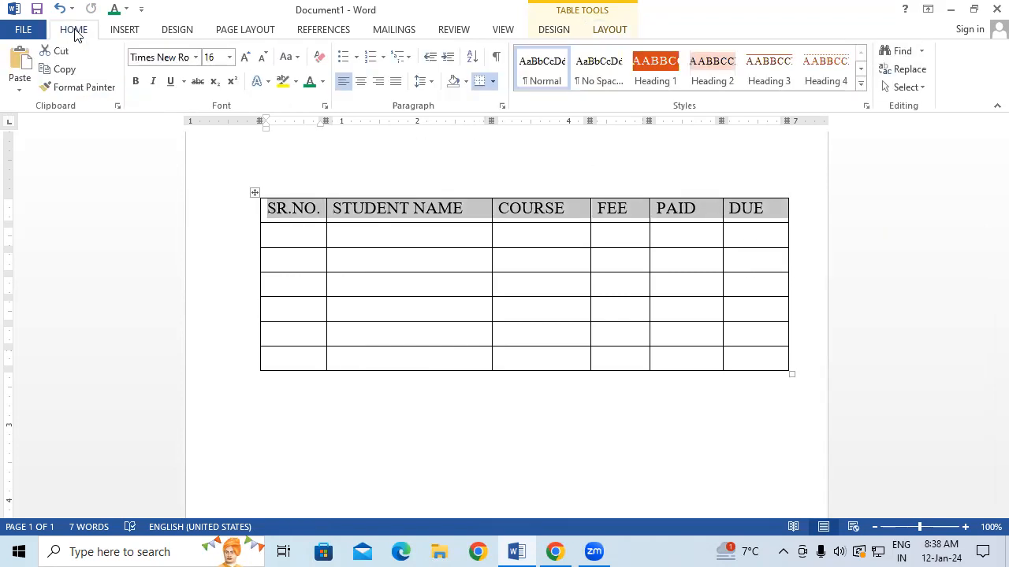
{"action": "left_click", "coordinate": [195, 56]}
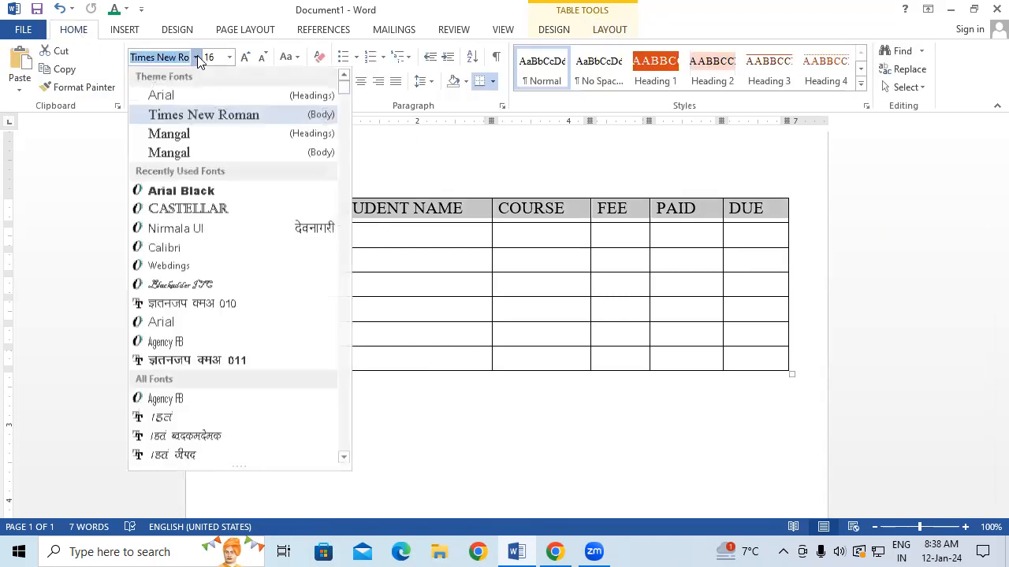
{"action": "left_click", "coordinate": [195, 249]}
{"action": "left_click", "coordinate": [134, 82]}
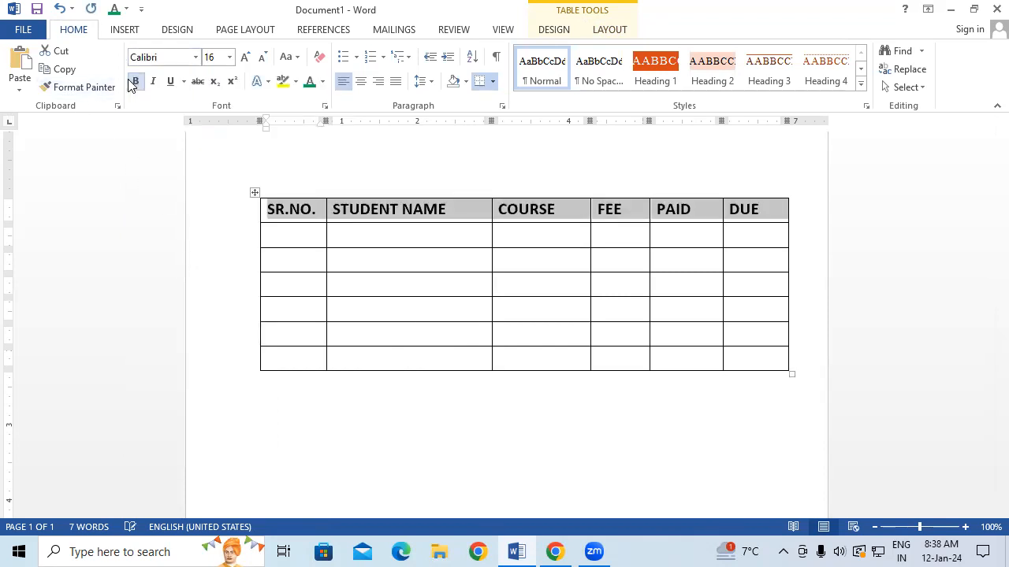
Step: Increase the font size of the table's heading row to 20
{"action": "left_click", "coordinate": [245, 59]}
{"action": "left_click", "coordinate": [245, 58]}
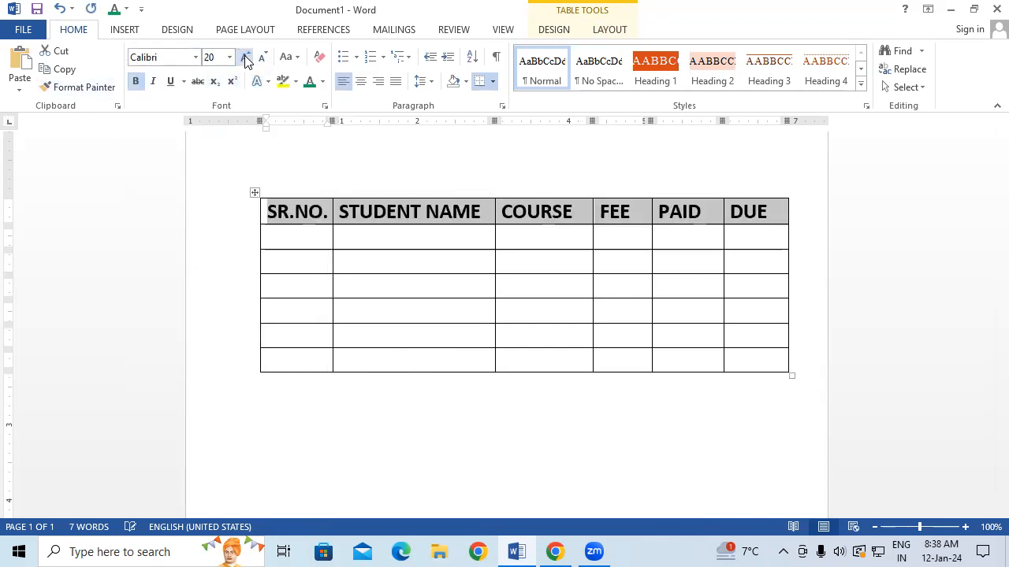
{"action": "left_click", "coordinate": [371, 284]}
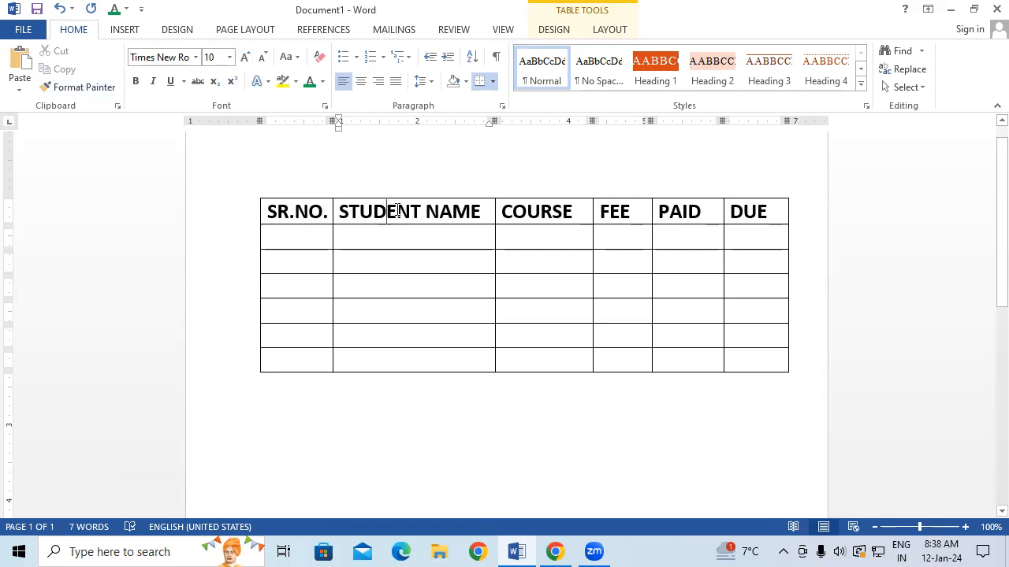
Step: Copy the STUDENT NAME heading's formatting onto all empty cells below the heading row with the Format Painter
{"action": "left_click_drag", "start_coordinate": [386, 211], "coordinate": [419, 217]}
{"action": "left_click", "coordinate": [94, 88]}
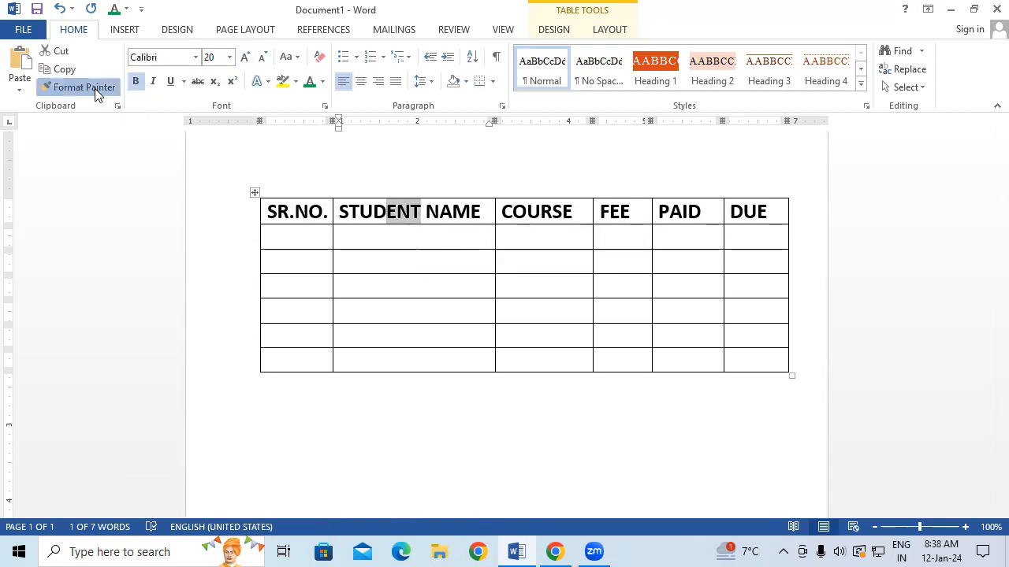
{"action": "mouse_move", "coordinate": [293, 239]}
{"action": "left_mouse_down"}
{"action": "mouse_move", "coordinate": [596, 362]}
{"action": "mouse_move", "coordinate": [725, 363]}
{"action": "left_mouse_up"}
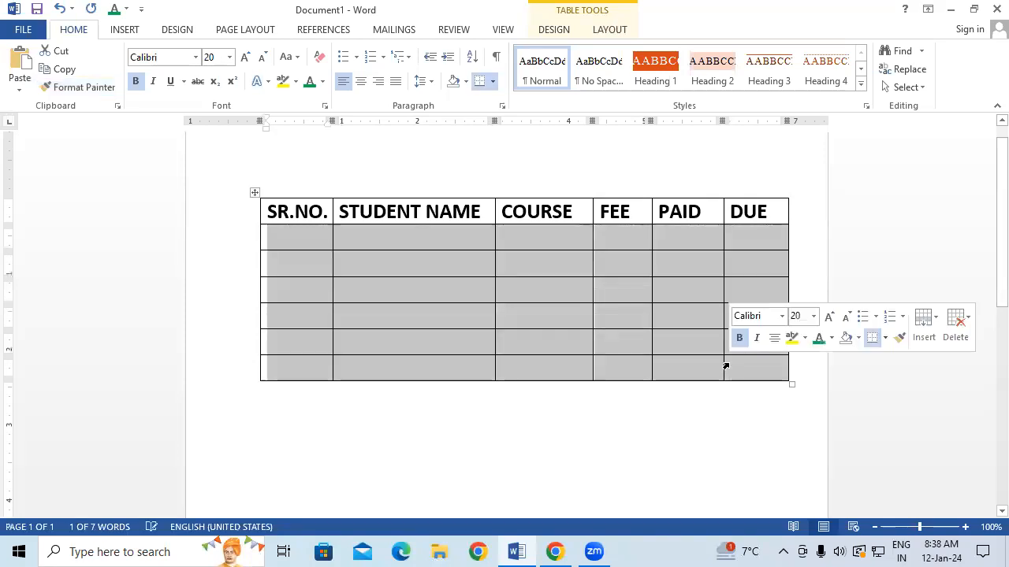
{"action": "left_click", "coordinate": [545, 321]}
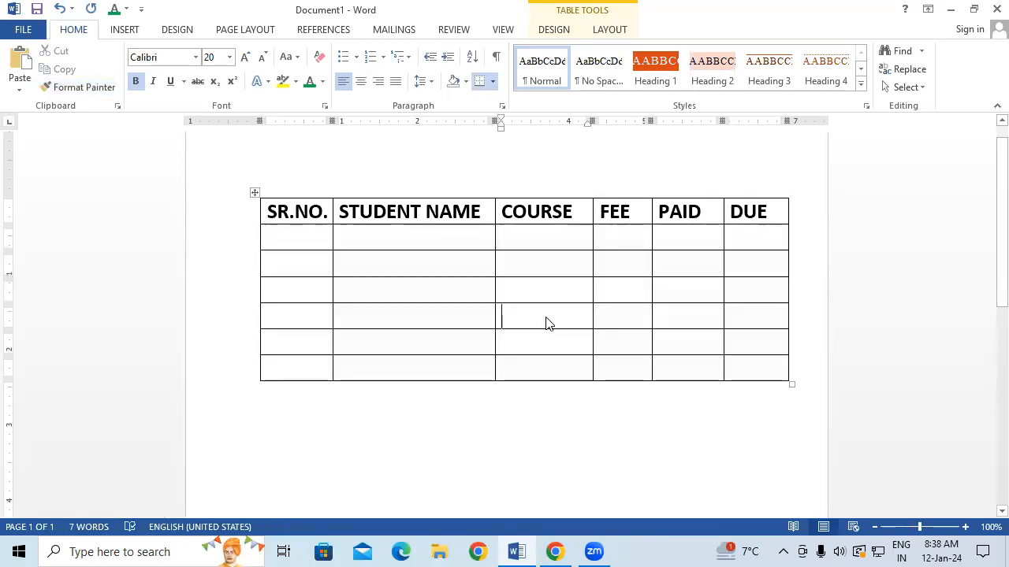
Step: Number the six rows of the SR.NO. column from 1 to 6
{"action": "left_click", "coordinate": [279, 240]}
{"action": "type", "text": "1"}
{"action": "key", "text": "Down"}
{"action": "type", "text": "2"}
{"action": "key", "text": "Down"}
{"action": "type", "text": "3"}
{"action": "key", "text": "Down"}
{"action": "type", "text": "4"}
{"action": "key", "text": "Down"}
{"action": "type", "text": "5"}
{"action": "key", "text": "Down"}
{"action": "type", "text": "6"}
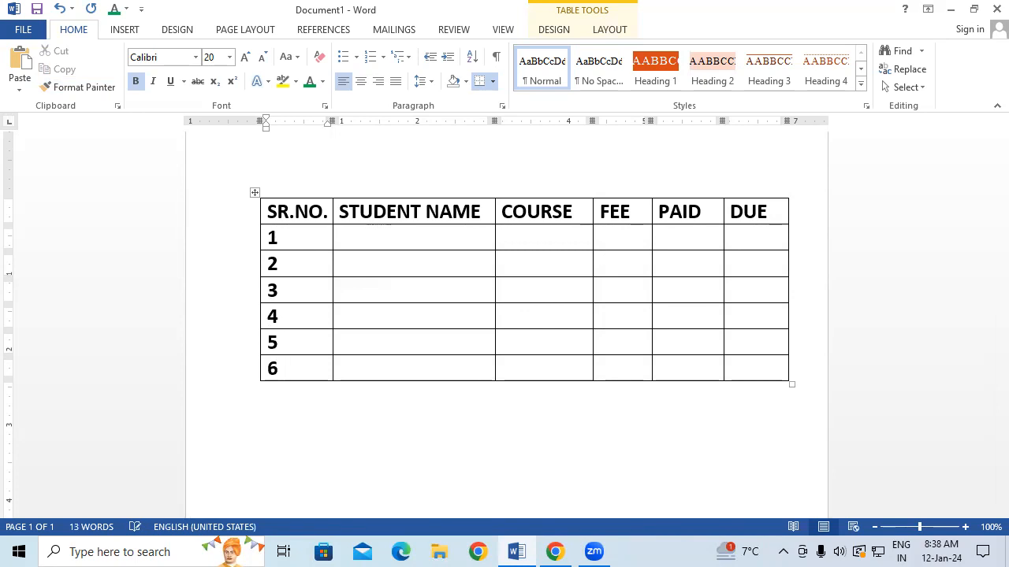
Step: Enter the students' names in rows 1 and 2 of the STUDENT NAME column and correct the spelling of the first
{"action": "left_click", "coordinate": [373, 234]}
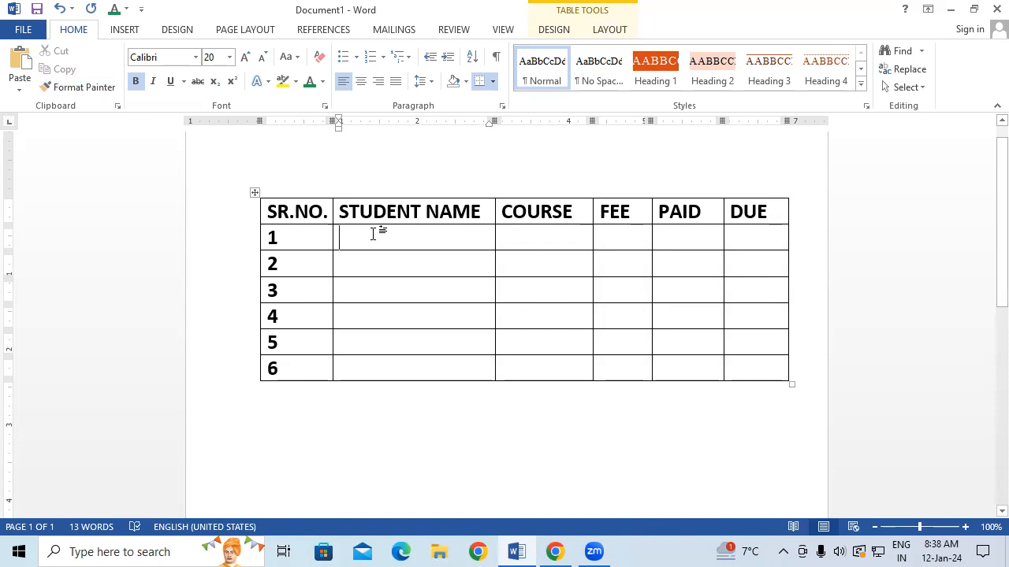
{"action": "type", "text": "FAI"}
{"action": "type", "text": "JU"}
{"action": "type", "text": "L"}
{"action": "type", "text": "PRASH"}
{"action": "type", "text": "ANT"}
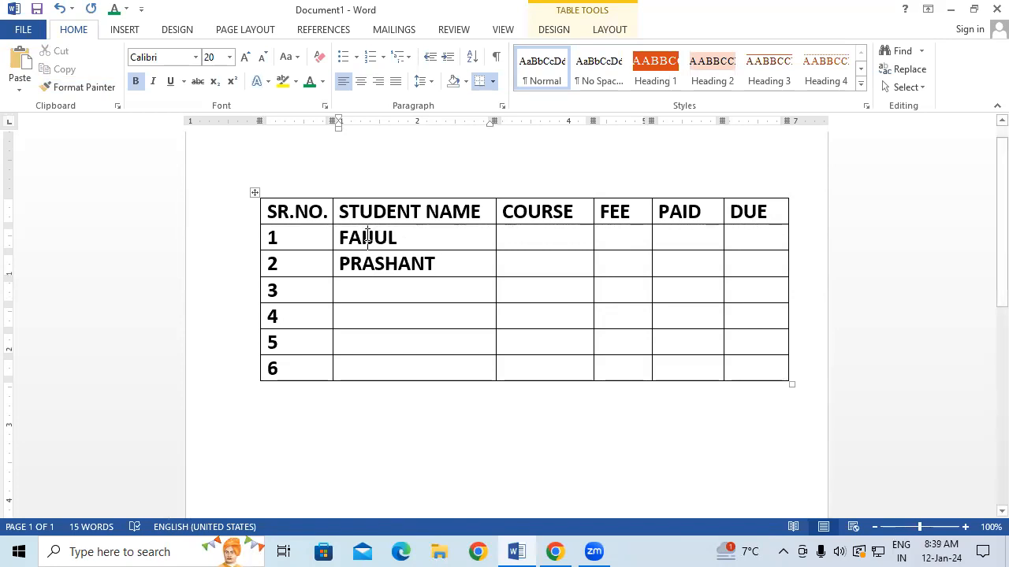
{"action": "left_click", "coordinate": [365, 238]}
{"action": "type", "text": "YA"}
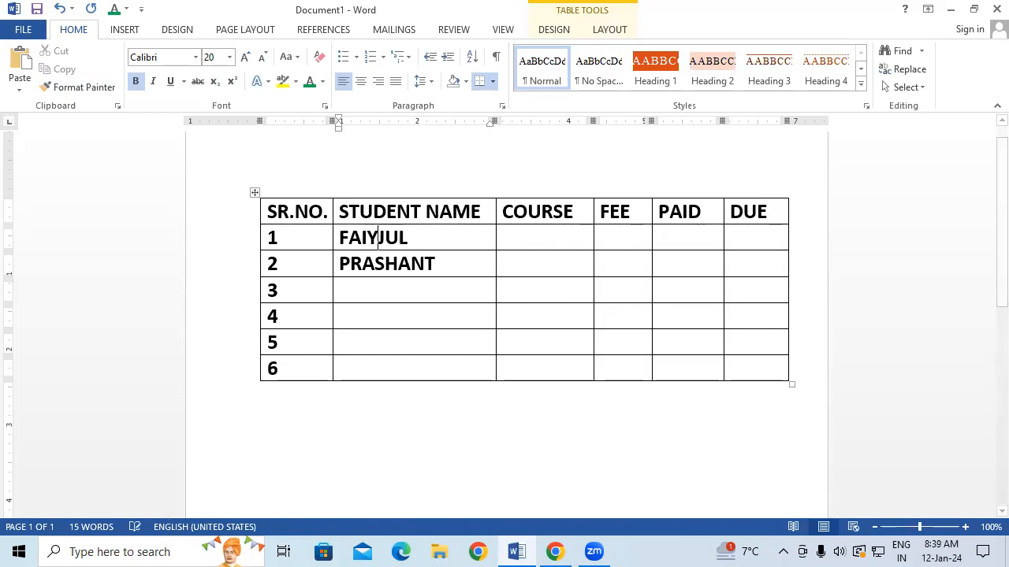
Step: Fill in the students' names for rows 3 to 6 of the STUDENT NAME column
{"action": "left_click", "coordinate": [398, 295]}
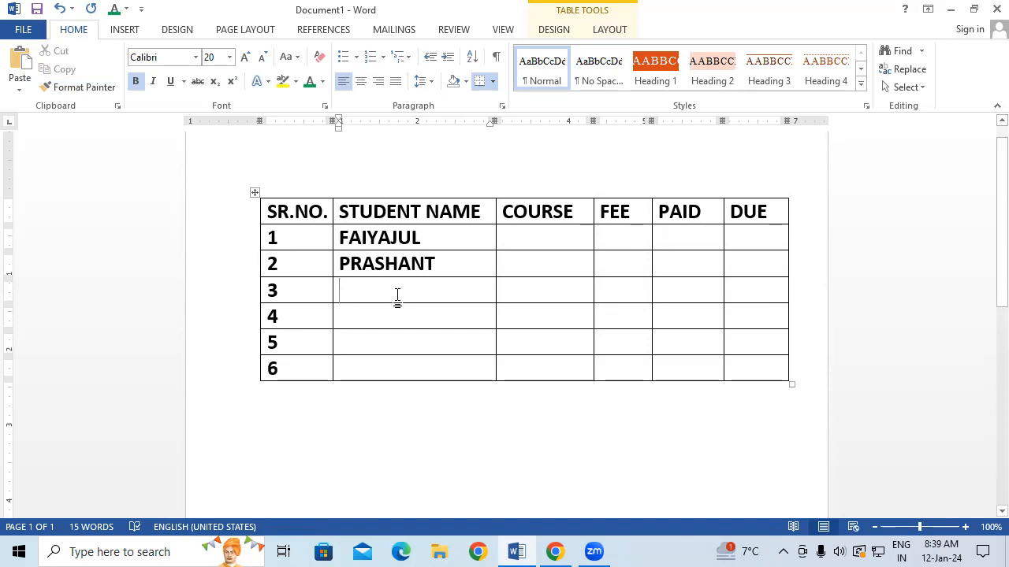
{"action": "type", "text": "AMIT"}
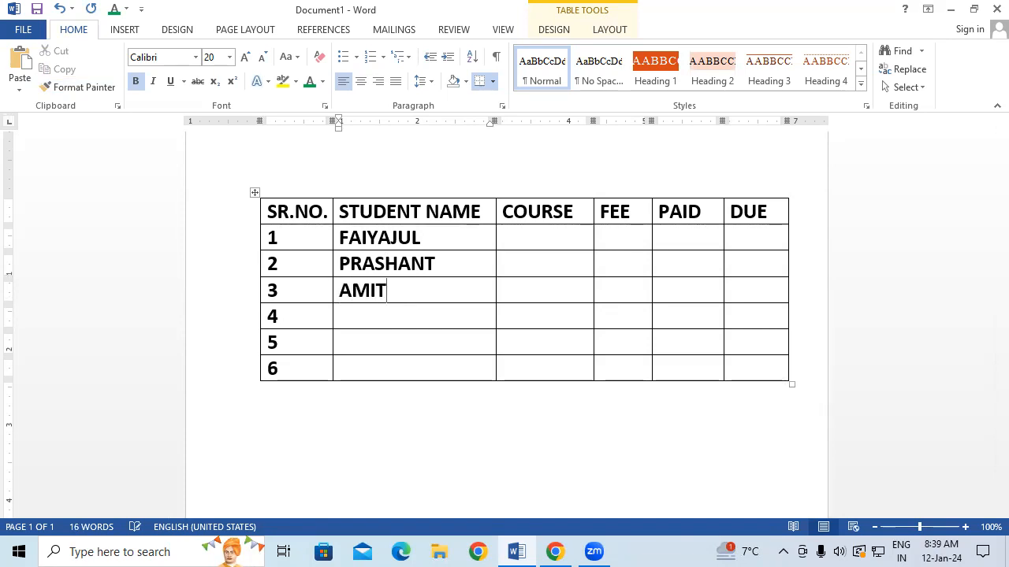
{"action": "left_click", "coordinate": [408, 323]}
{"action": "type", "text": "KAIF"}
{"action": "type", "text": "JUBER"}
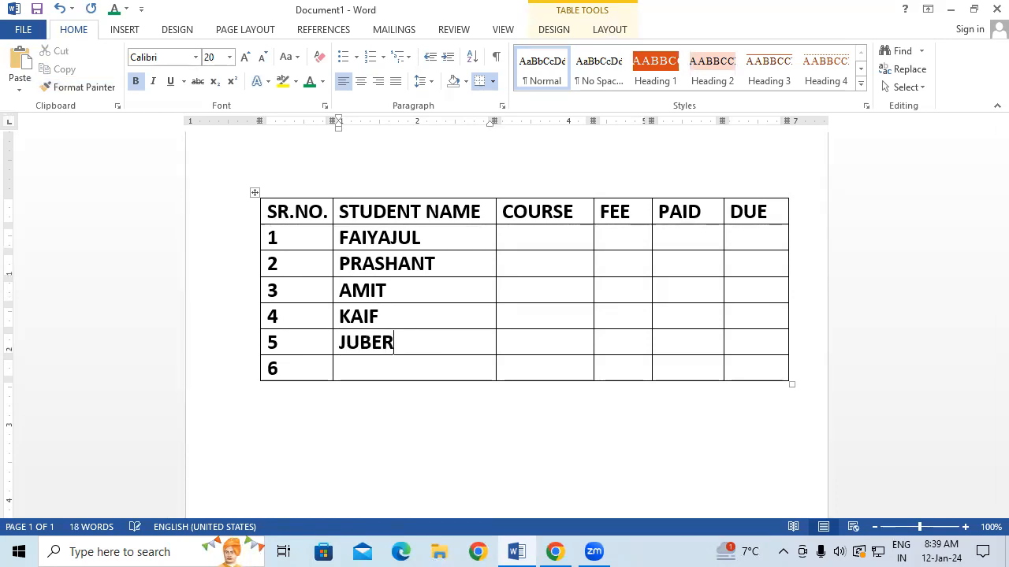
{"action": "type", "text": "PRAKASH"}
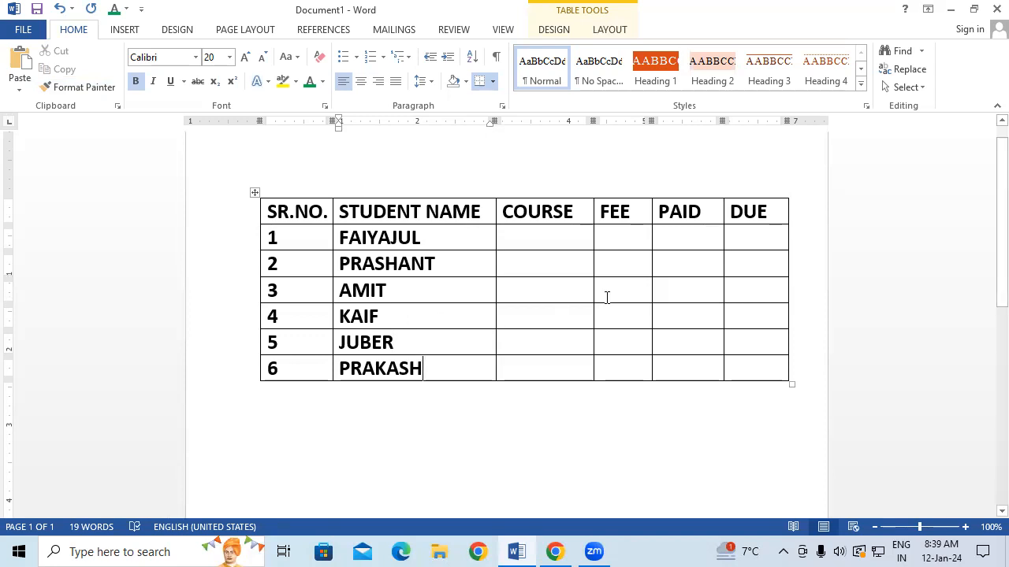
Step: Fill the COURSE column from row 1 to 6 with DFA, DCA, ADCA, ADFA, CCC and OM
{"action": "left_click", "coordinate": [562, 237]}
{"action": "type", "text": "DF"}
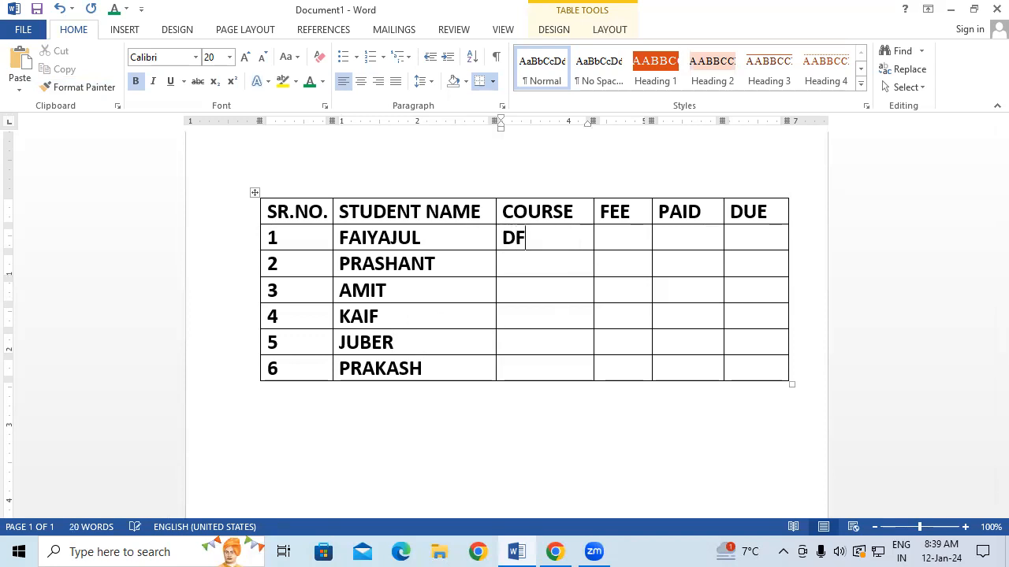
{"action": "type", "text": "A DCA"}
{"action": "key", "text": "Down"}
{"action": "type", "text": "ADCA"}
{"action": "key", "text": "Down"}
{"action": "type", "text": "ADFA"}
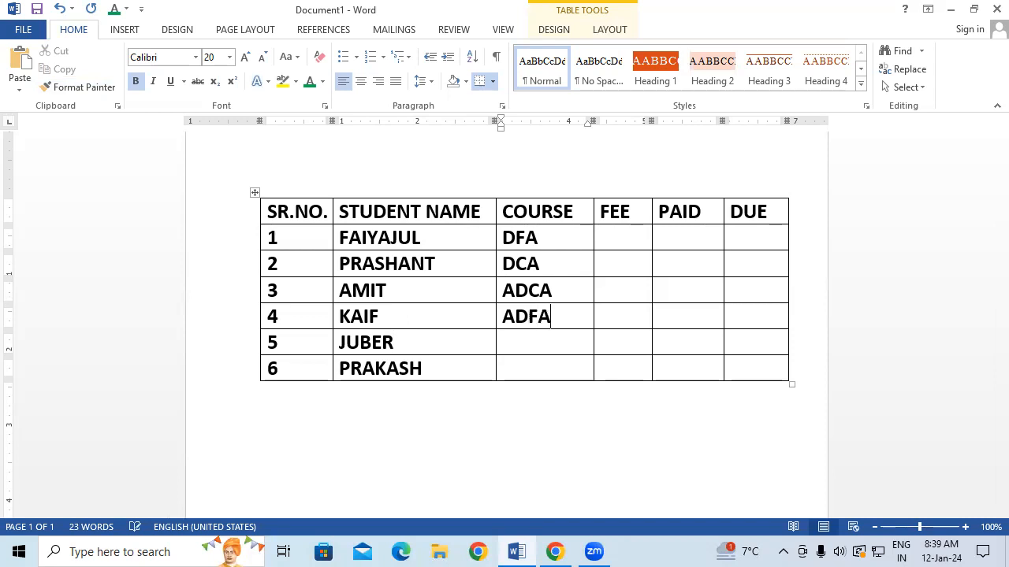
{"action": "key", "text": "Down"}
{"action": "type", "text": "CCC"}
{"action": "key", "text": "Down"}
{"action": "type", "text": "OM"}
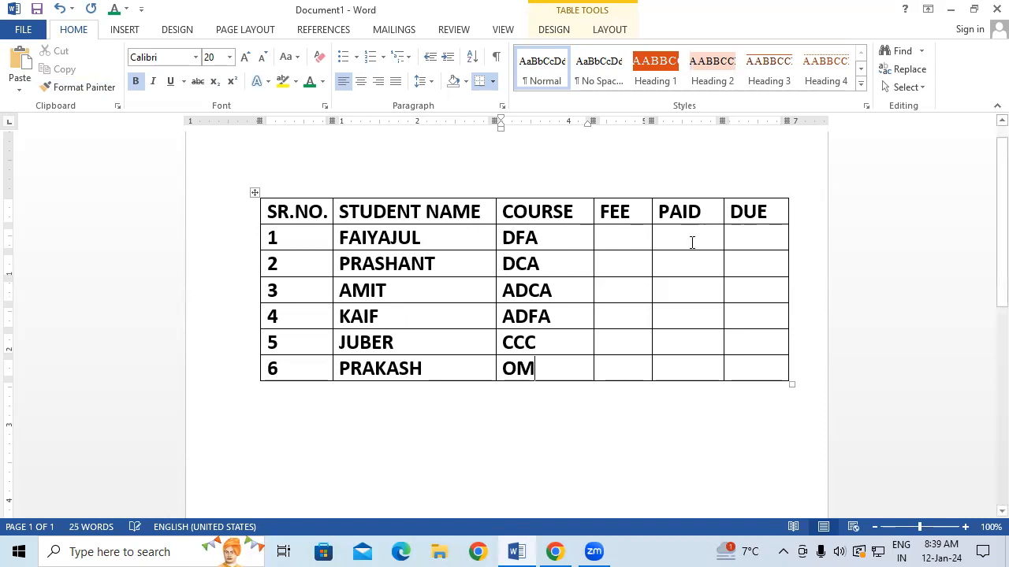
Step: Fill the FEE column from row 1 to 6 with 9000, 13500, 15000, 15000, 5000 and 4500
{"action": "left_click", "coordinate": [615, 234]}
{"action": "type", "text": "9000"}
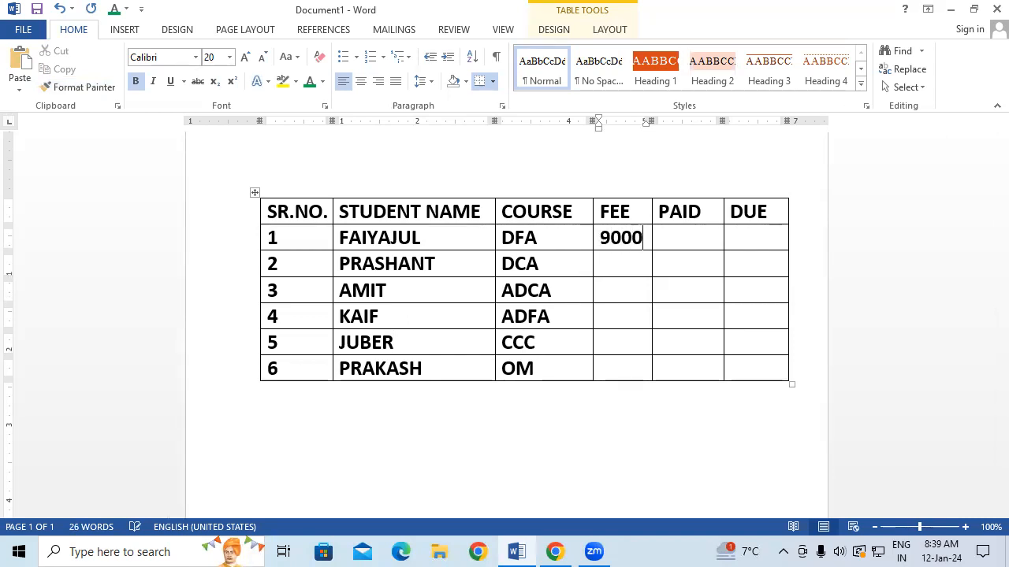
{"action": "key", "text": "Down"}
{"action": "type", "text": "13500"}
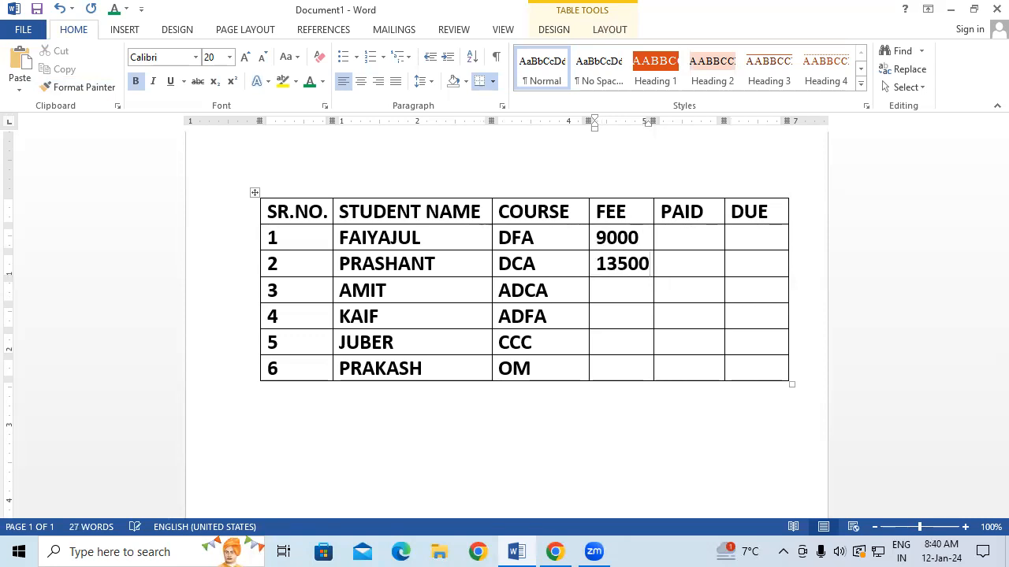
{"action": "key", "text": "Down"}
{"action": "type", "text": "15000"}
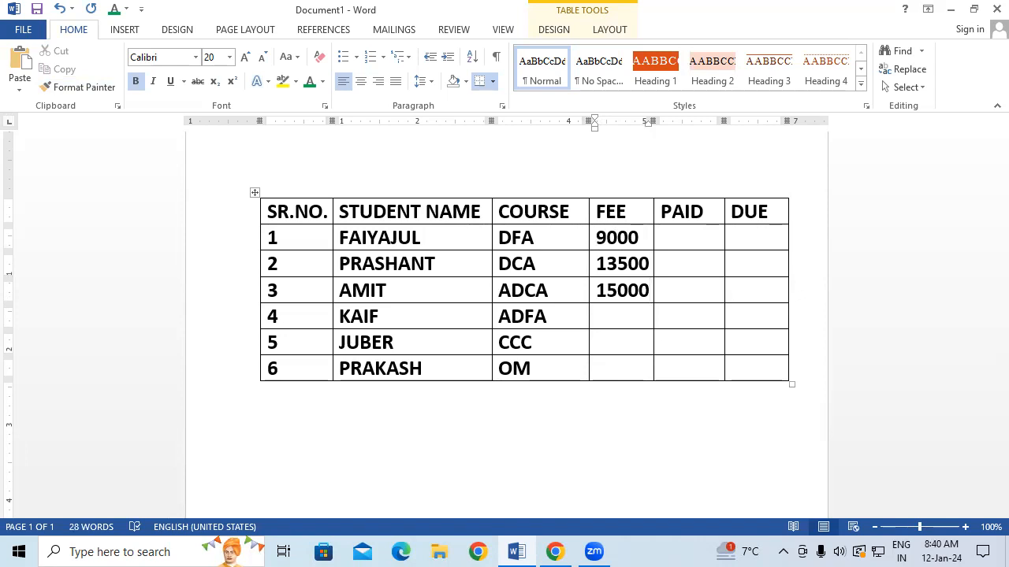
{"action": "key", "text": "Down"}
{"action": "type", "text": "15000"}
{"action": "key", "text": "Down"}
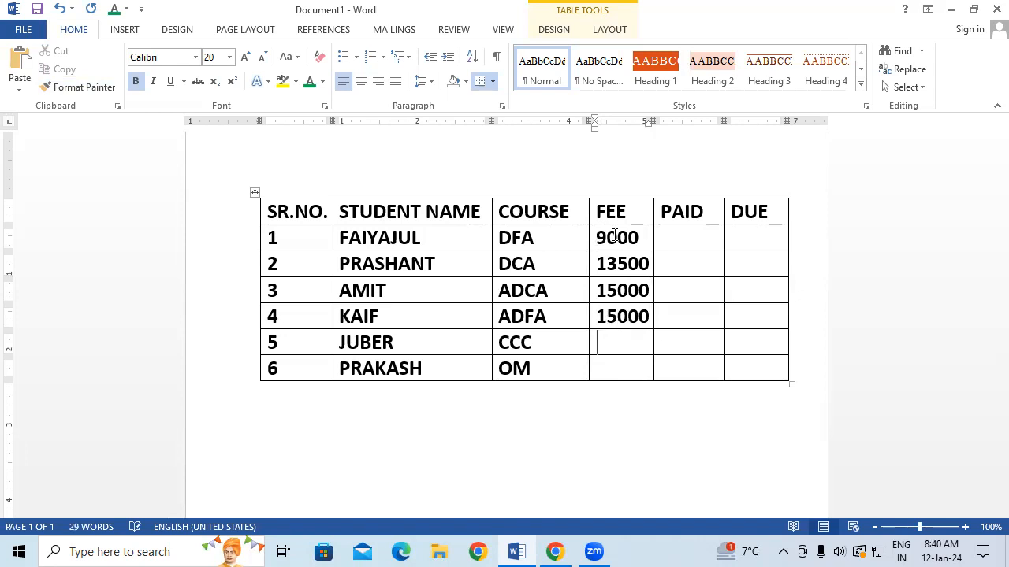
{"action": "type", "text": "5000"}
{"action": "key", "text": "Down"}
{"action": "type", "text": "4500"}
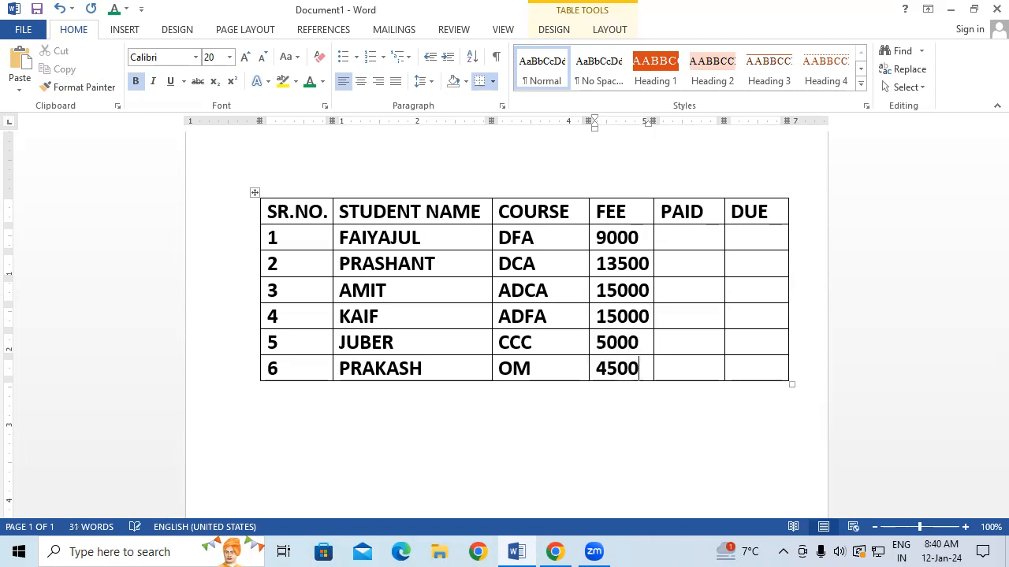
Step: Fill the PAID column from row 1 to 6 with 1000, 500, 1500, 1000, 1000 and 500
{"action": "left_click", "coordinate": [678, 239]}
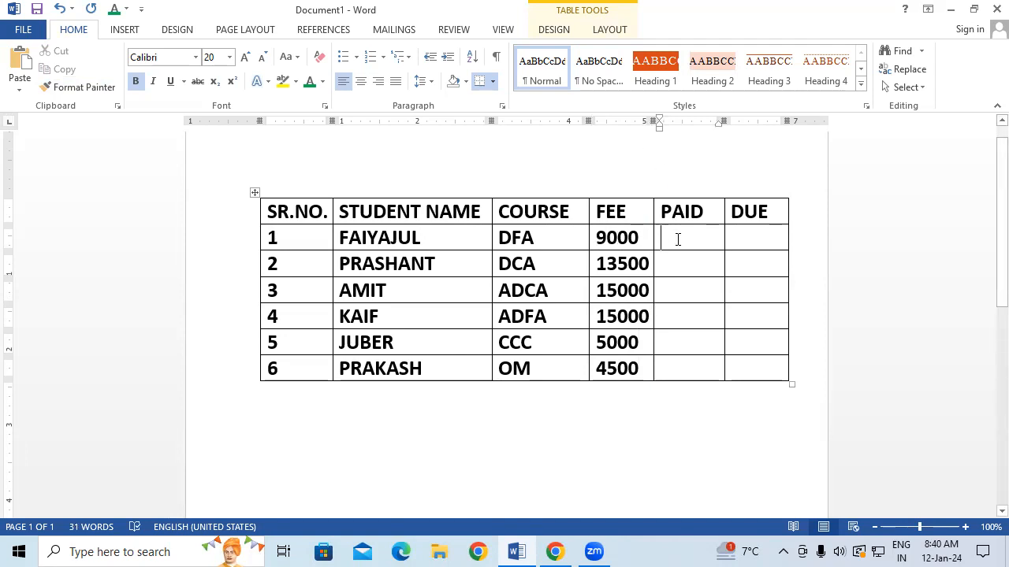
{"action": "type", "text": "1000"}
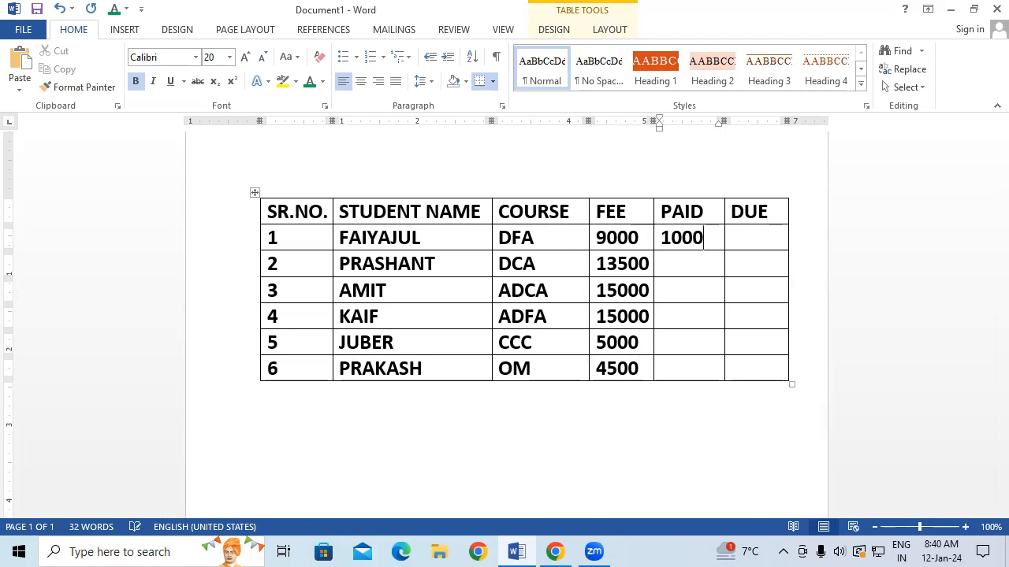
{"action": "type", "text": "500"}
{"action": "key", "text": "Down"}
{"action": "type", "text": "1500"}
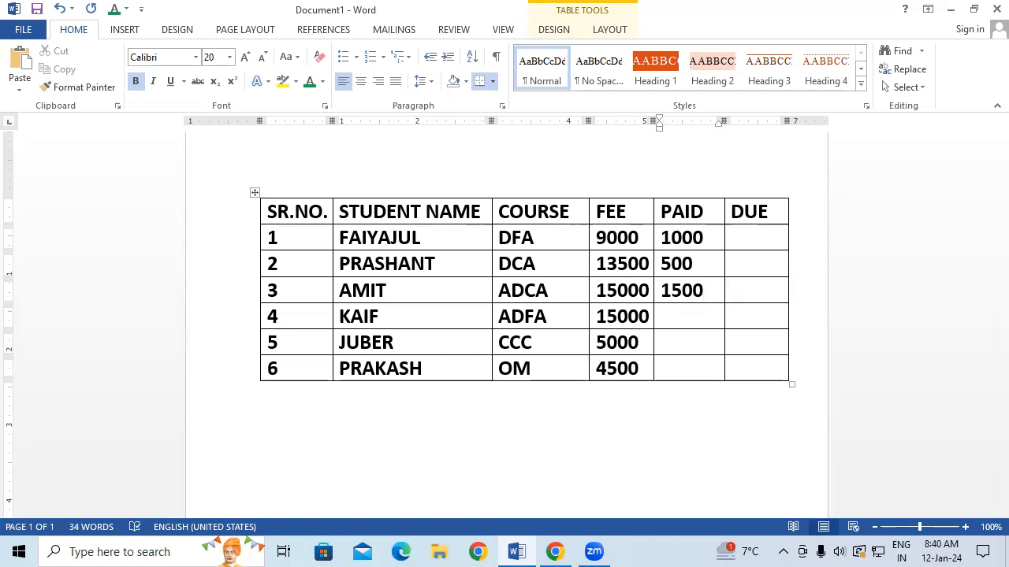
{"action": "type", "text": "10001000"}
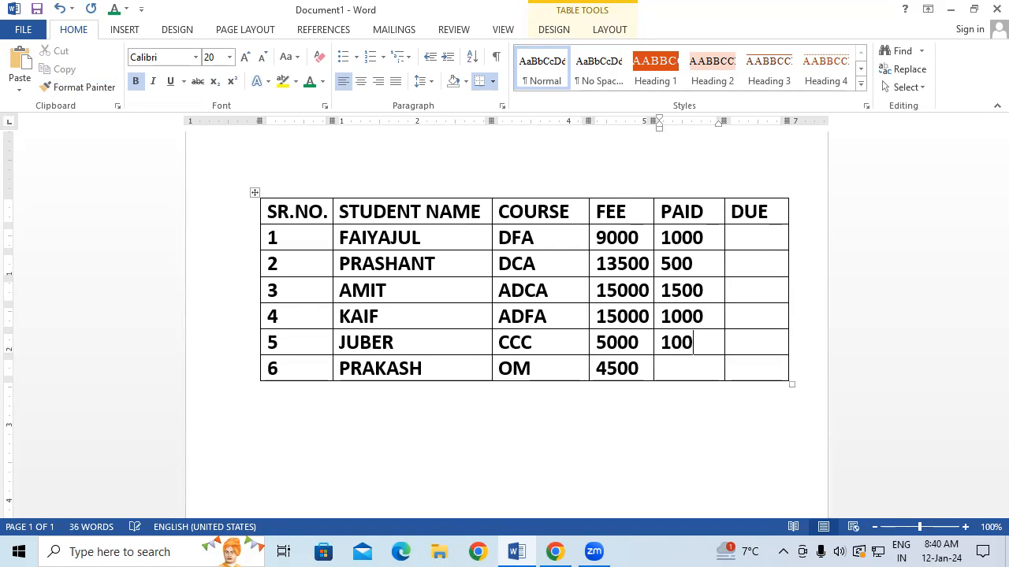
{"action": "type", "text": "500"}
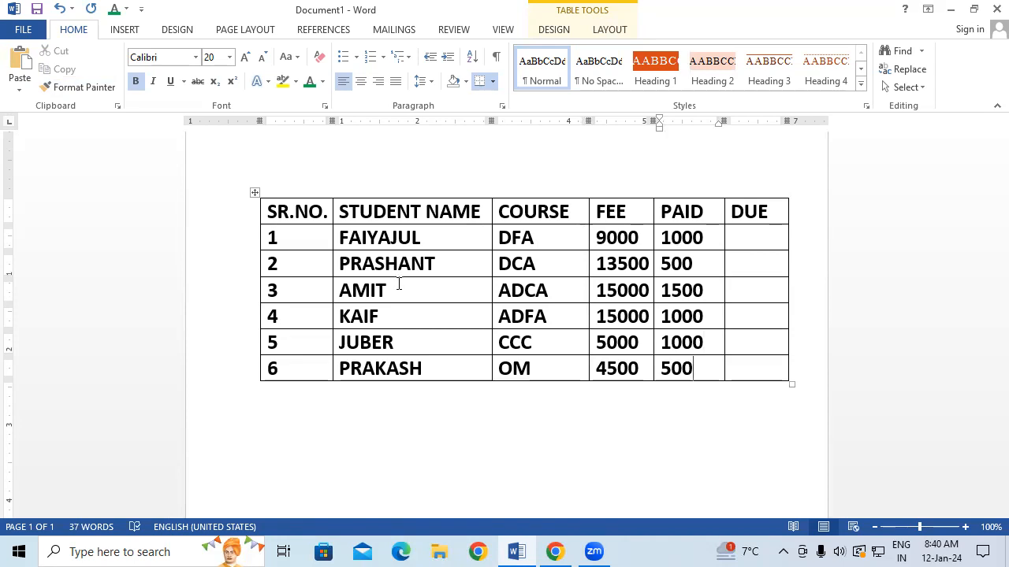
Step: Fill the DUE column from row 1 to 6 with 8000, 13000, 13500, 14000, 4000 and 4000
{"action": "left_click", "coordinate": [563, 29]}
{"action": "left_click", "coordinate": [604, 30]}
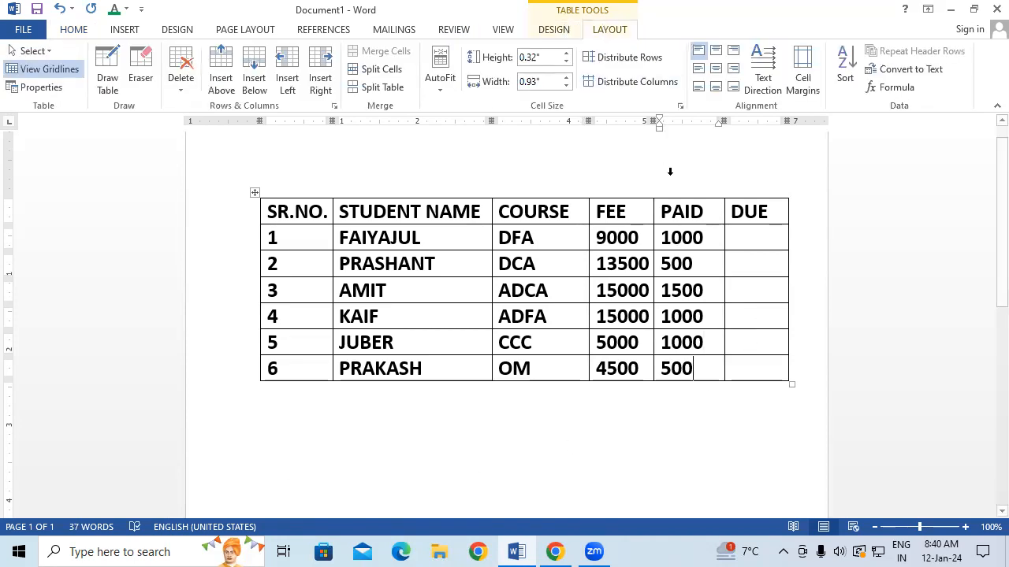
{"action": "left_click", "coordinate": [764, 227]}
{"action": "type", "text": "8000"}
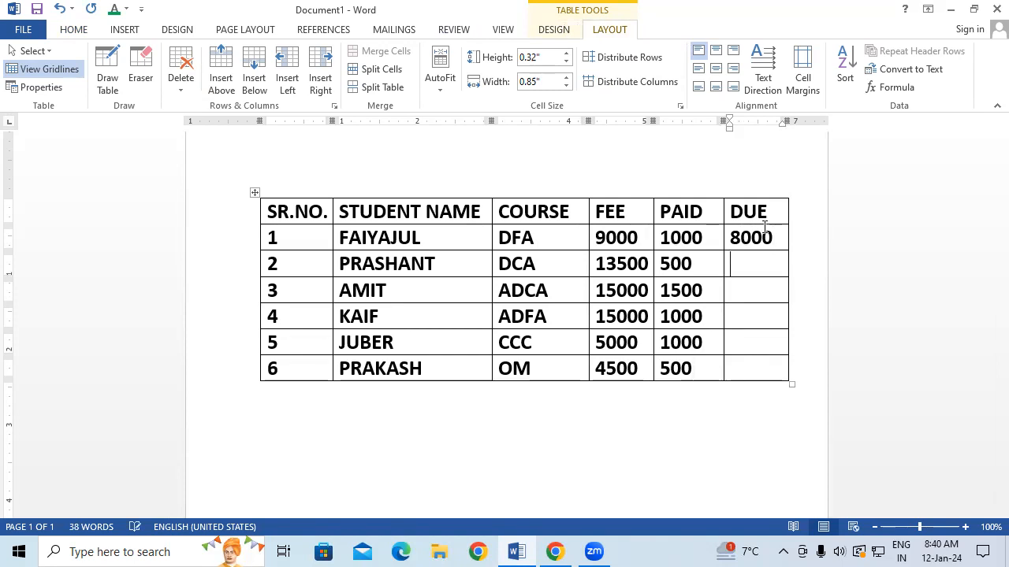
{"action": "type", "text": "13000"}
{"action": "key", "text": "Down"}
{"action": "type", "text": "13500"}
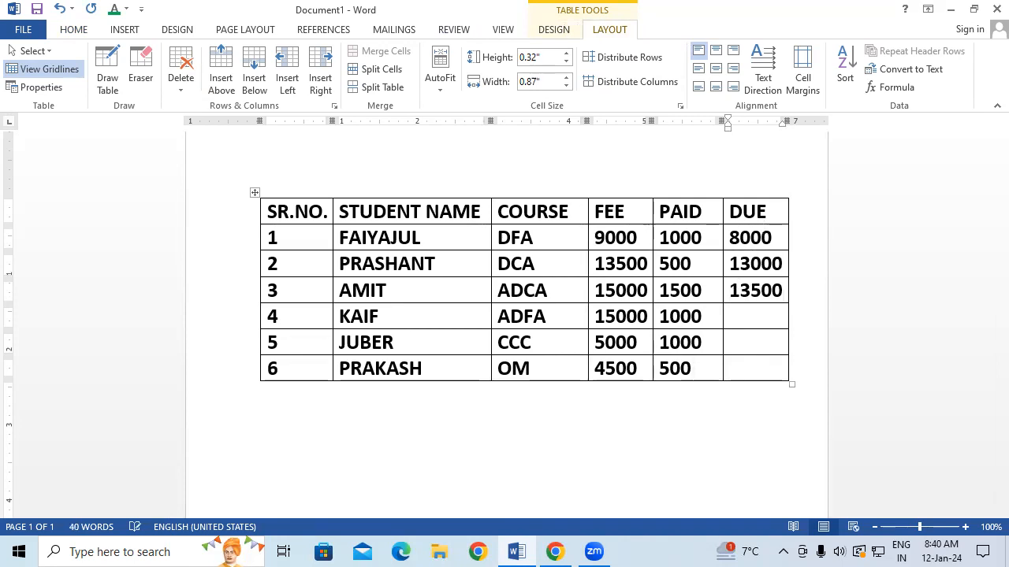
{"action": "key", "text": "Down"}
{"action": "type", "text": "14000"}
{"action": "key", "text": "Down"}
{"action": "type", "text": "4000"}
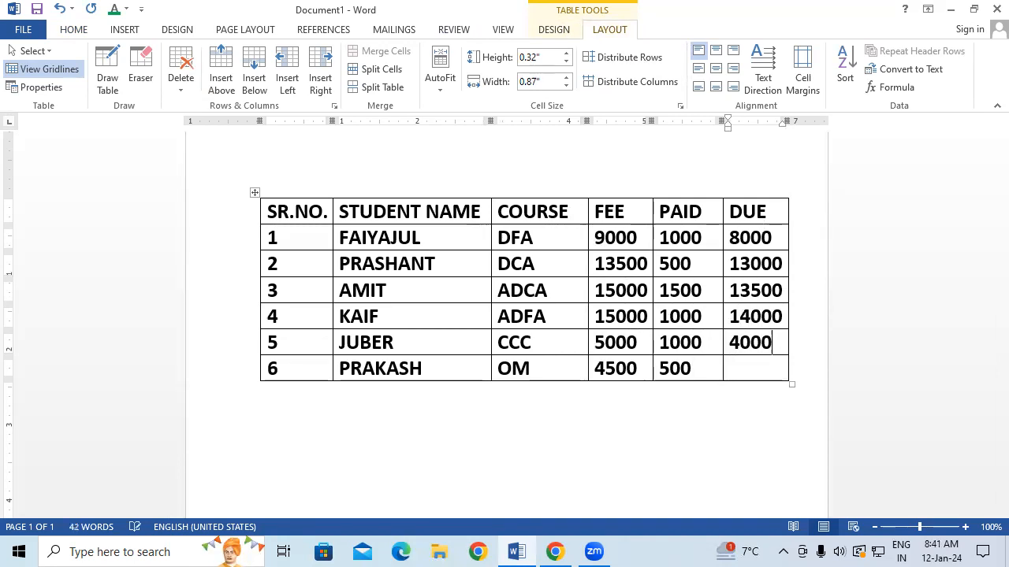
{"action": "key", "text": "Down"}
{"action": "type", "text": "4000"}
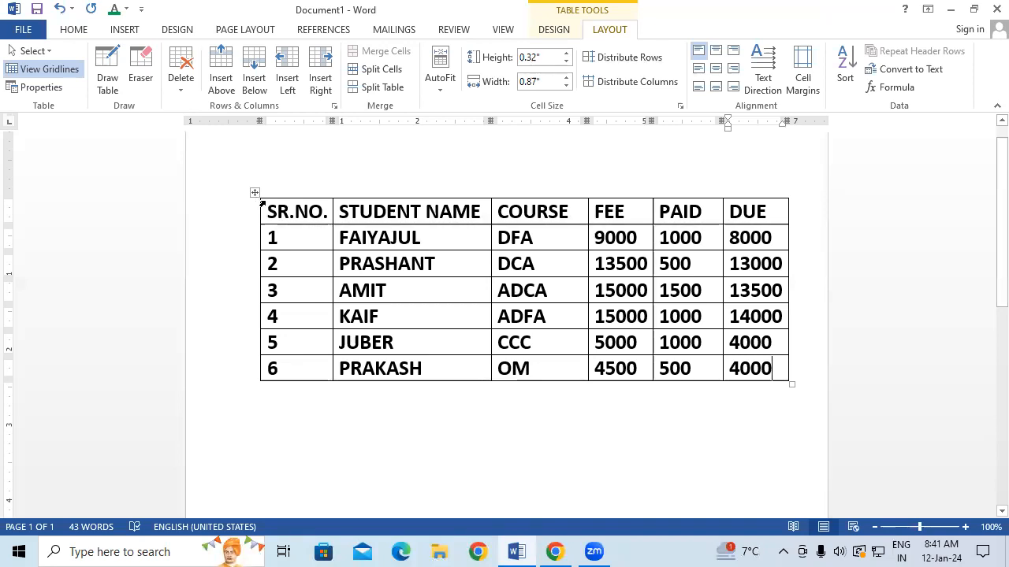
Step: Change the font color of the table's header row to the standard red
{"action": "left_click_drag", "start_coordinate": [271, 206], "coordinate": [842, 202]}
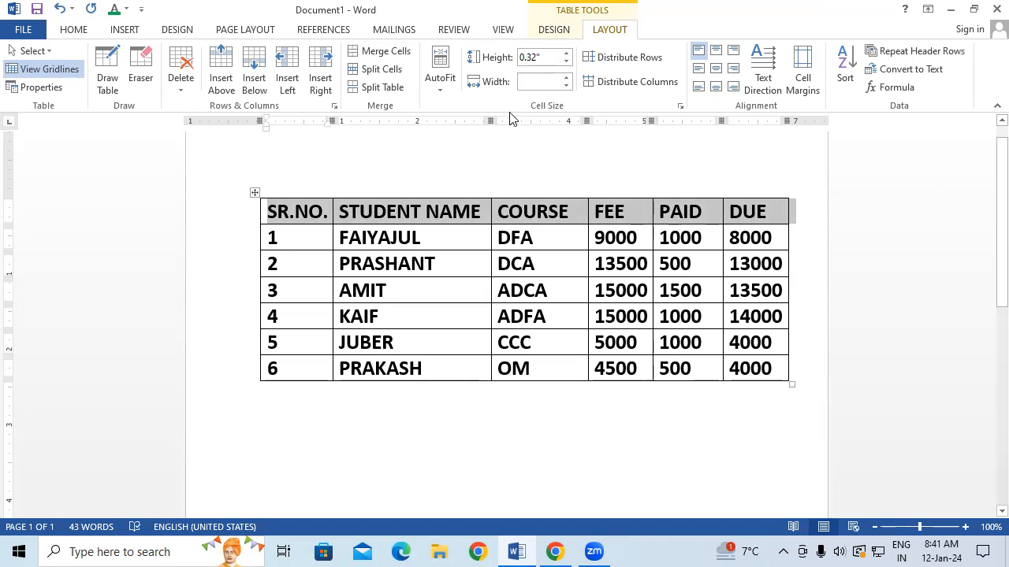
{"action": "left_click", "coordinate": [558, 30]}
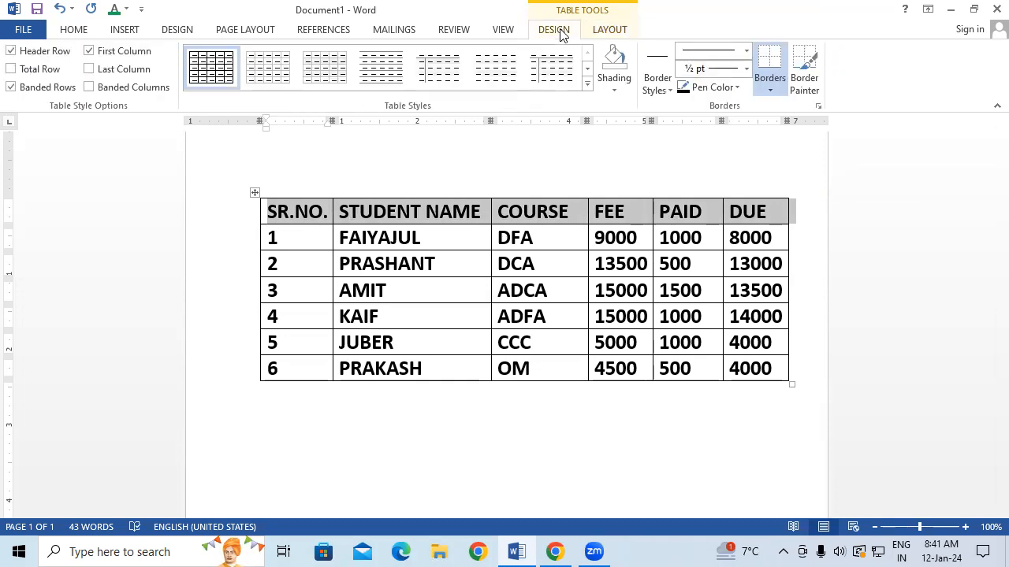
{"action": "left_click", "coordinate": [80, 31]}
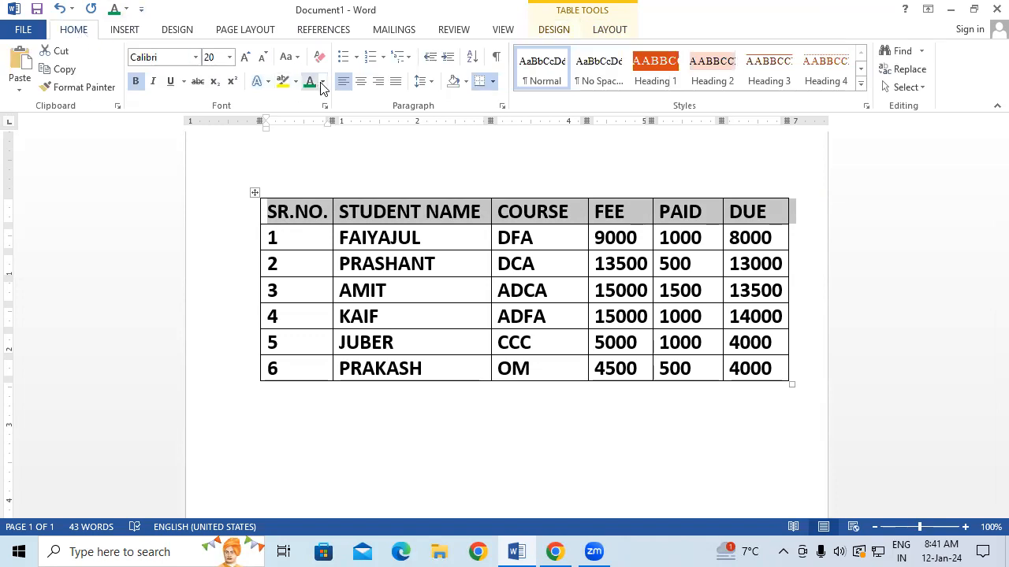
{"action": "left_click", "coordinate": [323, 82]}
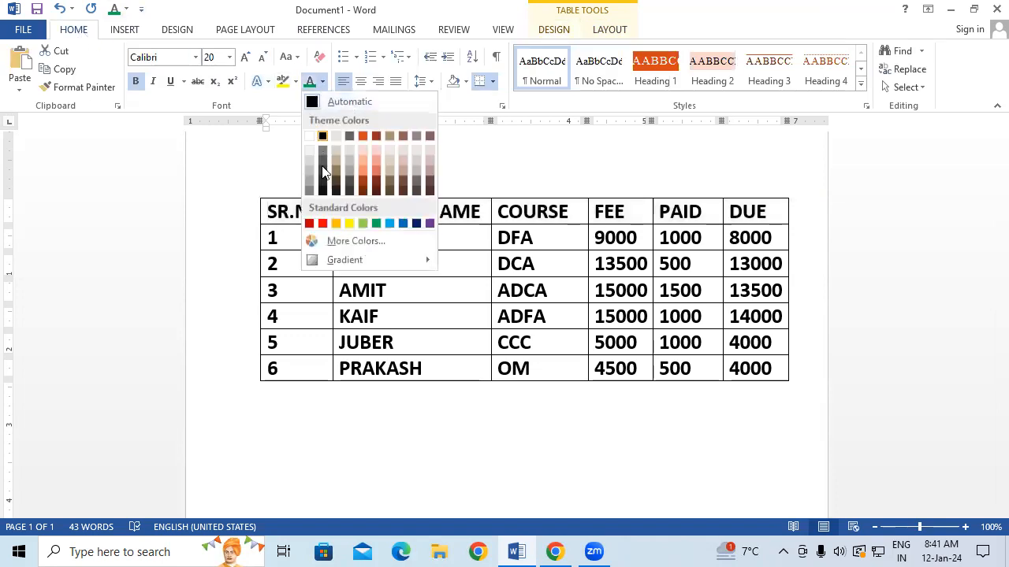
{"action": "left_click", "coordinate": [322, 225]}
{"action": "left_click", "coordinate": [699, 342]}
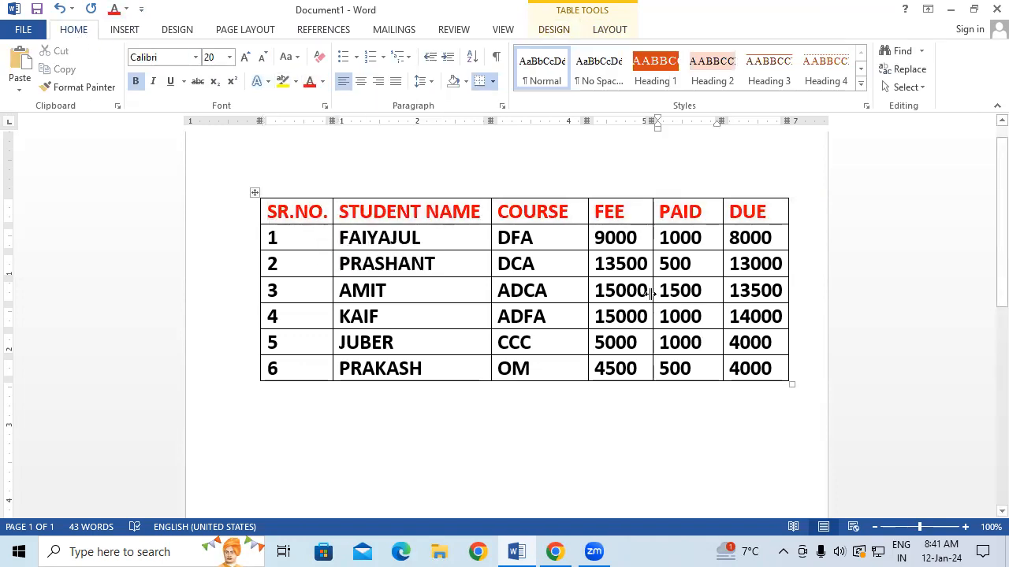
Step: Apply the grid table style with a dark red header and light red banded rows to the whole table
{"action": "left_click_drag", "start_coordinate": [268, 206], "coordinate": [780, 369]}
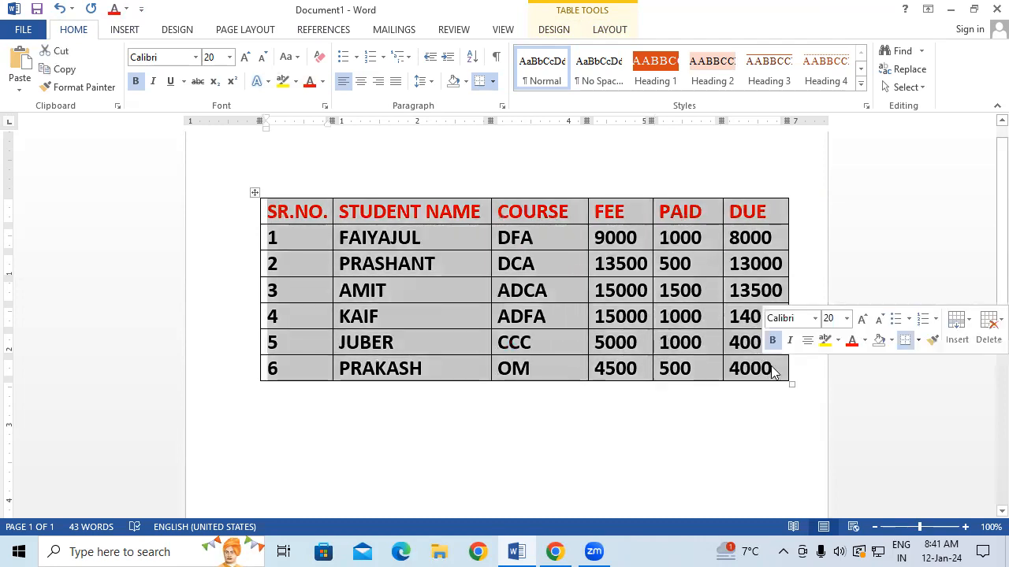
{"action": "left_click", "coordinate": [555, 30]}
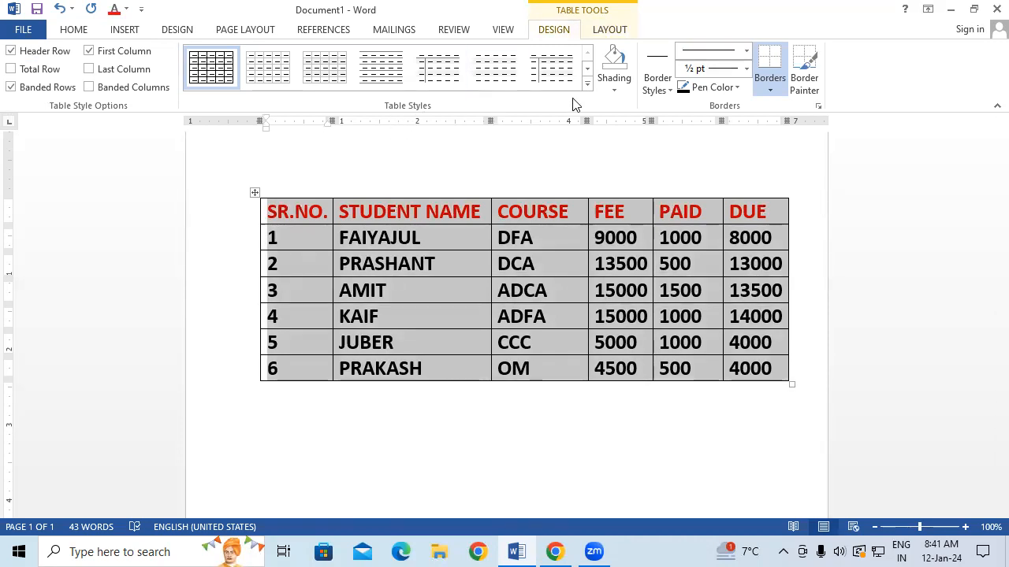
{"action": "left_click", "coordinate": [587, 84]}
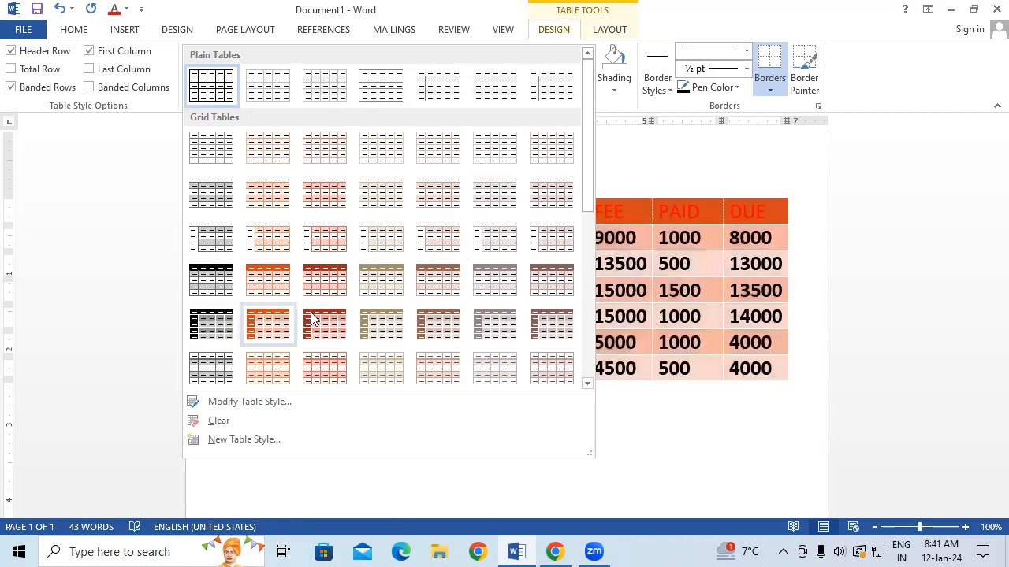
{"action": "left_click", "coordinate": [319, 288]}
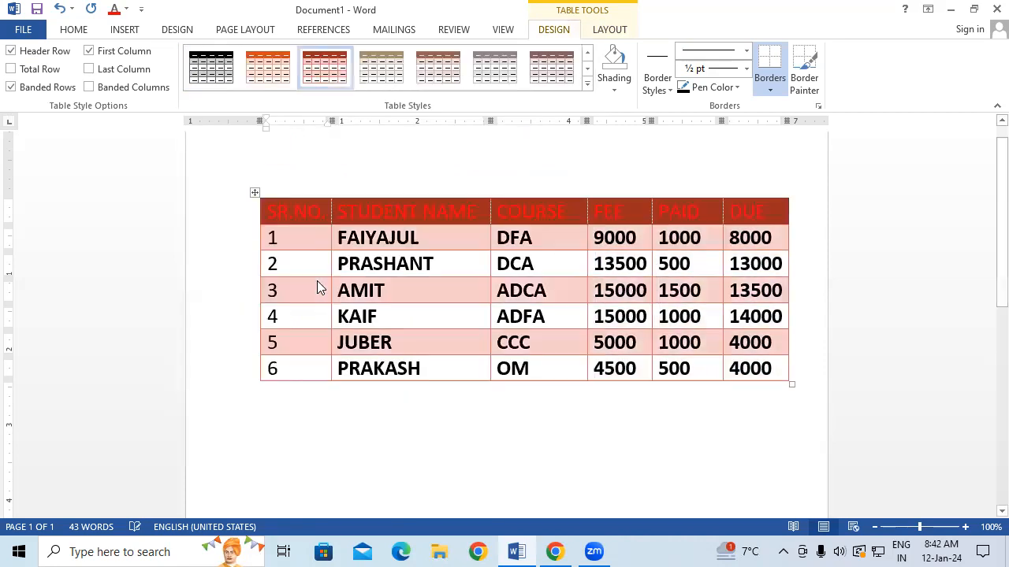
{"action": "key", "text": "ctrl+a"}
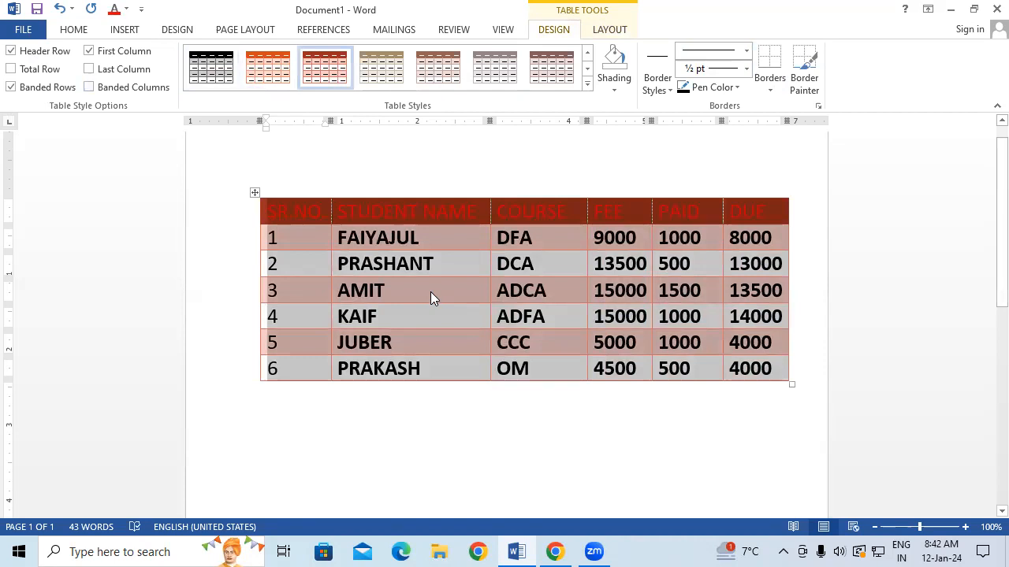
{"action": "left_click", "coordinate": [385, 290]}
Step: Shade the table's header row yellow and make its text bold
{"action": "left_click_drag", "start_coordinate": [269, 210], "coordinate": [765, 216]}
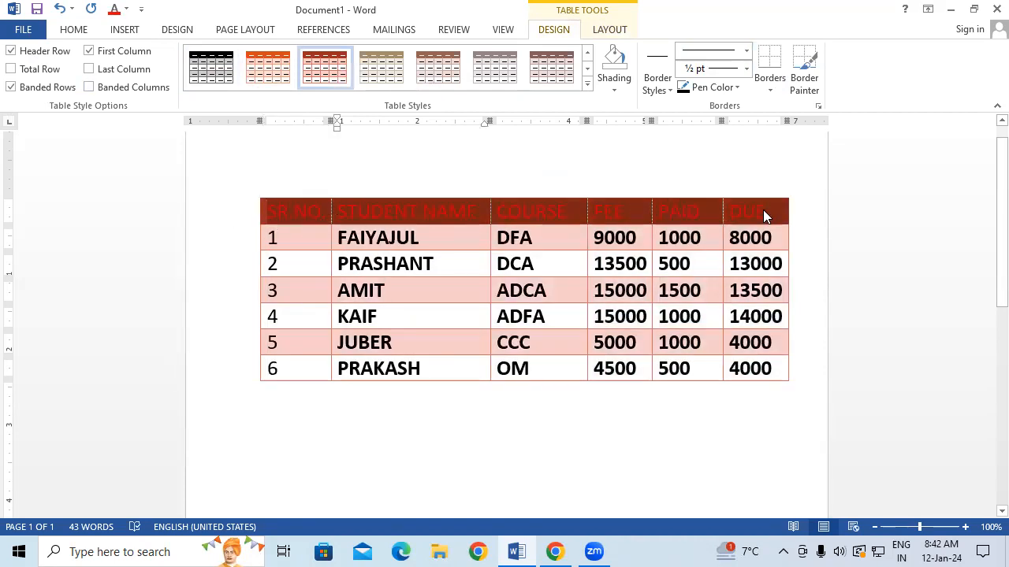
{"action": "left_click", "coordinate": [628, 80]}
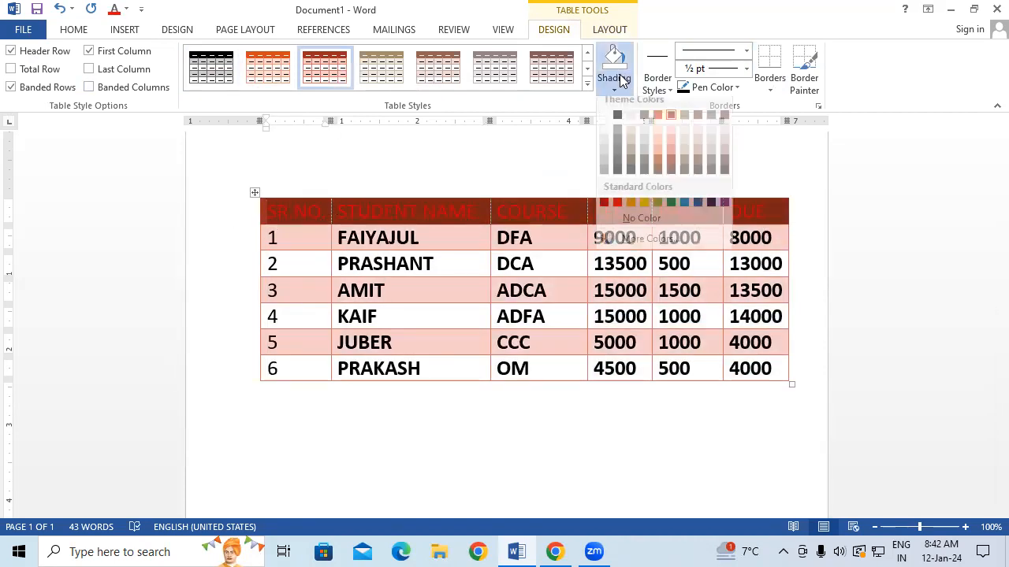
{"action": "left_click", "coordinate": [645, 208]}
{"action": "left_click", "coordinate": [88, 32]}
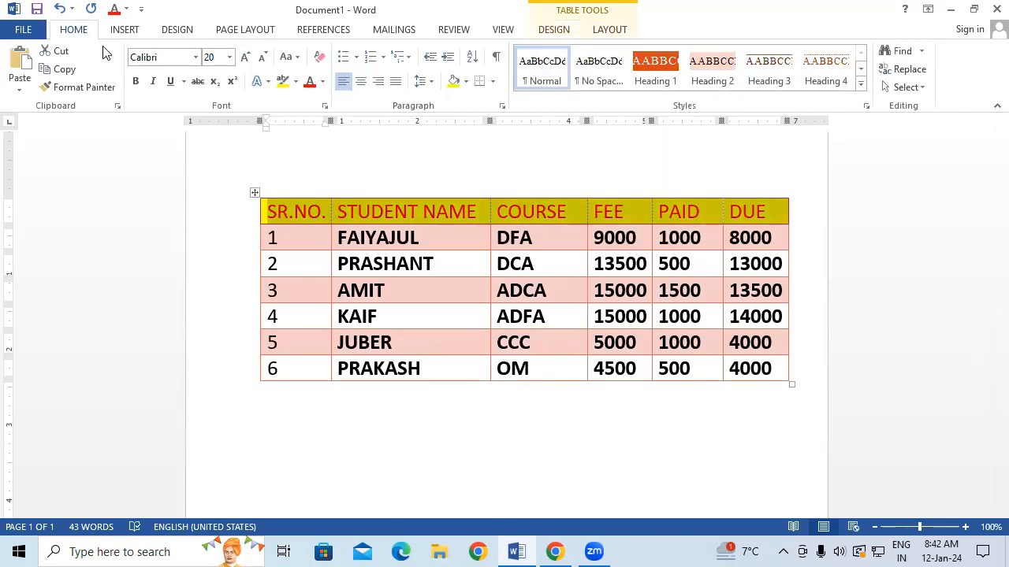
{"action": "left_click", "coordinate": [135, 81]}
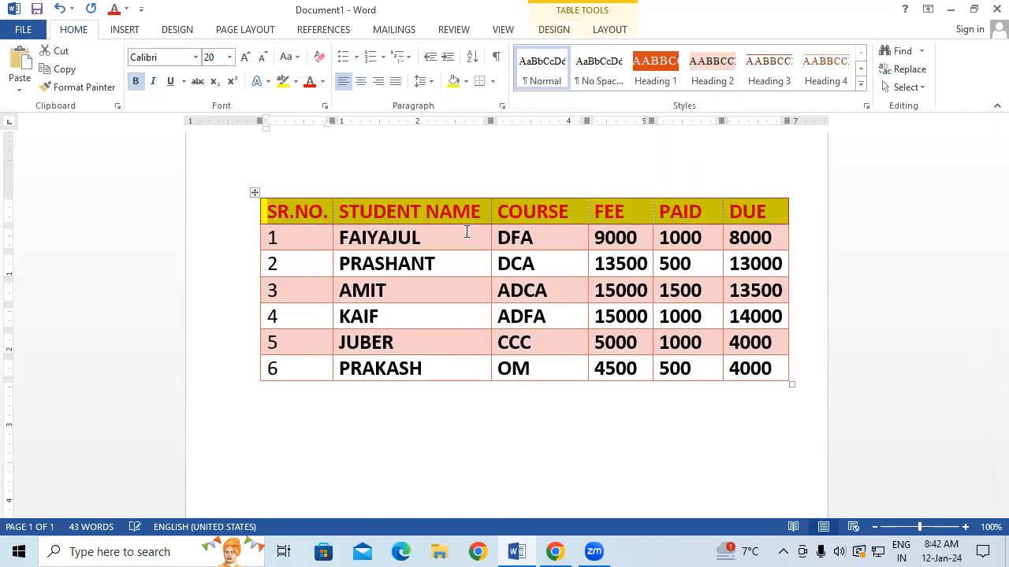
{"action": "left_click", "coordinate": [573, 317]}
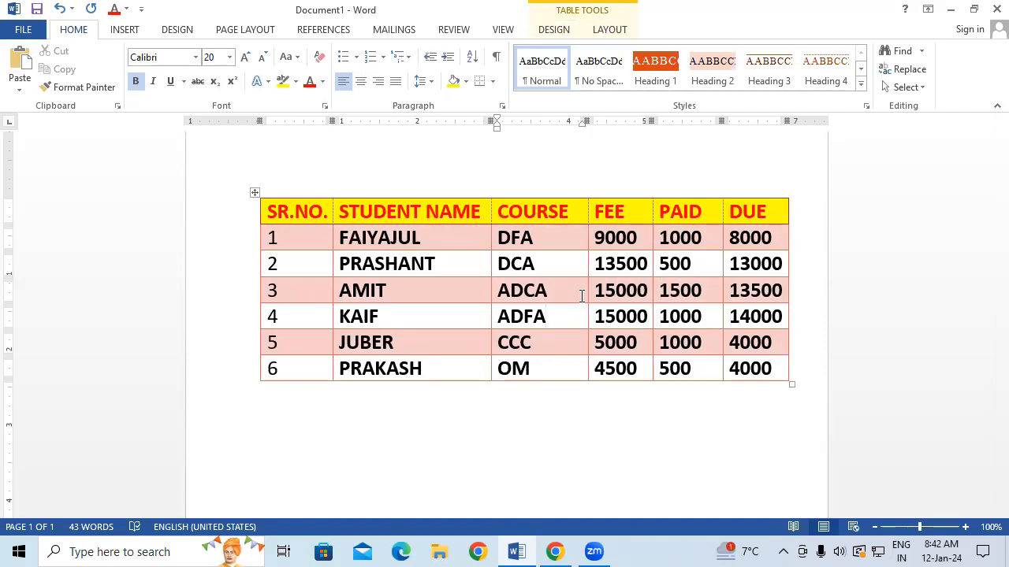
Step: Turn off the Header Row, Banded Rows and First Column style options for the table
{"action": "left_click_drag", "start_coordinate": [264, 204], "coordinate": [776, 372]}
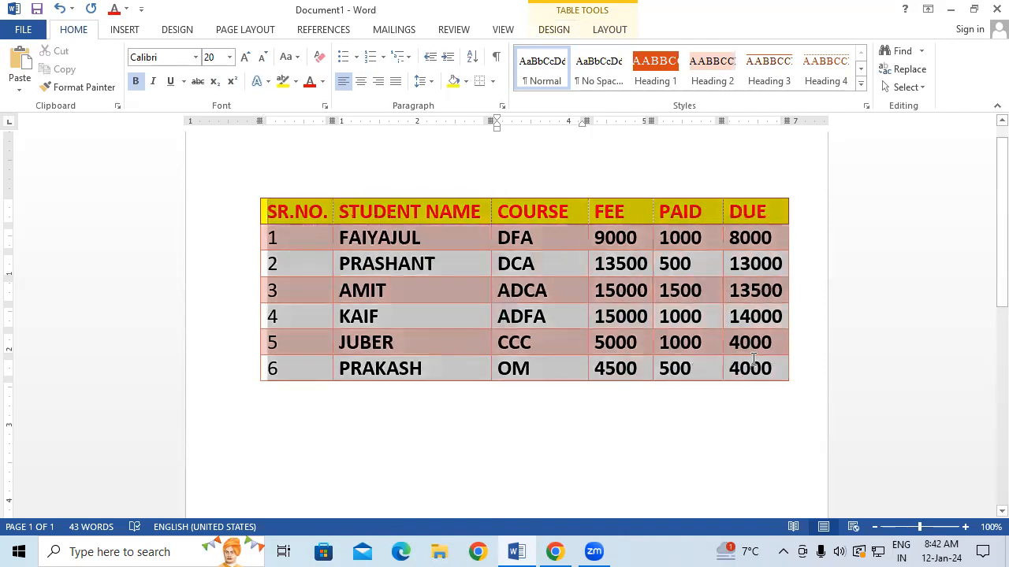
{"action": "left_click", "coordinate": [554, 30]}
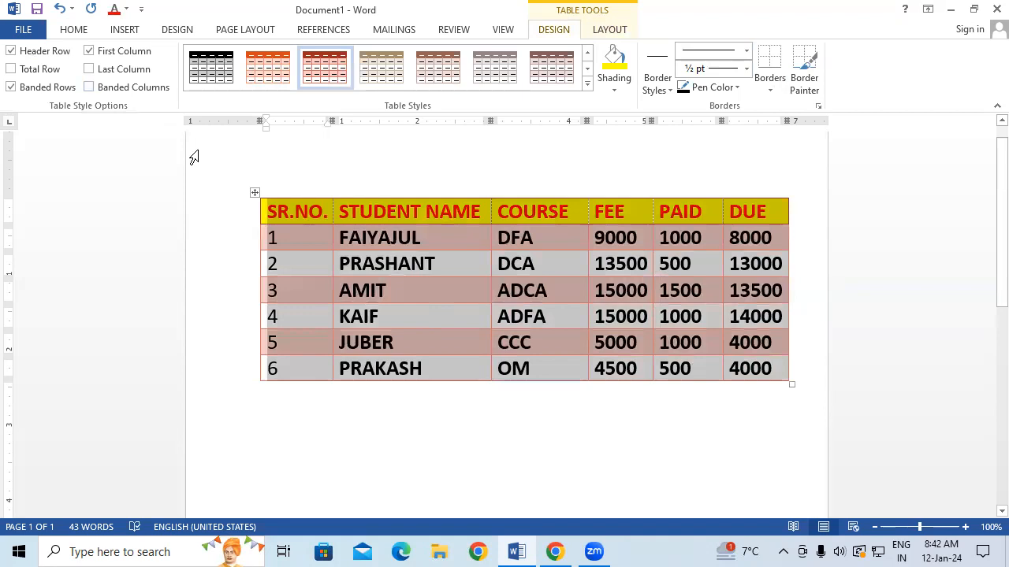
{"action": "left_click", "coordinate": [31, 52]}
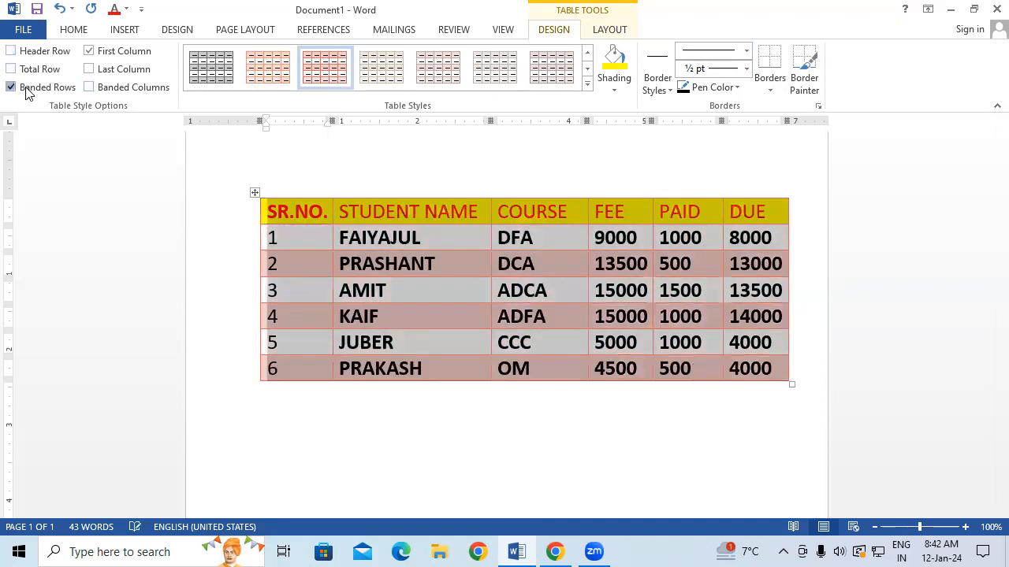
{"action": "left_click", "coordinate": [25, 89]}
{"action": "left_click", "coordinate": [89, 50]}
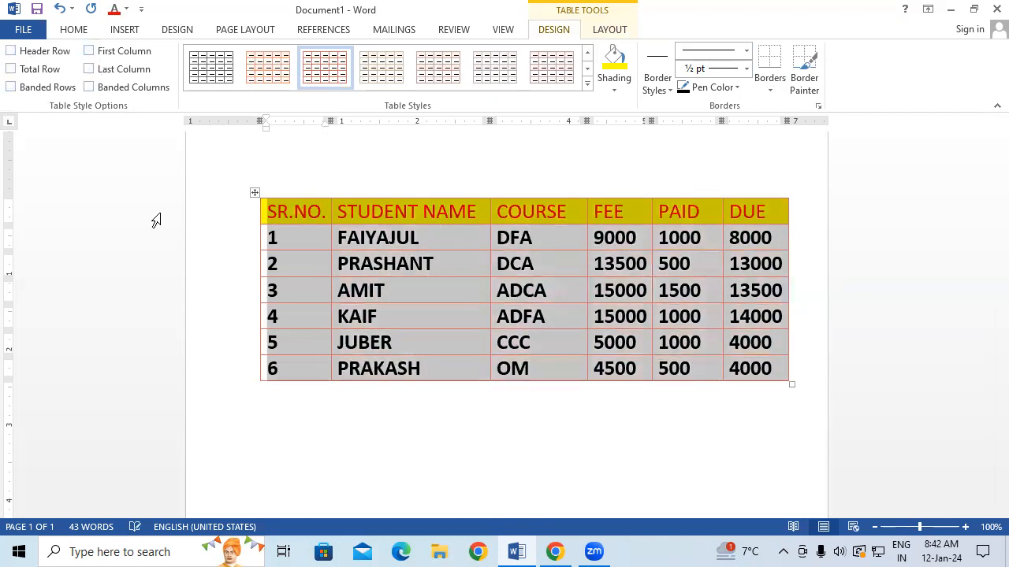
{"action": "left_click", "coordinate": [463, 285]}
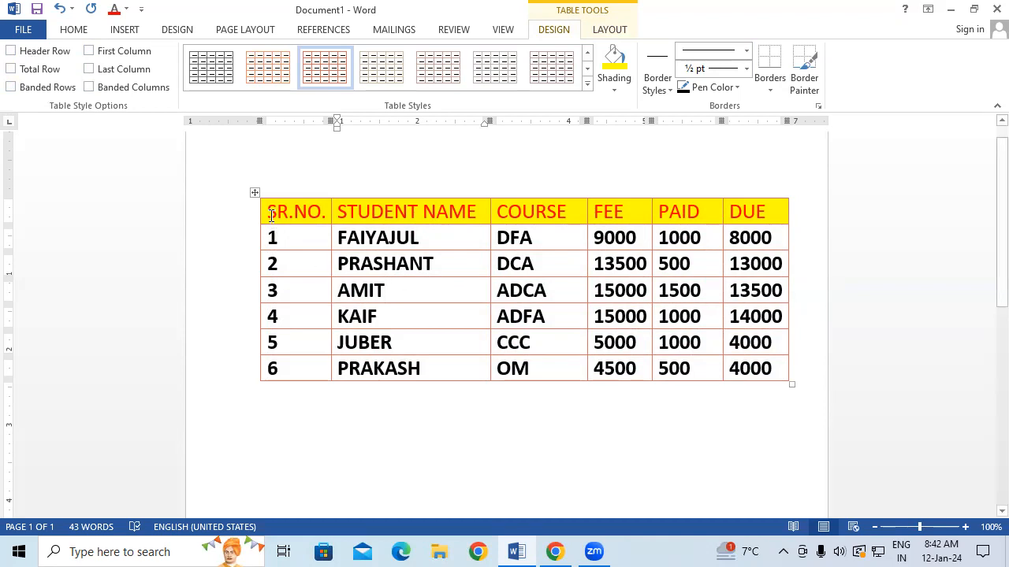
Step: Enable Header Row, Total Row, Banded Rows, First Column, Last Column and Banded Columns for the whole table
{"action": "mouse_move", "coordinate": [269, 207]}
{"action": "left_mouse_down"}
{"action": "mouse_move", "coordinate": [307, 240]}
{"action": "mouse_move", "coordinate": [564, 337]}
{"action": "mouse_move", "coordinate": [762, 349]}
{"action": "mouse_move", "coordinate": [771, 360]}
{"action": "left_mouse_up"}
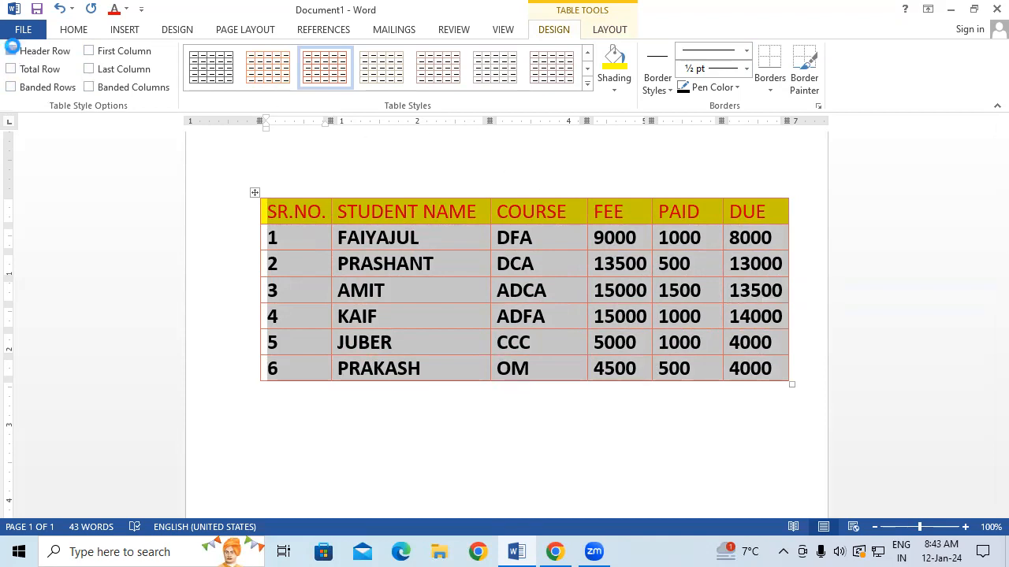
{"action": "left_click", "coordinate": [11, 49]}
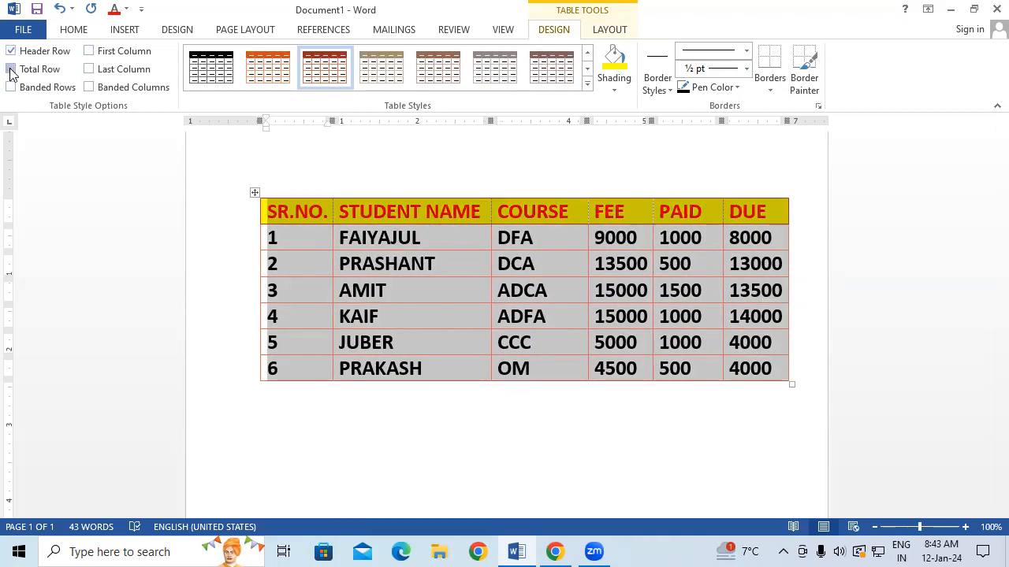
{"action": "left_click", "coordinate": [11, 69]}
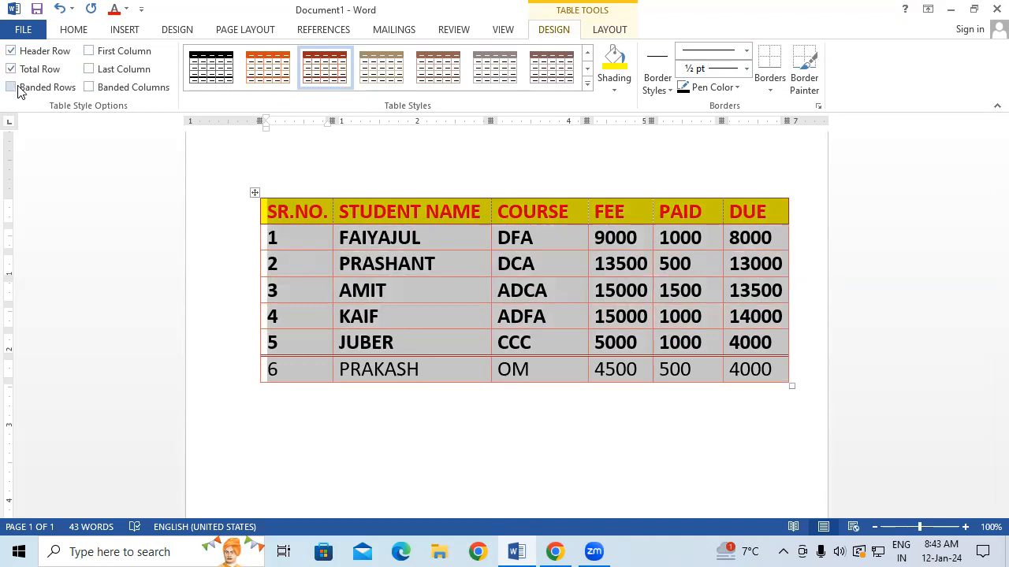
{"action": "left_click", "coordinate": [89, 52]}
{"action": "left_click", "coordinate": [89, 69]}
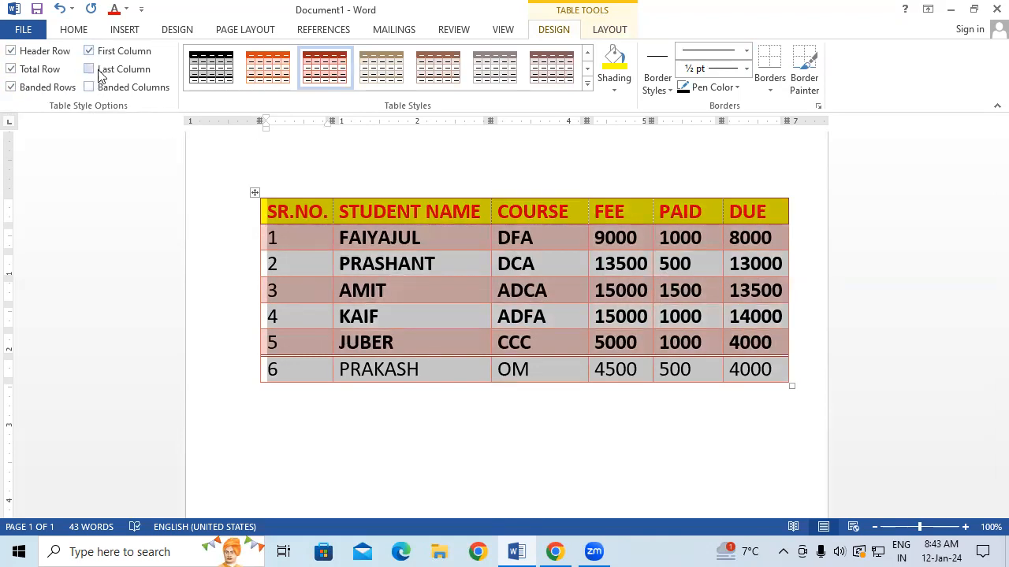
{"action": "left_click", "coordinate": [100, 85]}
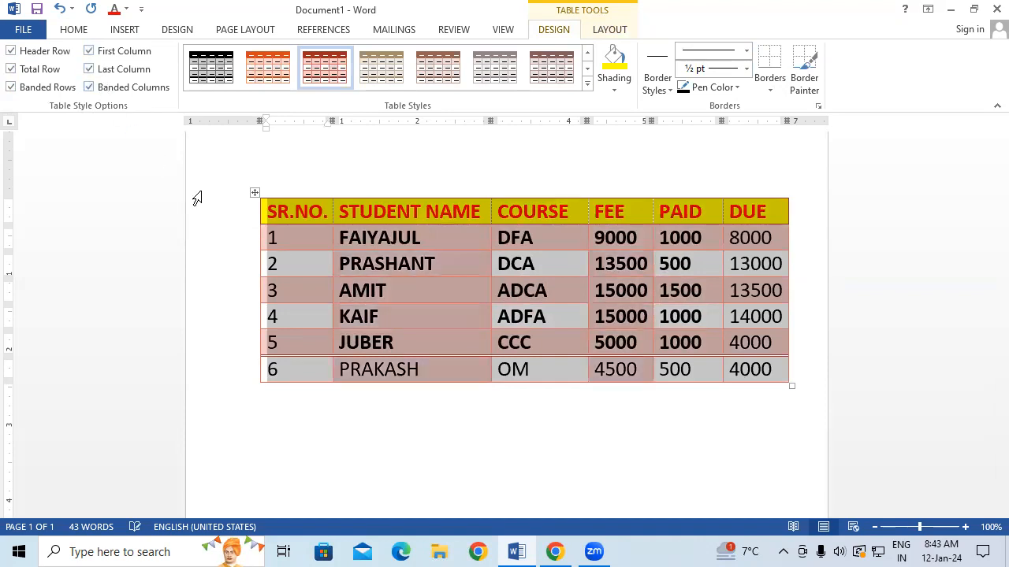
{"action": "left_click", "coordinate": [556, 451]}
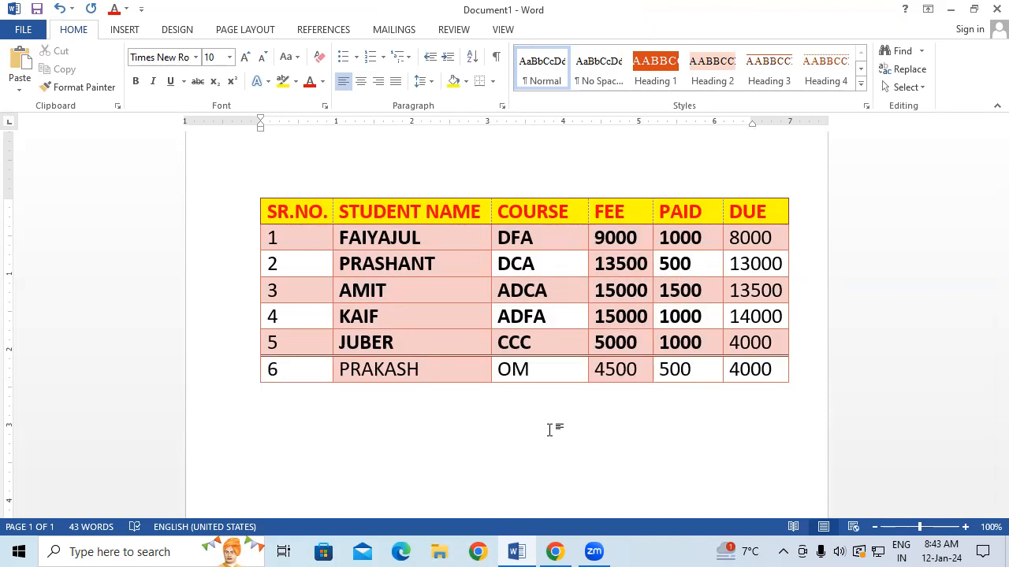
Step: Shade the six name cells below the STUDENT NAME header with custom light green, RGB 192, 252, 216
{"action": "left_click", "coordinate": [455, 285]}
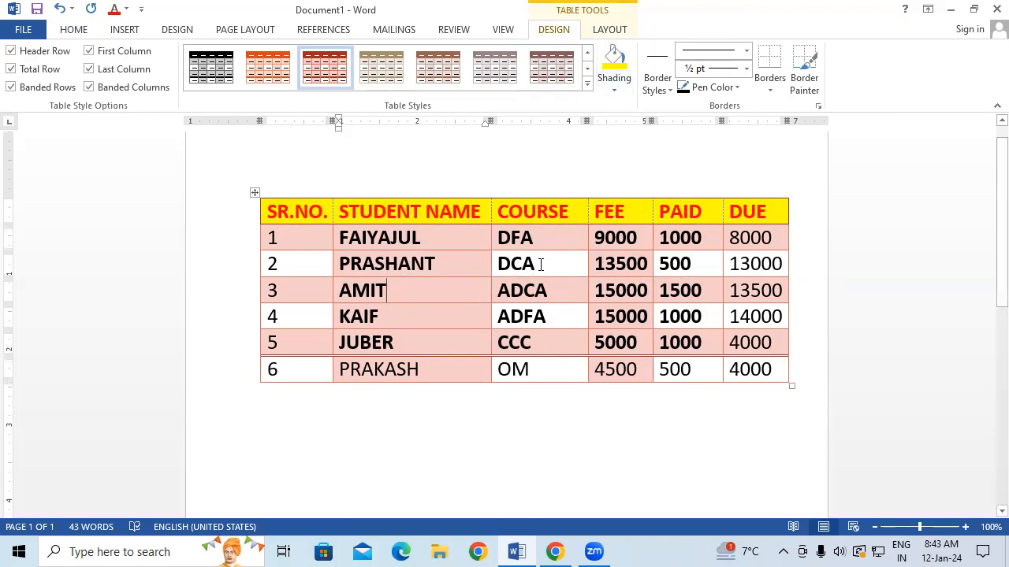
{"action": "left_click", "coordinate": [560, 291]}
{"action": "left_click_drag", "start_coordinate": [344, 235], "coordinate": [394, 375]}
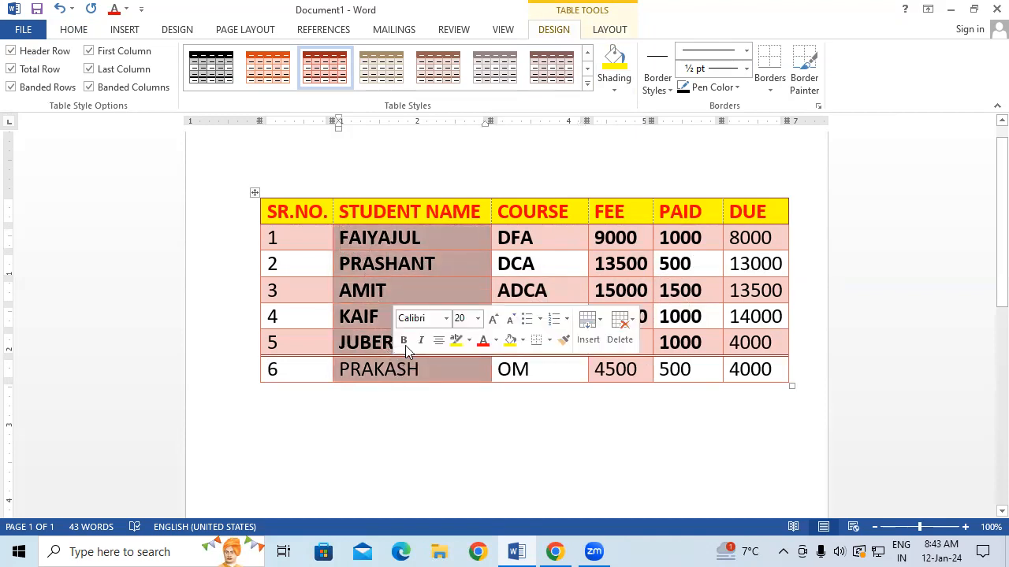
{"action": "left_click", "coordinate": [615, 88]}
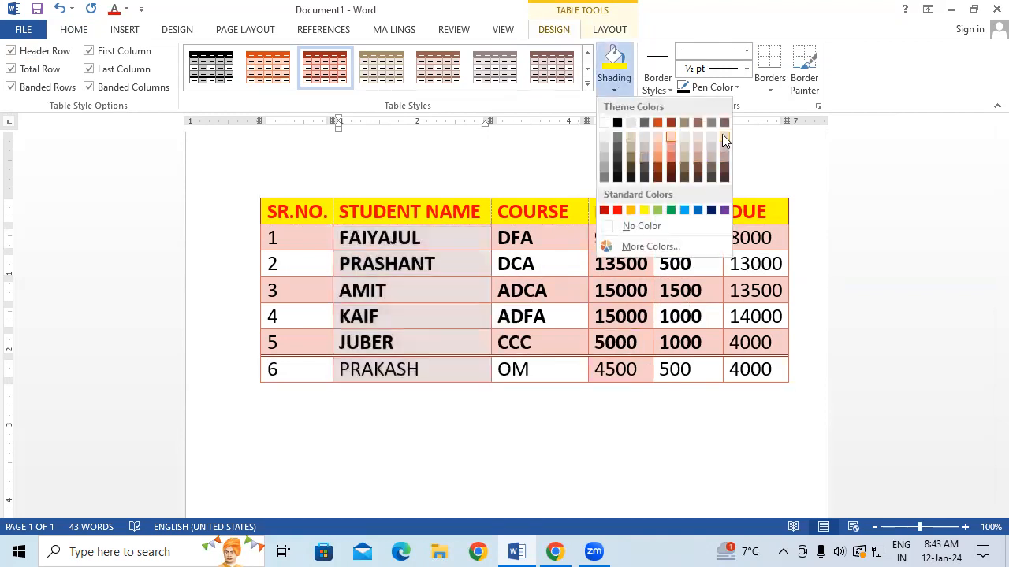
{"action": "left_click", "coordinate": [669, 247]}
{"action": "left_click_drag", "start_coordinate": [411, 142], "coordinate": [461, 122]}
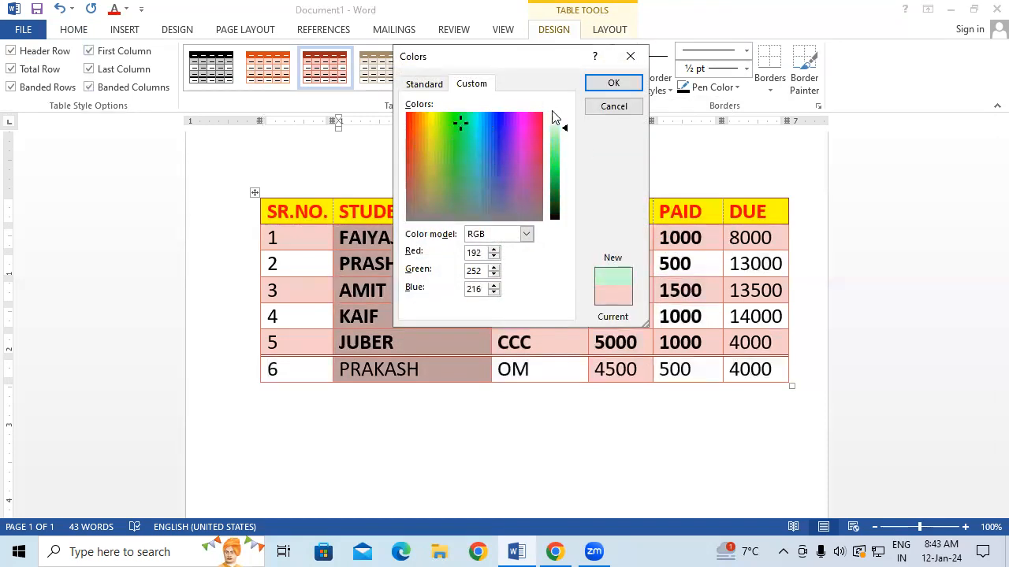
{"action": "left_click", "coordinate": [610, 84]}
{"action": "left_click", "coordinate": [684, 263]}
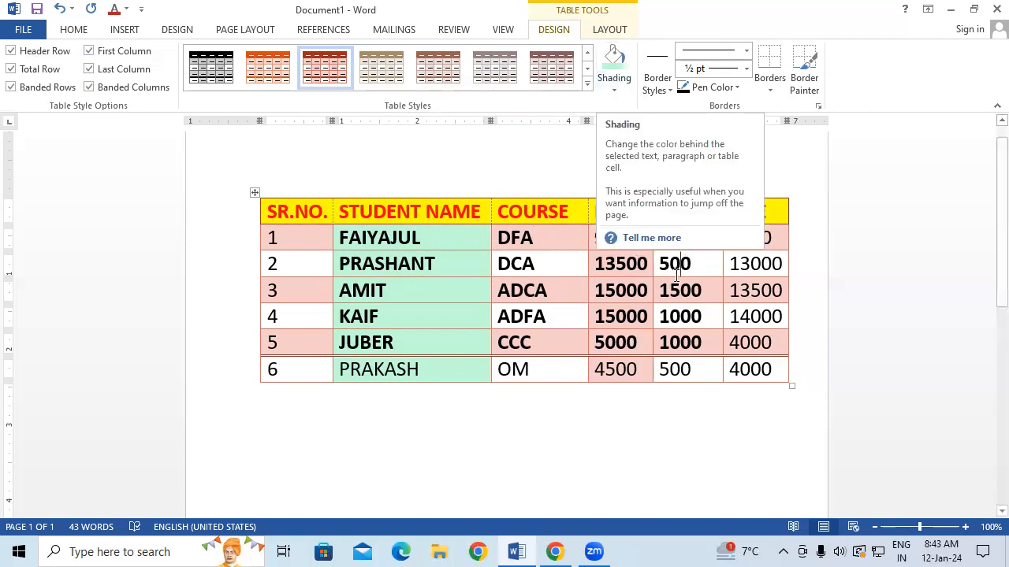
Step: Shade the six value cells below the FEE header with the lightest tint of the mauve theme color
{"action": "left_click_drag", "start_coordinate": [596, 235], "coordinate": [623, 368]}
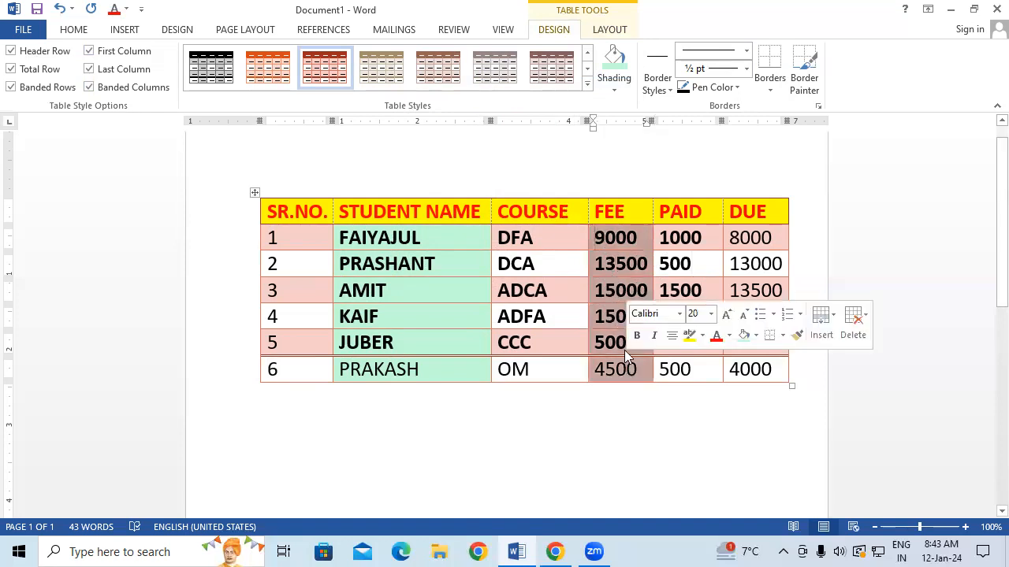
{"action": "left_click", "coordinate": [624, 88]}
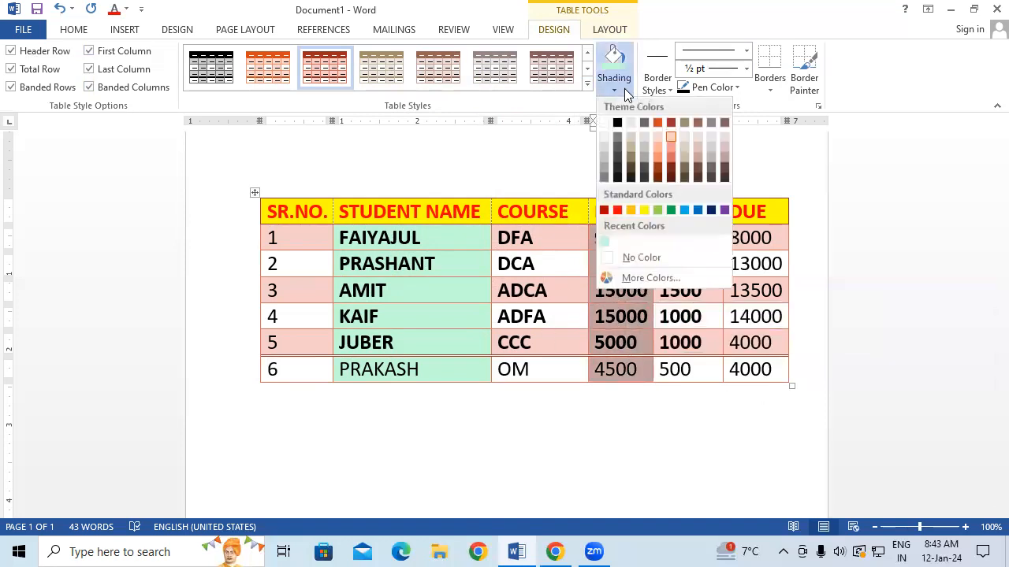
{"action": "left_click", "coordinate": [727, 136]}
{"action": "left_click", "coordinate": [754, 264]}
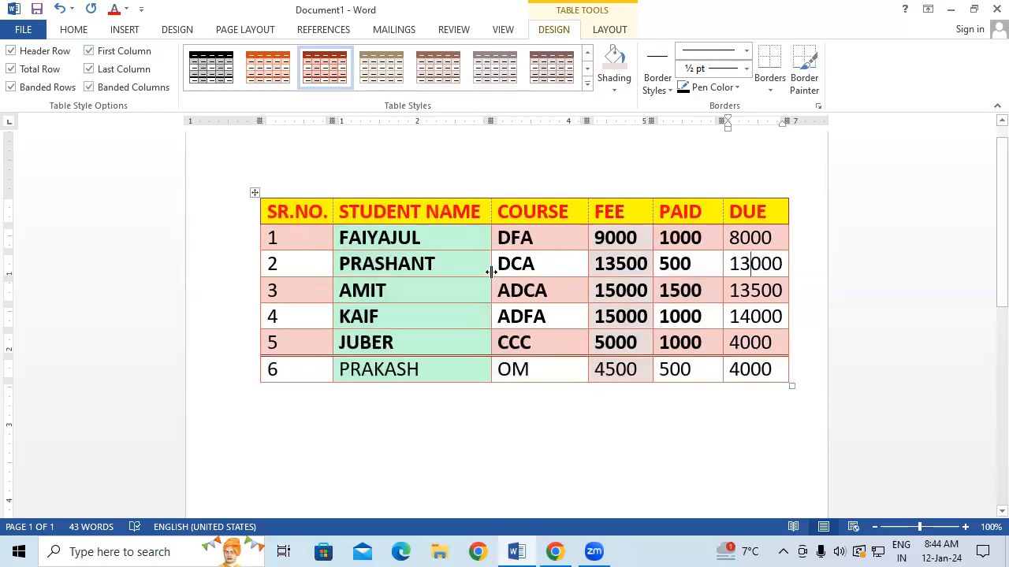
Step: Paint black ½ pt double borders on both sides of the COURSE and FEE columns and above and below the header row
{"action": "left_click", "coordinate": [660, 90]}
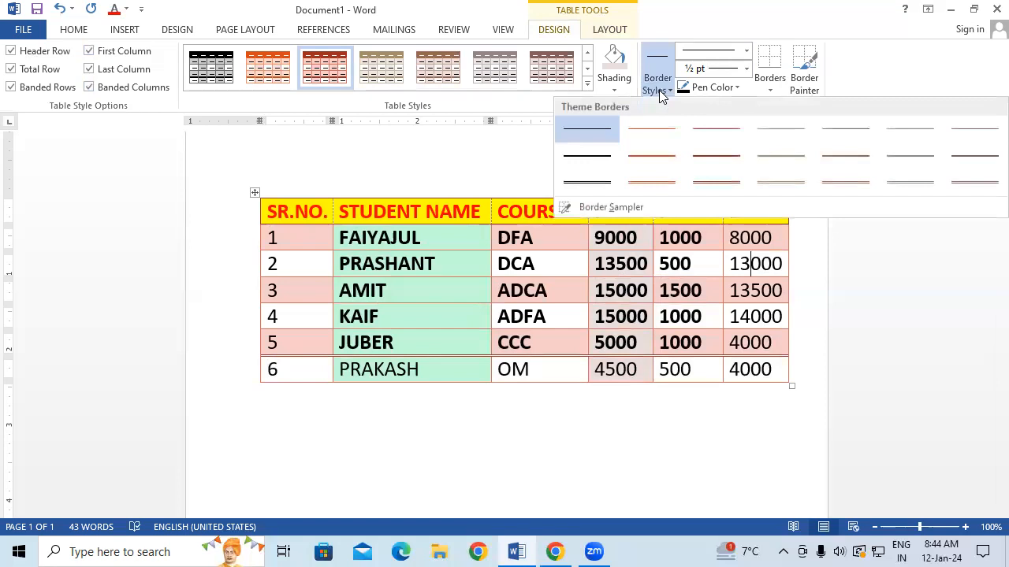
{"action": "left_click", "coordinate": [598, 181]}
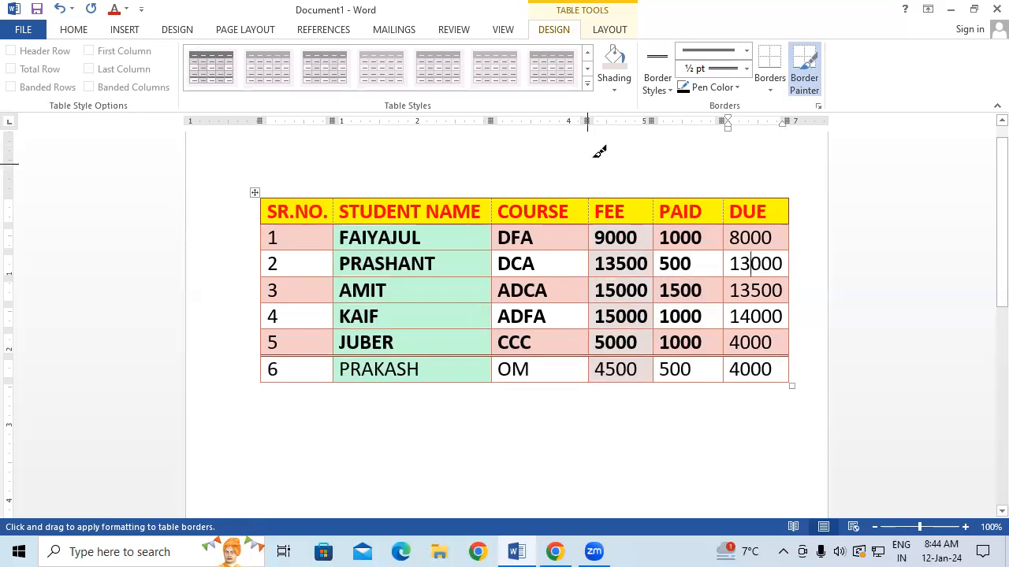
{"action": "left_click_drag", "start_coordinate": [589, 199], "coordinate": [589, 361]}
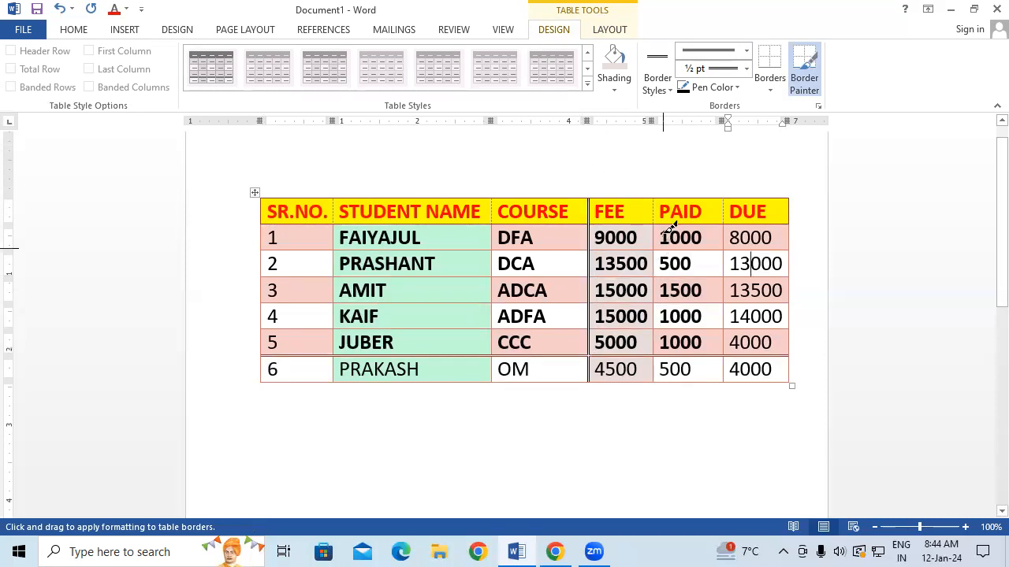
{"action": "left_click_drag", "start_coordinate": [654, 199], "coordinate": [670, 364]}
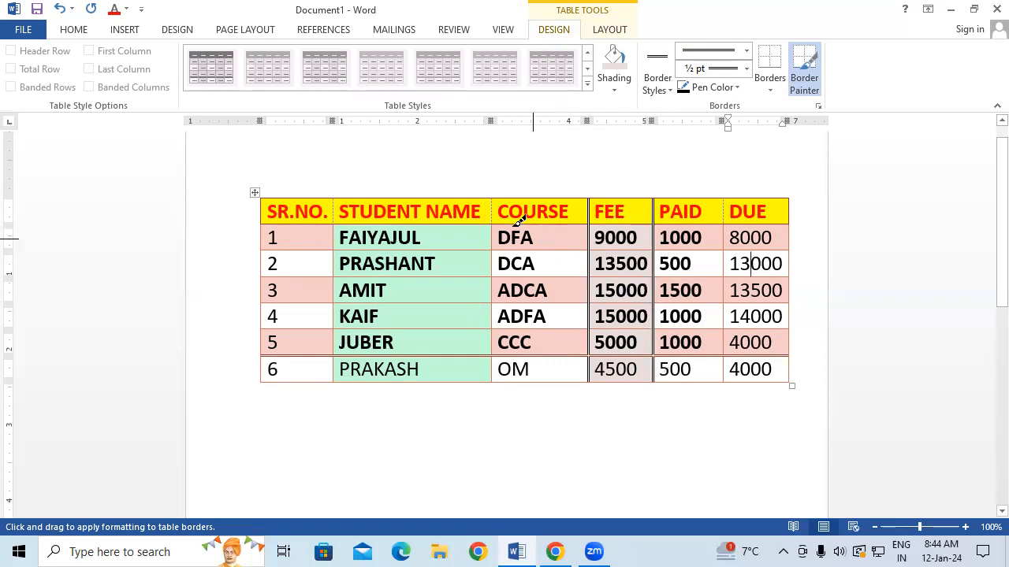
{"action": "mouse_move", "coordinate": [494, 199]}
{"action": "left_mouse_down"}
{"action": "mouse_move", "coordinate": [508, 342]}
{"action": "mouse_move", "coordinate": [493, 373]}
{"action": "left_mouse_up"}
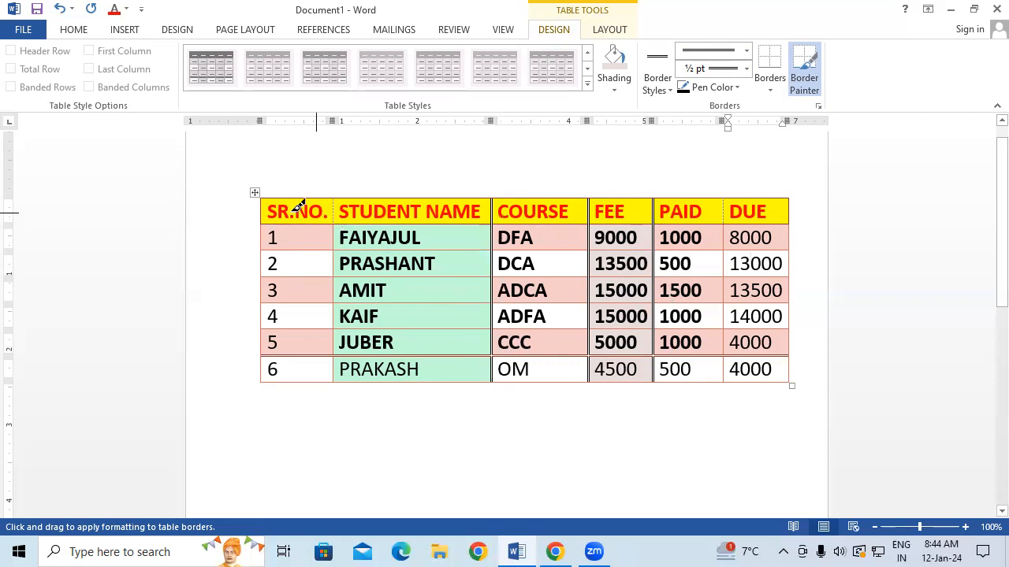
{"action": "left_click_drag", "start_coordinate": [261, 199], "coordinate": [698, 187]}
{"action": "mouse_move", "coordinate": [270, 218]}
{"action": "left_mouse_down"}
{"action": "mouse_move", "coordinate": [725, 209]}
{"action": "mouse_move", "coordinate": [883, 218]}
{"action": "left_mouse_up"}
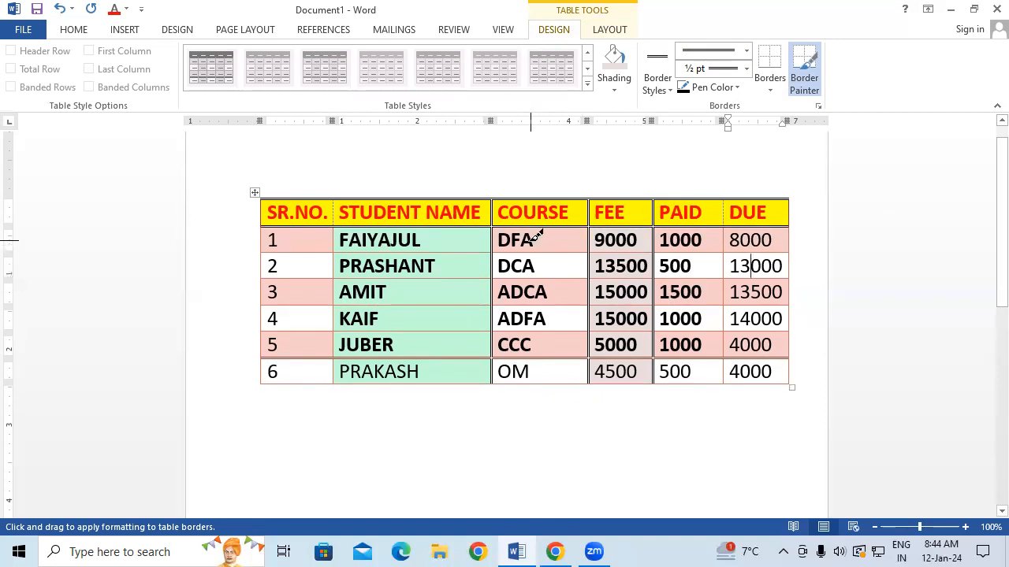
Step: Paint red ½ pt double borders between the STUDENT NAME and COURSE columns and between rows 5 and 6
{"action": "left_click", "coordinate": [703, 94]}
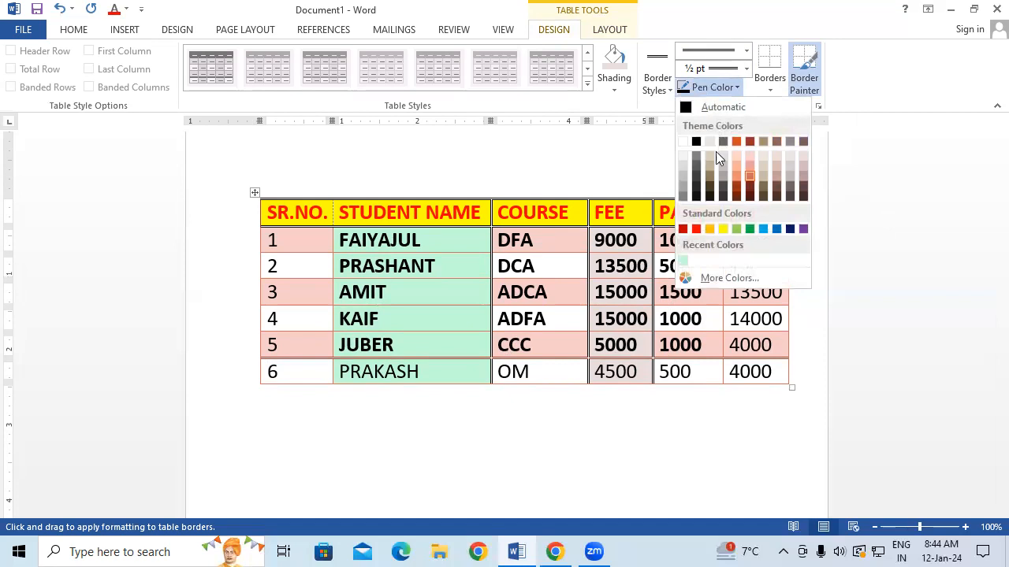
{"action": "left_click", "coordinate": [696, 229]}
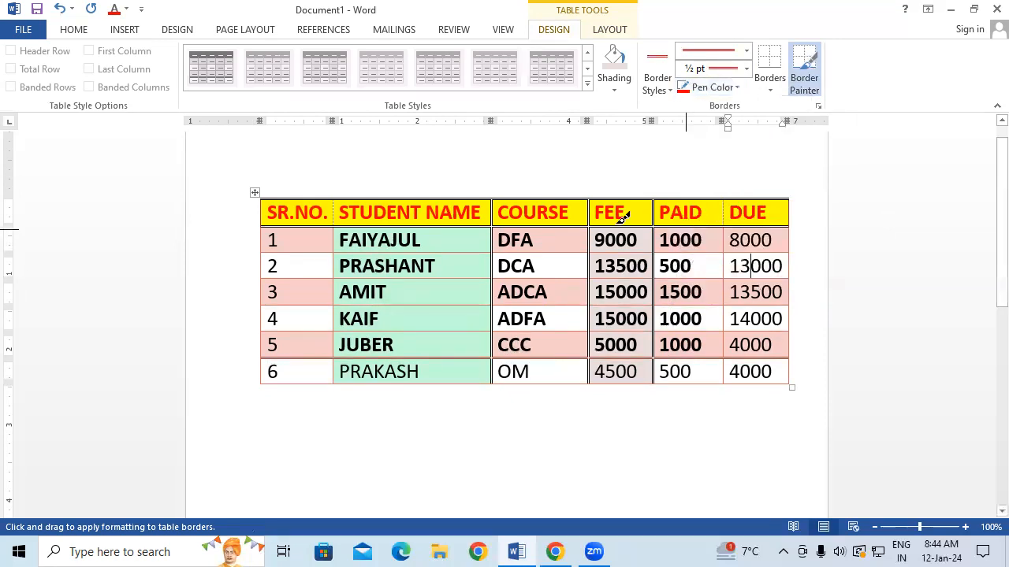
{"action": "left_click_drag", "start_coordinate": [498, 192], "coordinate": [497, 383]}
{"action": "left_click_drag", "start_coordinate": [270, 350], "coordinate": [784, 350]}
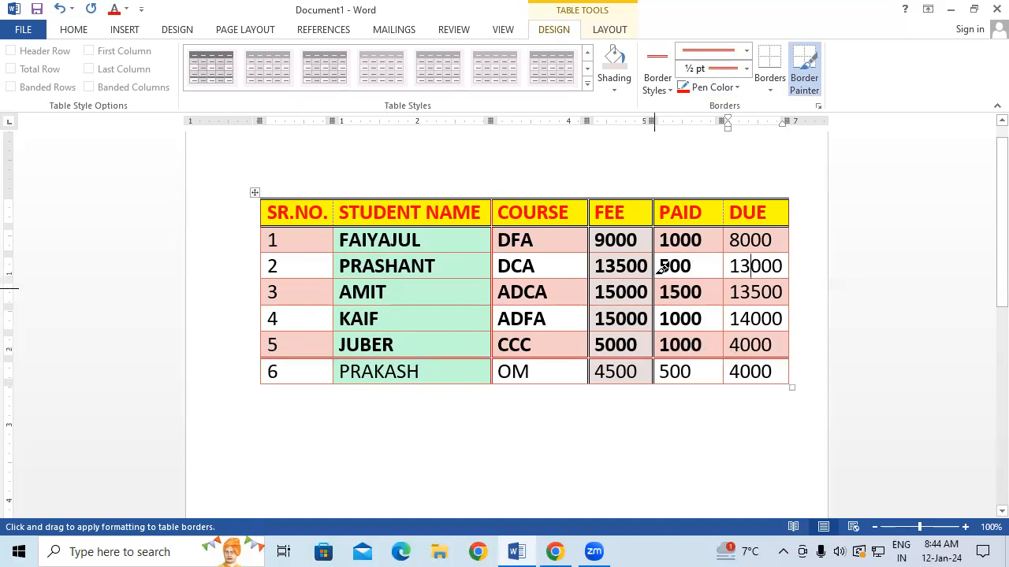
Step: Paint red 3 pt double borders below rows 1 and 2 of the fee table
{"action": "left_click", "coordinate": [747, 56]}
{"action": "left_click", "coordinate": [700, 315]}
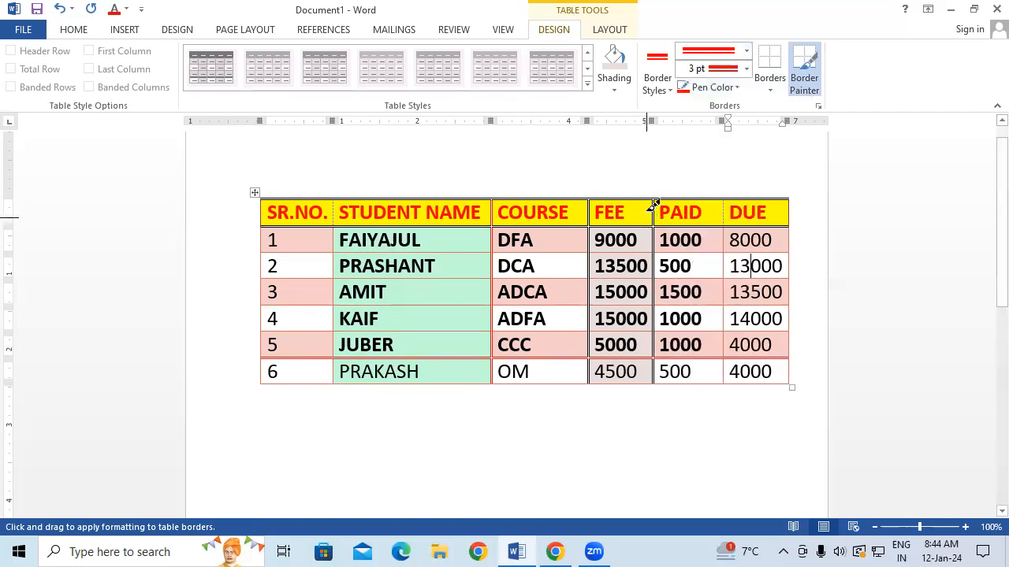
{"action": "left_click_drag", "start_coordinate": [267, 248], "coordinate": [784, 253]}
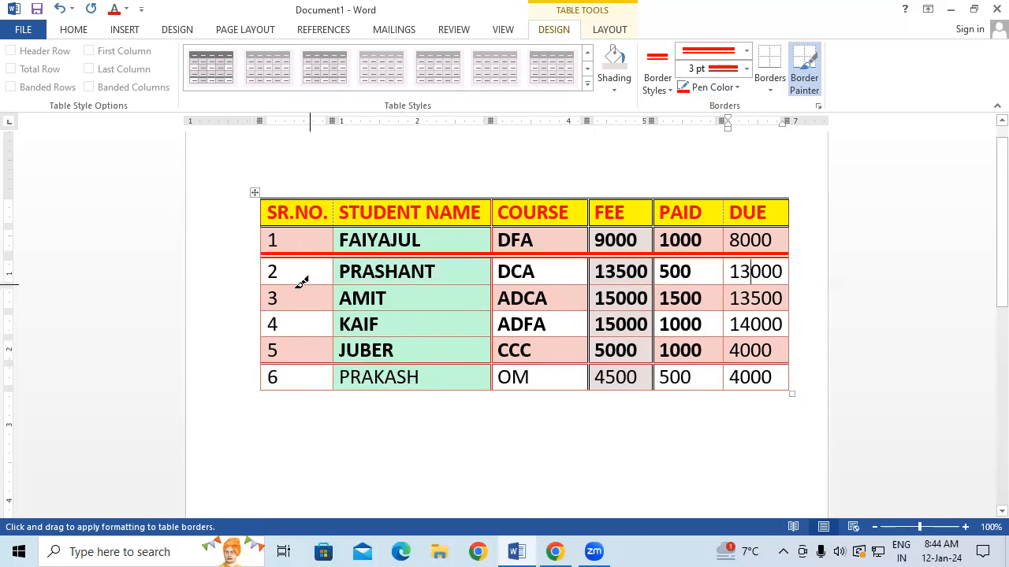
{"action": "left_click_drag", "start_coordinate": [280, 286], "coordinate": [769, 272]}
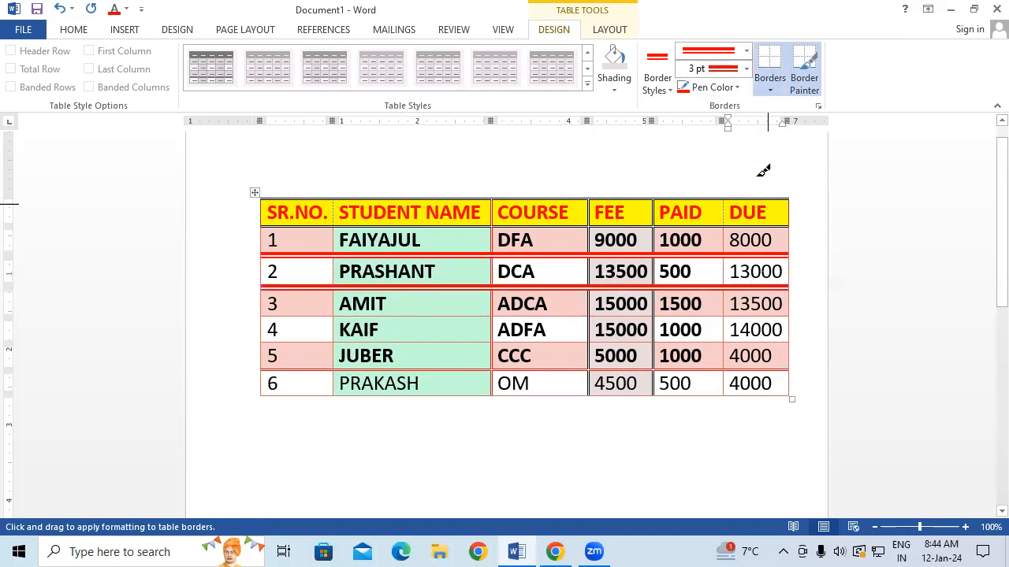
Step: Paint green 3 pt double borders below rows 3 and 4 and along both outer side edges of the table
{"action": "left_click", "coordinate": [732, 87]}
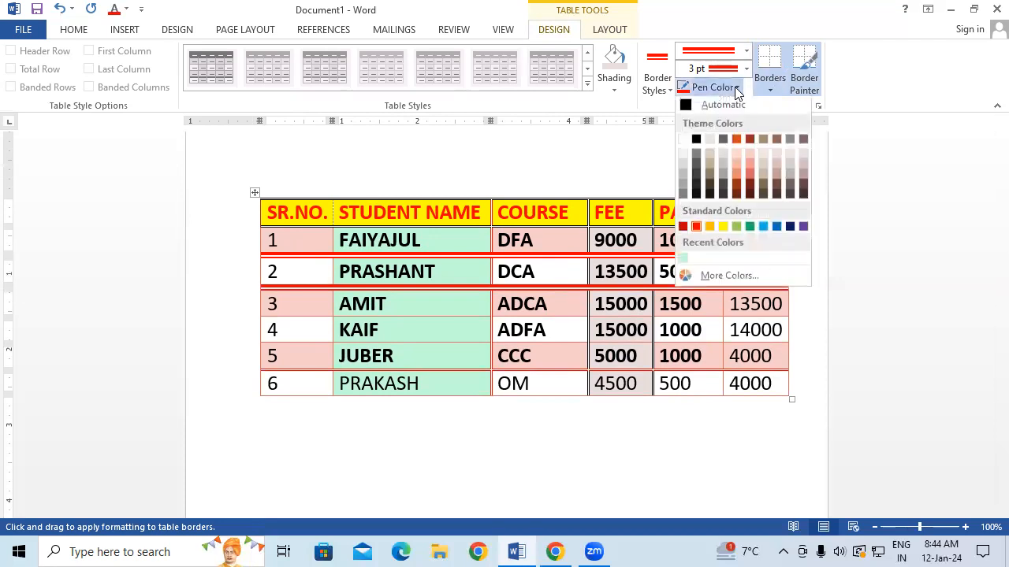
{"action": "left_click", "coordinate": [750, 229]}
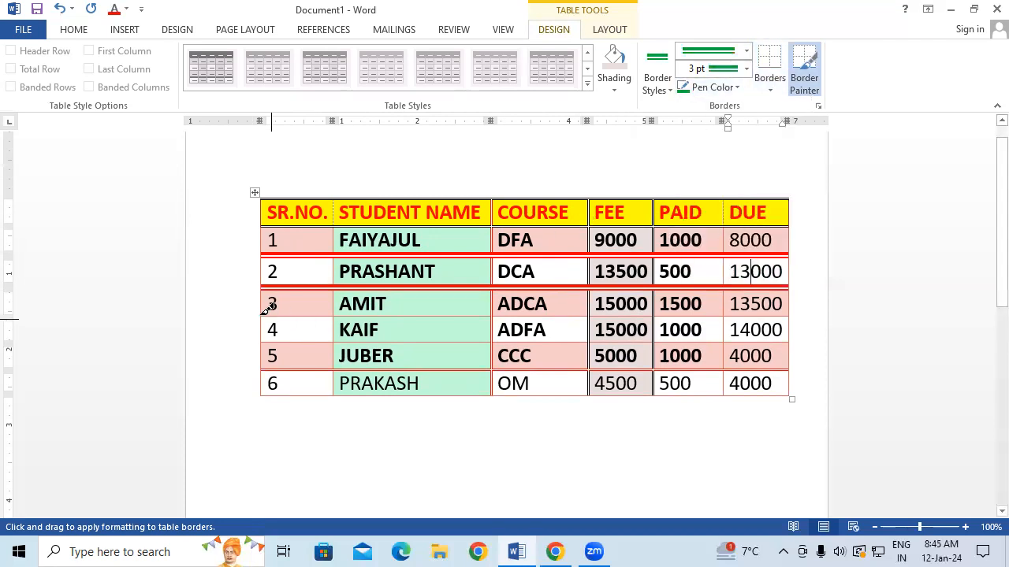
{"action": "left_click_drag", "start_coordinate": [266, 315], "coordinate": [787, 317]}
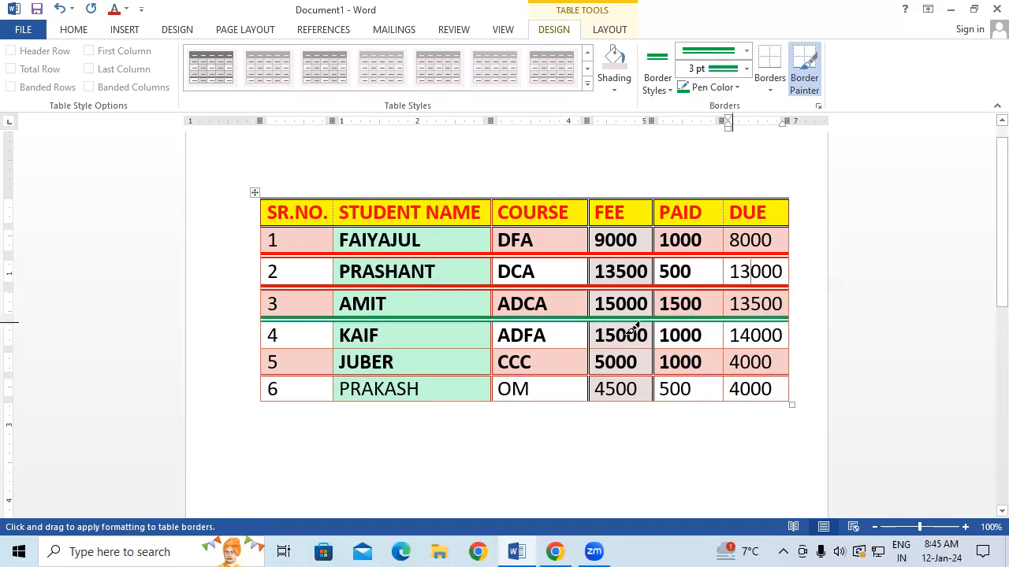
{"action": "left_click_drag", "start_coordinate": [269, 348], "coordinate": [787, 348]}
{"action": "left_click_drag", "start_coordinate": [268, 202], "coordinate": [271, 394]}
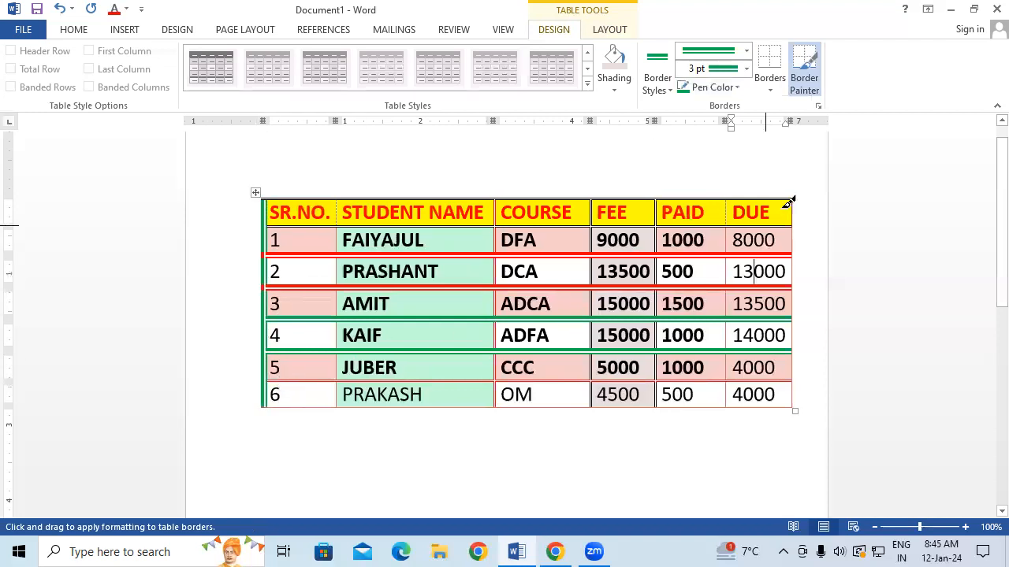
{"action": "left_click_drag", "start_coordinate": [790, 203], "coordinate": [788, 403]}
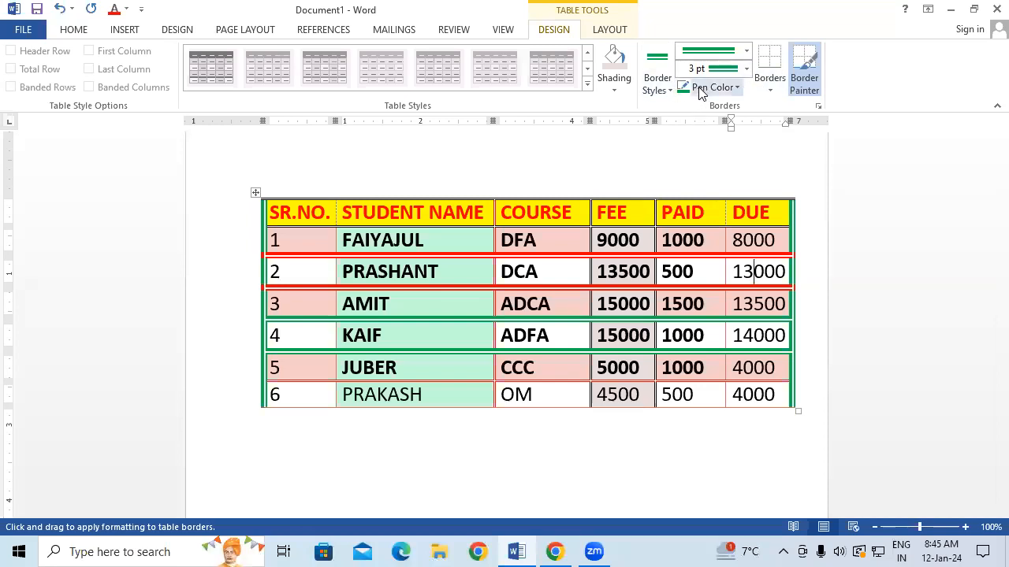
Step: Paint green 3 pt double borders on both sides of the FEE column
{"action": "left_click", "coordinate": [804, 79]}
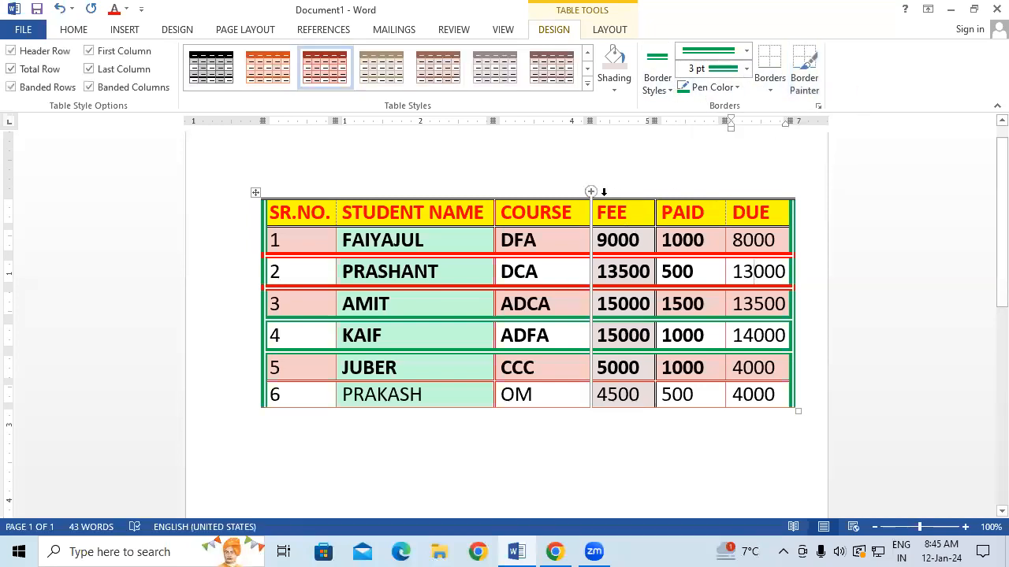
{"action": "left_click", "coordinate": [805, 79]}
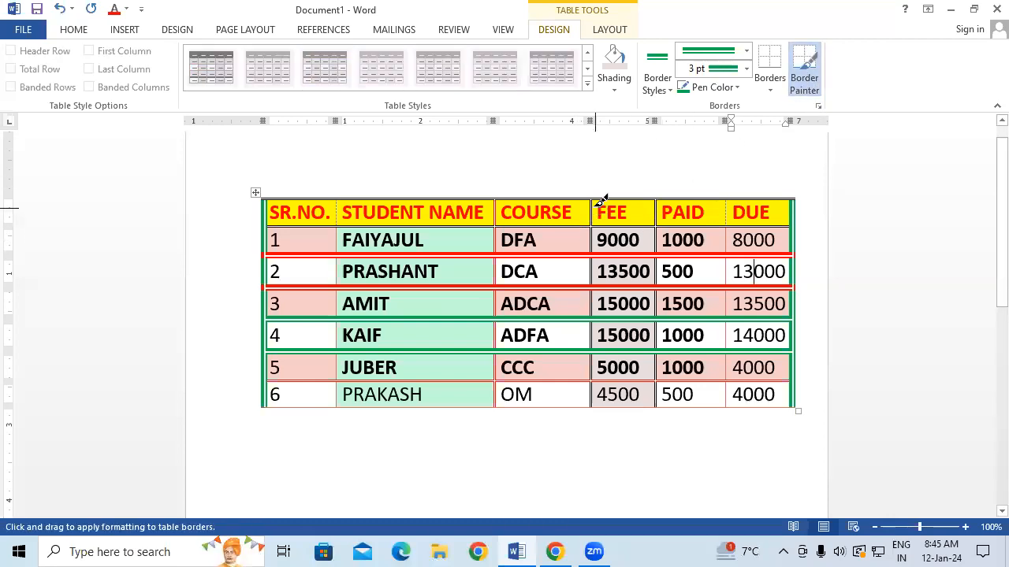
{"action": "left_click_drag", "start_coordinate": [592, 197], "coordinate": [583, 403]}
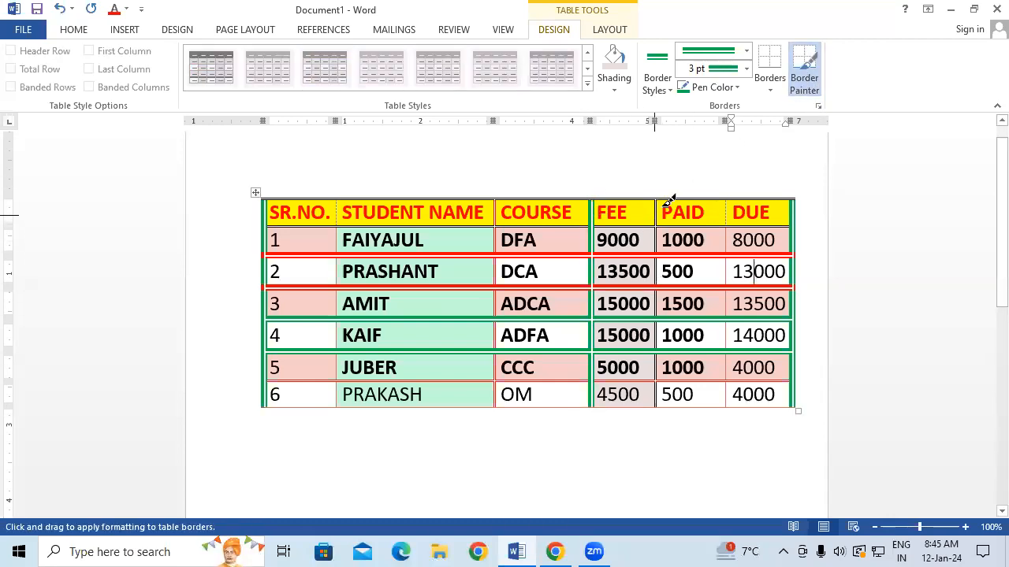
{"action": "left_click_drag", "start_coordinate": [667, 197], "coordinate": [662, 405]}
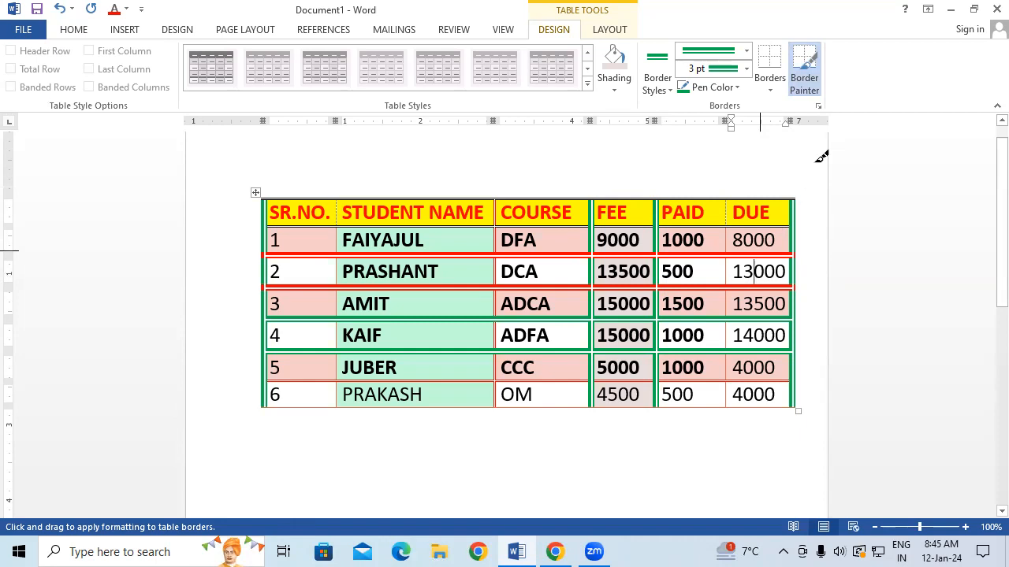
Step: Set the border style to a black single ½ pt line and turn off Border Painter
{"action": "left_click", "coordinate": [771, 90]}
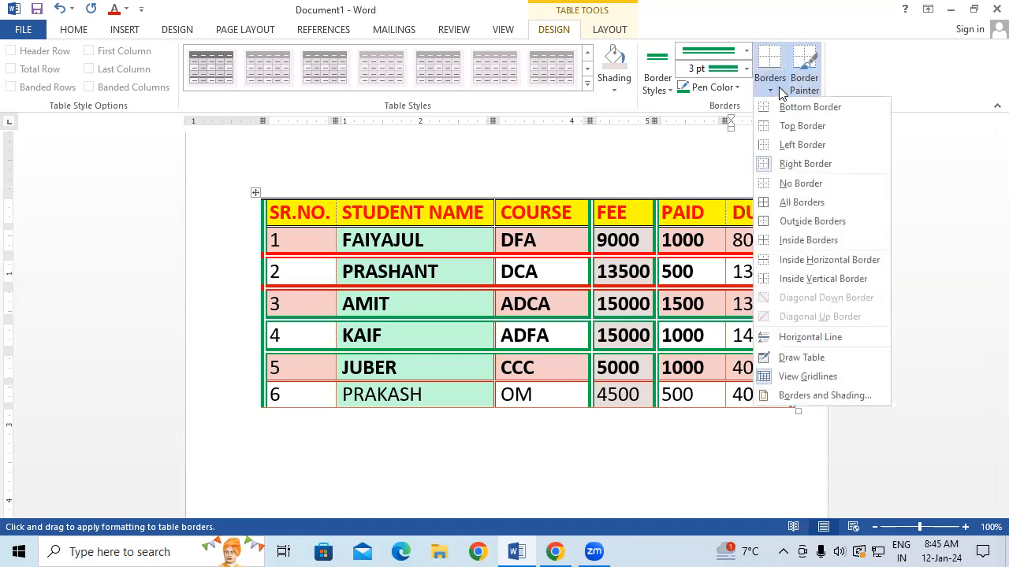
{"action": "left_click", "coordinate": [651, 228]}
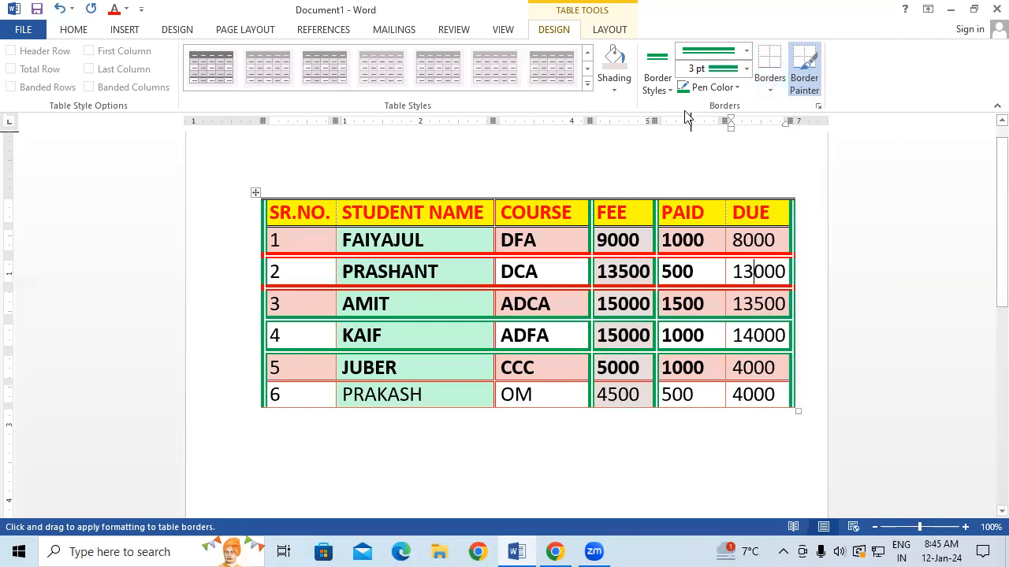
{"action": "left_click", "coordinate": [667, 90]}
{"action": "left_click", "coordinate": [586, 131]}
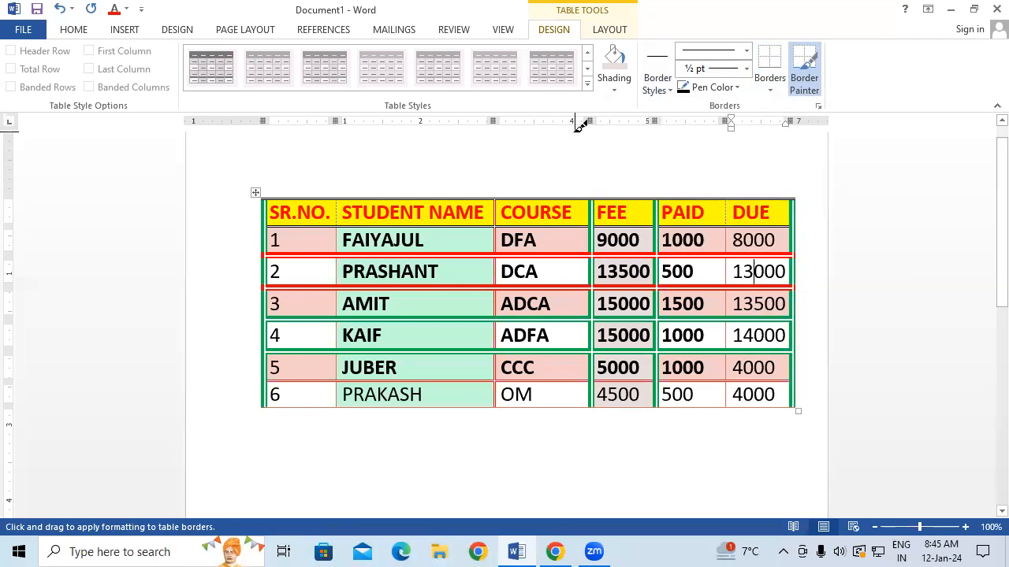
{"action": "scroll", "coordinate": [619, 319], "scroll_direction": "down", "scroll_amount": 1}
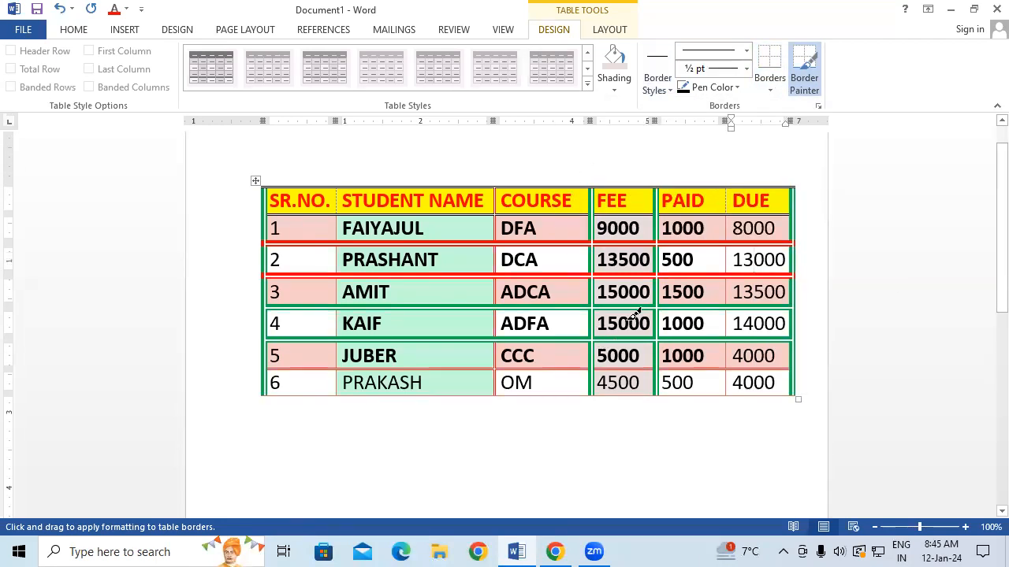
{"action": "left_click", "coordinate": [805, 82]}
Step: Insert a table of ten columns and eight rows on a new line below the fee table
{"action": "scroll", "coordinate": [633, 381], "scroll_direction": "down", "scroll_amount": 2}
{"action": "left_click", "coordinate": [408, 406]}
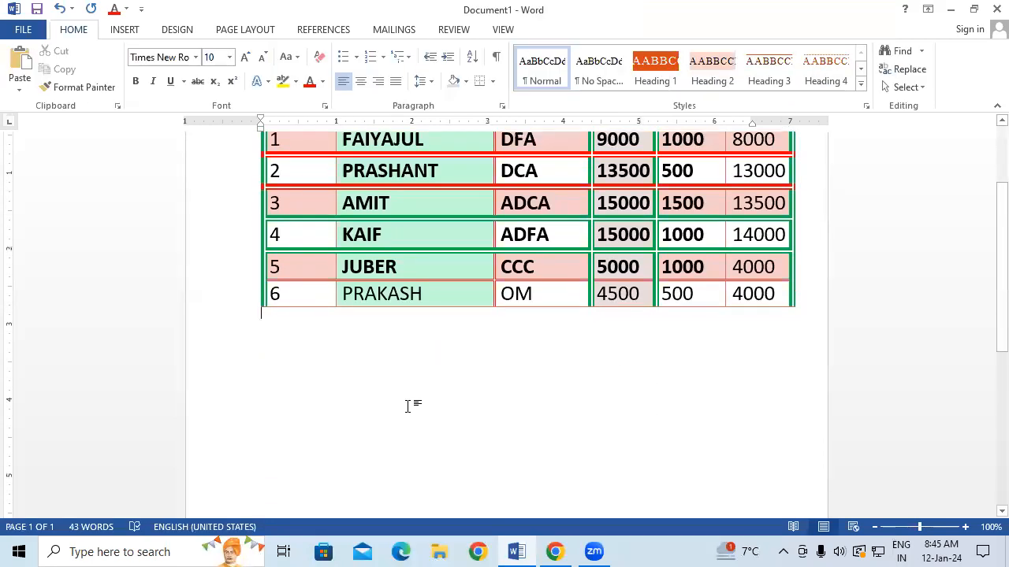
{"action": "key", "text": "Return"}
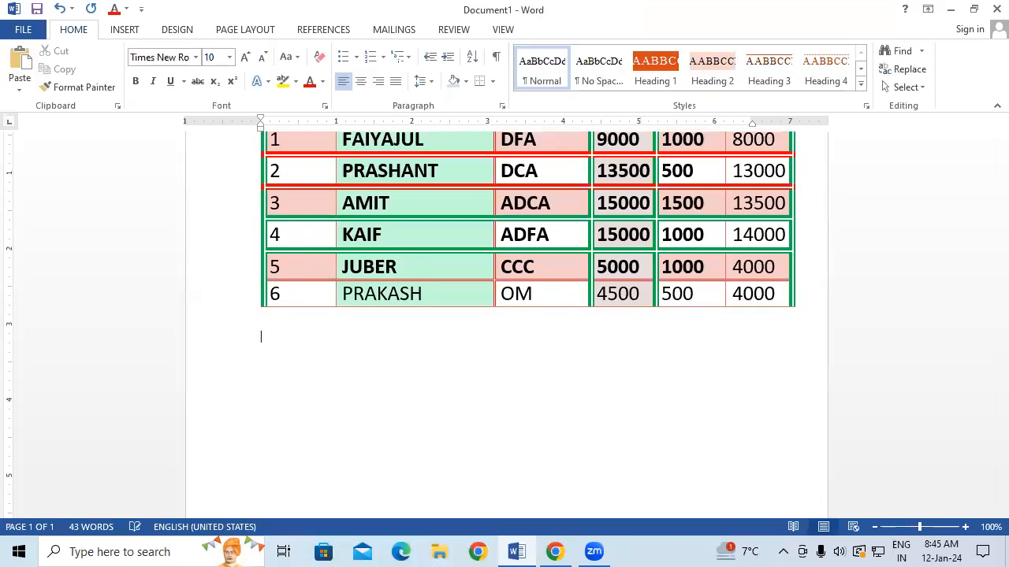
{"action": "left_click", "coordinate": [124, 29]}
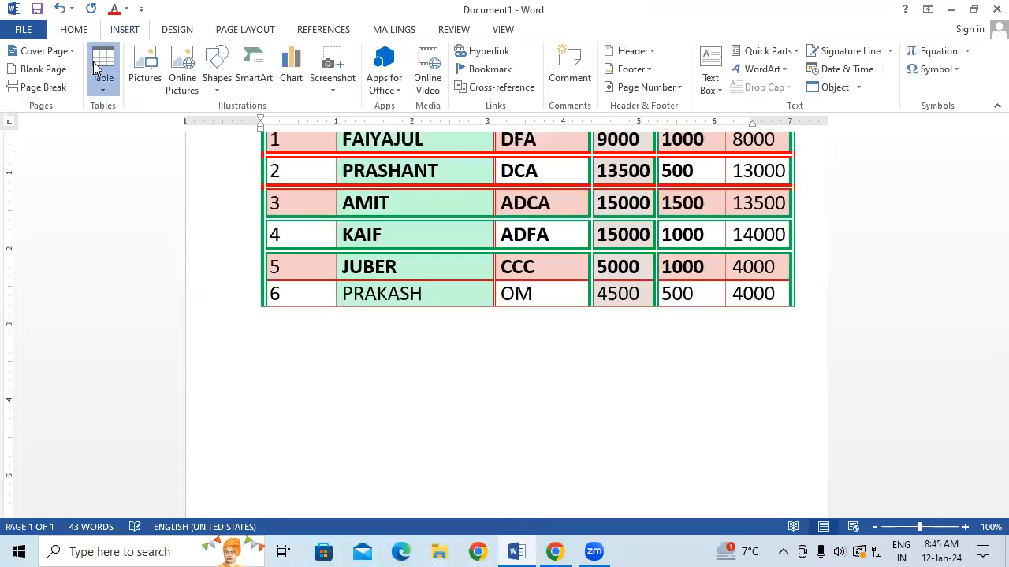
{"action": "left_click", "coordinate": [103, 69]}
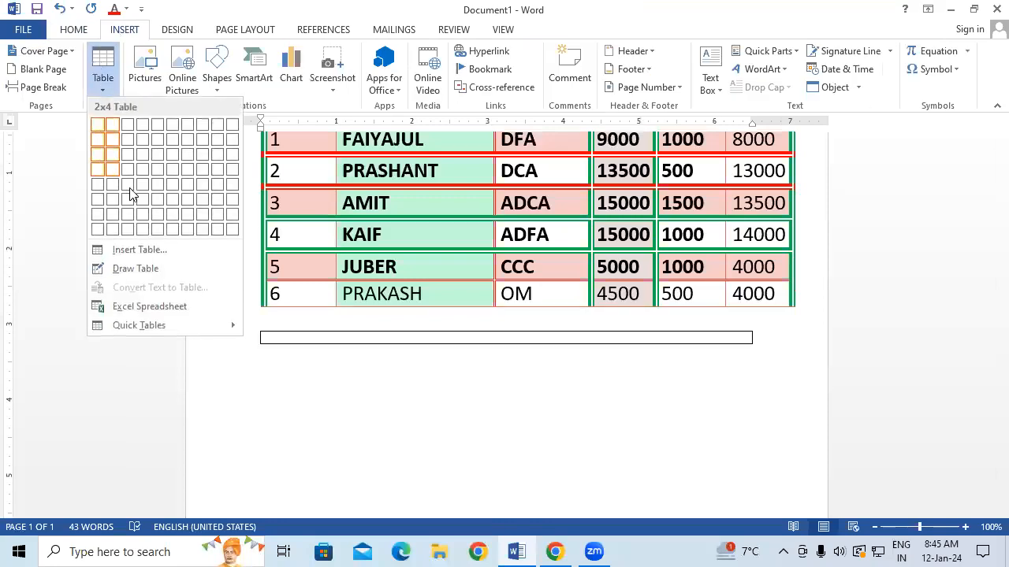
{"action": "left_click", "coordinate": [232, 228]}
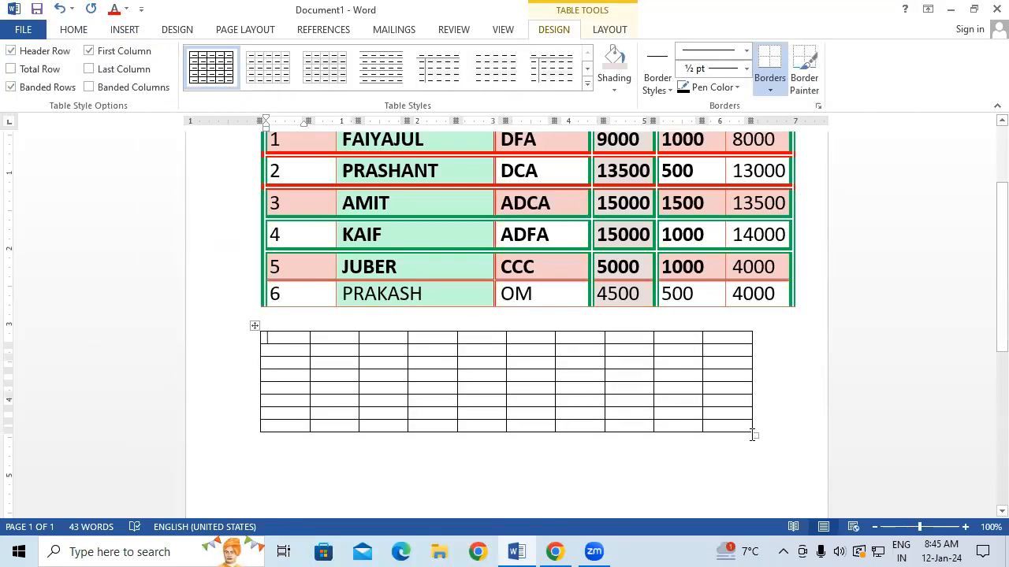
Step: Enlarge the new empty table to about 7 inches wide and about 3.5 inches high
{"action": "left_click_drag", "start_coordinate": [749, 431], "coordinate": [780, 486]}
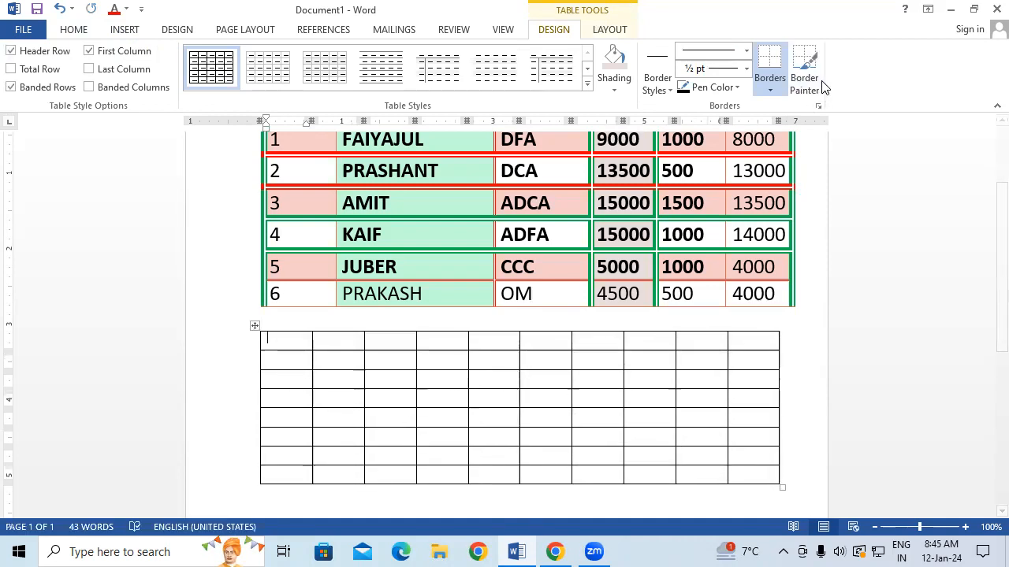
{"action": "left_click", "coordinate": [779, 83]}
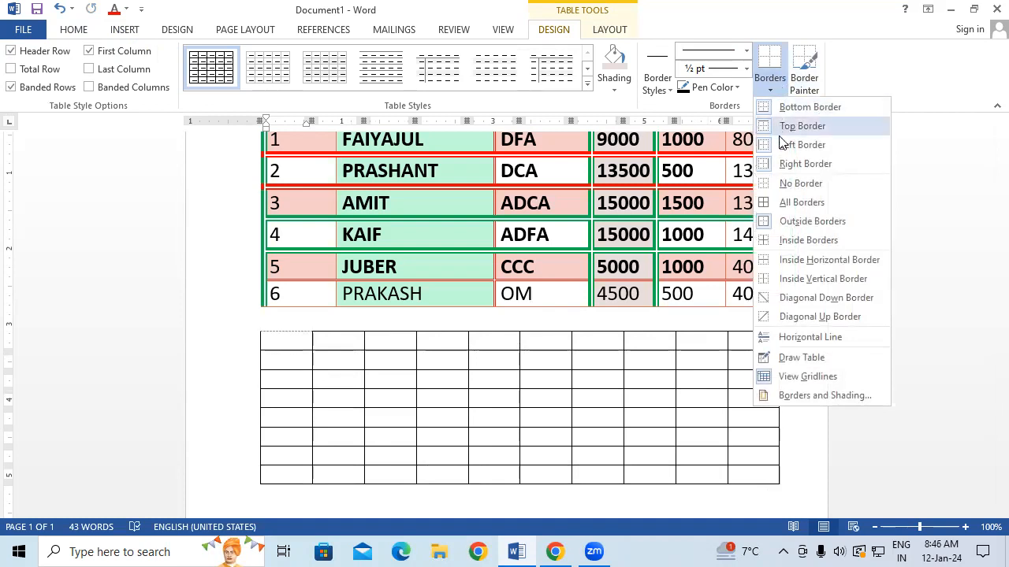
{"action": "left_click", "coordinate": [594, 377]}
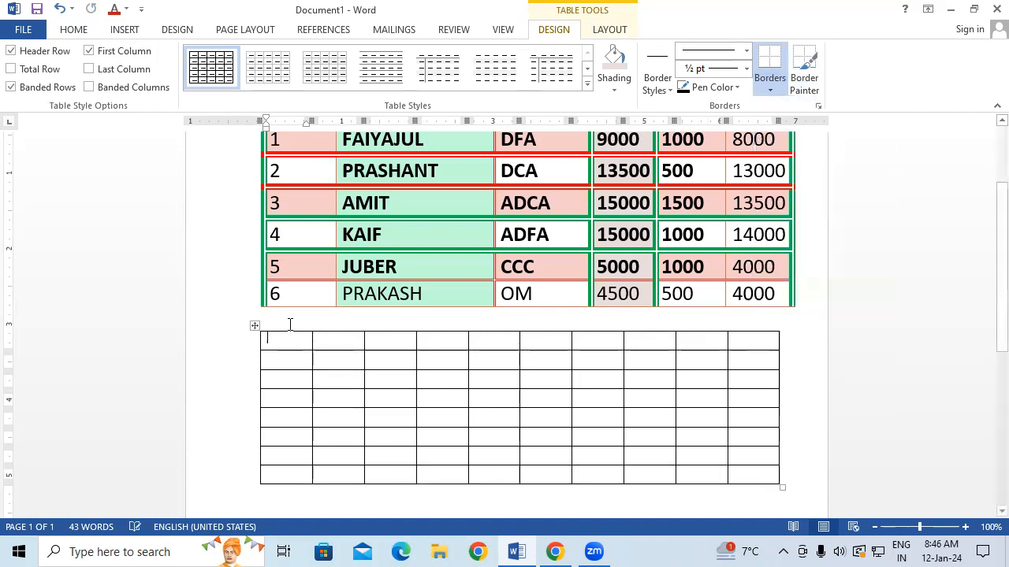
{"action": "left_click_drag", "start_coordinate": [285, 340], "coordinate": [726, 461]}
{"action": "left_click", "coordinate": [768, 87]}
{"action": "left_click", "coordinate": [987, 293]}
{"action": "left_click_drag", "start_coordinate": [988, 292], "coordinate": [987, 352]}
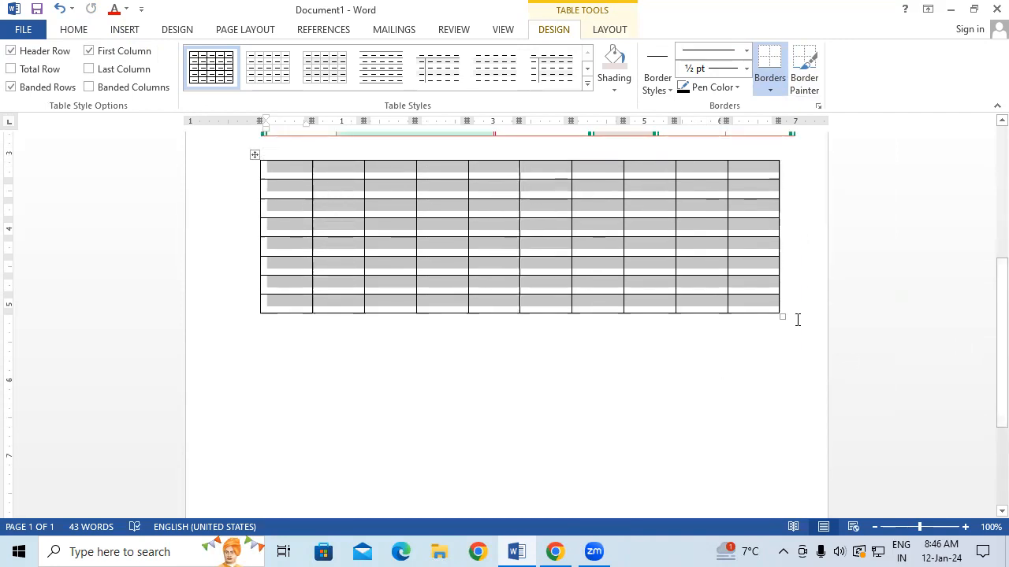
{"action": "left_click_drag", "start_coordinate": [783, 316], "coordinate": [805, 430]}
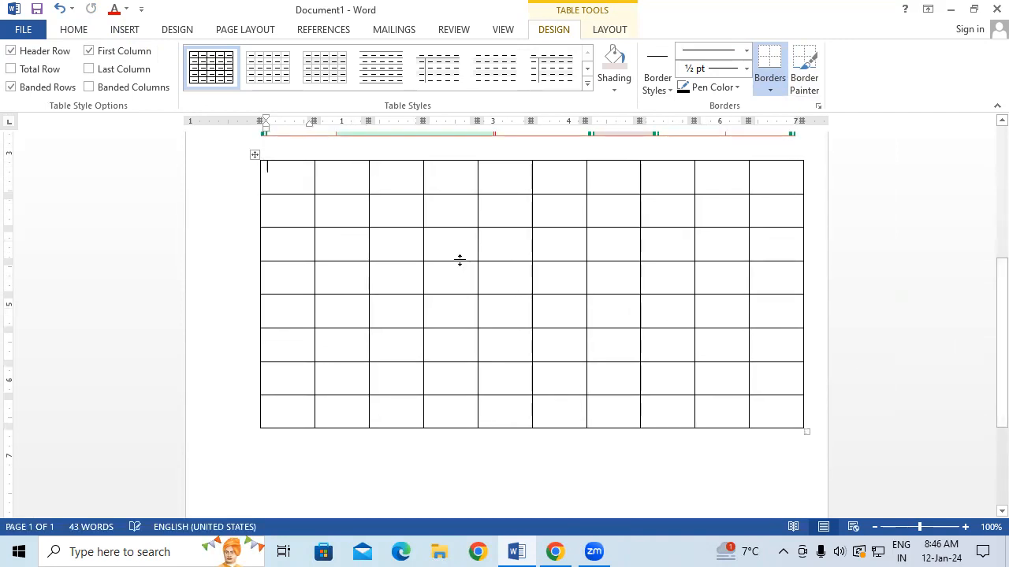
Step: Add diagonal down and diagonal up borders to every cell of the ten-column table
{"action": "left_click_drag", "start_coordinate": [286, 185], "coordinate": [780, 418]}
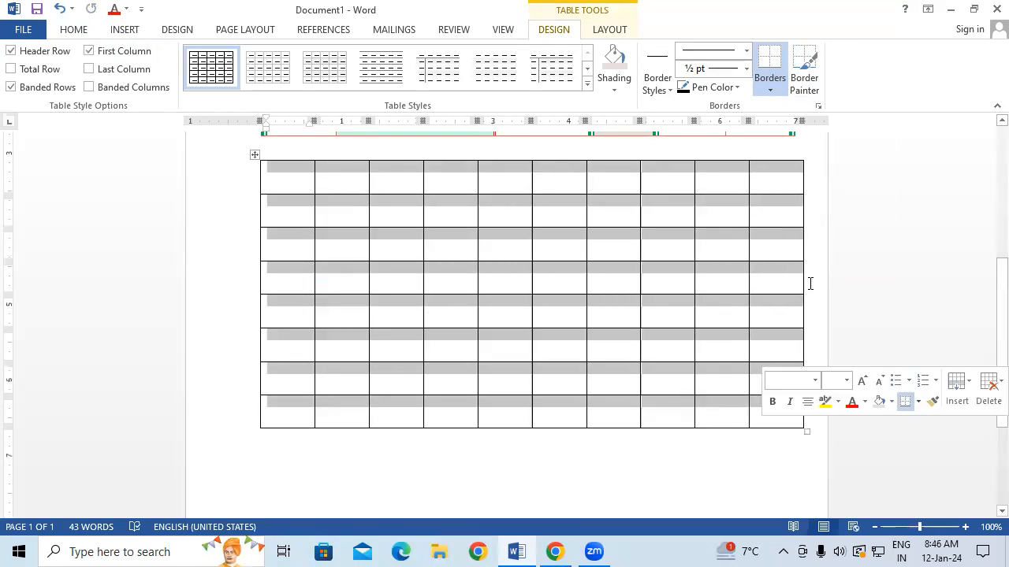
{"action": "left_click", "coordinate": [772, 88]}
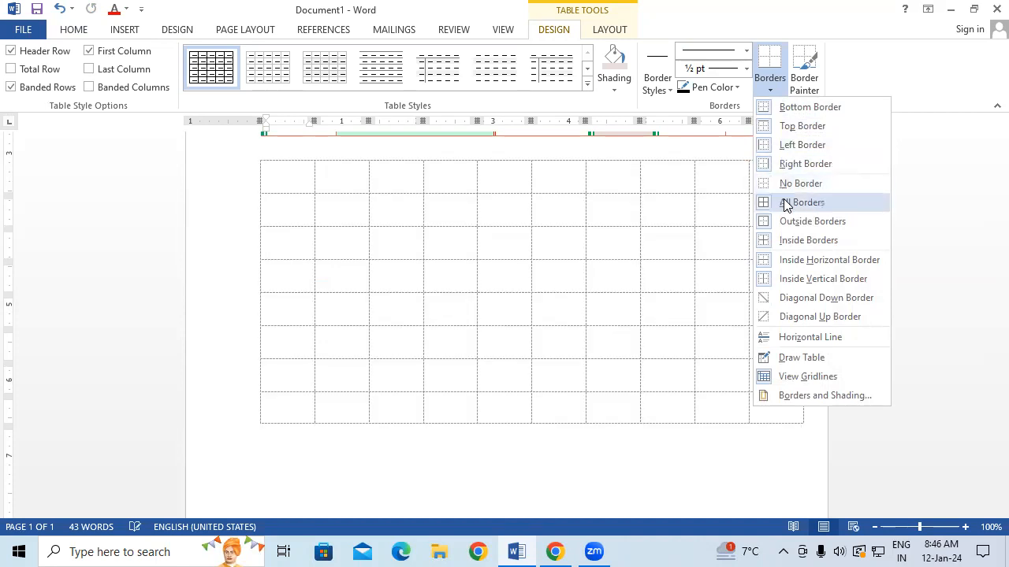
{"action": "left_click", "coordinate": [793, 305]}
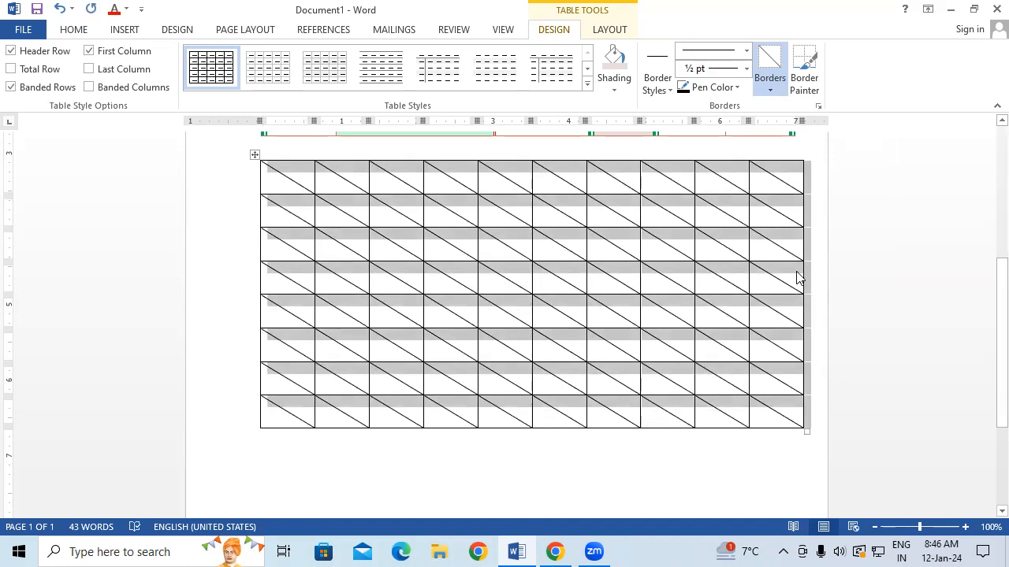
{"action": "left_click", "coordinate": [774, 86]}
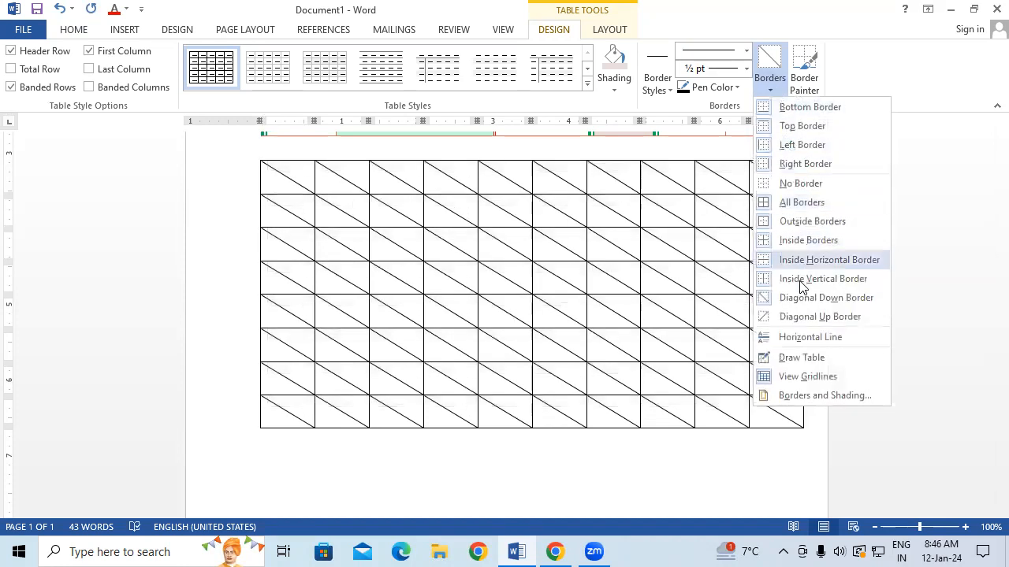
{"action": "left_click", "coordinate": [800, 317]}
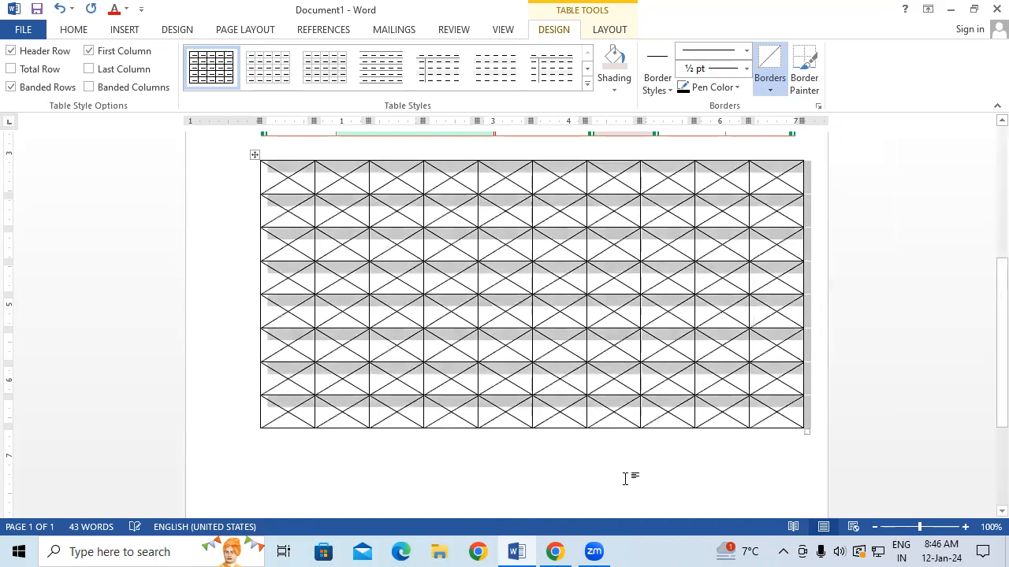
{"action": "left_click", "coordinate": [624, 479]}
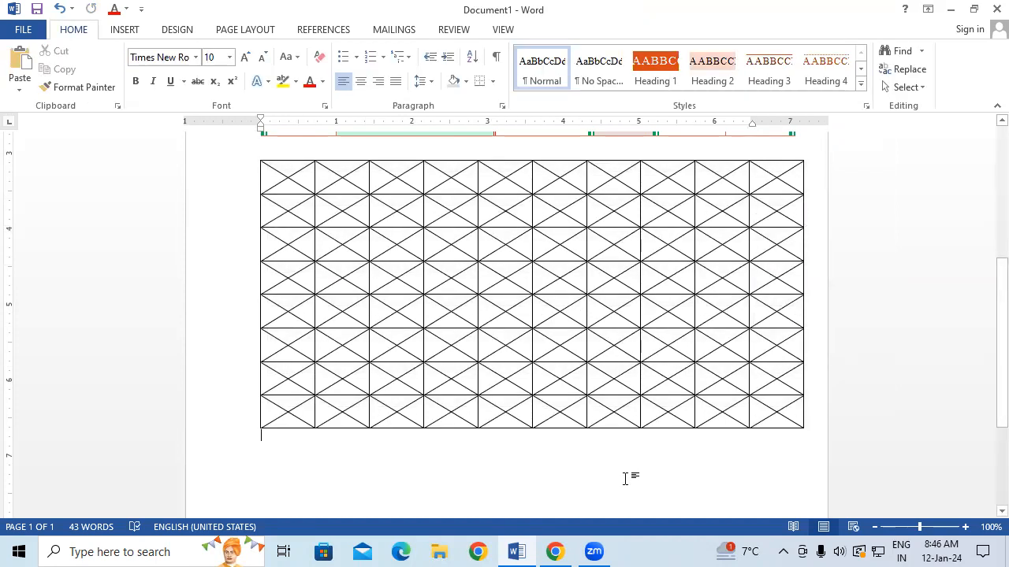
{"action": "left_click", "coordinate": [613, 289]}
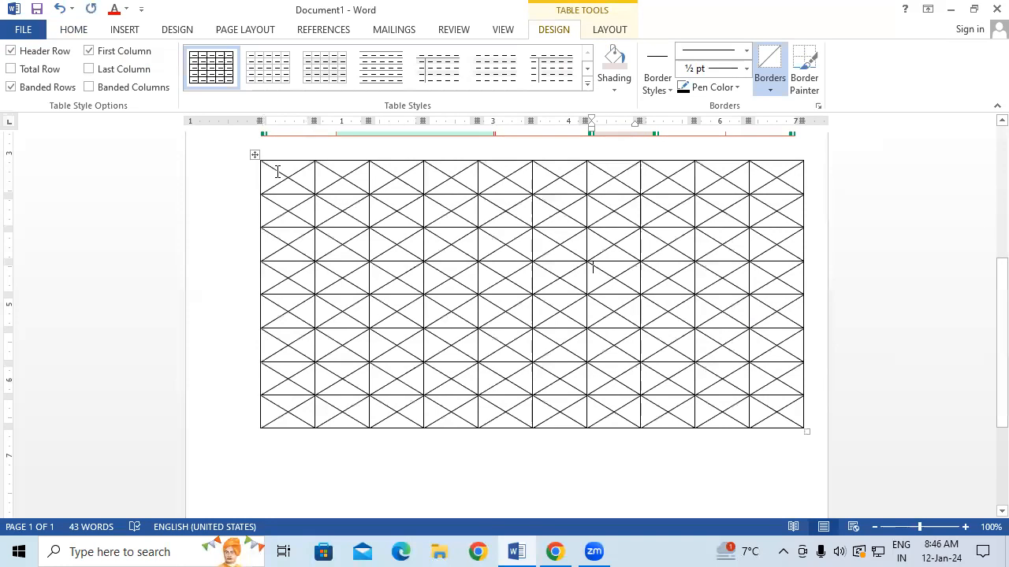
Step: Insert a three-column, one-row table in a new blank document and enlarge it to about 6.9 inches wide and 2.4 inches high
{"action": "key", "text": "ctrl+n"}
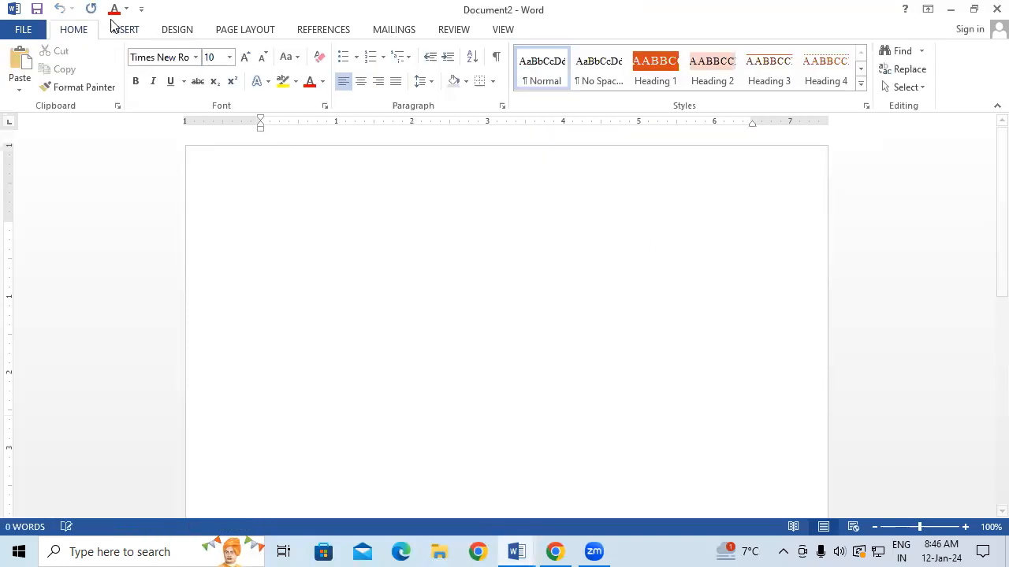
{"action": "left_click", "coordinate": [124, 30]}
{"action": "left_click", "coordinate": [104, 67]}
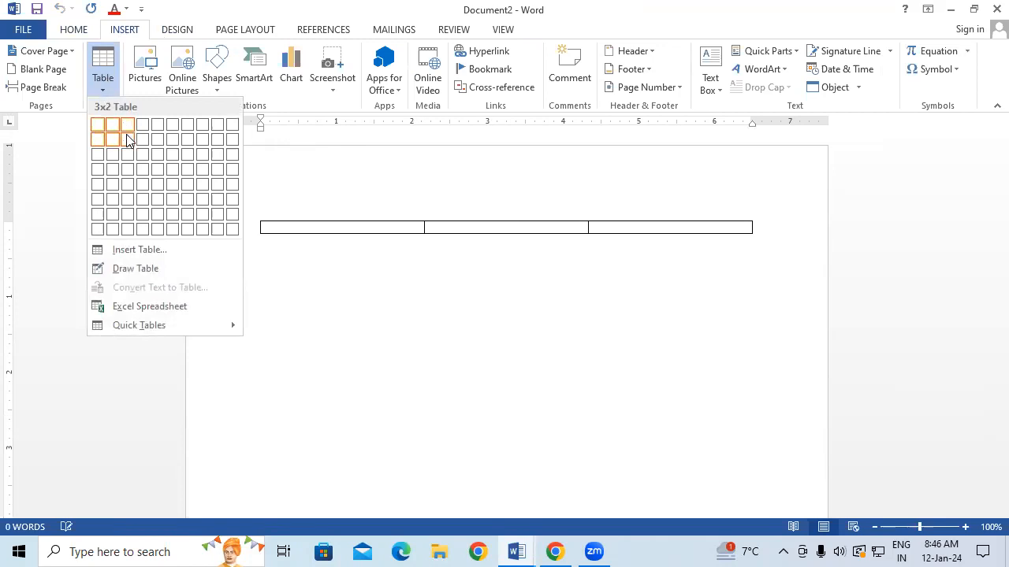
{"action": "left_click", "coordinate": [127, 125]}
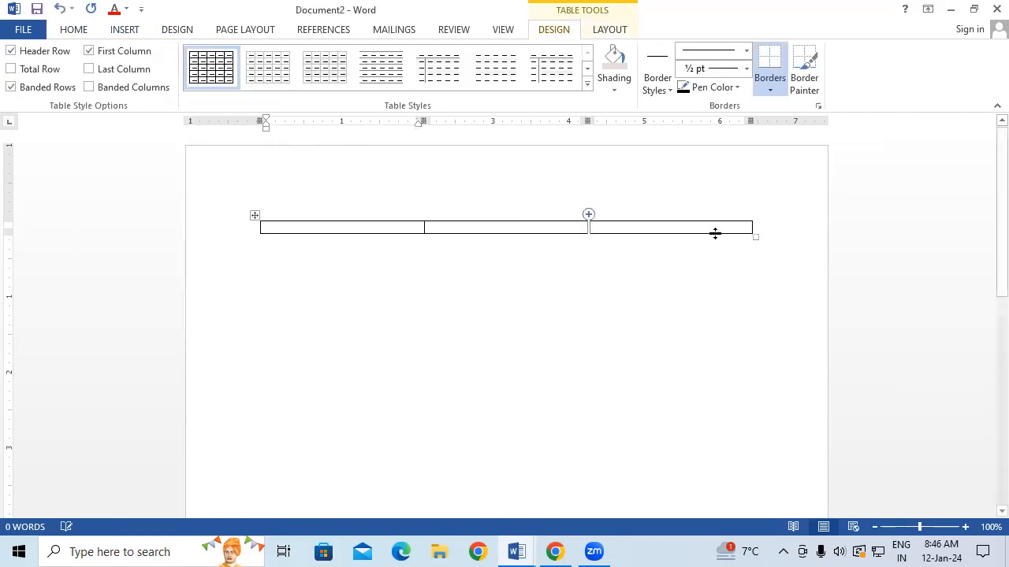
{"action": "left_click_drag", "start_coordinate": [752, 234], "coordinate": [785, 400]}
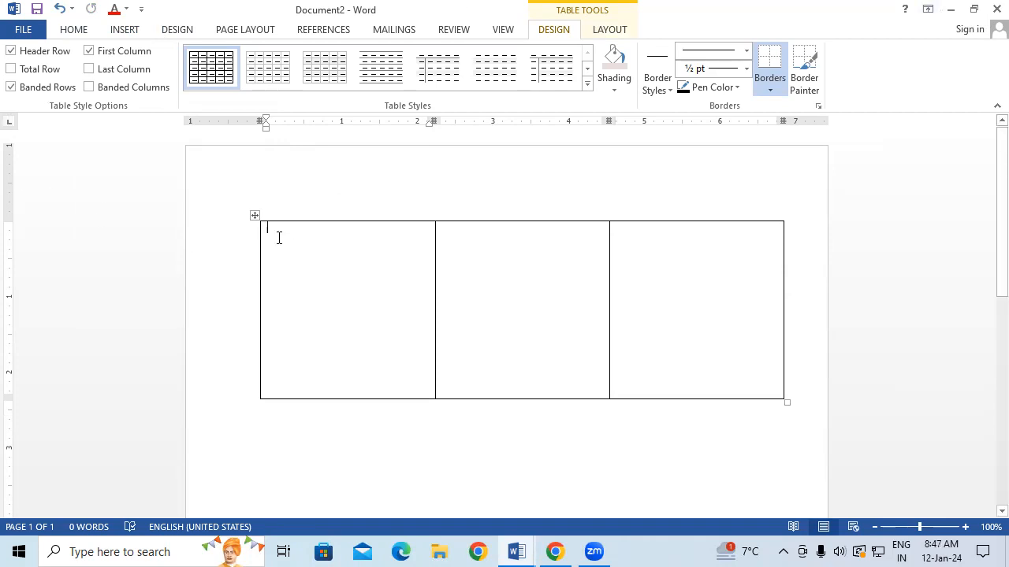
Step: Apply diagonal down and diagonal up borders to all three cells of the new table
{"action": "left_click_drag", "start_coordinate": [278, 238], "coordinate": [689, 442]}
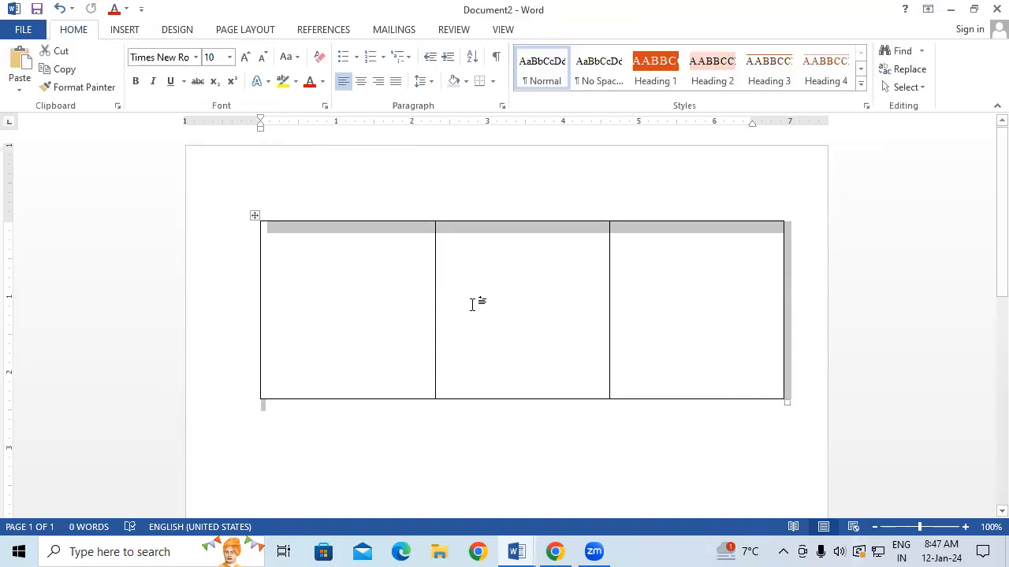
{"action": "left_click", "coordinate": [331, 256]}
{"action": "left_click_drag", "start_coordinate": [331, 259], "coordinate": [655, 346]}
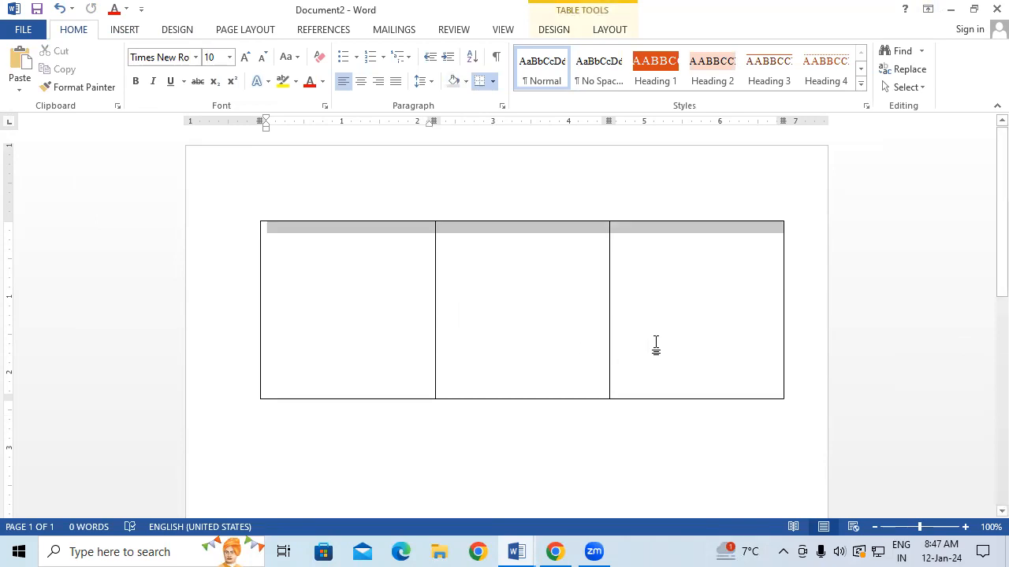
{"action": "left_click", "coordinate": [563, 35]}
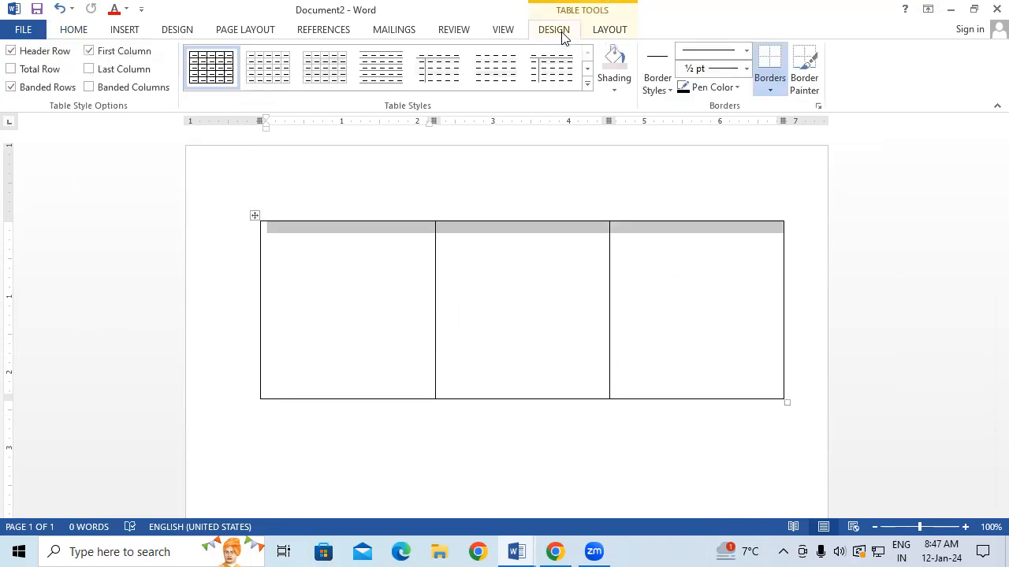
{"action": "left_click", "coordinate": [779, 92]}
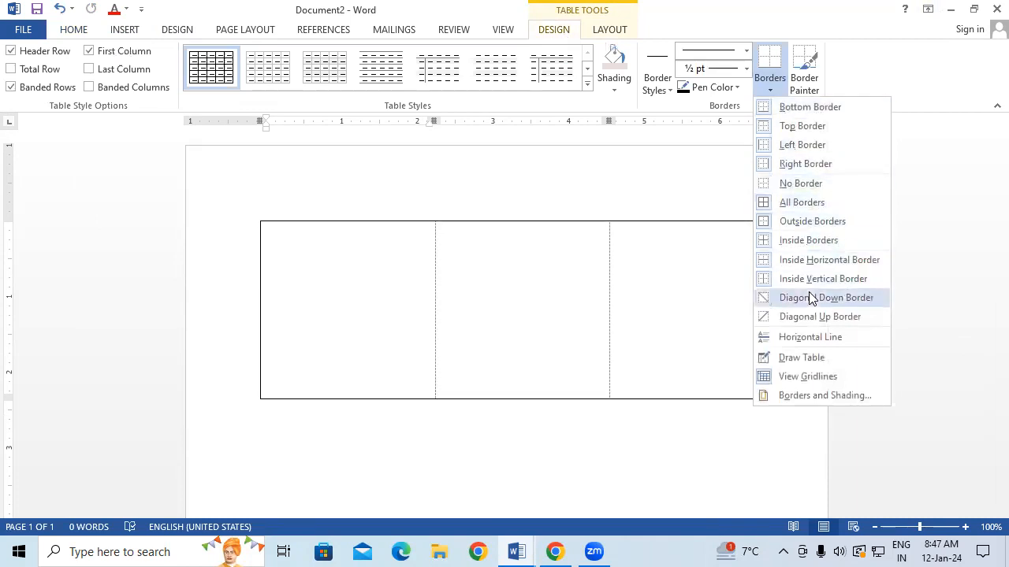
{"action": "left_click", "coordinate": [809, 296]}
{"action": "left_click", "coordinate": [761, 85]}
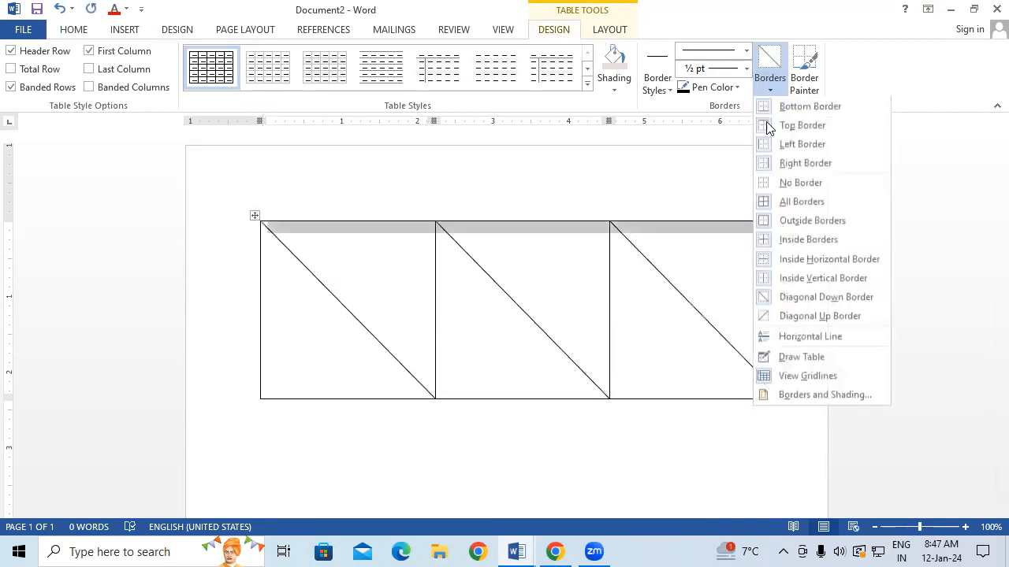
{"action": "left_click", "coordinate": [812, 317]}
{"action": "left_click", "coordinate": [651, 485]}
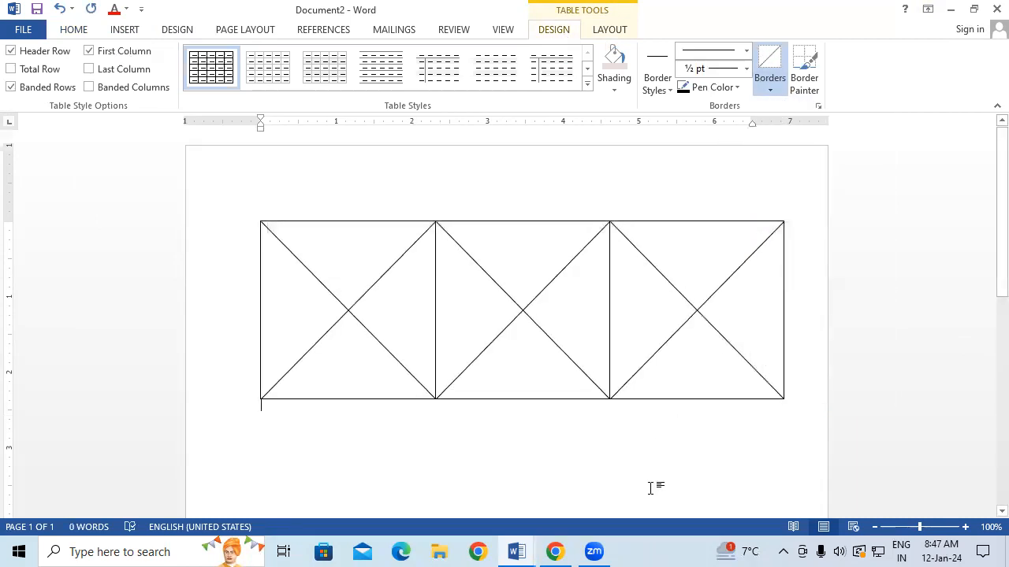
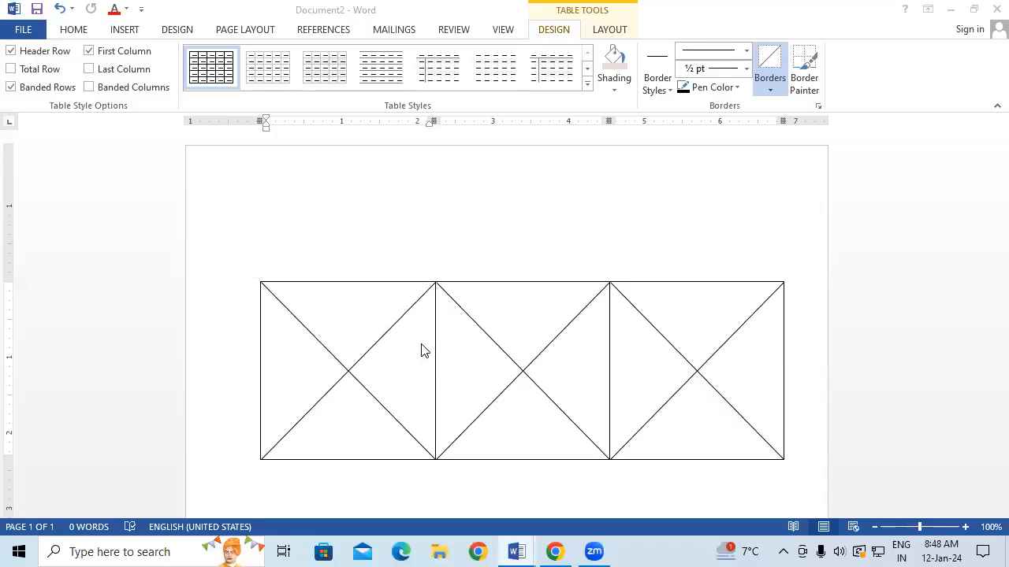
{"action": "left_click", "coordinate": [622, 90]}
{"action": "left_click", "coordinate": [619, 88]}
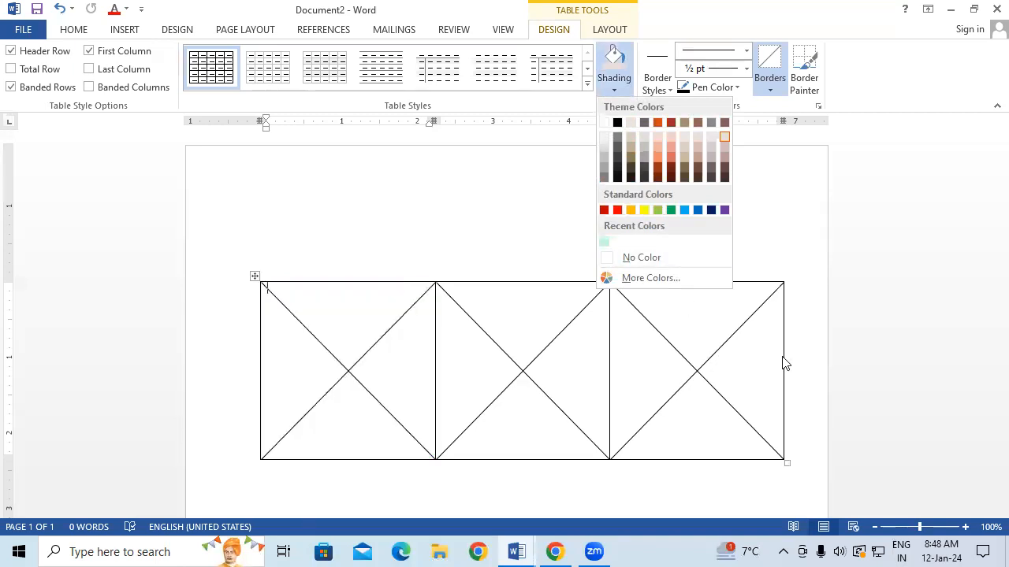
{"action": "left_click", "coordinate": [760, 366]}
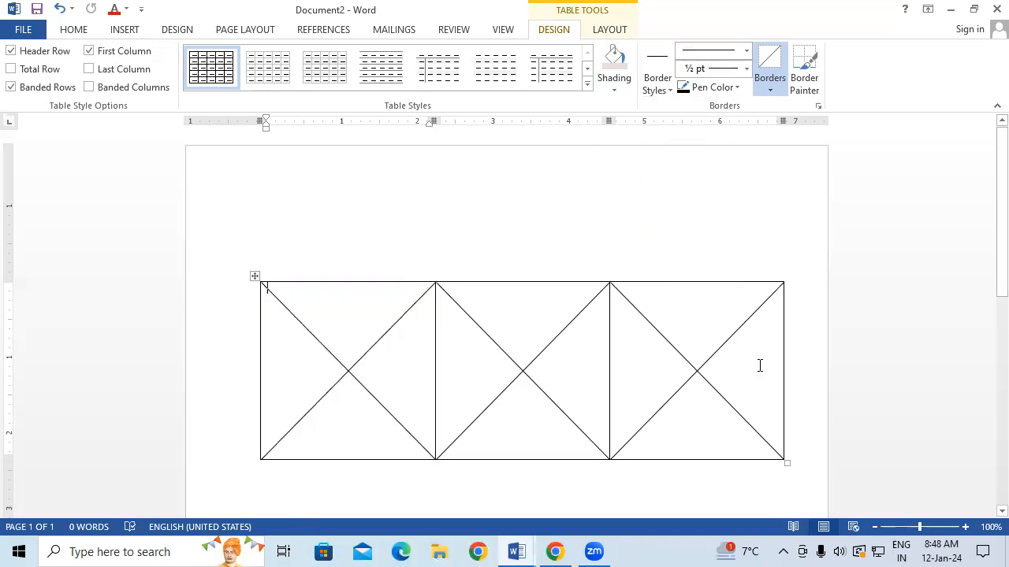
Step: Draw an isosceles triangle about 1.82 inches high and 2.48 inches wide, turned upside down and placed over the first cell
{"action": "left_click", "coordinate": [124, 31]}
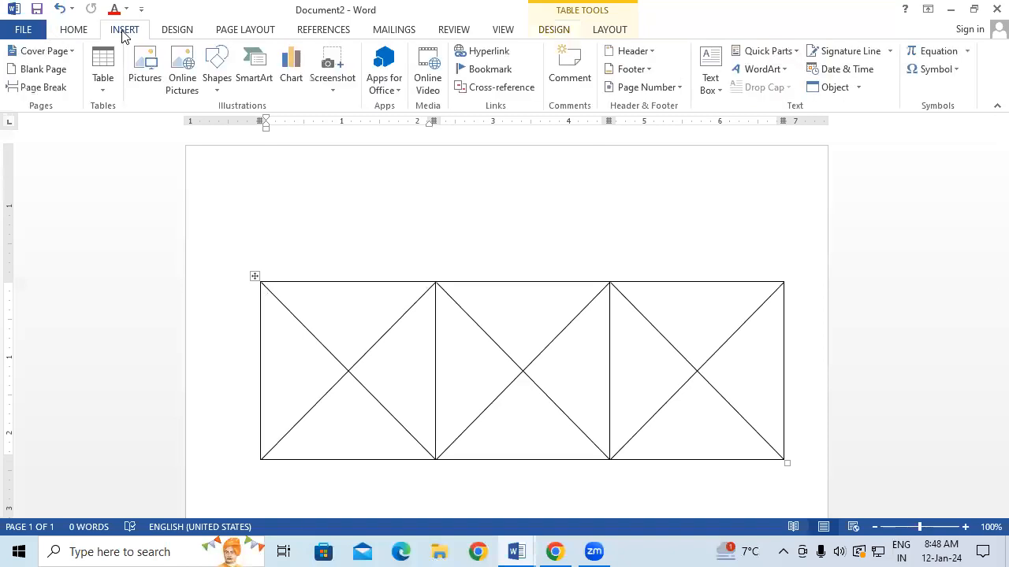
{"action": "left_click", "coordinate": [215, 79]}
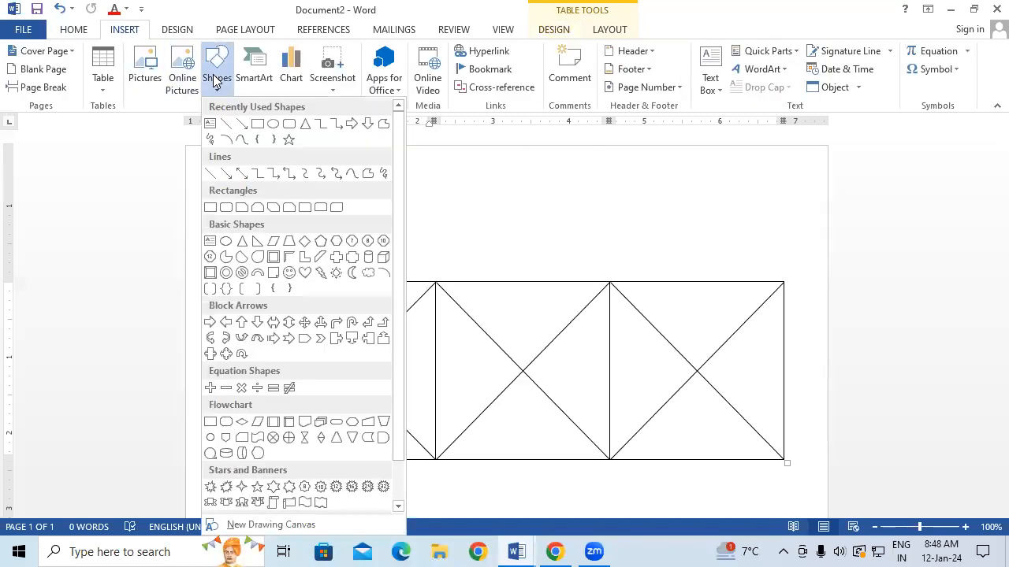
{"action": "left_click", "coordinate": [305, 126]}
{"action": "left_click_drag", "start_coordinate": [307, 235], "coordinate": [494, 371]}
{"action": "mouse_move", "coordinate": [401, 219]}
{"action": "left_mouse_down"}
{"action": "mouse_move", "coordinate": [292, 284]}
{"action": "mouse_move", "coordinate": [370, 379]}
{"action": "mouse_move", "coordinate": [402, 389]}
{"action": "left_mouse_up"}
{"action": "left_click_drag", "start_coordinate": [386, 303], "coordinate": [337, 356]}
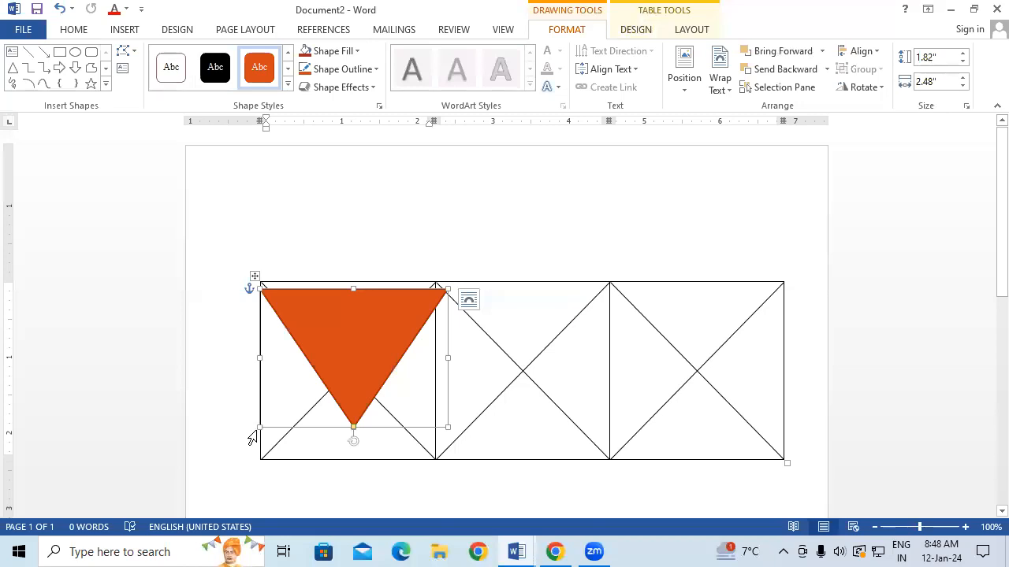
Step: Resize and align the triangle to about 1.23 by 2.26 inches so it covers the upper section between the first cell's diagonals
{"action": "mouse_move", "coordinate": [261, 427]}
{"action": "left_mouse_down"}
{"action": "mouse_move", "coordinate": [300, 376]}
{"action": "mouse_move", "coordinate": [285, 341]}
{"action": "mouse_move", "coordinate": [381, 328]}
{"action": "mouse_move", "coordinate": [331, 313]}
{"action": "mouse_move", "coordinate": [340, 313]}
{"action": "left_mouse_up"}
{"action": "left_click_drag", "start_coordinate": [342, 383], "coordinate": [347, 383]}
{"action": "left_click_drag", "start_coordinate": [352, 336], "coordinate": [360, 341]}
{"action": "left_click_drag", "start_coordinate": [360, 385], "coordinate": [340, 354]}
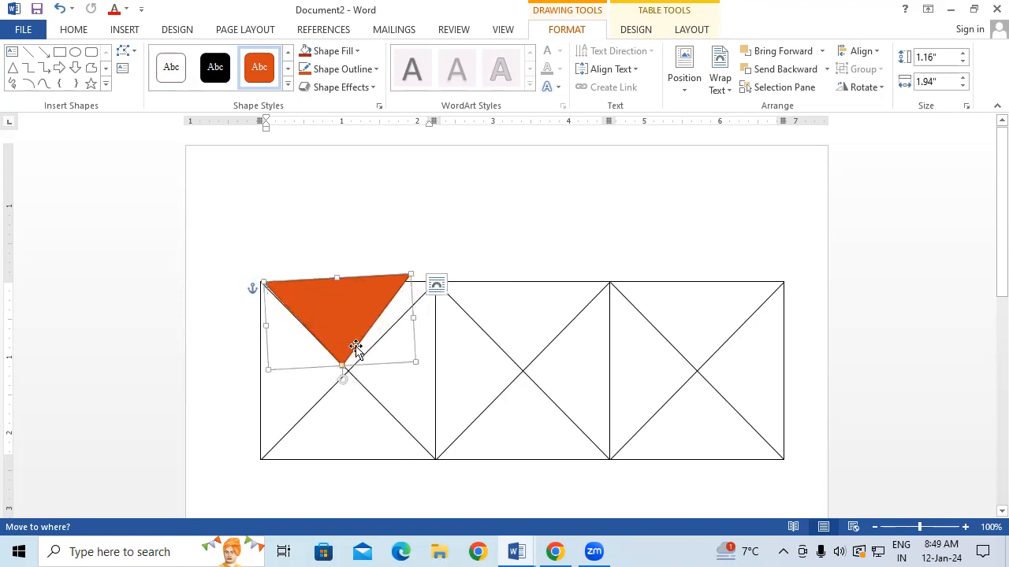
{"action": "left_click_drag", "start_coordinate": [338, 379], "coordinate": [339, 378]}
{"action": "left_click_drag", "start_coordinate": [413, 365], "coordinate": [433, 377]}
{"action": "left_click_drag", "start_coordinate": [266, 377], "coordinate": [268, 365]}
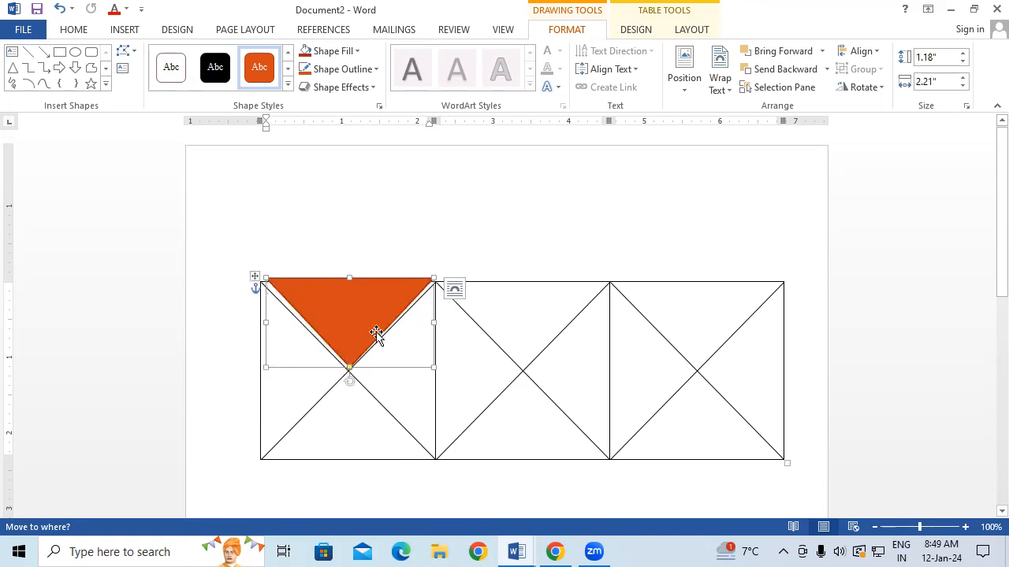
{"action": "left_click_drag", "start_coordinate": [376, 326], "coordinate": [371, 323]}
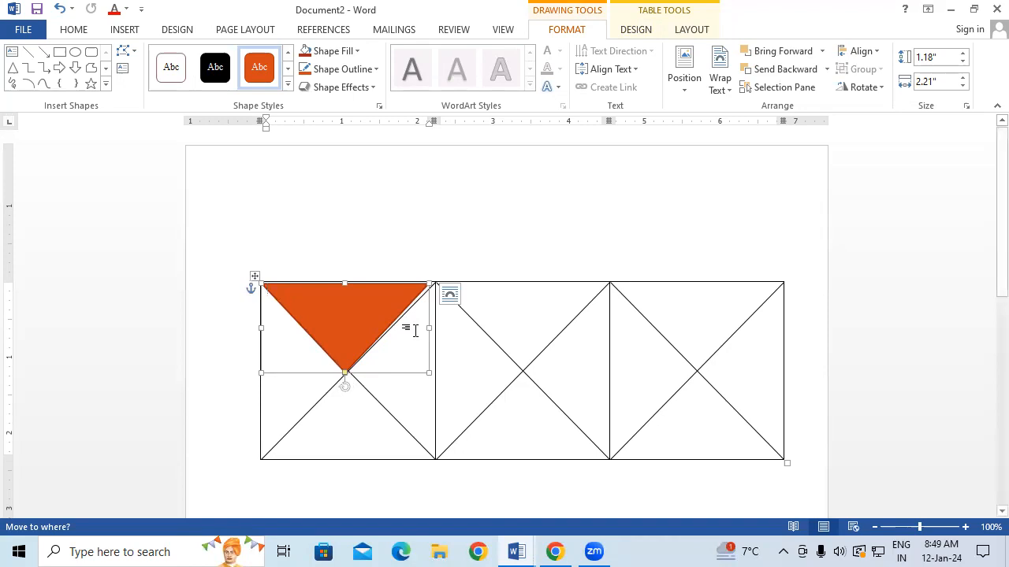
{"action": "left_click_drag", "start_coordinate": [428, 325], "coordinate": [432, 325]}
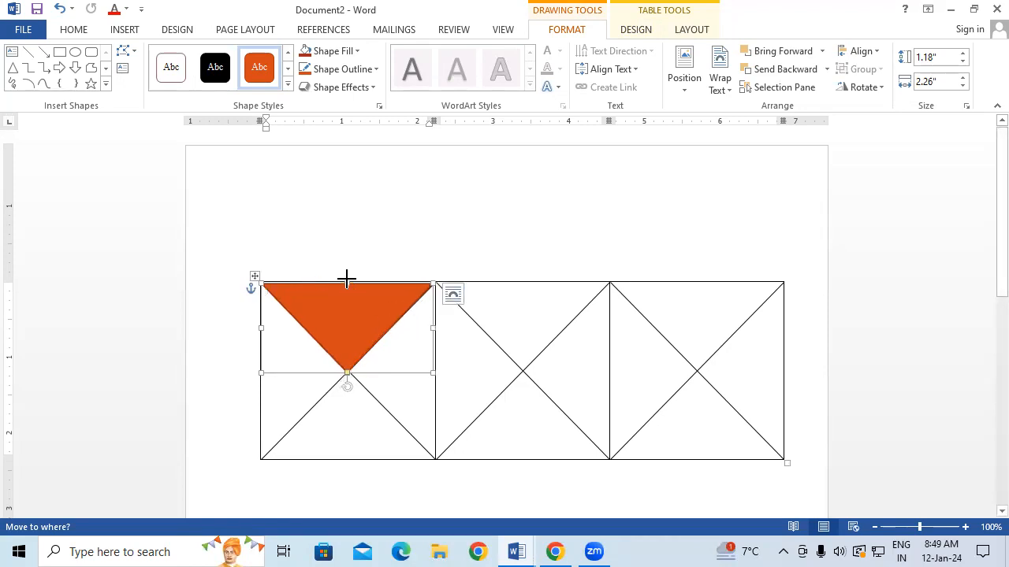
{"action": "left_click_drag", "start_coordinate": [346, 279], "coordinate": [344, 275]}
{"action": "left_click", "coordinate": [536, 335]}
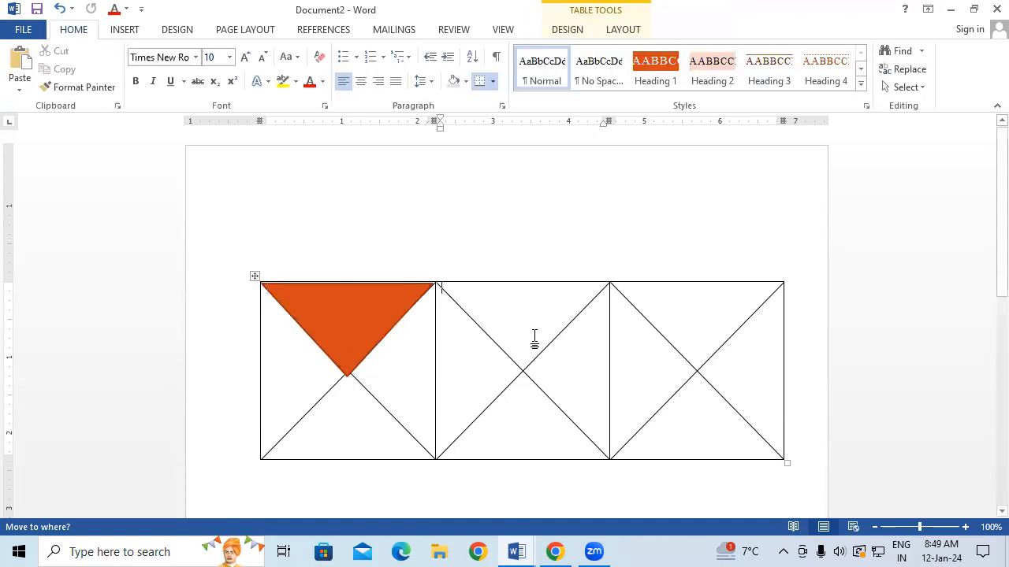
Step: Copy the orange triangle into the matching upper sections of the second and third cells
{"action": "left_click", "coordinate": [363, 327]}
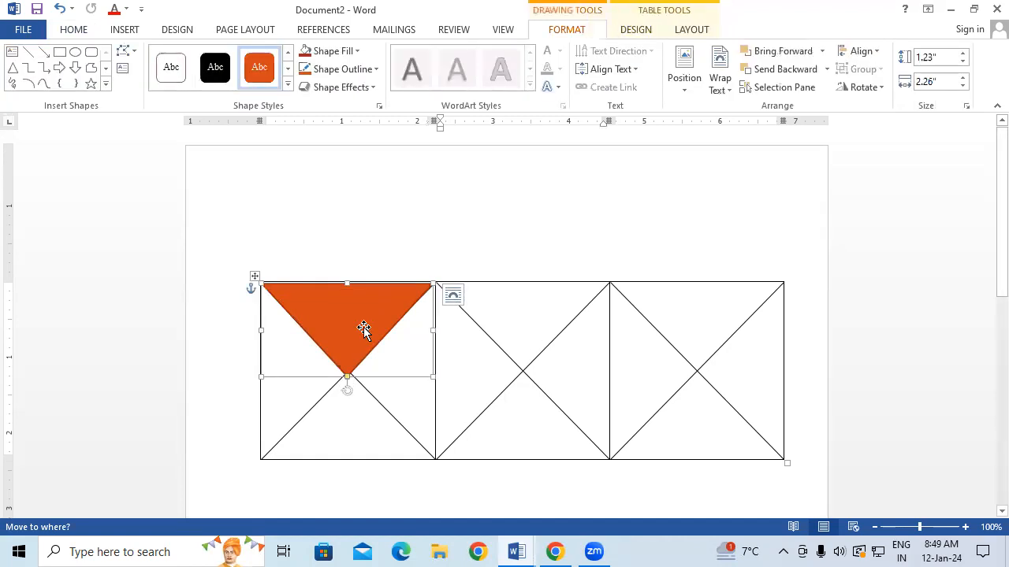
{"action": "left_click_drag", "start_coordinate": [364, 327], "coordinate": [532, 317], "text": "ctrl"}
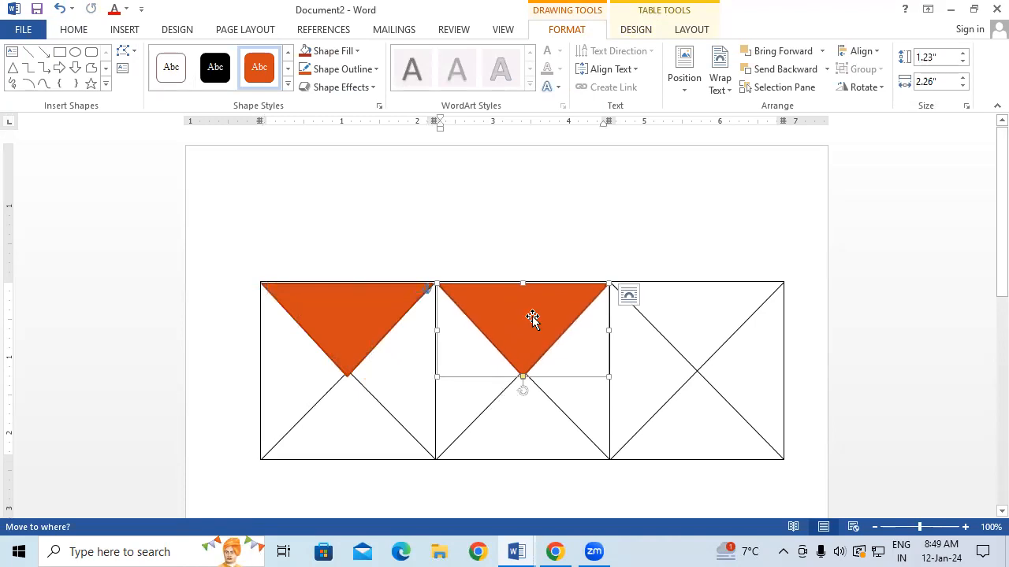
{"action": "left_click_drag", "start_coordinate": [532, 316], "coordinate": [695, 317], "text": "ctrl"}
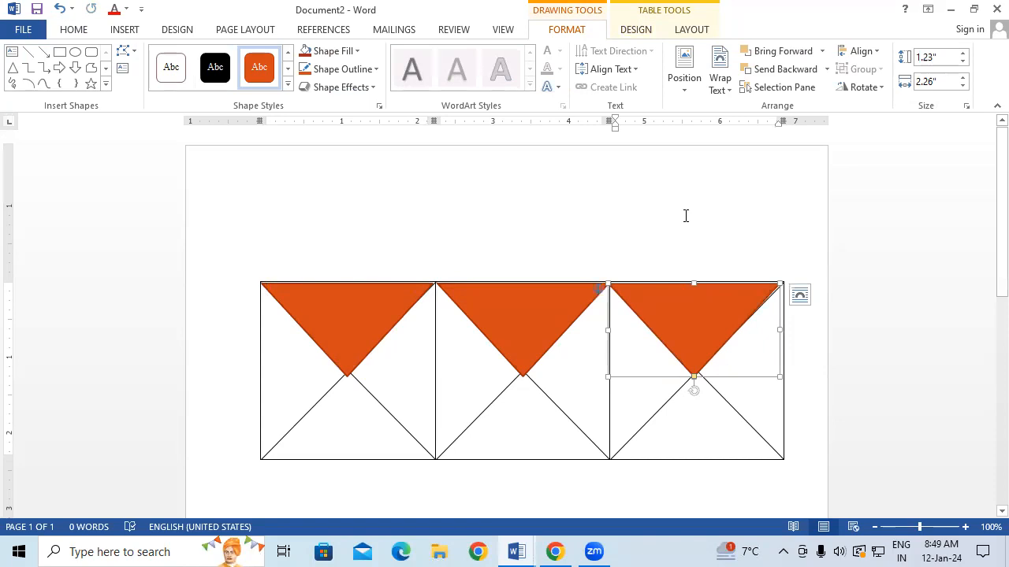
Step: Undo the placement of the triangle copy in the third cell and delete all of the document's content
{"action": "key", "text": "ctrl+z"}
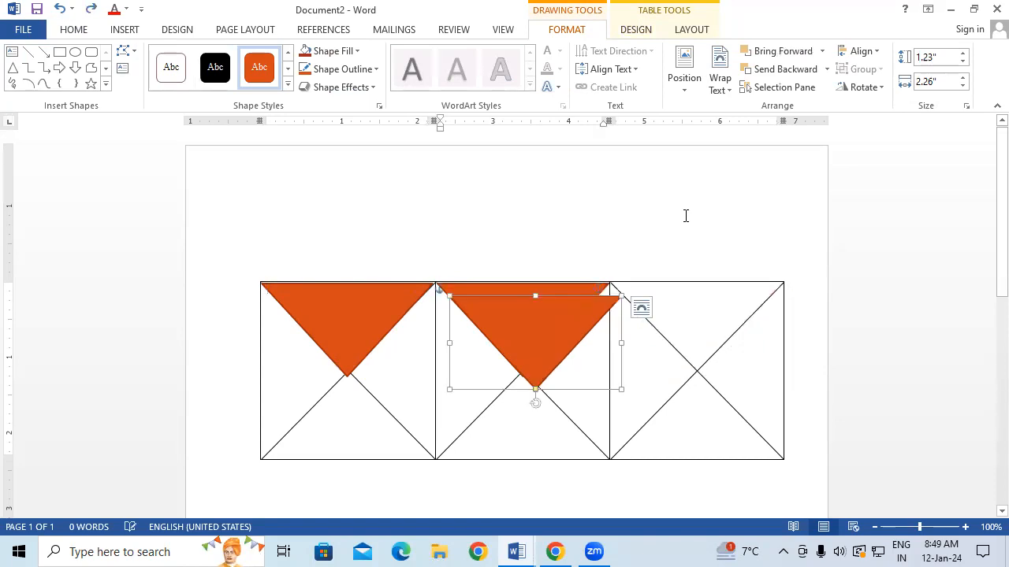
{"action": "key", "text": "ctrl+a"}
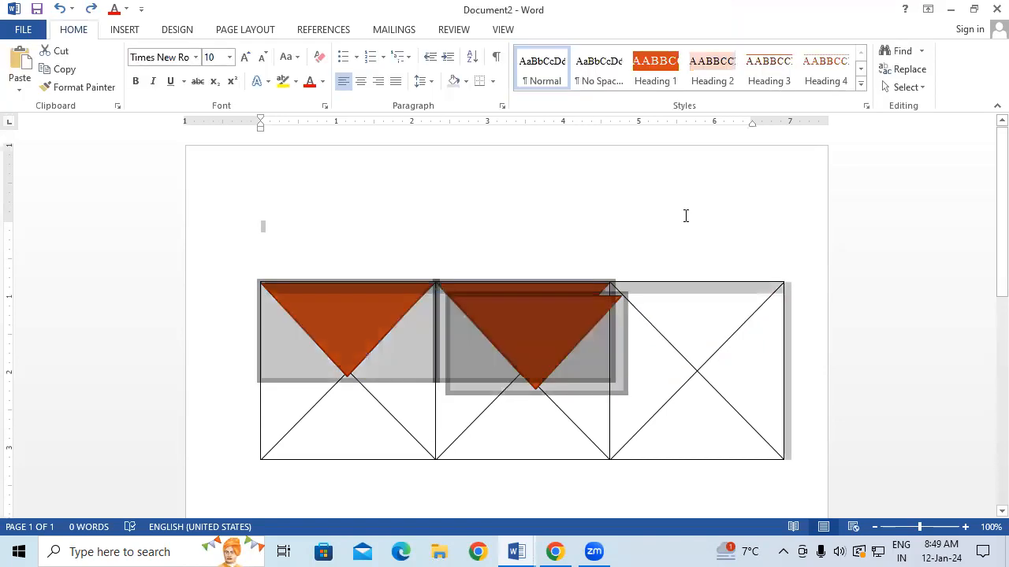
{"action": "key", "text": "Delete"}
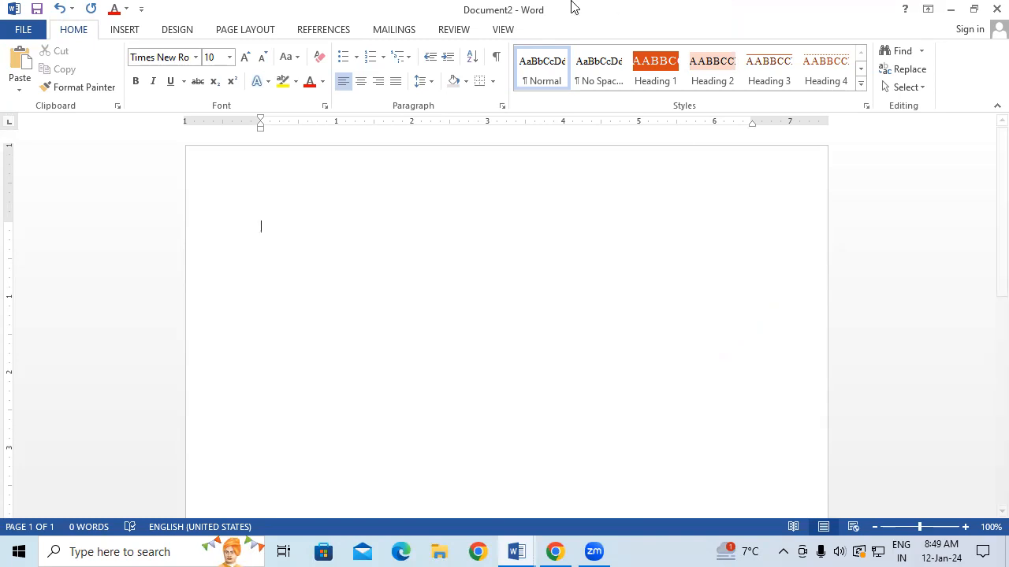
{"action": "left_click", "coordinate": [131, 38]}
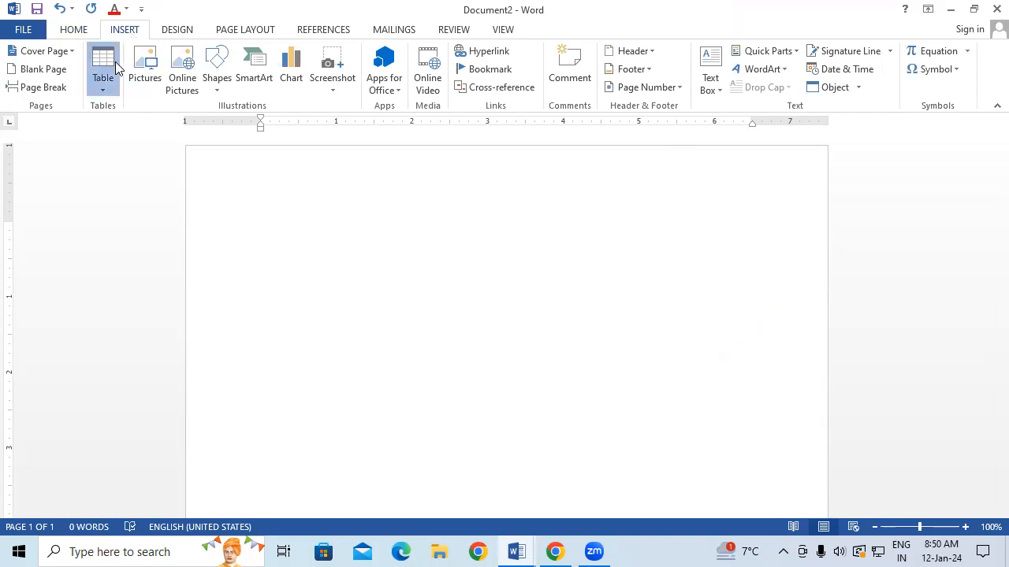
{"action": "left_click", "coordinate": [115, 62]}
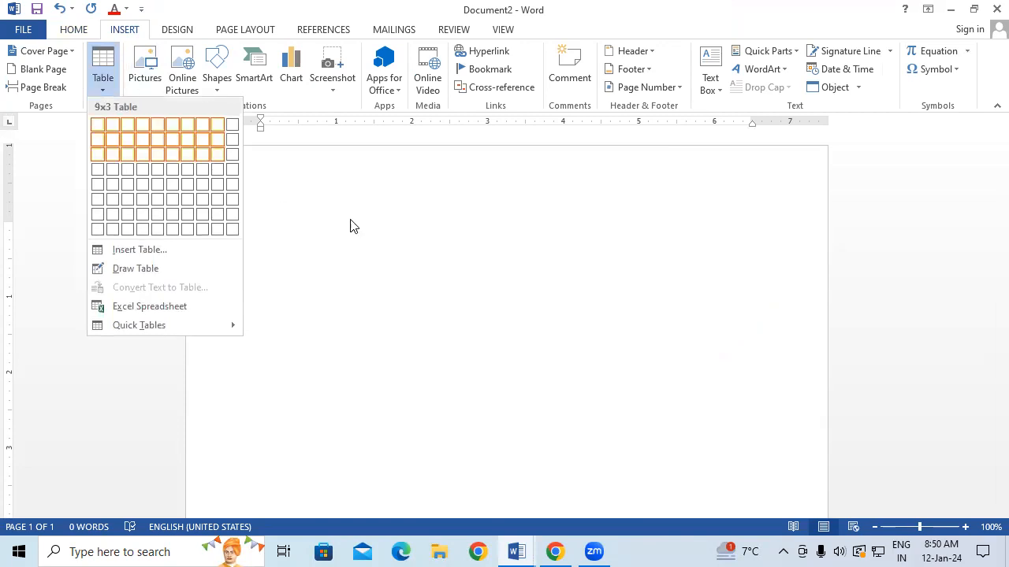
{"action": "left_click", "coordinate": [464, 241]}
{"action": "left_click", "coordinate": [218, 83]}
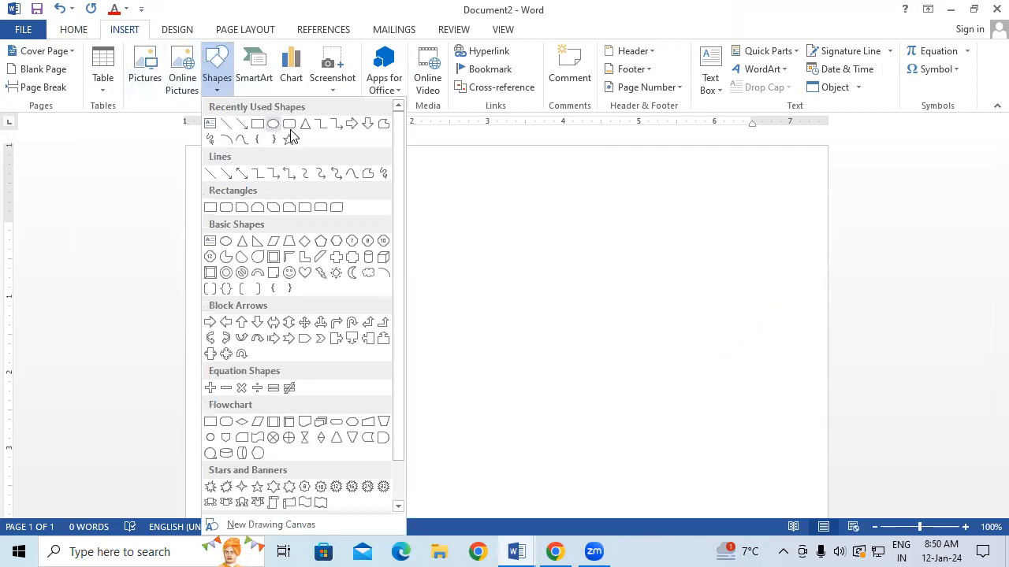
{"action": "left_click", "coordinate": [221, 57]}
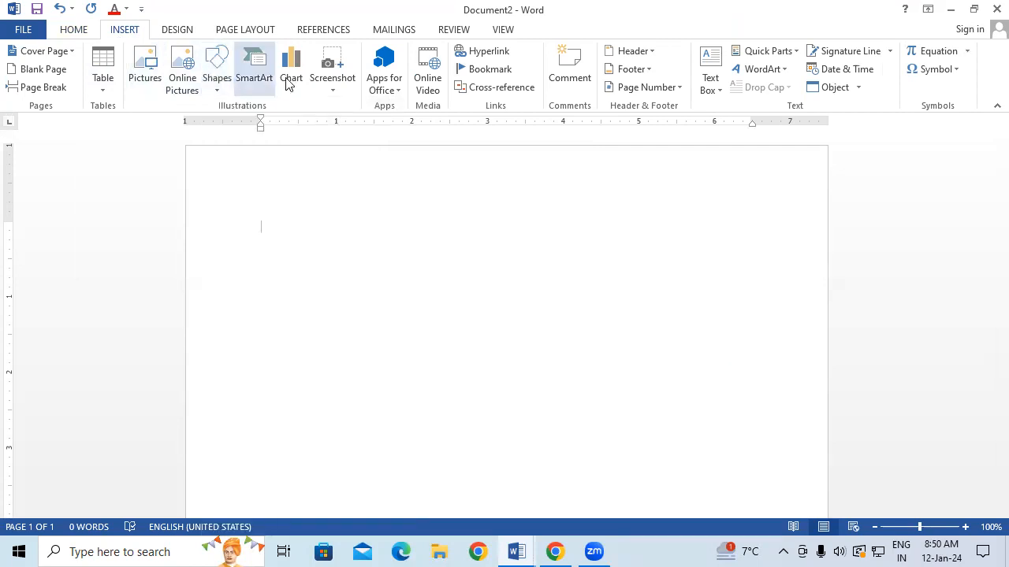
Step: Draw a rounded rectangle about 0.91 inches high and 2.15 inches wide near the page's upper-right corner
{"action": "left_click", "coordinate": [217, 73]}
{"action": "left_click", "coordinate": [289, 123]}
{"action": "mouse_move", "coordinate": [561, 164]}
{"action": "left_mouse_down"}
{"action": "mouse_move", "coordinate": [673, 223]}
{"action": "mouse_move", "coordinate": [723, 231]}
{"action": "left_mouse_up"}
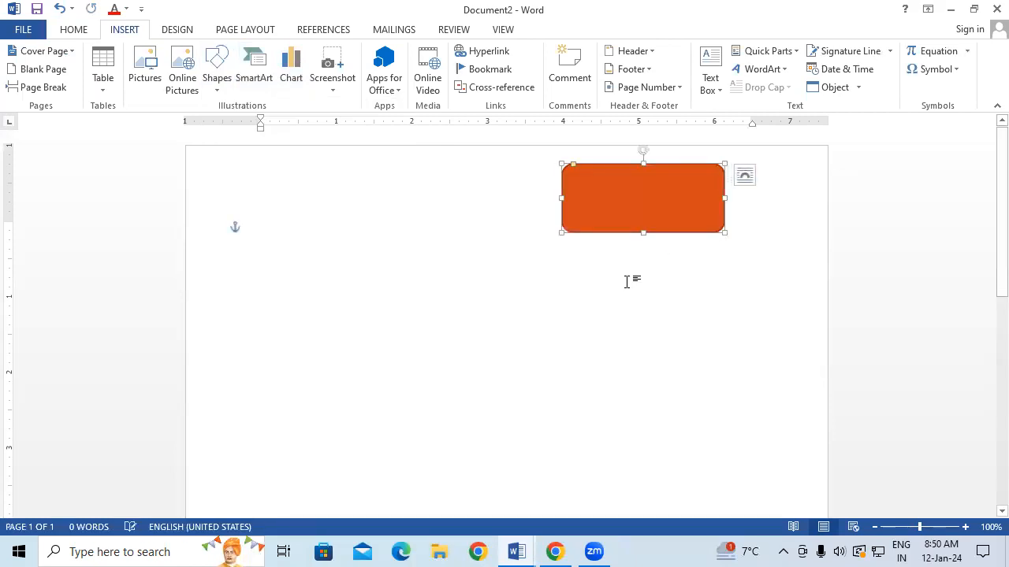
Step: Remove the fill from the rounded rectangle so only its outline is drawn
{"action": "right_click", "coordinate": [647, 217]}
{"action": "key", "text": "Escape"}
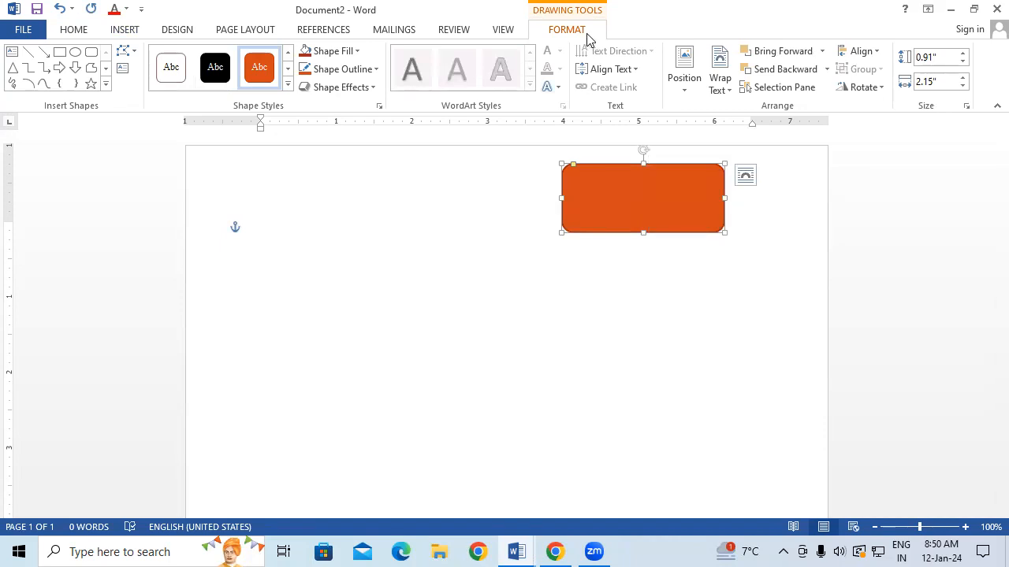
{"action": "left_click", "coordinate": [360, 52]}
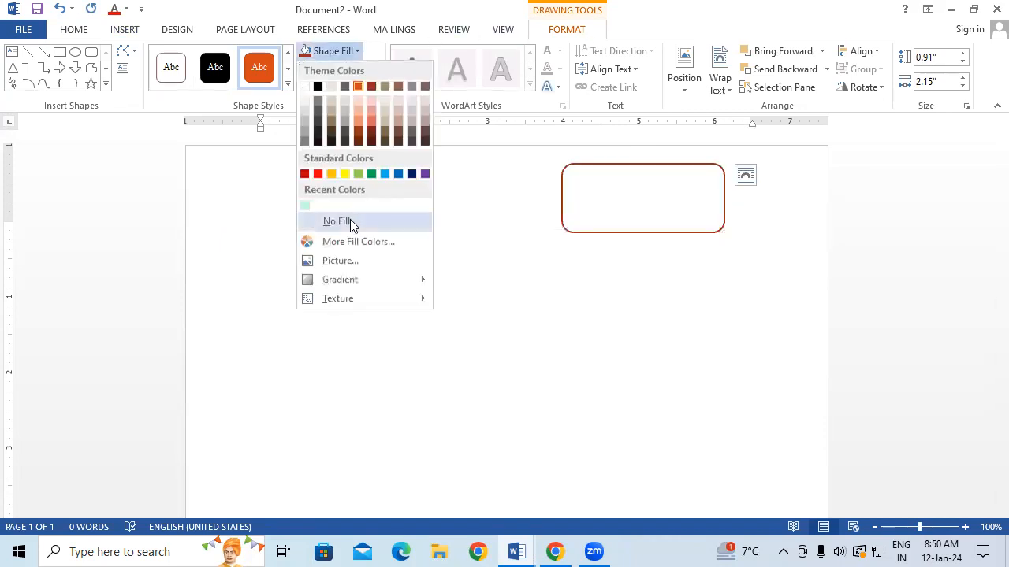
{"action": "left_click", "coordinate": [349, 220]}
{"action": "left_click", "coordinate": [442, 281]}
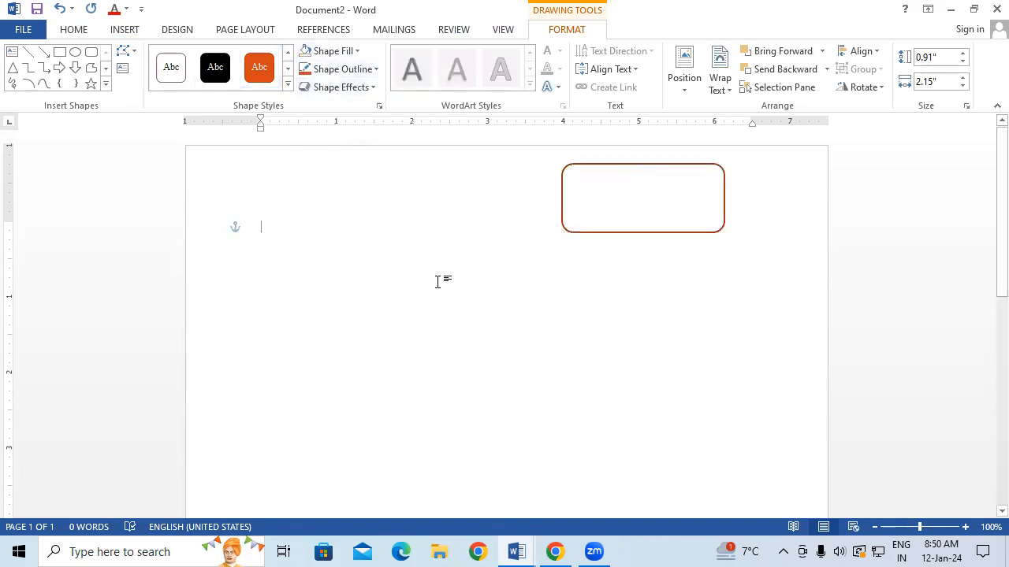
Step: Add the text "DATE" followed by a dotted line inside the rounded rectangle
{"action": "left_click", "coordinate": [602, 166]}
{"action": "right_click", "coordinate": [601, 166]}
{"action": "left_click", "coordinate": [648, 259]}
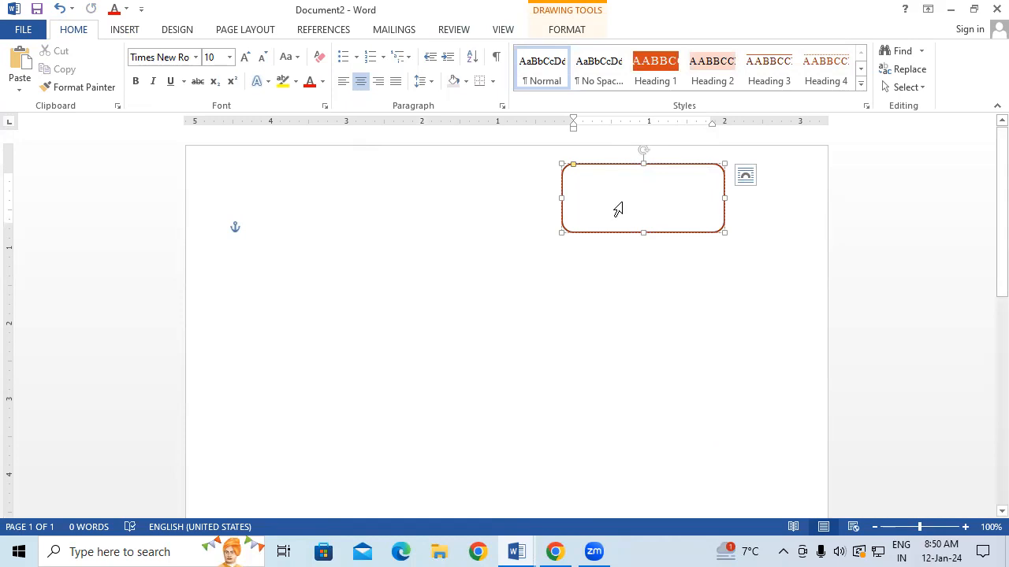
{"action": "type", "text": "Com"}
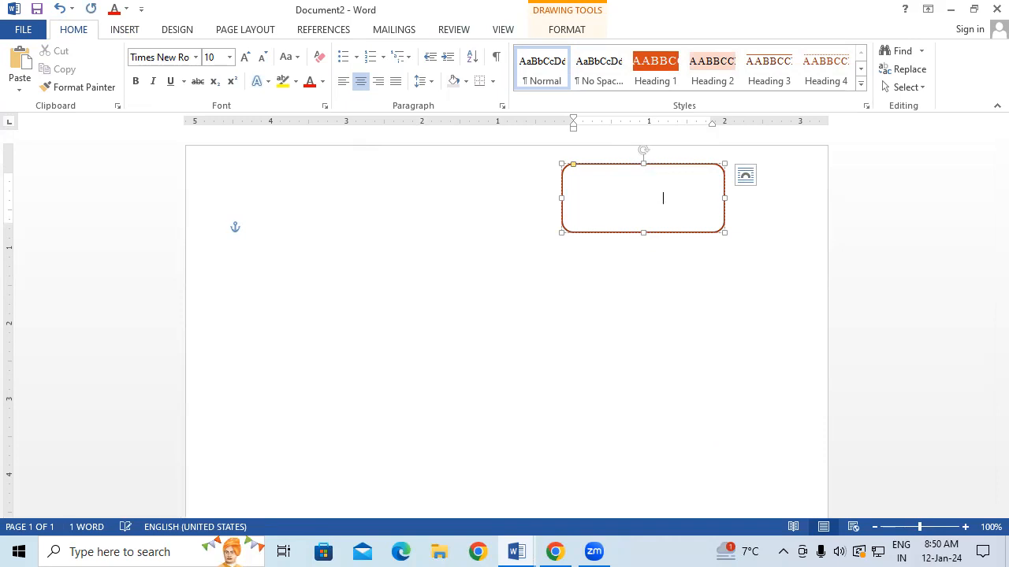
Step: Set the font colour of the DATE line in the rounded rectangle to black
{"action": "double_click", "coordinate": [624, 203]}
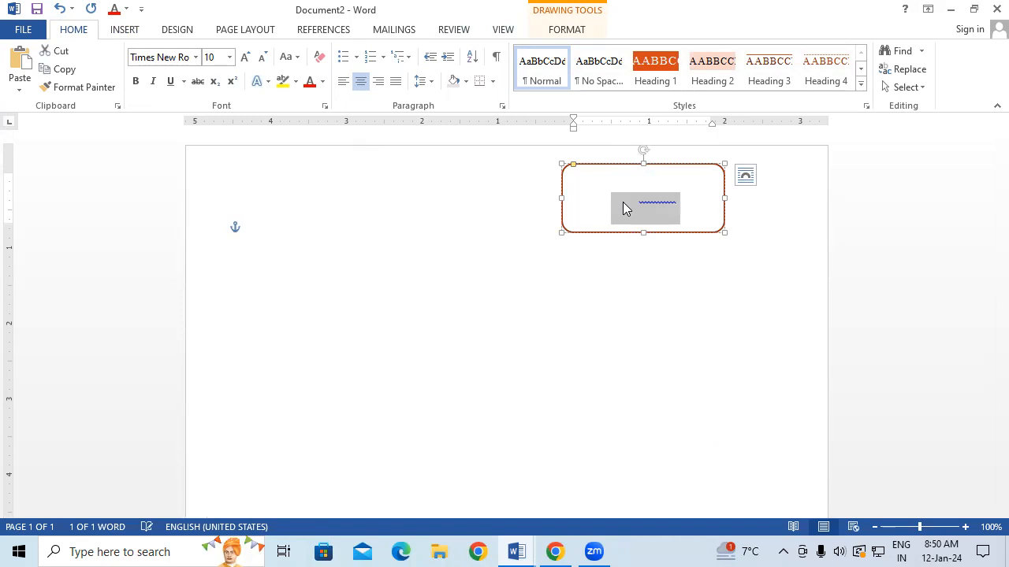
{"action": "left_click", "coordinate": [322, 82]}
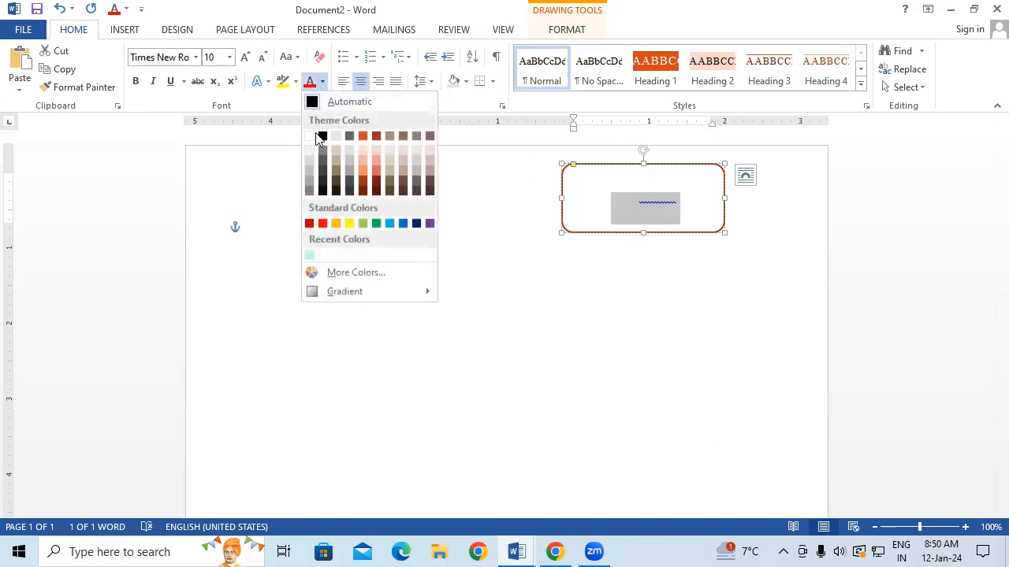
{"action": "left_click", "coordinate": [322, 138]}
Step: Extend the dots after DATE and add a second line reading "PAGE NO" followed by a dotted line
{"action": "left_click", "coordinate": [686, 208]}
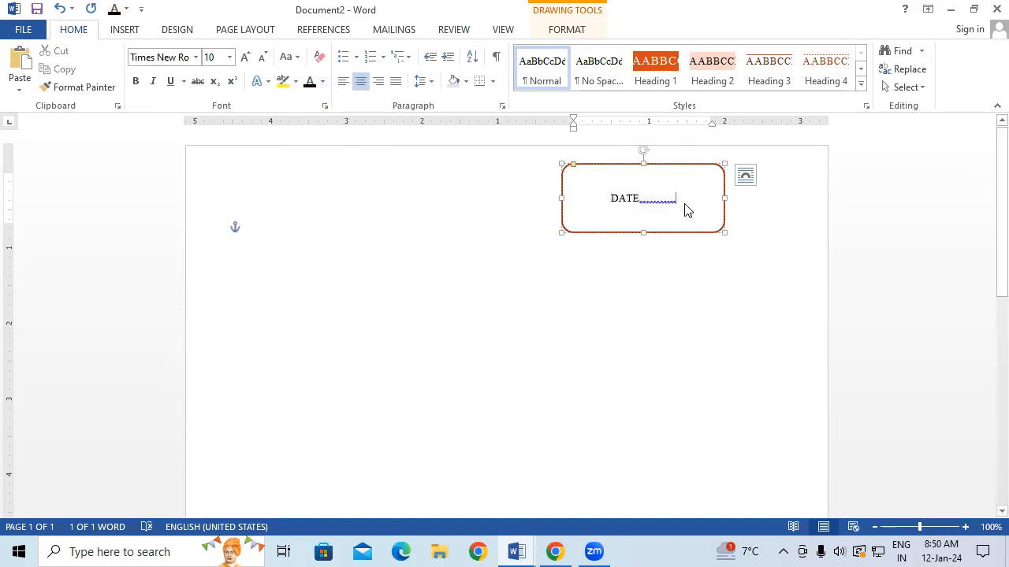
{"action": "type", "text": "....................."}
{"action": "key", "text": "Return"}
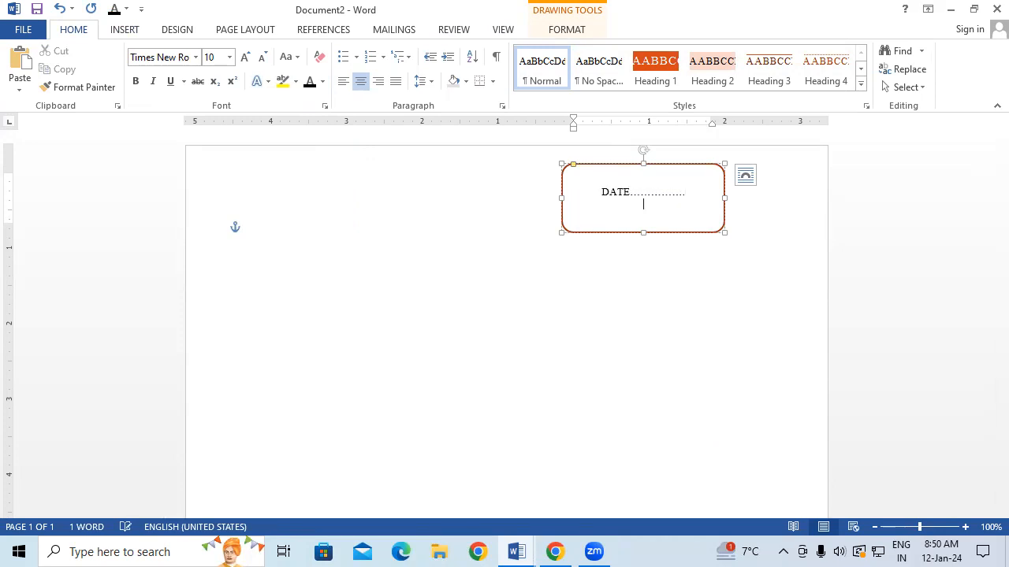
{"action": "type", "text": "PAGE N"}
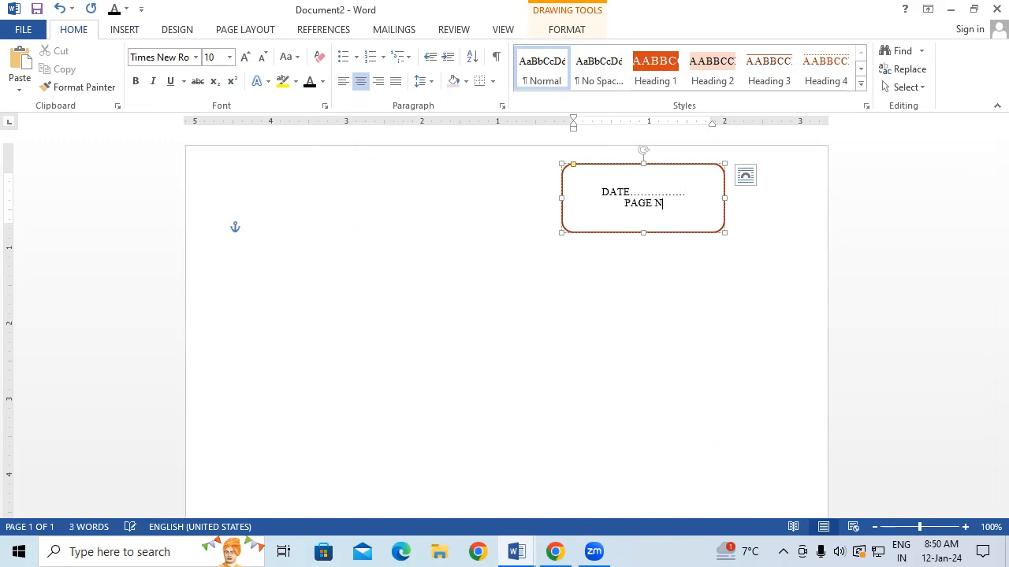
{"action": "type", "text": "O.............."}
Step: Set the DATE and PAGE NO lines to font size 14
{"action": "left_click_drag", "start_coordinate": [599, 191], "coordinate": [667, 216]}
{"action": "key", "text": "ctrl+shift+period"}
{"action": "key", "text": "ctrl+shift+period"}
{"action": "key", "text": "ctrl+shift+period"}
{"action": "key", "text": "ctrl+shift+period"}
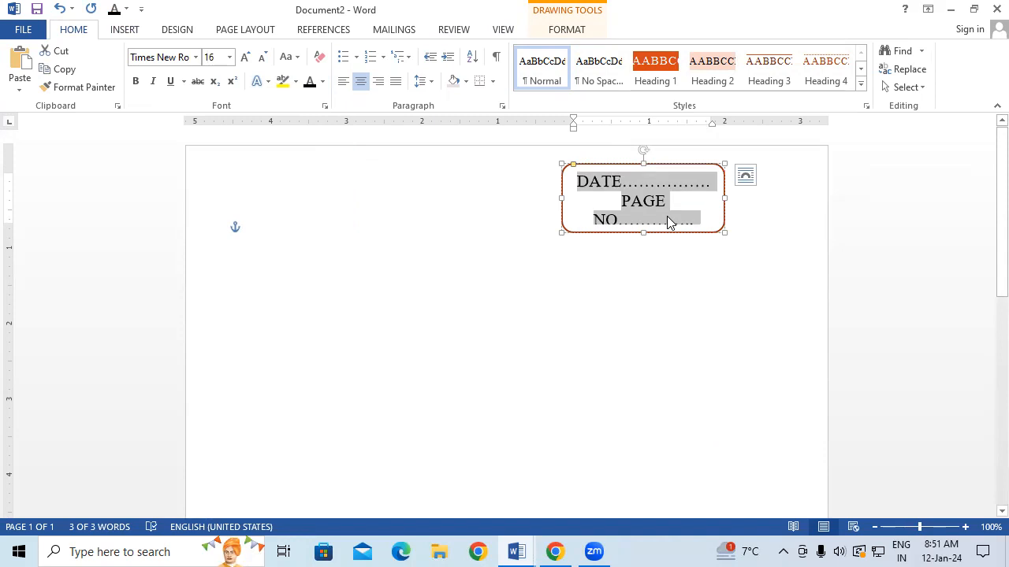
{"action": "key", "text": "ctrl+shift+comma"}
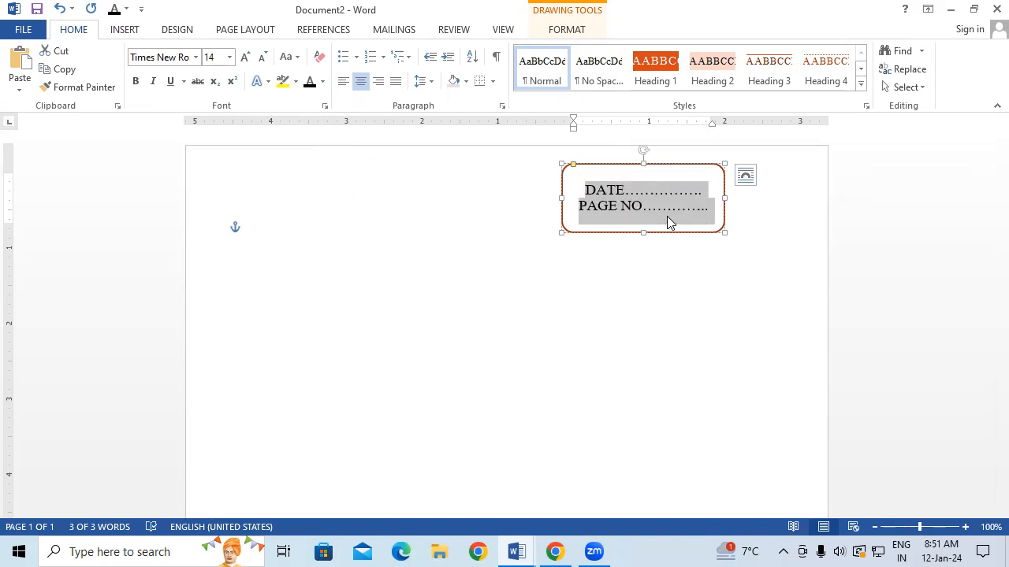
Step: Left-align both the DATE line and the PAGE NO line inside the box
{"action": "left_click", "coordinate": [596, 213]}
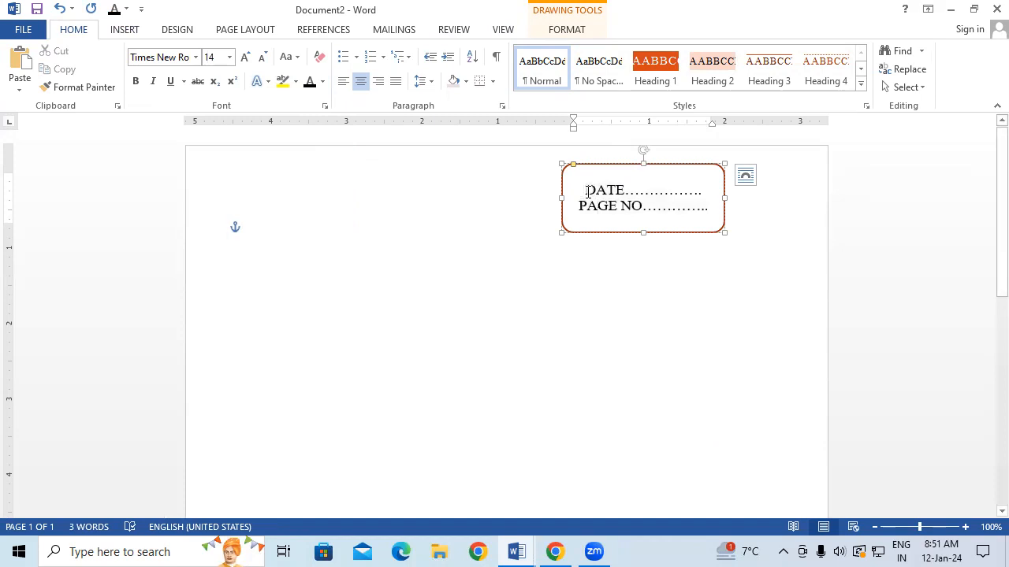
{"action": "key", "text": "ctrl+l"}
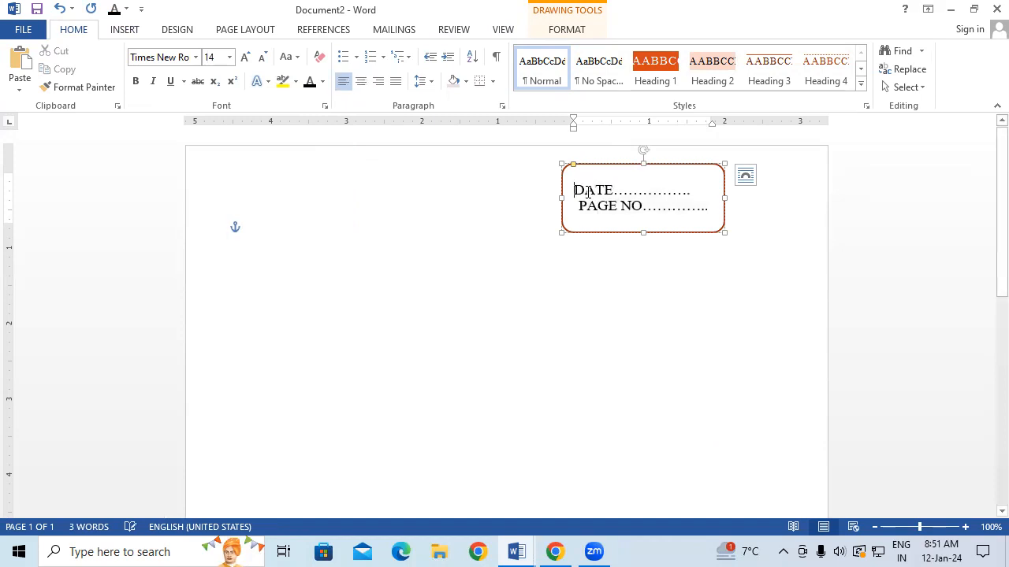
{"action": "left_click", "coordinate": [580, 205]}
{"action": "key", "text": "ctrl+l"}
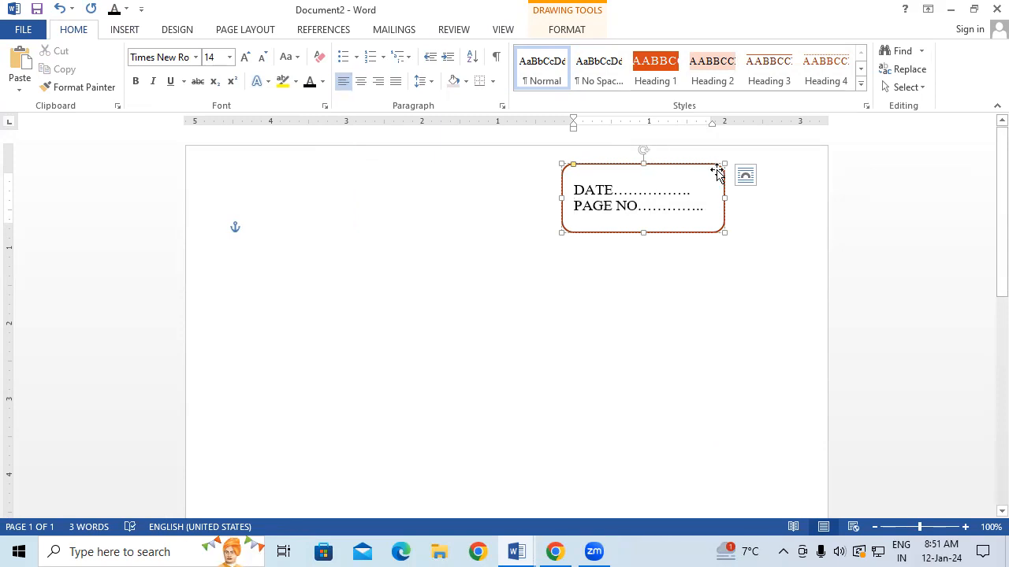
Step: Shrink the rounded box around its text to about 0.72 inches high and 2.05 inches wide
{"action": "left_click_drag", "start_coordinate": [710, 196], "coordinate": [705, 196]}
{"action": "left_click_drag", "start_coordinate": [635, 233], "coordinate": [637, 218]}
{"action": "left_click_drag", "start_coordinate": [711, 190], "coordinate": [717, 190]}
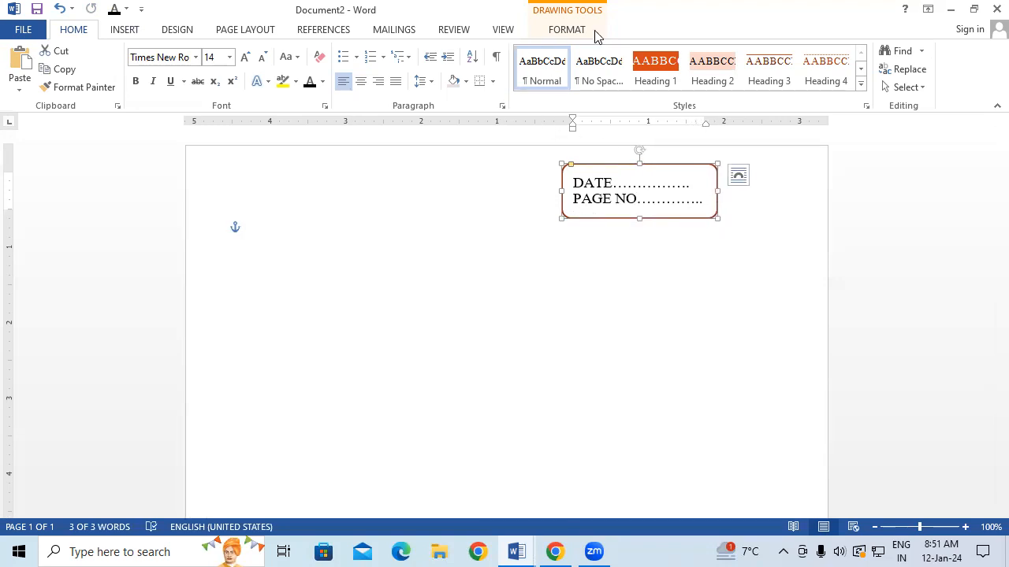
Step: Fill the rounded box with black and give its text a white outline
{"action": "left_click", "coordinate": [567, 32]}
{"action": "left_click", "coordinate": [321, 53]}
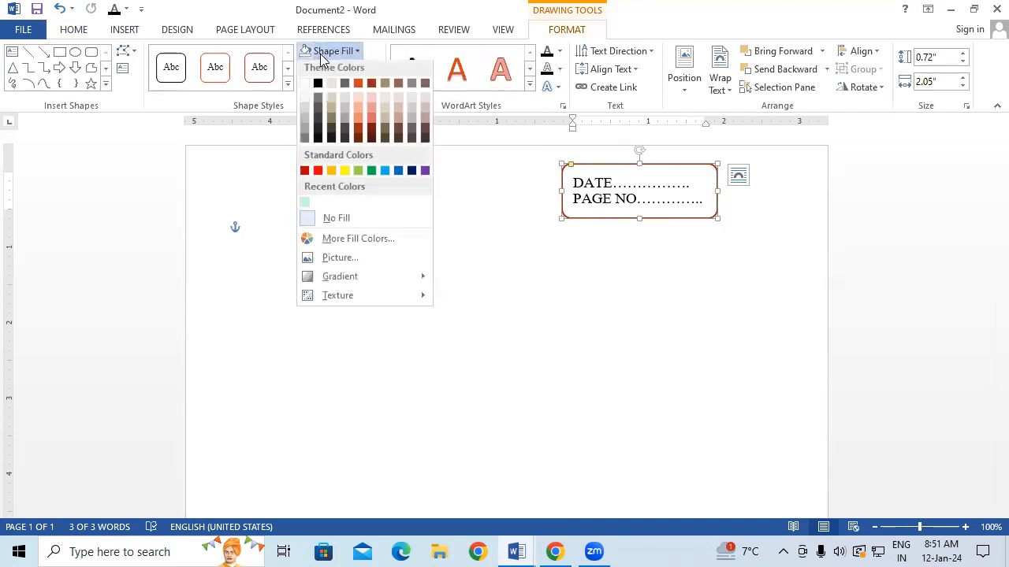
{"action": "left_click", "coordinate": [318, 85]}
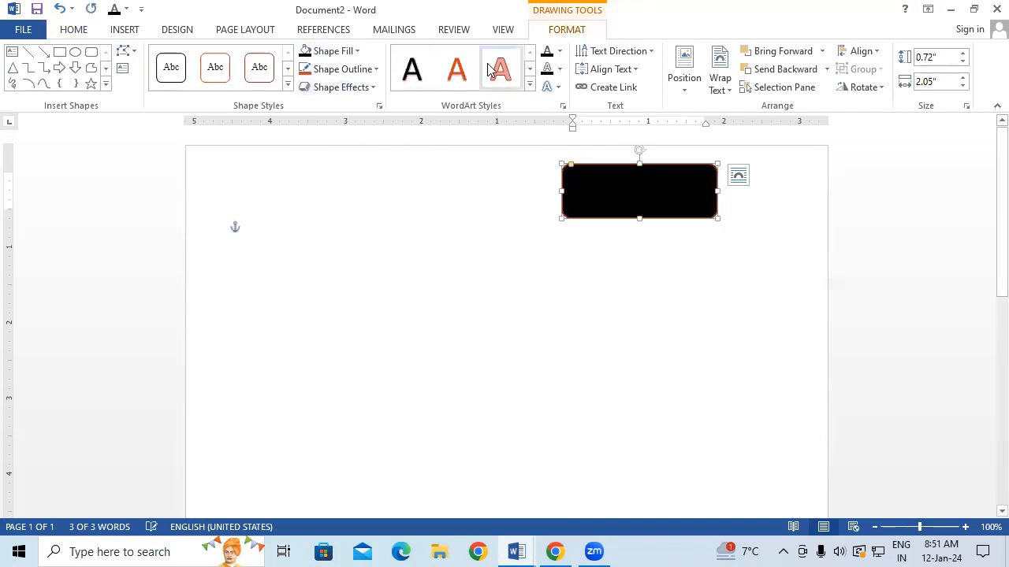
{"action": "left_click", "coordinate": [558, 69]}
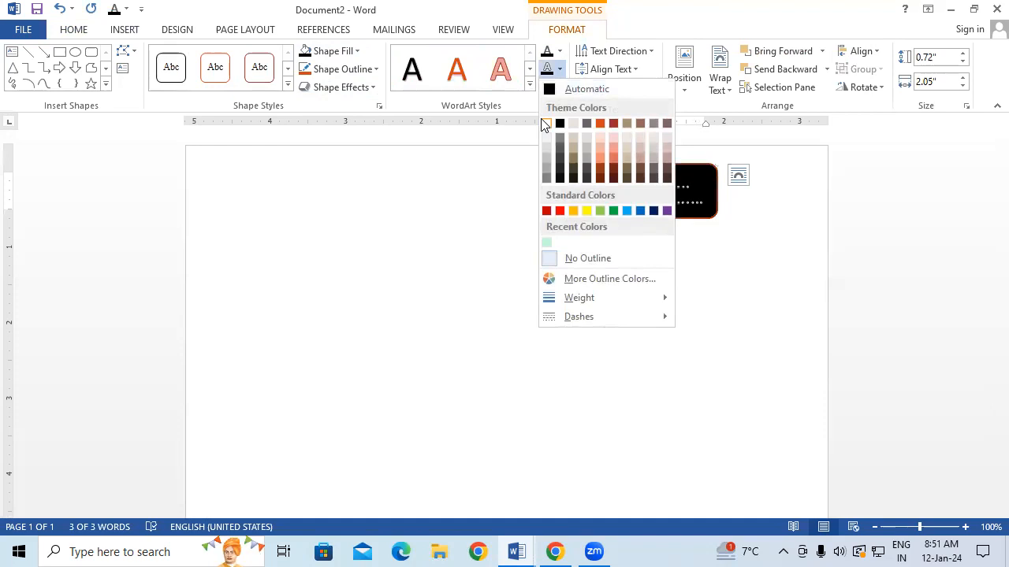
{"action": "left_click", "coordinate": [546, 124]}
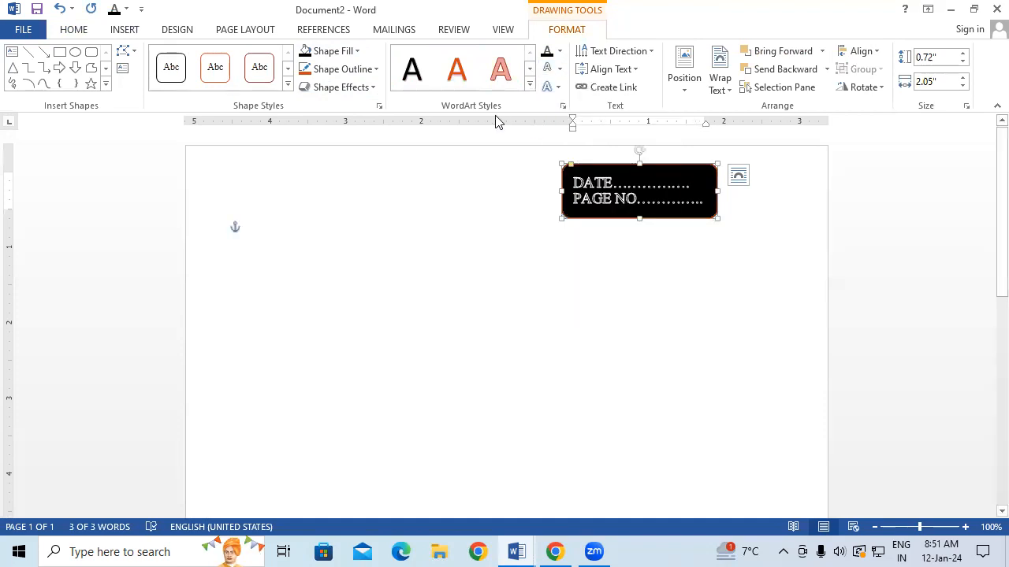
Step: Change the box's text font to Calibri and shift the box slightly up and to the right on the page
{"action": "left_click", "coordinate": [73, 30]}
{"action": "left_click", "coordinate": [196, 57]}
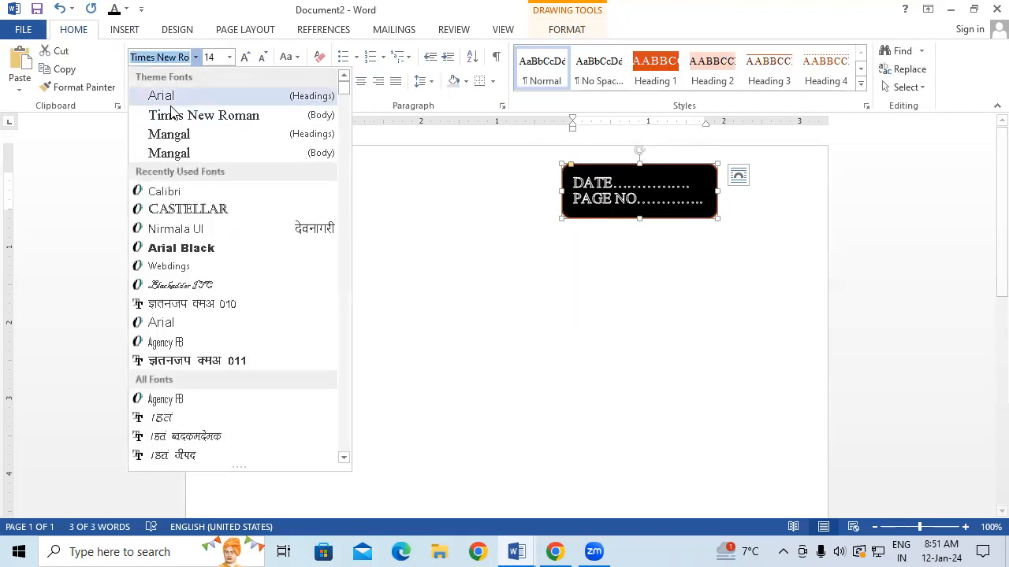
{"action": "left_click", "coordinate": [191, 190]}
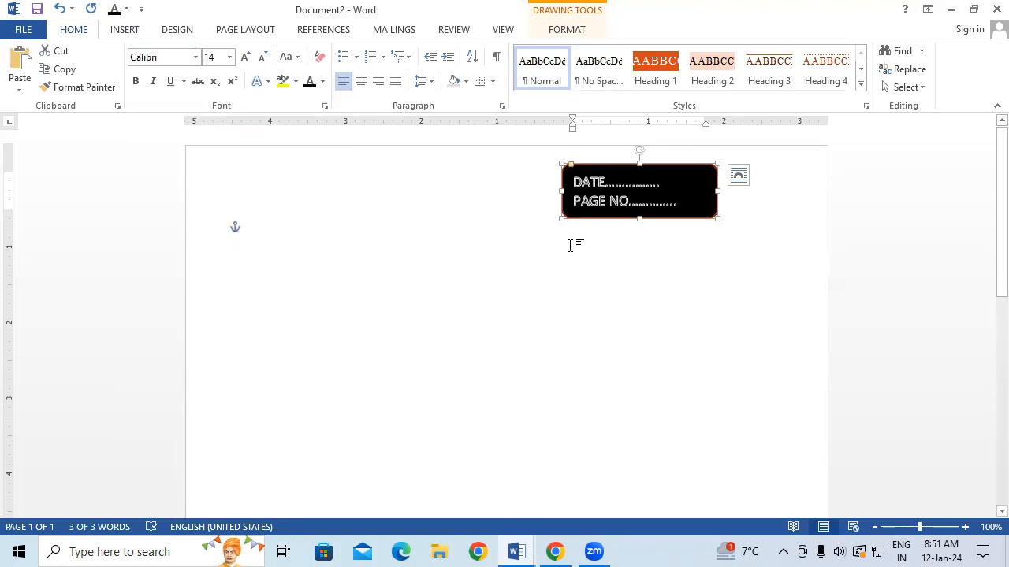
{"action": "mouse_move", "coordinate": [673, 220]}
{"action": "left_mouse_down"}
{"action": "mouse_move", "coordinate": [685, 202]}
{"action": "mouse_move", "coordinate": [685, 211]}
{"action": "left_mouse_up"}
Step: Set the rounded box back to no fill, leaving its outline as it is
{"action": "left_click", "coordinate": [564, 30]}
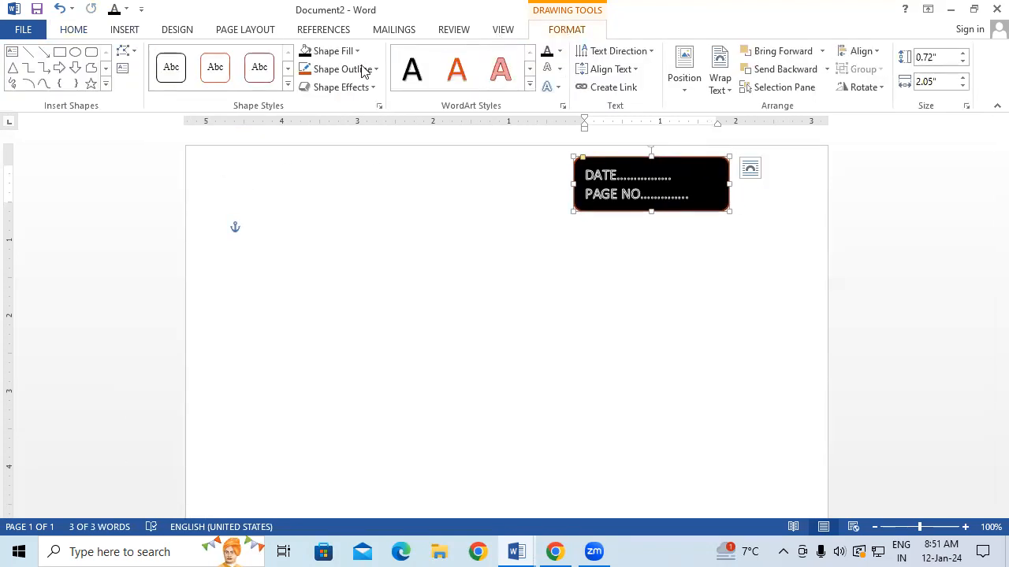
{"action": "left_click", "coordinate": [343, 68]}
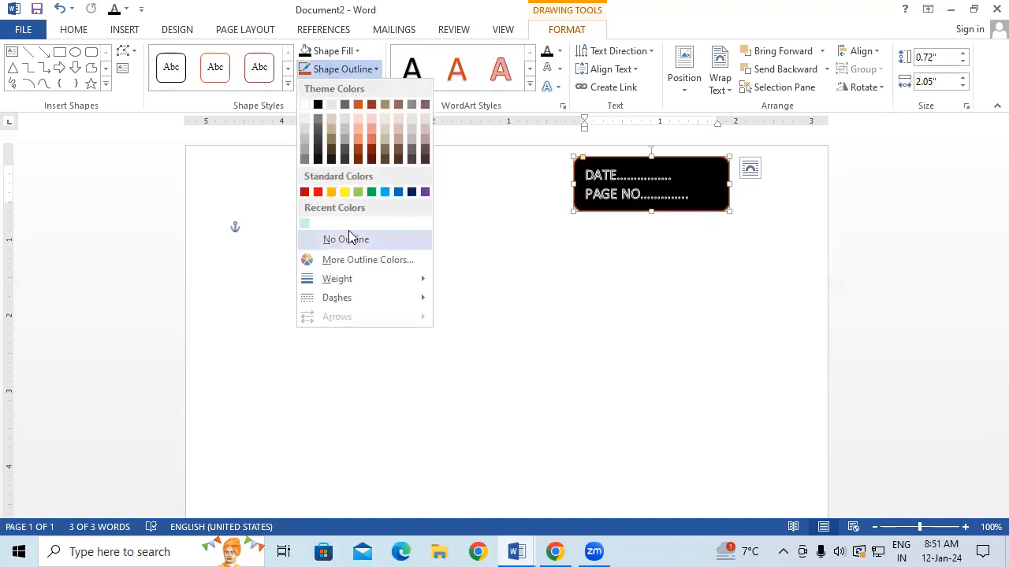
{"action": "left_click", "coordinate": [520, 203]}
{"action": "left_click", "coordinate": [354, 53]}
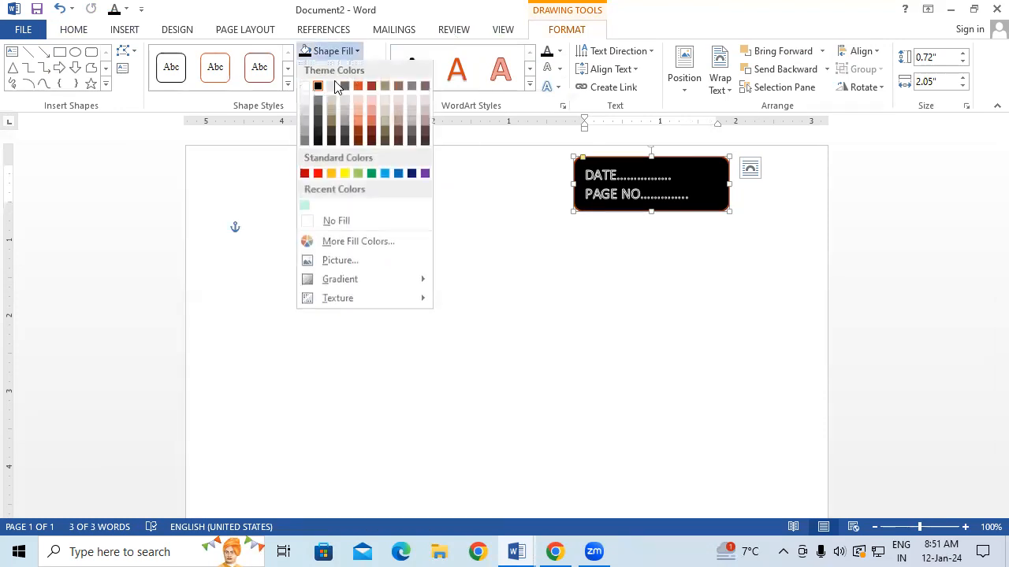
{"action": "left_click", "coordinate": [341, 221]}
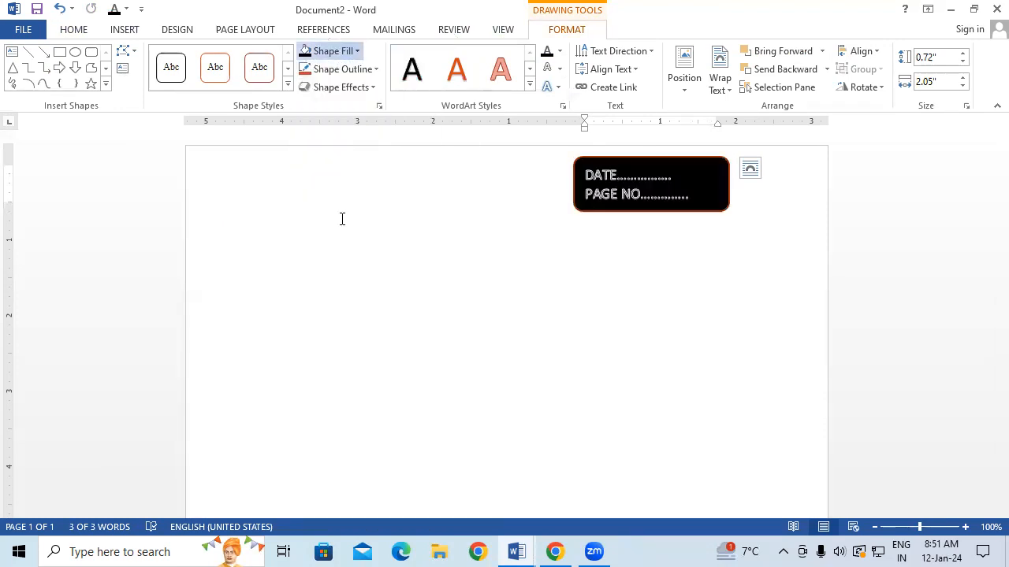
Step: Try a red font colour on the box's two lines, and apply the solid black text effect preset instead
{"action": "left_click", "coordinate": [75, 30]}
{"action": "left_click", "coordinate": [321, 82]}
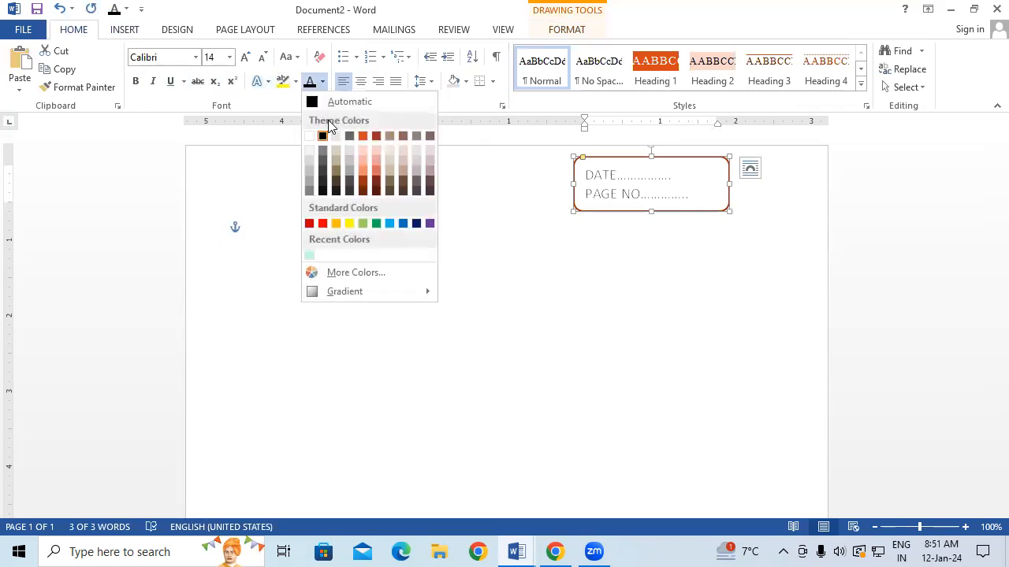
{"action": "left_click", "coordinate": [323, 224]}
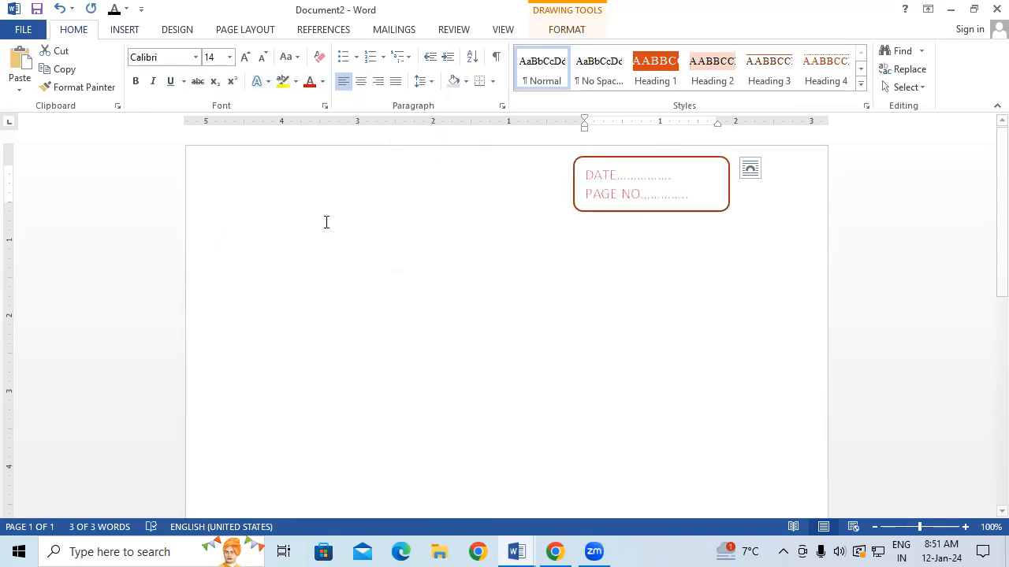
{"action": "left_click", "coordinate": [269, 82]}
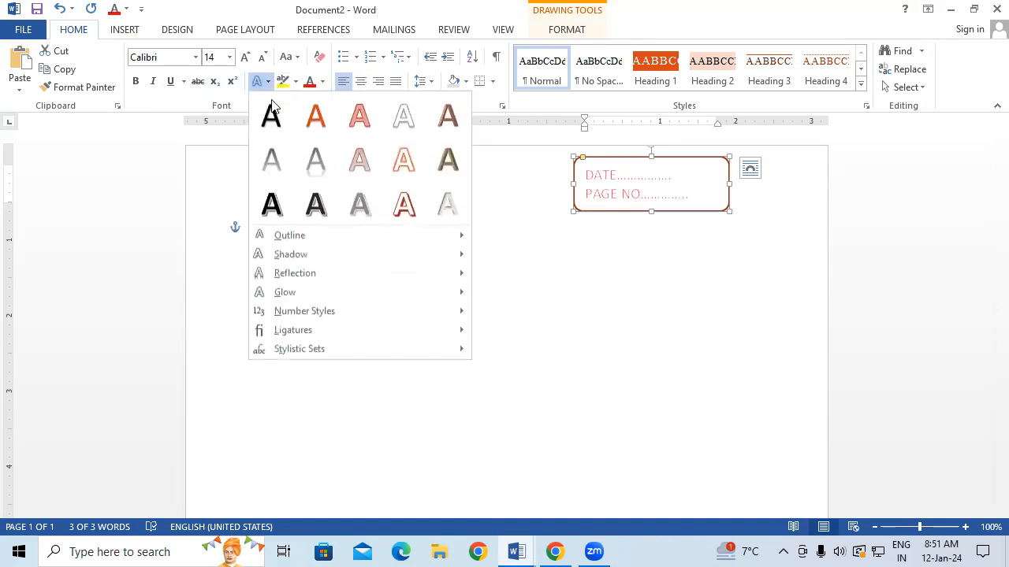
{"action": "left_click", "coordinate": [500, 225]}
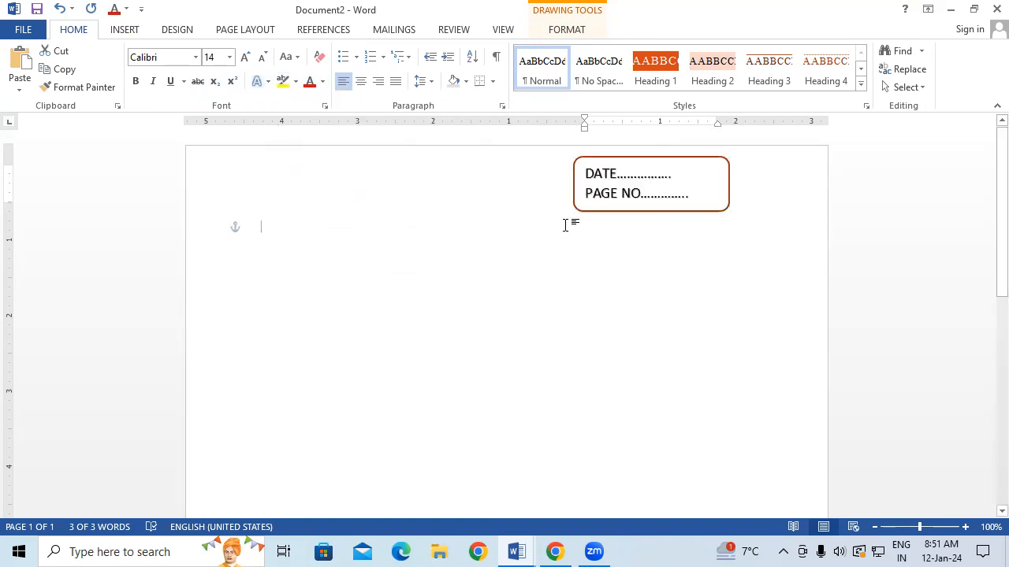
Step: Lengthen the dotted line after DATE in the rounded box with more full stops
{"action": "left_click", "coordinate": [679, 179]}
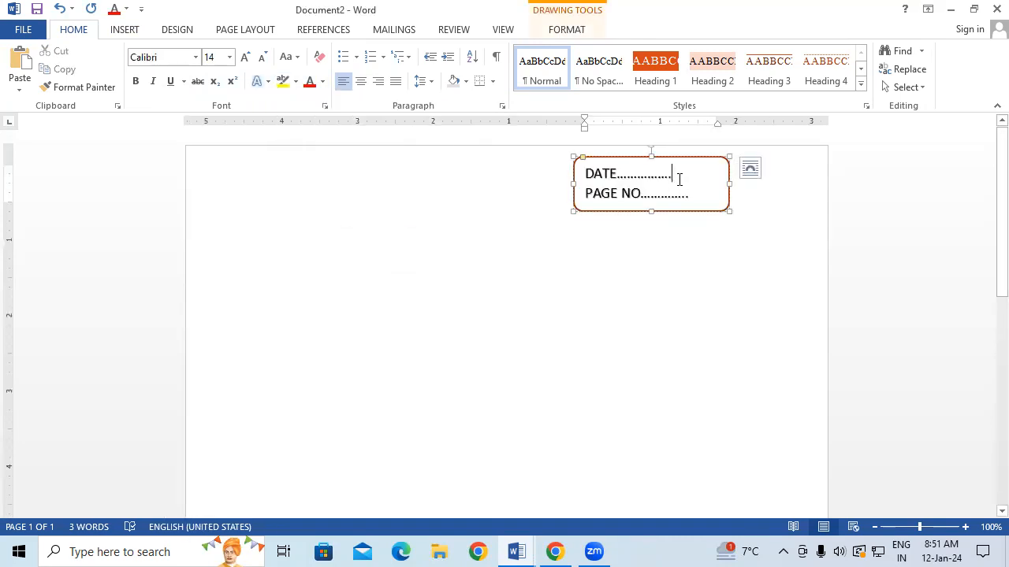
{"action": "type", "text": "......"}
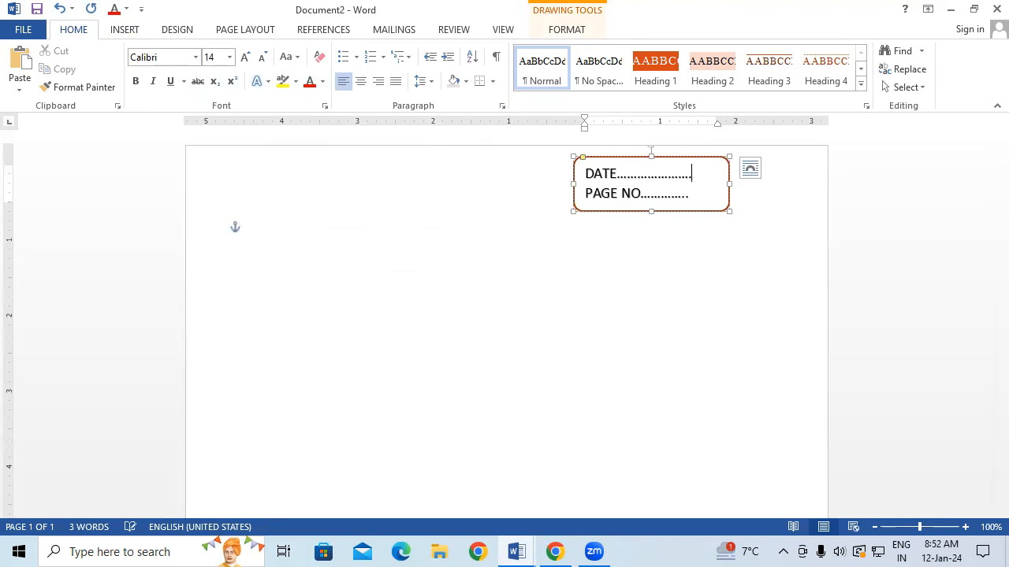
{"action": "left_click", "coordinate": [505, 346]}
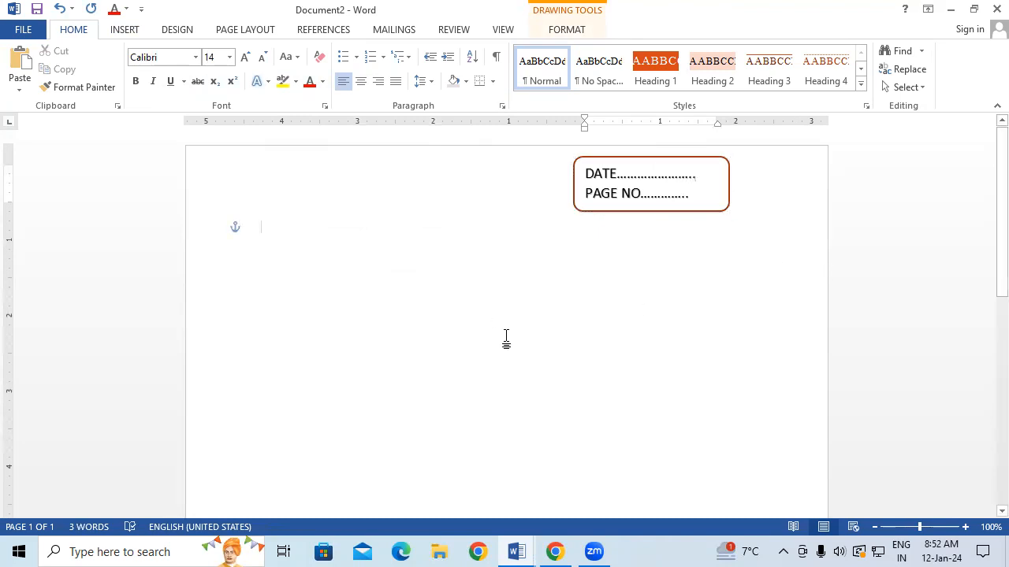
Step: Insert a one-cell table, stretch it across the full page width with a taller row, and move the date box above it
{"action": "left_click", "coordinate": [122, 32]}
{"action": "left_click", "coordinate": [103, 82]}
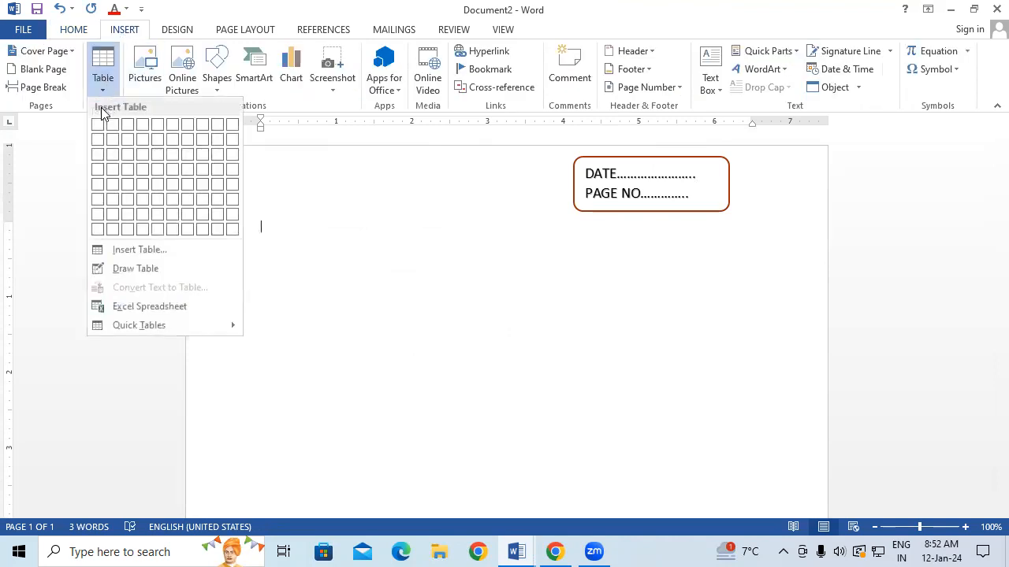
{"action": "left_click", "coordinate": [96, 128]}
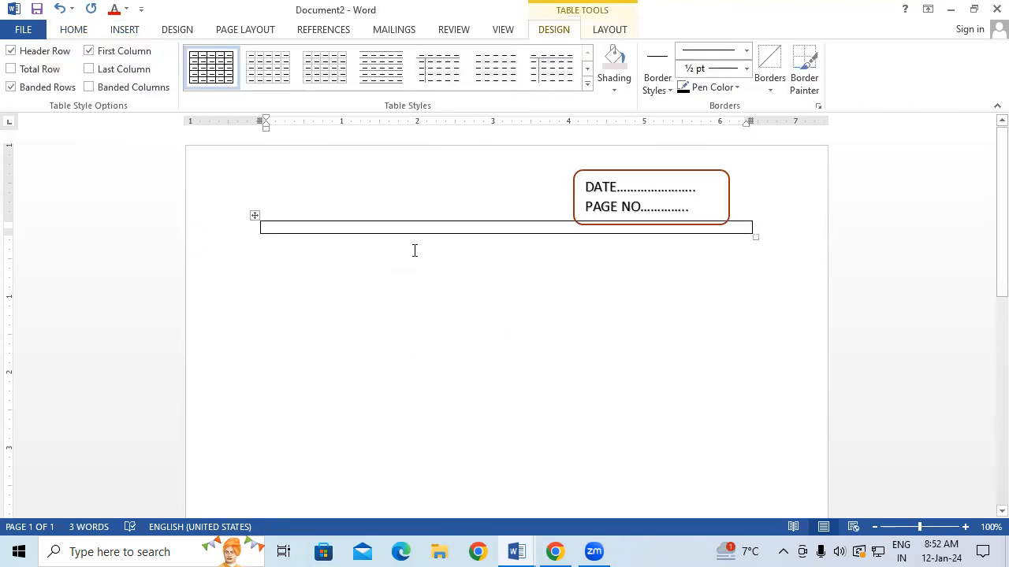
{"action": "left_click_drag", "start_coordinate": [754, 235], "coordinate": [827, 247]}
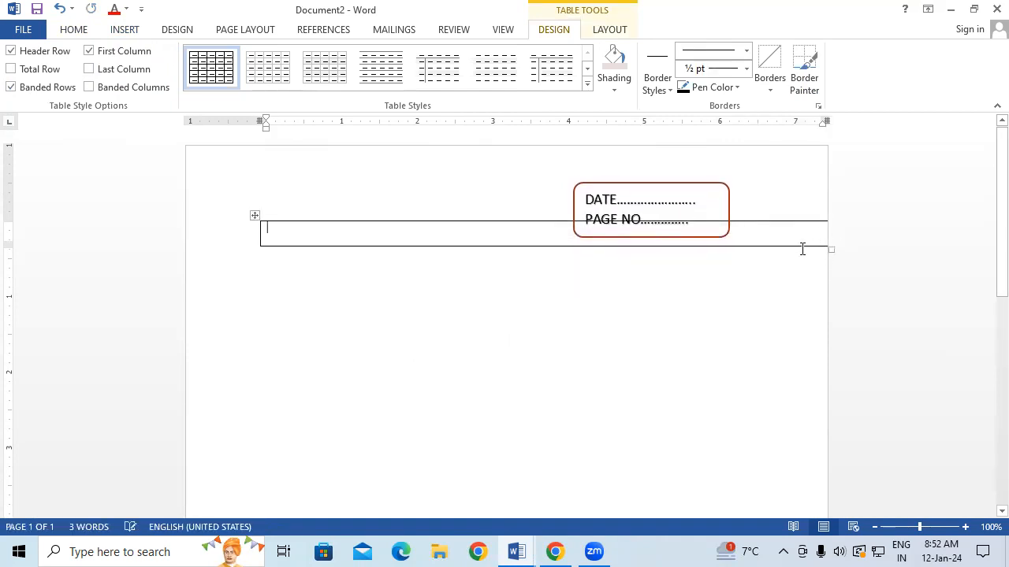
{"action": "left_click_drag", "start_coordinate": [253, 216], "coordinate": [162, 222]}
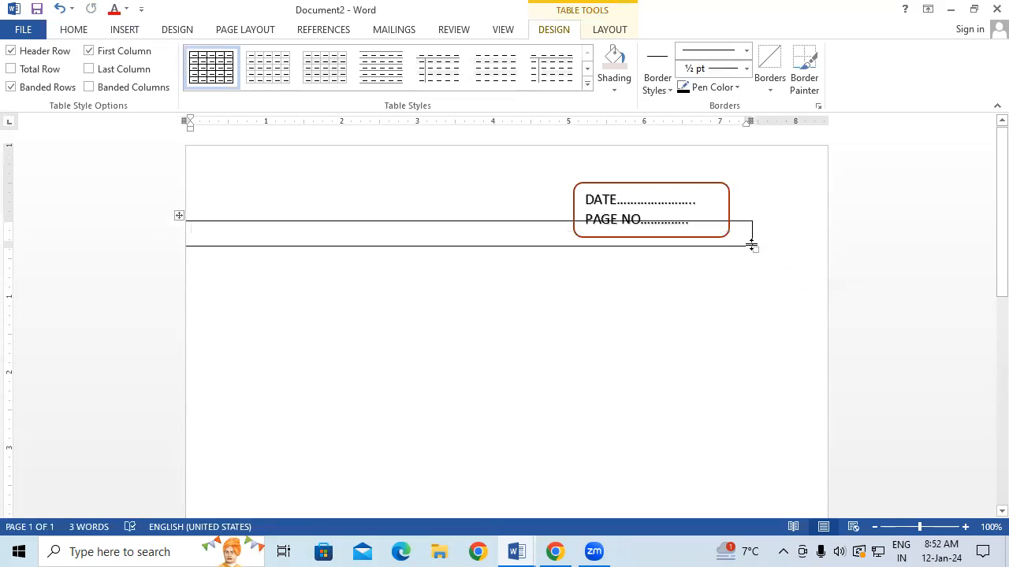
{"action": "left_click_drag", "start_coordinate": [750, 245], "coordinate": [834, 253]}
{"action": "left_click_drag", "start_coordinate": [719, 195], "coordinate": [779, 163]}
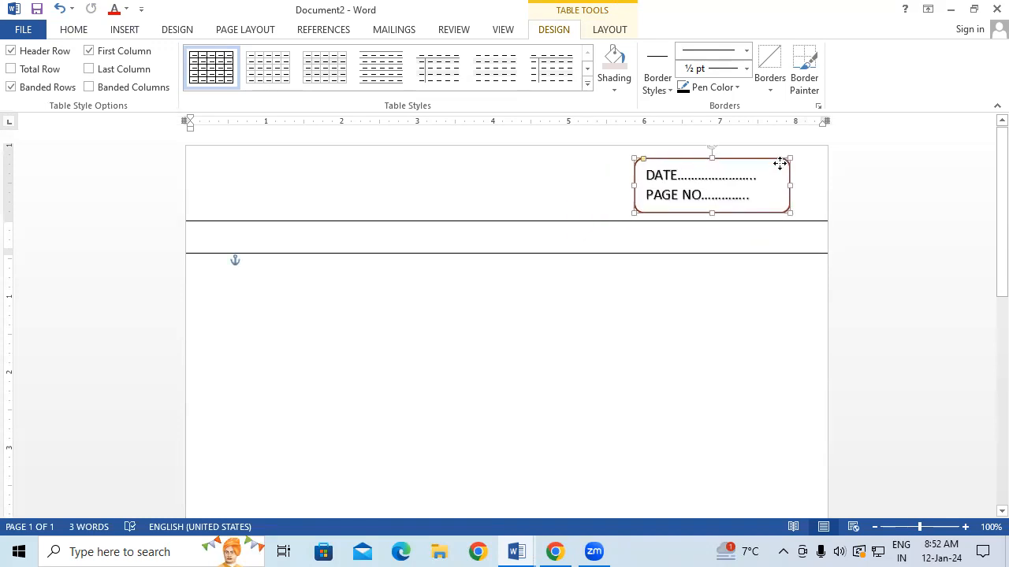
Step: Add table rows below the first one until ruled lines fill the whole page
{"action": "left_click", "coordinate": [703, 235]}
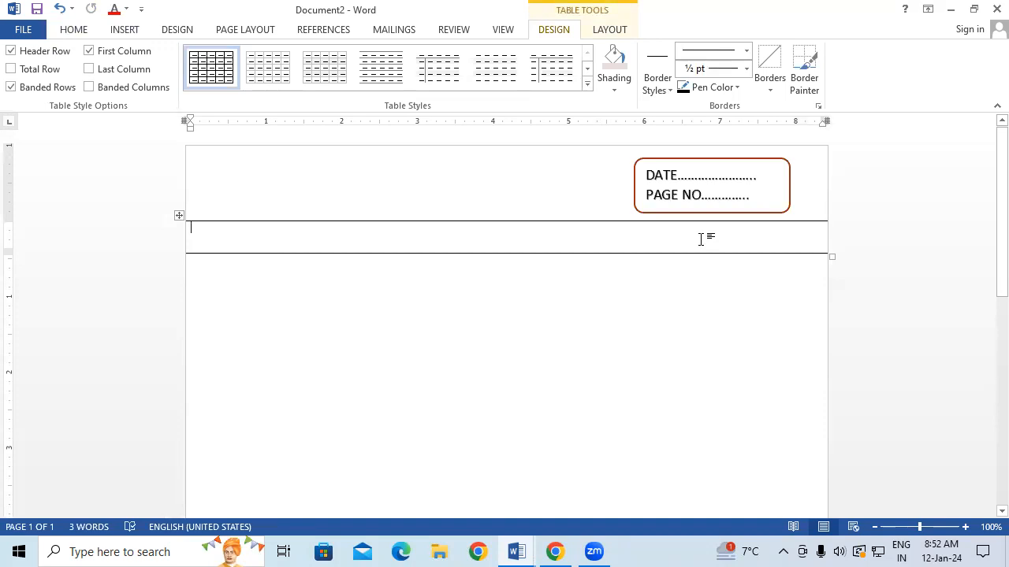
{"action": "key", "text": "Tab"}
{"action": "key", "text": "Tab"}
{"action": "key", "text": "Tab"}
{"action": "key", "text": "Tab"}
{"action": "key", "text": "Tab"}
{"action": "key", "text": "Tab"}
{"action": "key", "text": "Tab"}
{"action": "key", "text": "Tab"}
{"action": "key", "text": "Tab"}
{"action": "key", "text": "Tab"}
{"action": "key", "text": "Tab"}
{"action": "key", "text": "Tab"}
{"action": "key", "text": "Tab"}
{"action": "key", "text": "Tab"}
{"action": "key", "text": "Tab"}
{"action": "key", "text": "Tab"}
{"action": "key", "text": "Tab"}
{"action": "key", "text": "Tab"}
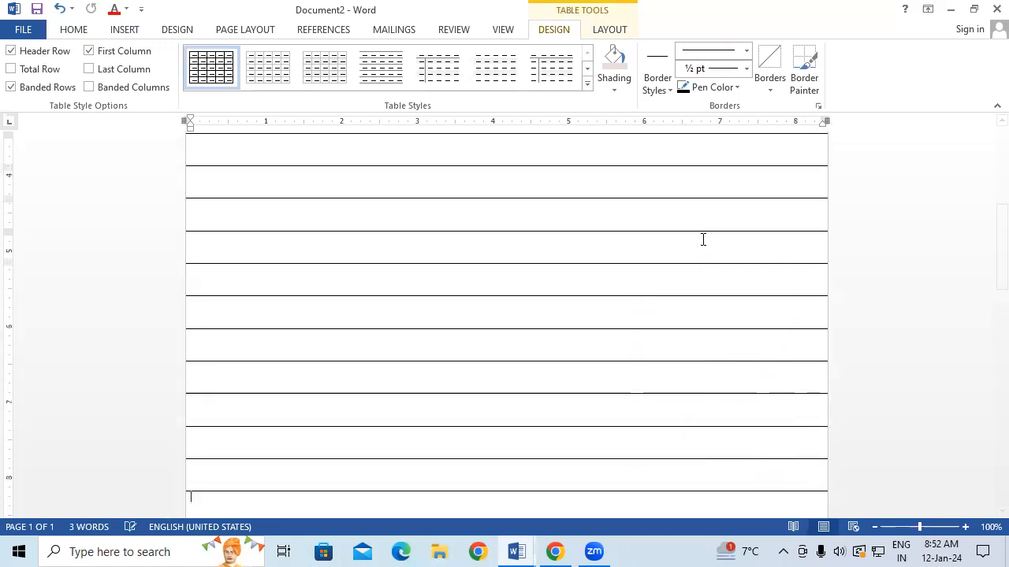
{"action": "left_click_drag", "start_coordinate": [997, 380], "coordinate": [968, 334]}
{"action": "left_click_drag", "start_coordinate": [740, 366], "coordinate": [736, 91]}
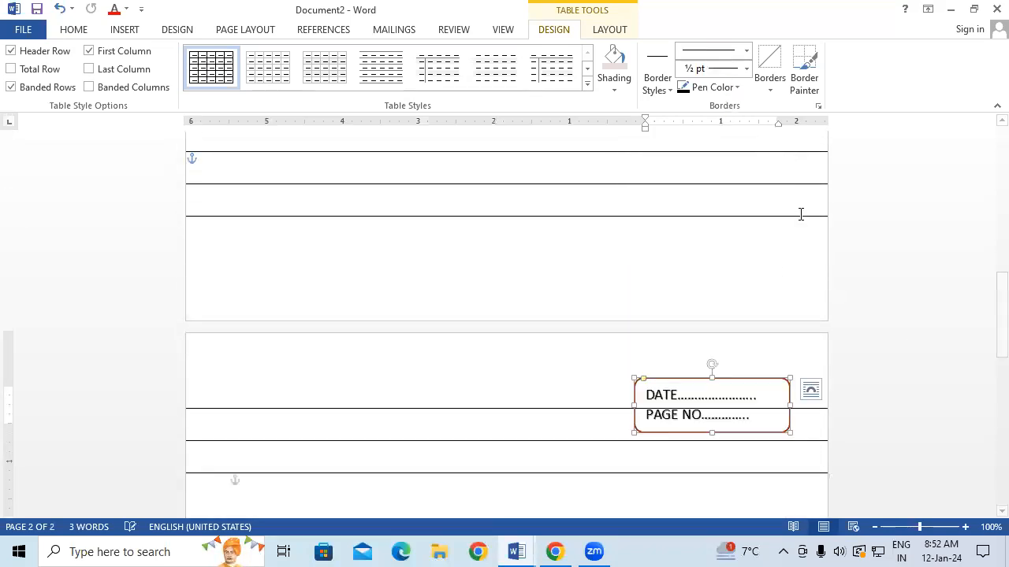
{"action": "key", "text": "ctrl+z"}
Step: Move the date and page-number box from the second page back to the first page's upper-right corner, above the ruled lines
{"action": "left_click_drag", "start_coordinate": [986, 305], "coordinate": [965, 313]}
{"action": "left_click_drag", "start_coordinate": [720, 313], "coordinate": [726, 99]}
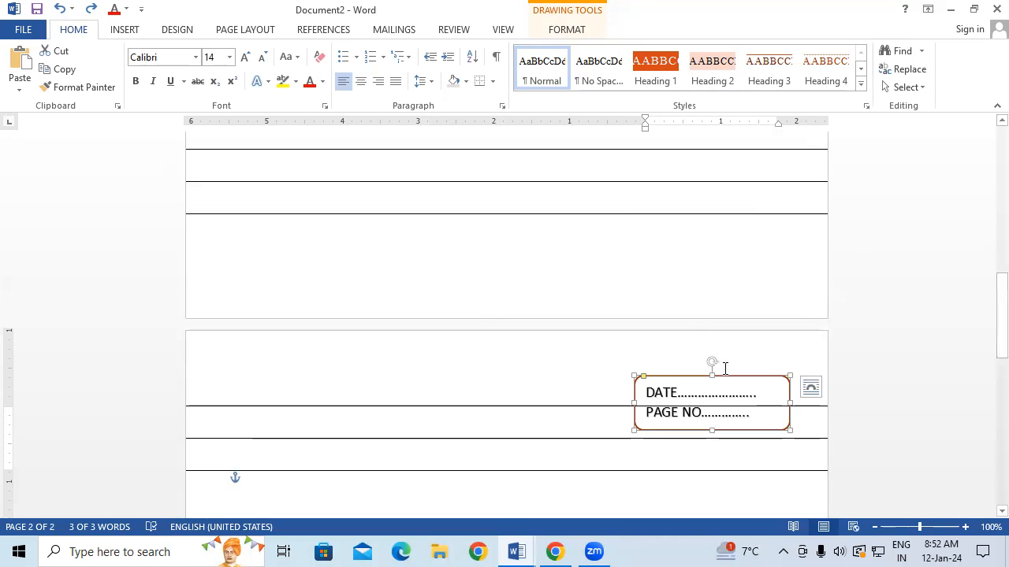
{"action": "left_click_drag", "start_coordinate": [732, 377], "coordinate": [723, 213]}
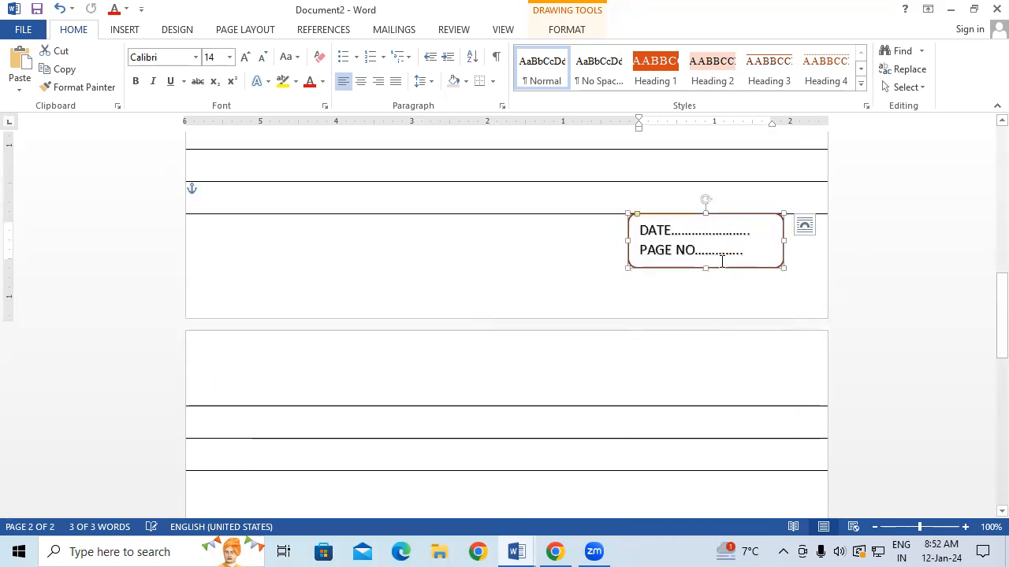
{"action": "left_click_drag", "start_coordinate": [730, 271], "coordinate": [727, 202]}
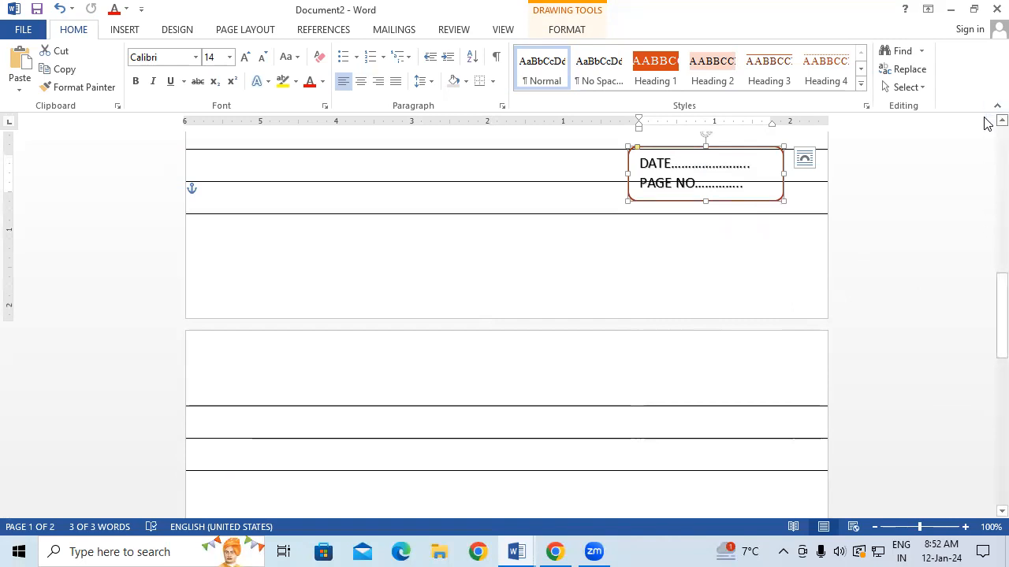
{"action": "scroll", "coordinate": [985, 118], "scroll_direction": "up", "scroll_amount": 3}
{"action": "scroll", "coordinate": [878, 236], "scroll_direction": "up", "scroll_amount": 2}
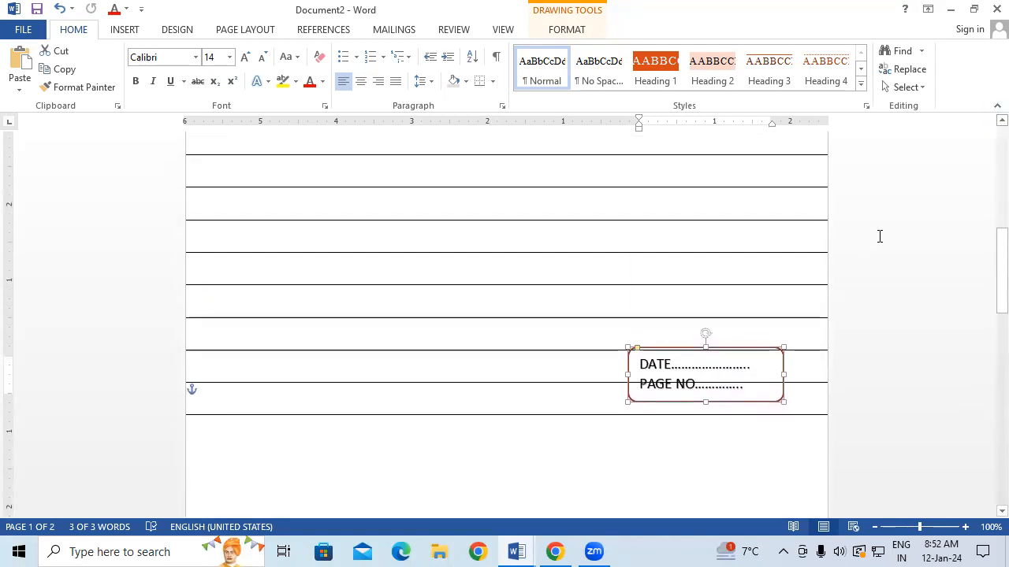
{"action": "left_click_drag", "start_coordinate": [782, 365], "coordinate": [781, 197]}
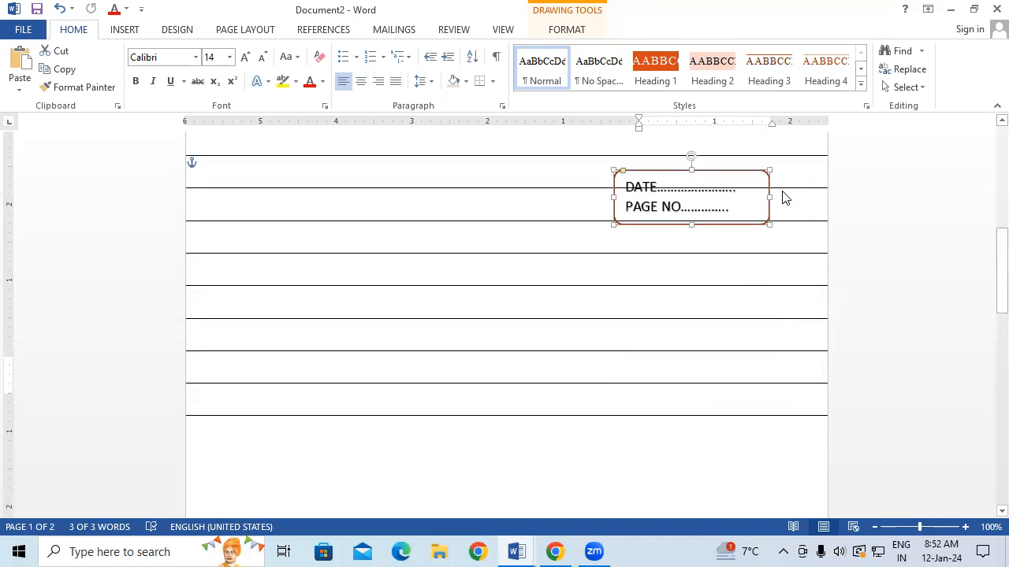
{"action": "scroll", "coordinate": [986, 128], "scroll_direction": "up", "scroll_amount": 5}
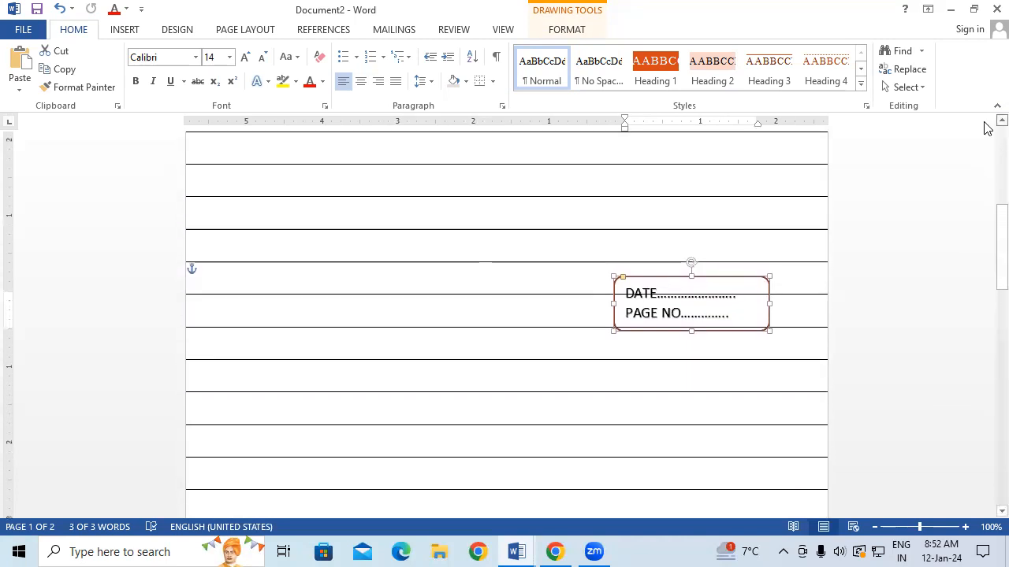
{"action": "scroll", "coordinate": [761, 171], "scroll_direction": "down", "scroll_amount": 5}
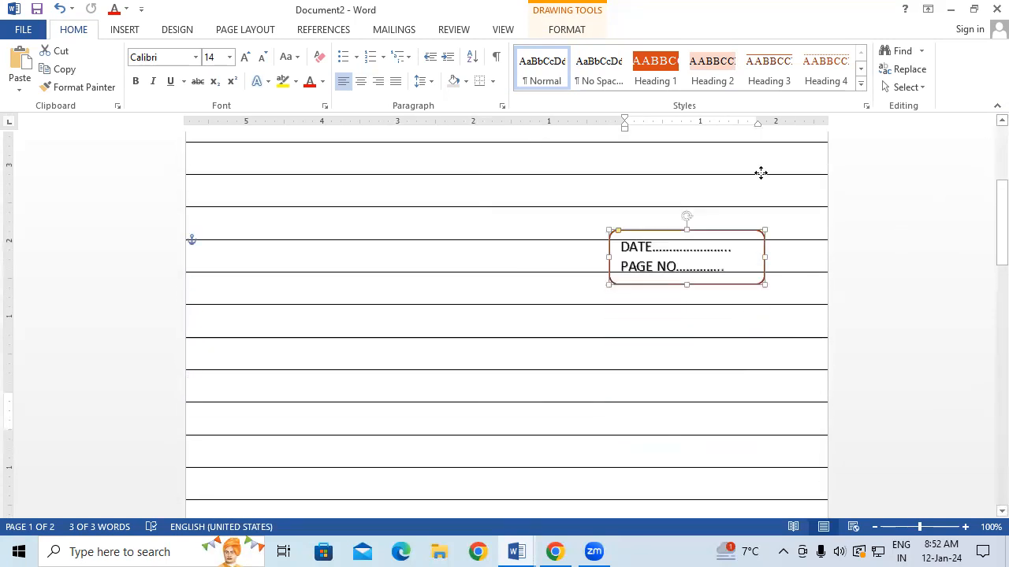
{"action": "scroll", "coordinate": [986, 133], "scroll_direction": "up", "scroll_amount": 5}
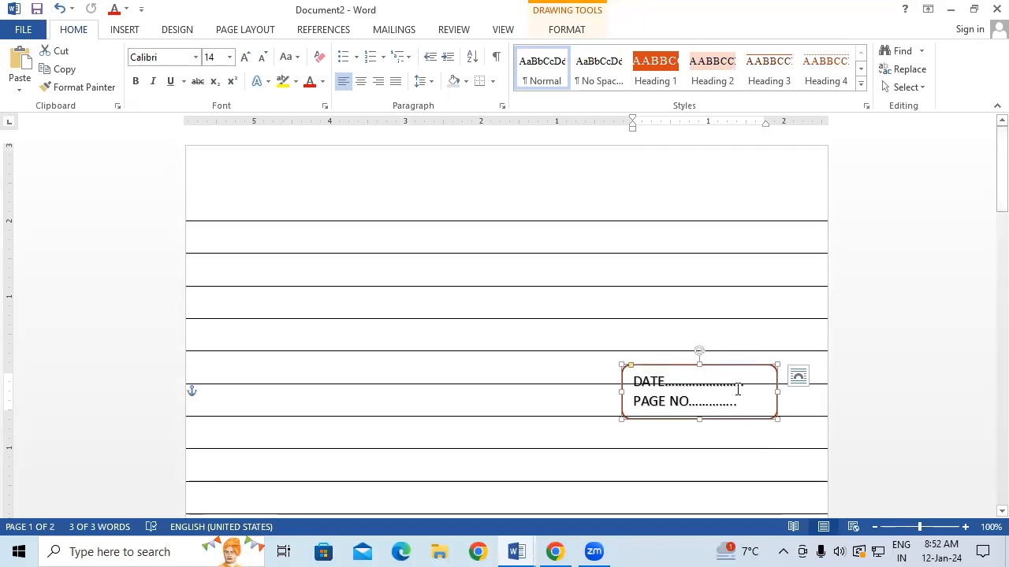
{"action": "left_click_drag", "start_coordinate": [744, 367], "coordinate": [752, 160]}
{"action": "left_click", "coordinate": [658, 250]}
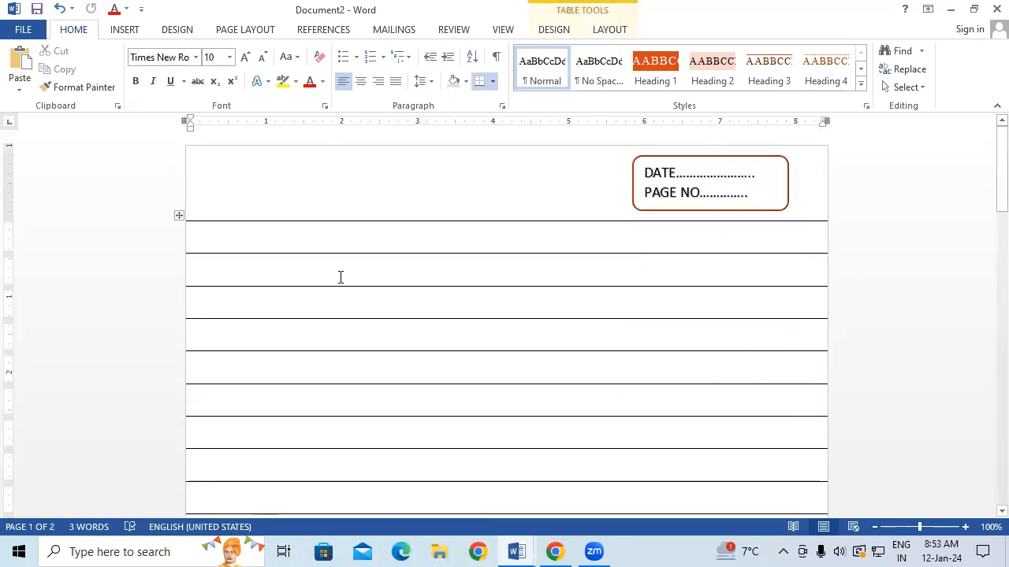
Step: Draw a narrow vertical rectangle about 5.9" tall and 0.05" wide as a margin line, starting at the page's upper edge
{"action": "left_click", "coordinate": [124, 29]}
{"action": "left_click", "coordinate": [218, 88]}
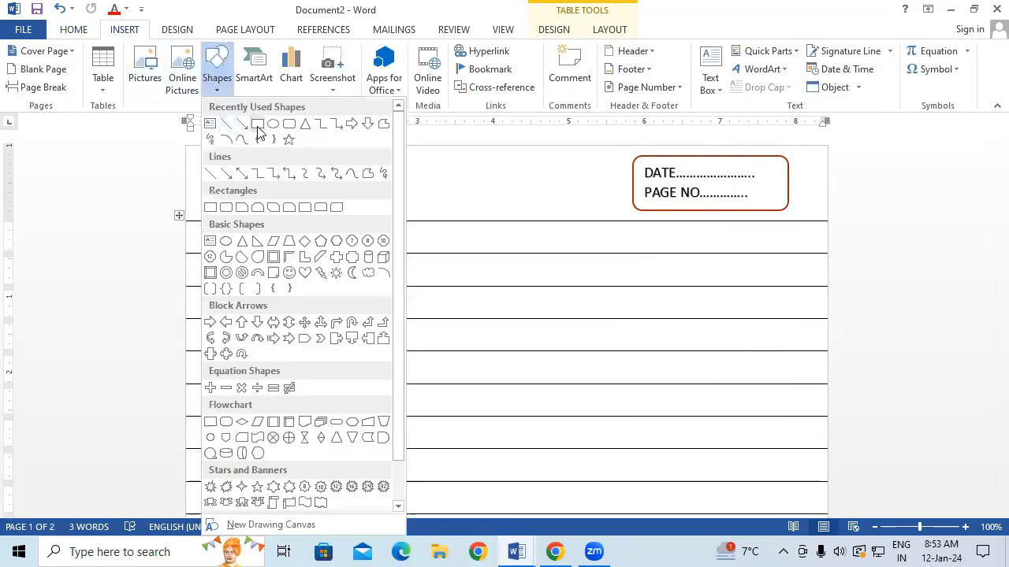
{"action": "left_click", "coordinate": [258, 125]}
{"action": "mouse_move", "coordinate": [269, 146]}
{"action": "left_mouse_down"}
{"action": "mouse_move", "coordinate": [279, 461]}
{"action": "mouse_move", "coordinate": [268, 555]}
{"action": "left_mouse_up"}
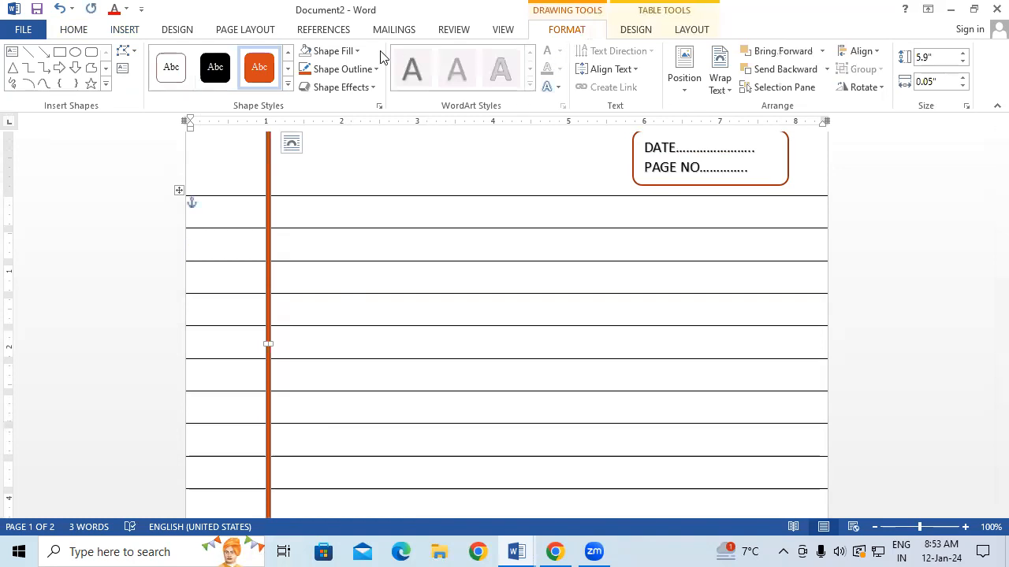
Step: Try a red outline on the margin bar, and set its outline to black instead
{"action": "left_click", "coordinate": [344, 68]}
{"action": "left_click", "coordinate": [318, 193]}
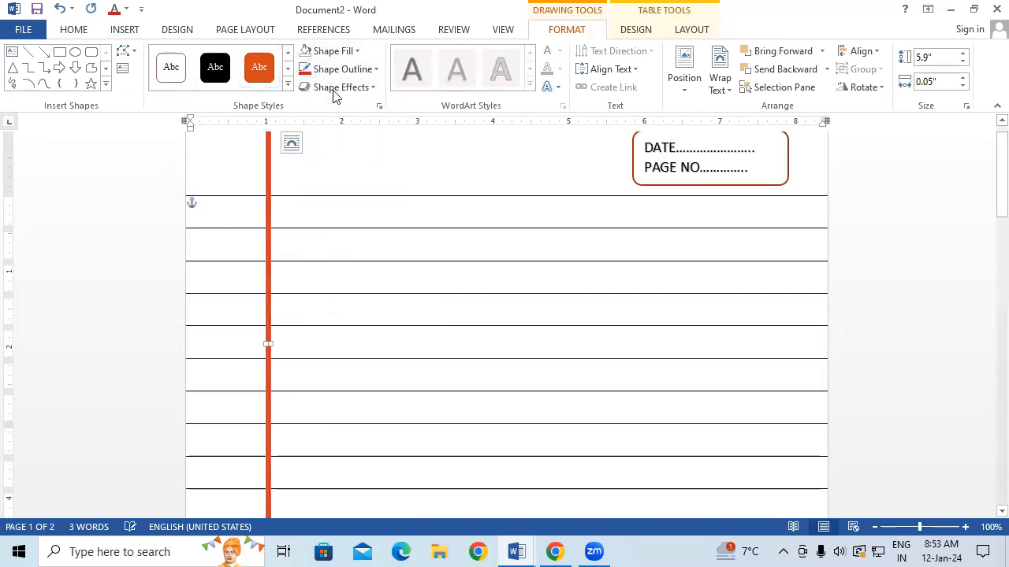
{"action": "left_click", "coordinate": [343, 69]}
{"action": "left_click", "coordinate": [317, 104]}
{"action": "left_click", "coordinate": [506, 252]}
Step: Extend the margin bar downward past the last ruled line on the first page
{"action": "left_click_drag", "start_coordinate": [999, 189], "coordinate": [985, 234]}
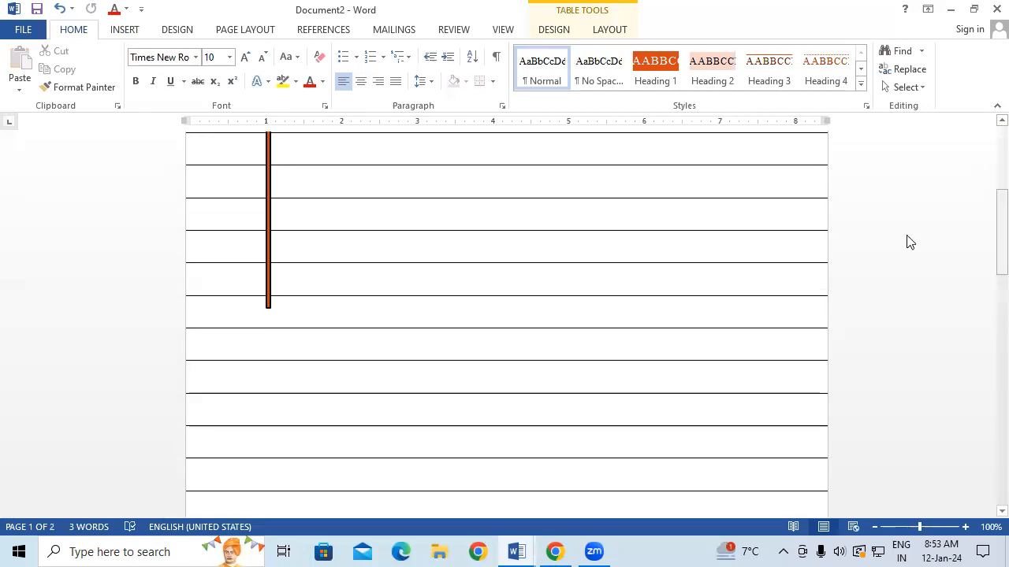
{"action": "left_click", "coordinate": [267, 307]}
{"action": "left_click_drag", "start_coordinate": [265, 311], "coordinate": [265, 439]}
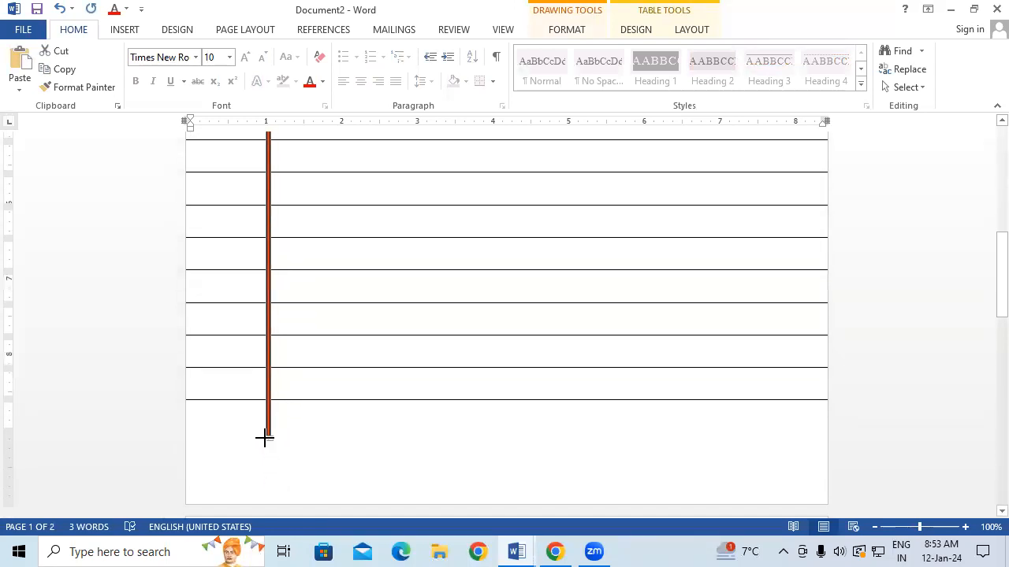
{"action": "left_click", "coordinate": [565, 426]}
{"action": "left_click_drag", "start_coordinate": [984, 309], "coordinate": [987, 138]}
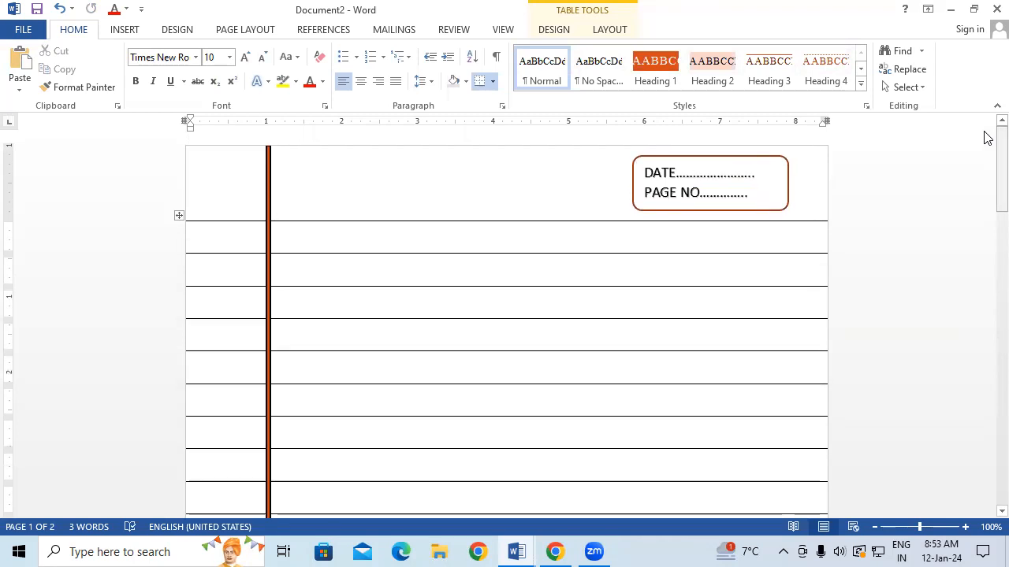
Step: Start a new blank document and insert a one-cell table stretched across the full page width with a taller row
{"action": "key", "text": "ctrl+n"}
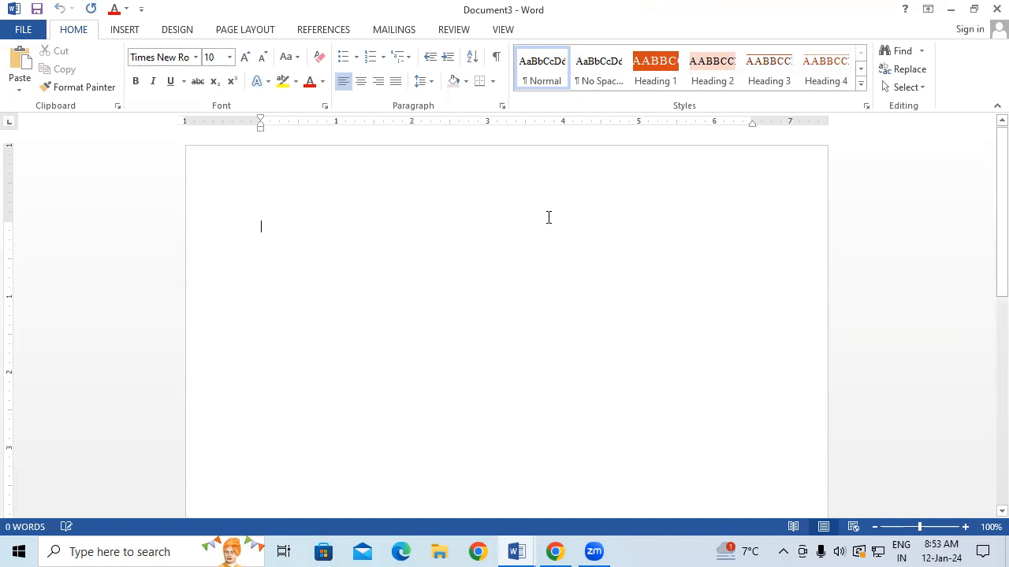
{"action": "left_click", "coordinate": [126, 29]}
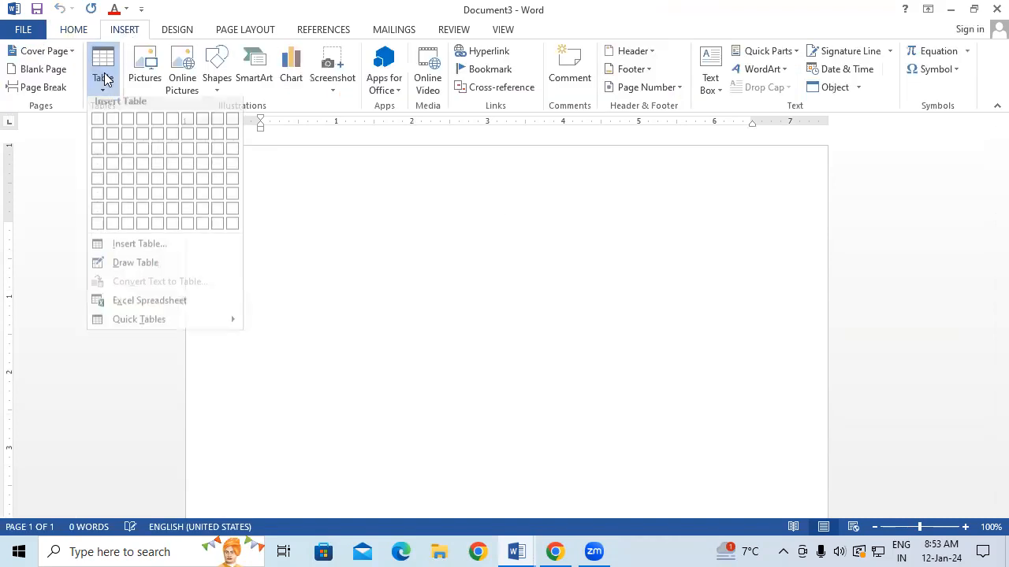
{"action": "left_click", "coordinate": [103, 75]}
{"action": "left_click", "coordinate": [97, 126]}
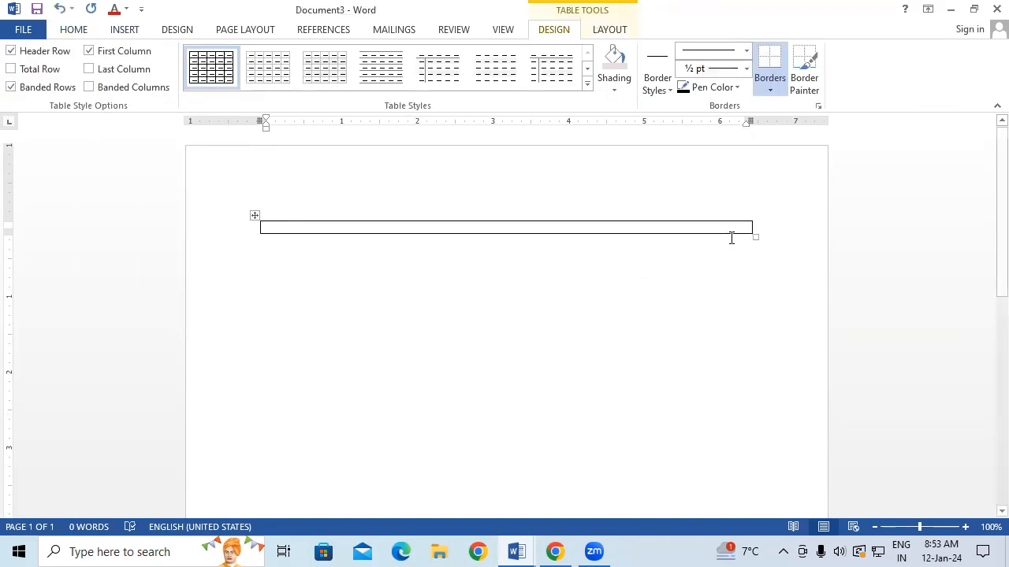
{"action": "left_click_drag", "start_coordinate": [755, 233], "coordinate": [846, 253]}
{"action": "left_click_drag", "start_coordinate": [254, 217], "coordinate": [167, 215]}
{"action": "left_click_drag", "start_coordinate": [750, 251], "coordinate": [844, 253]}
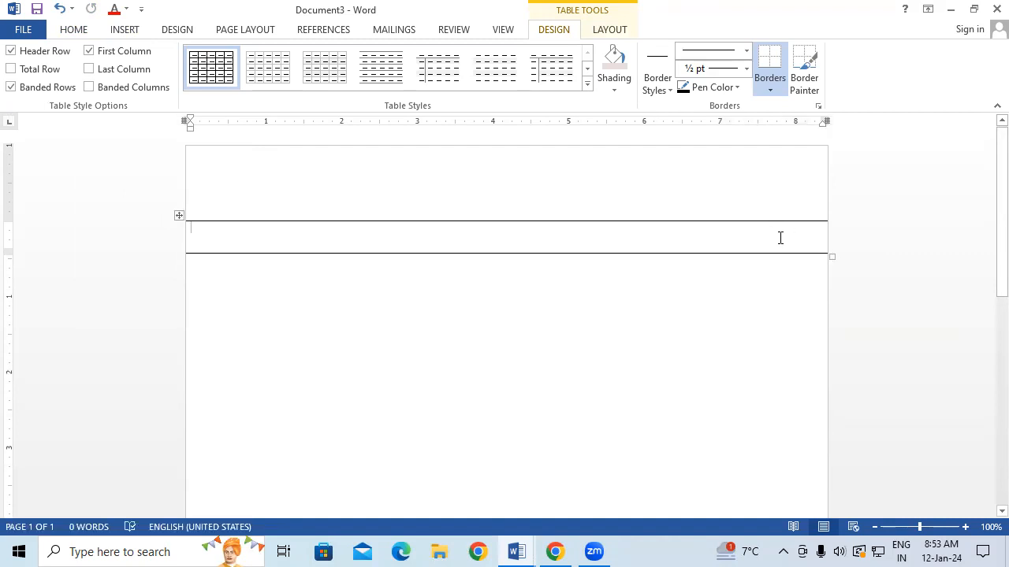
Step: Add rows to the new document's table until the ruled lines run down the entire first page
{"action": "key", "text": "Tab"}
{"action": "key", "text": "Tab"}
{"action": "key", "text": "Tab"}
{"action": "key", "text": "Tab"}
{"action": "key", "text": "Tab"}
{"action": "key", "text": "Tab"}
{"action": "key", "text": "Tab"}
{"action": "key", "text": "Tab"}
{"action": "key", "text": "Tab"}
{"action": "key", "text": "Tab"}
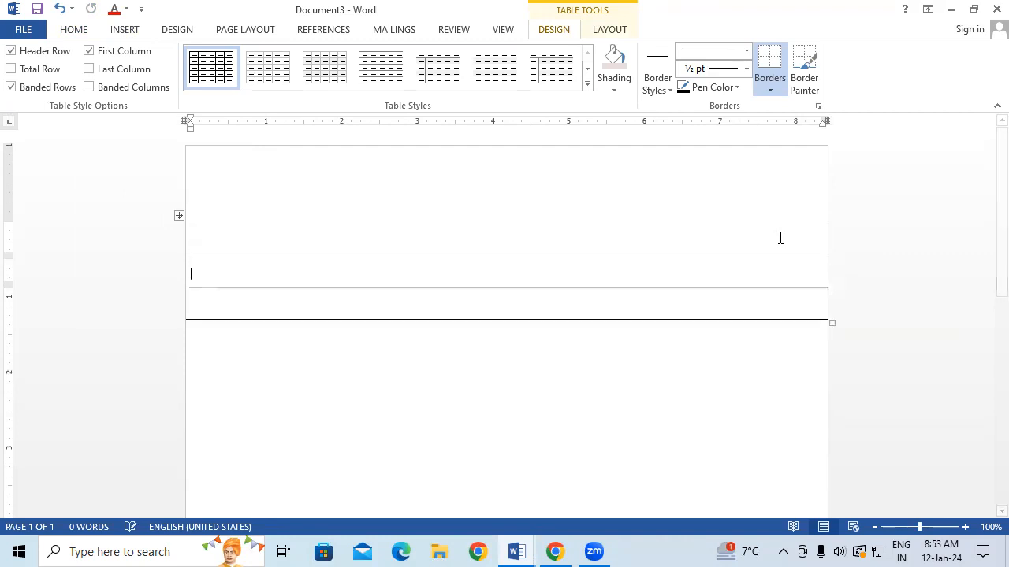
{"action": "key", "text": "Tab"}
{"action": "key", "text": "Tab"}
{"action": "key", "text": "Tab"}
{"action": "key", "text": "Tab"}
{"action": "key", "text": "Tab"}
{"action": "key", "text": "Tab"}
{"action": "key", "text": "Tab"}
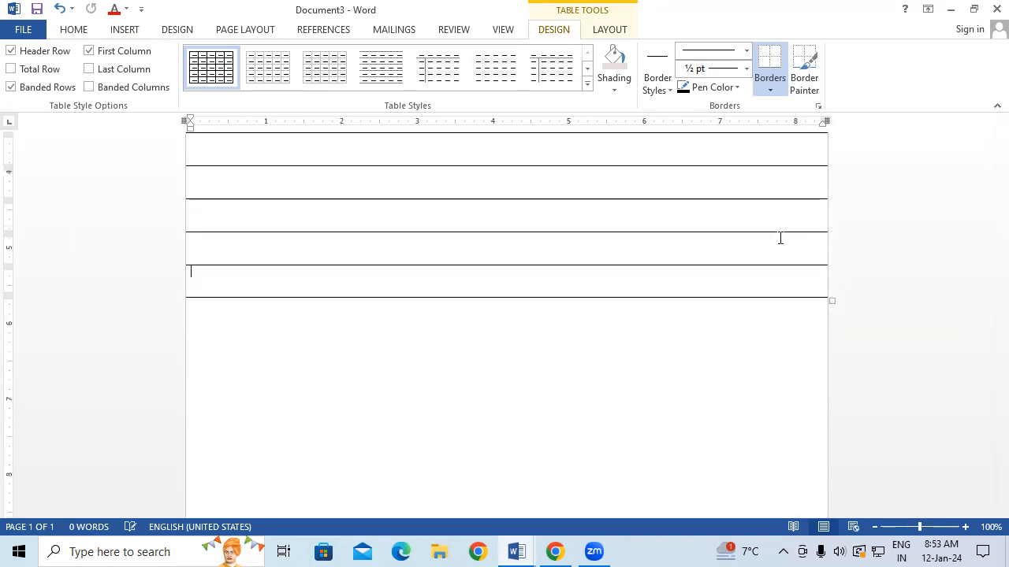
{"action": "key", "text": "Tab"}
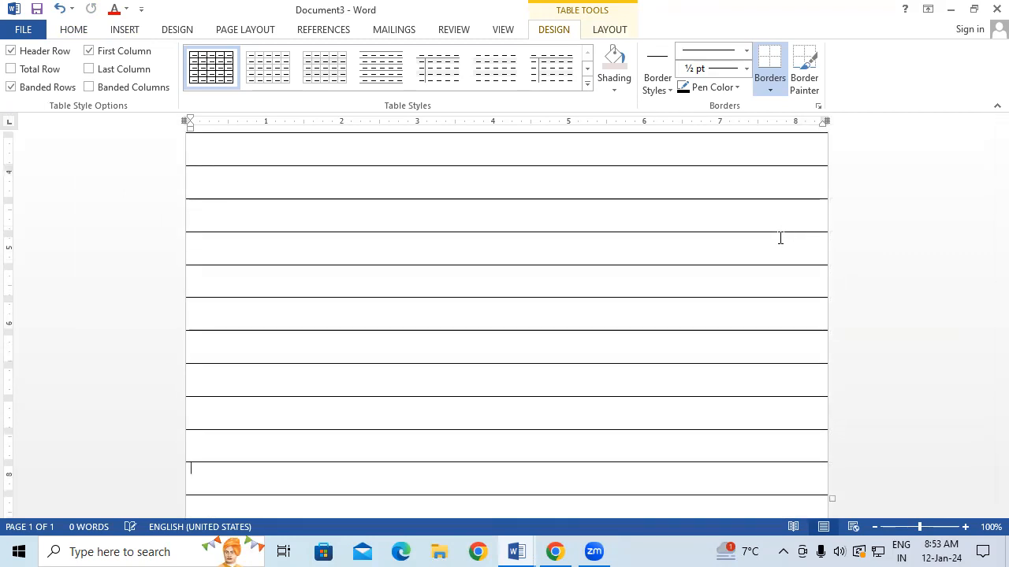
Step: Undo the last table rows that run onto the second page
{"action": "left_click_drag", "start_coordinate": [997, 308], "coordinate": [997, 407]}
{"action": "scroll", "coordinate": [987, 414], "scroll_direction": "down", "scroll_amount": 1}
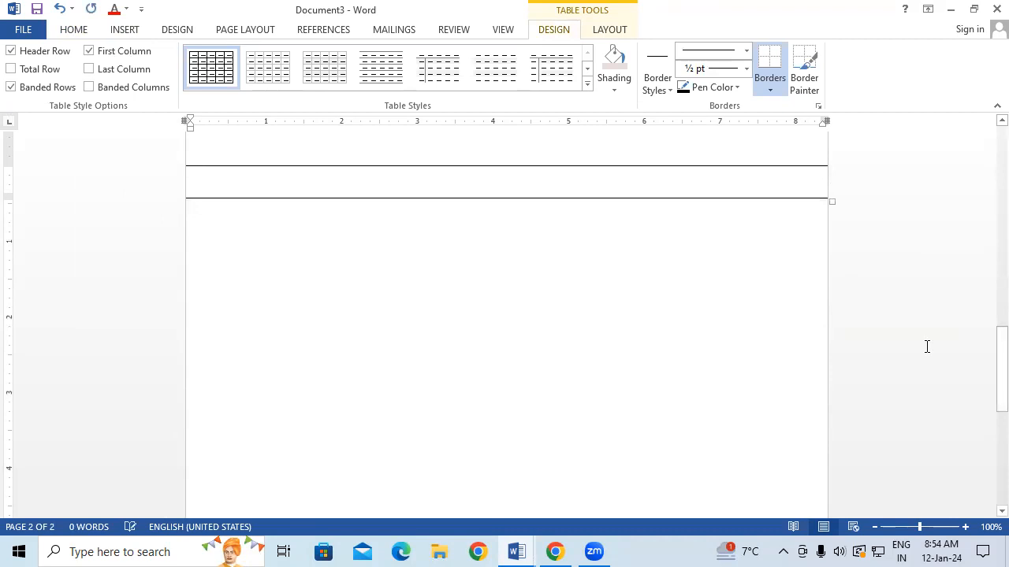
{"action": "key", "text": "ctrl+z"}
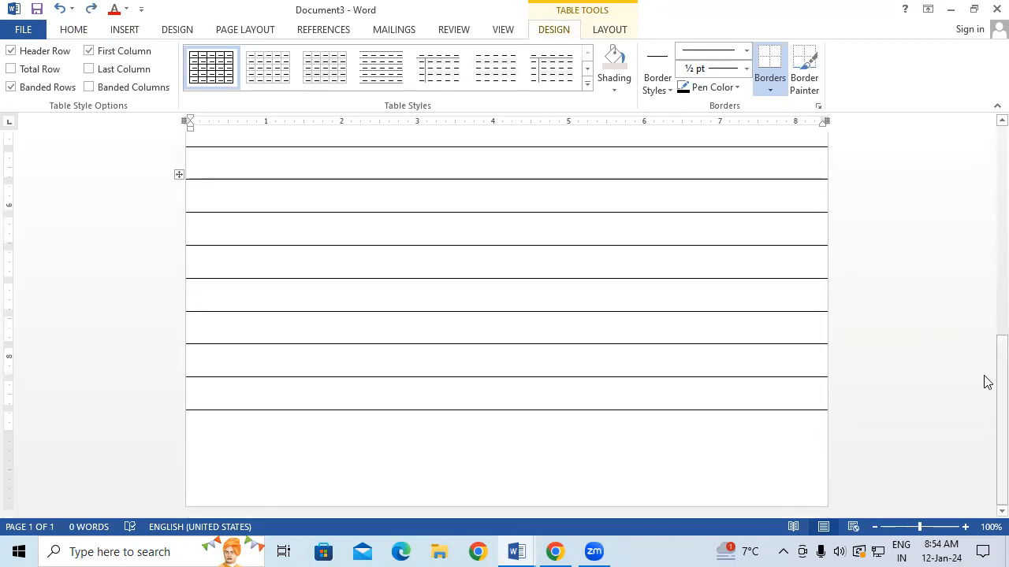
Step: Draw a thin vertical rectangle about 0.05" wide across the ruled lines as a left margin bar, stretched to about 10.88" down the page
{"action": "scroll", "coordinate": [985, 315], "scroll_direction": "up", "scroll_amount": 5}
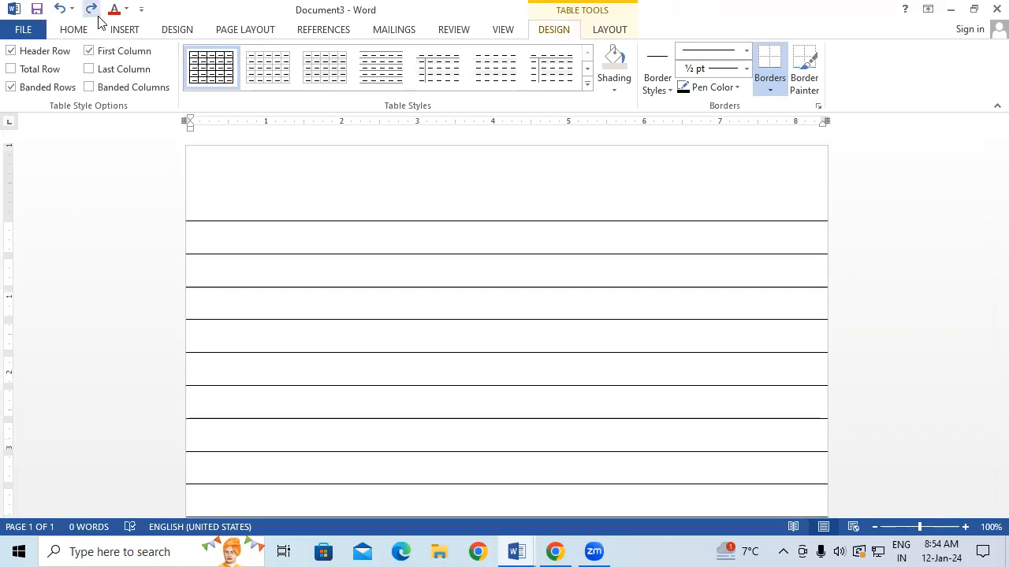
{"action": "left_click", "coordinate": [123, 31]}
{"action": "left_click", "coordinate": [217, 79]}
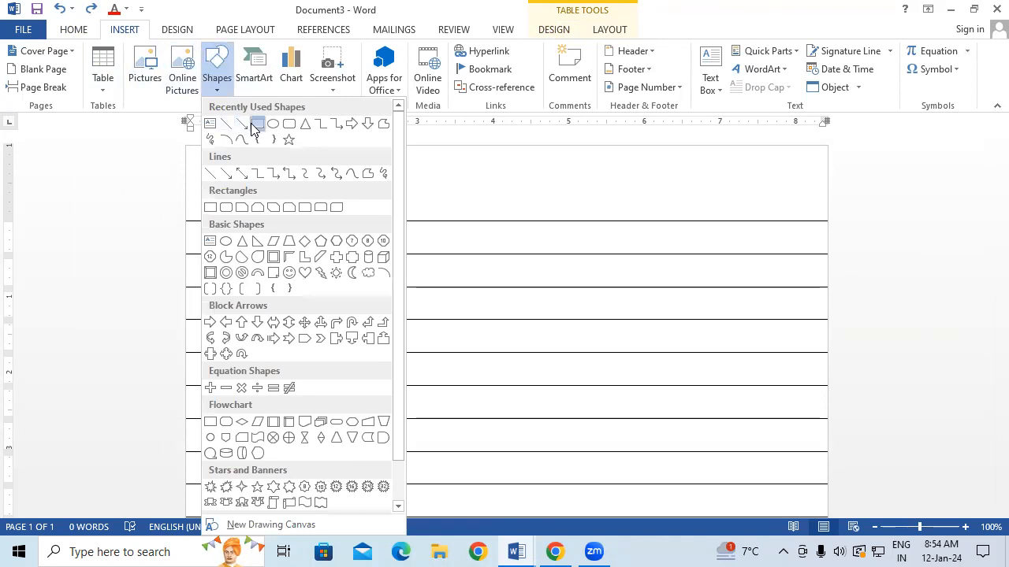
{"action": "left_click", "coordinate": [257, 125]}
{"action": "left_click_drag", "start_coordinate": [265, 145], "coordinate": [270, 546]}
{"action": "scroll", "coordinate": [985, 311], "scroll_direction": "down", "scroll_amount": 5}
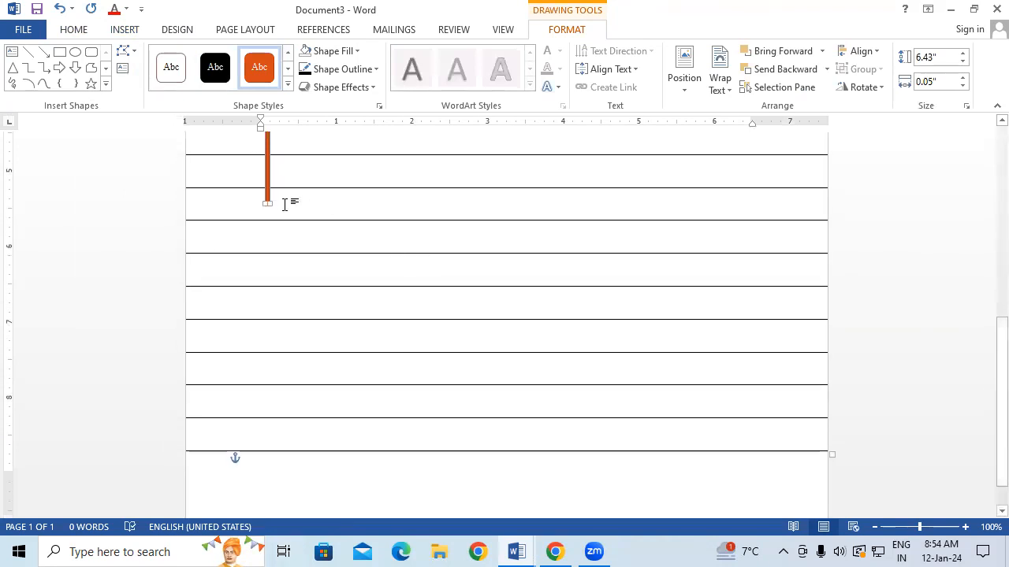
{"action": "left_click_drag", "start_coordinate": [268, 203], "coordinate": [269, 495]}
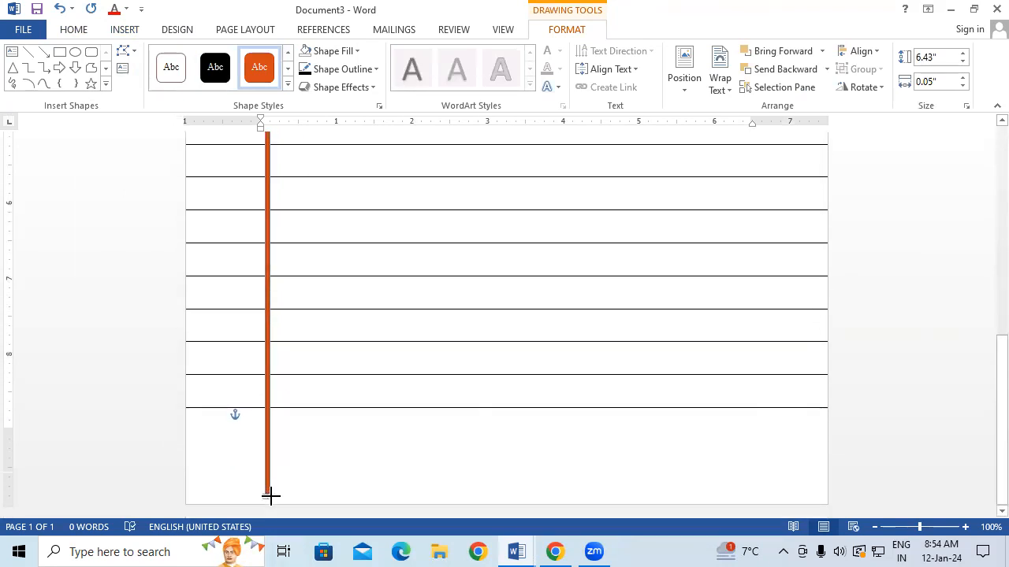
Step: Fill the margin bar with red
{"action": "left_click", "coordinate": [331, 51]}
{"action": "left_click", "coordinate": [318, 174]}
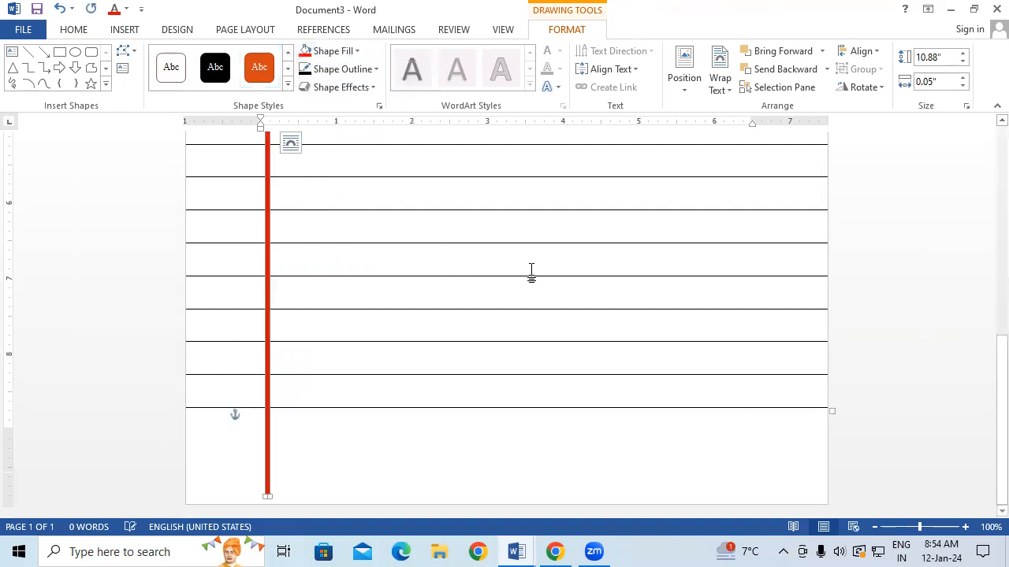
{"action": "left_click_drag", "start_coordinate": [984, 407], "coordinate": [962, 101]}
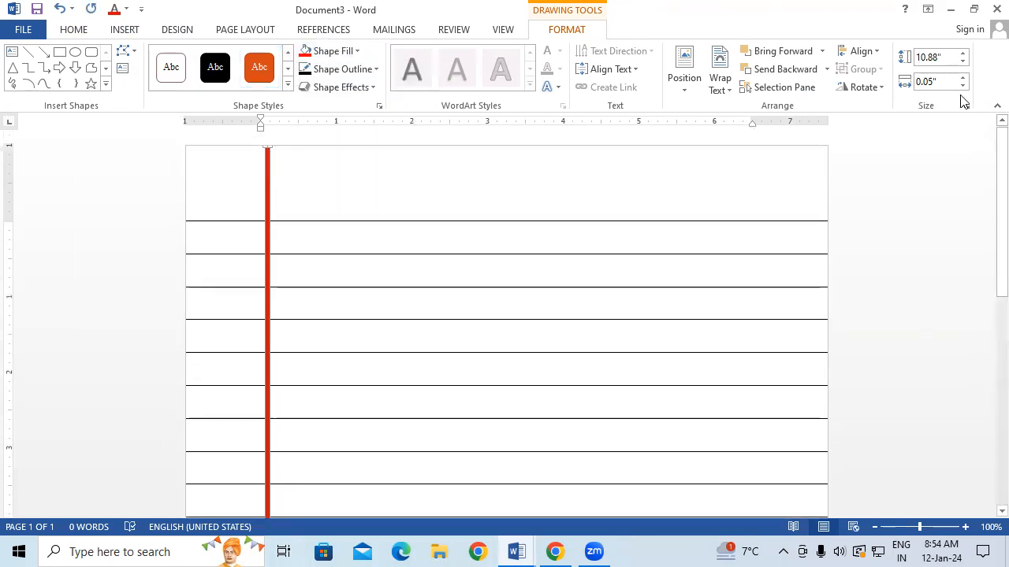
Step: Draw a rounded rectangle about 0.64" high and 1.89" wide above the ruled lines at the page's upper right and make it editable for text
{"action": "left_click", "coordinate": [488, 186]}
{"action": "left_click", "coordinate": [120, 32]}
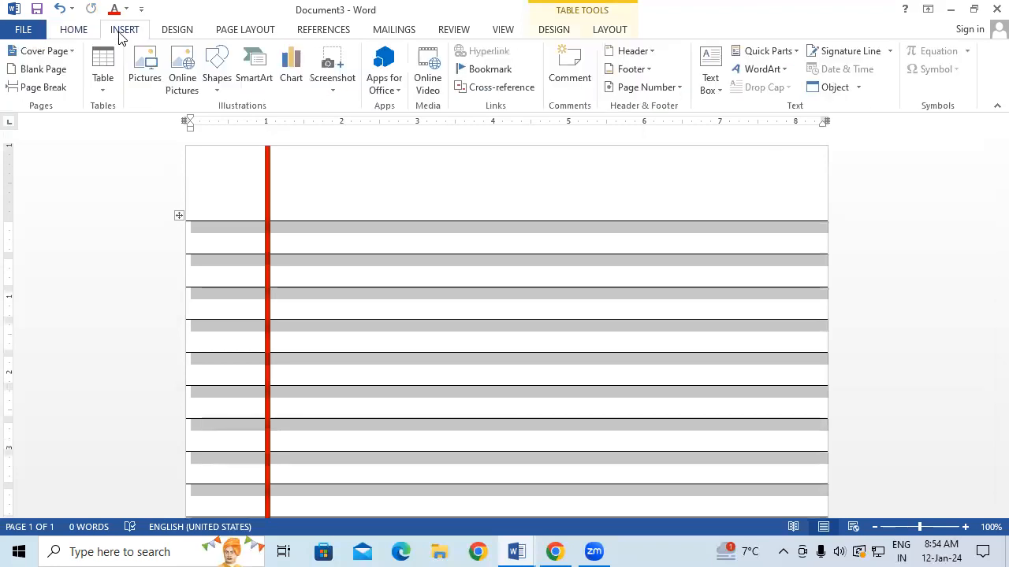
{"action": "left_click", "coordinate": [220, 77]}
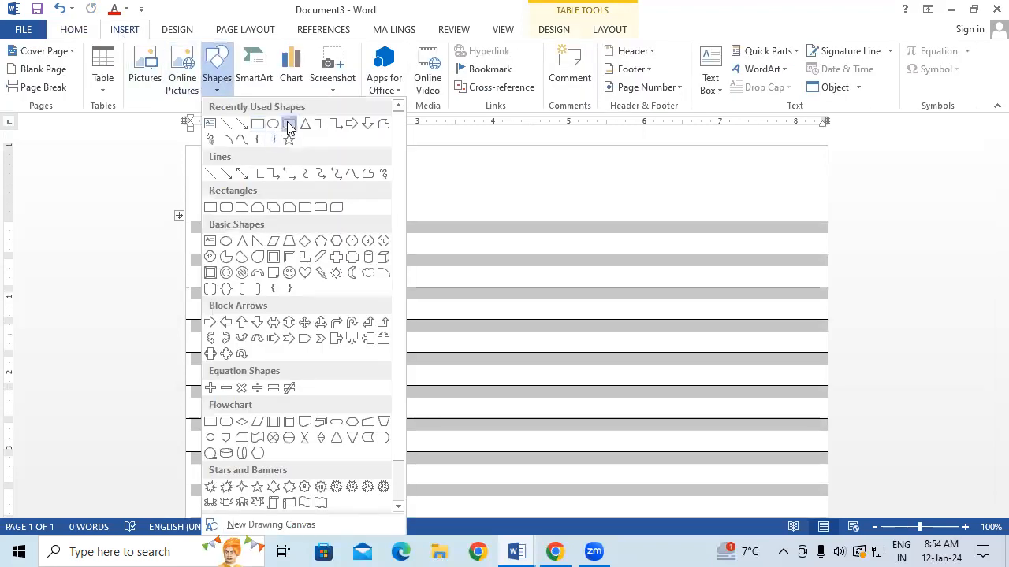
{"action": "left_click", "coordinate": [288, 129]}
{"action": "mouse_move", "coordinate": [599, 157]}
{"action": "left_mouse_down"}
{"action": "mouse_move", "coordinate": [767, 205]}
{"action": "mouse_move", "coordinate": [741, 183]}
{"action": "left_mouse_up"}
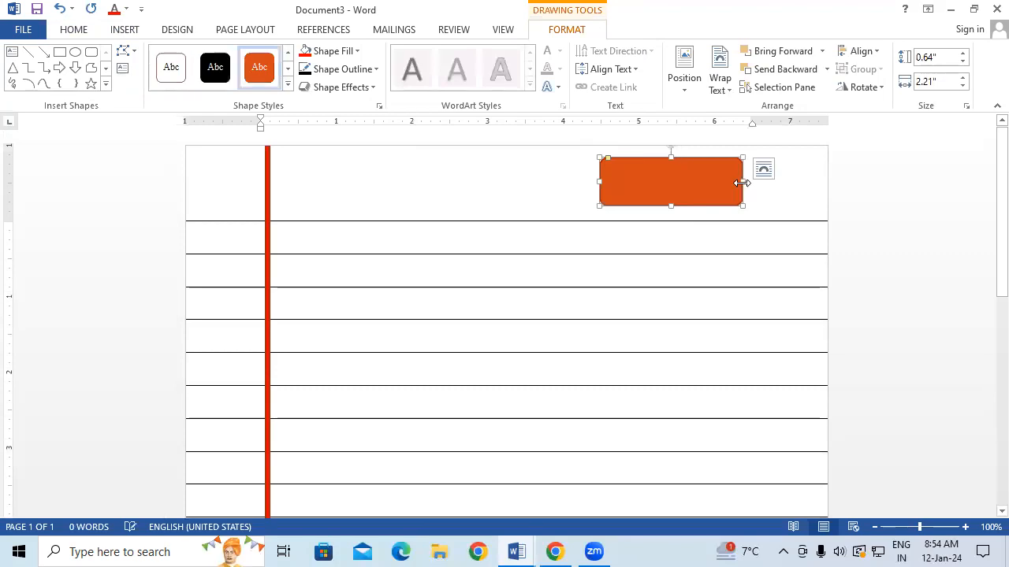
{"action": "right_click", "coordinate": [669, 181]}
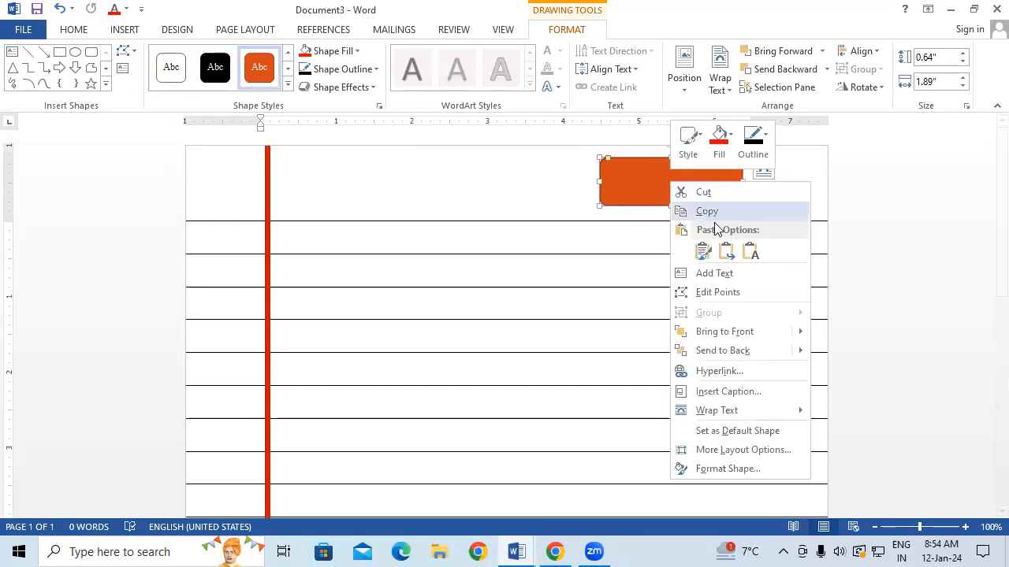
{"action": "left_click", "coordinate": [725, 272]}
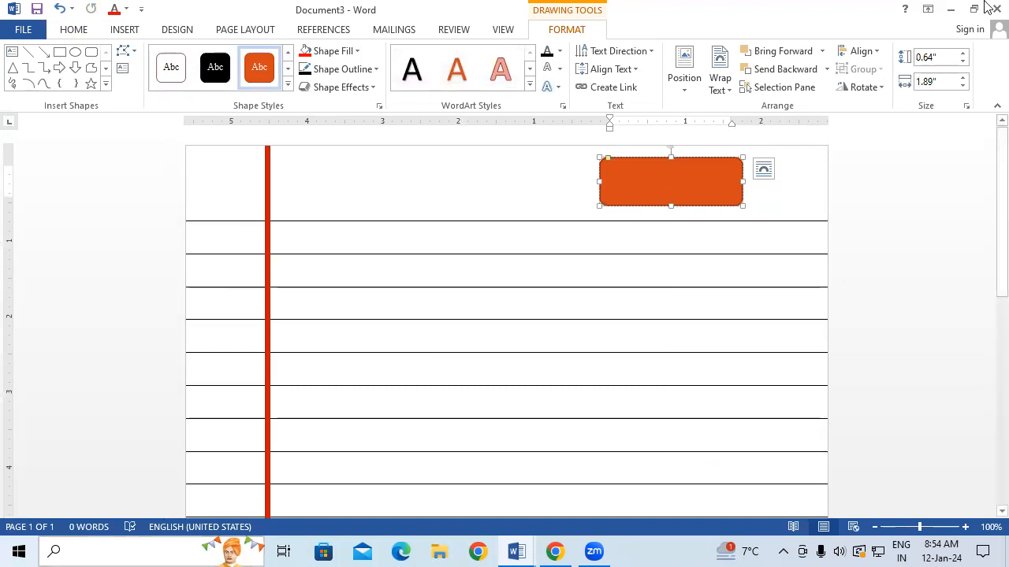
Step: Close Document3 and Document2 without saving their changes
{"action": "key", "text": "alt+F4"}
{"action": "left_click", "coordinate": [504, 306]}
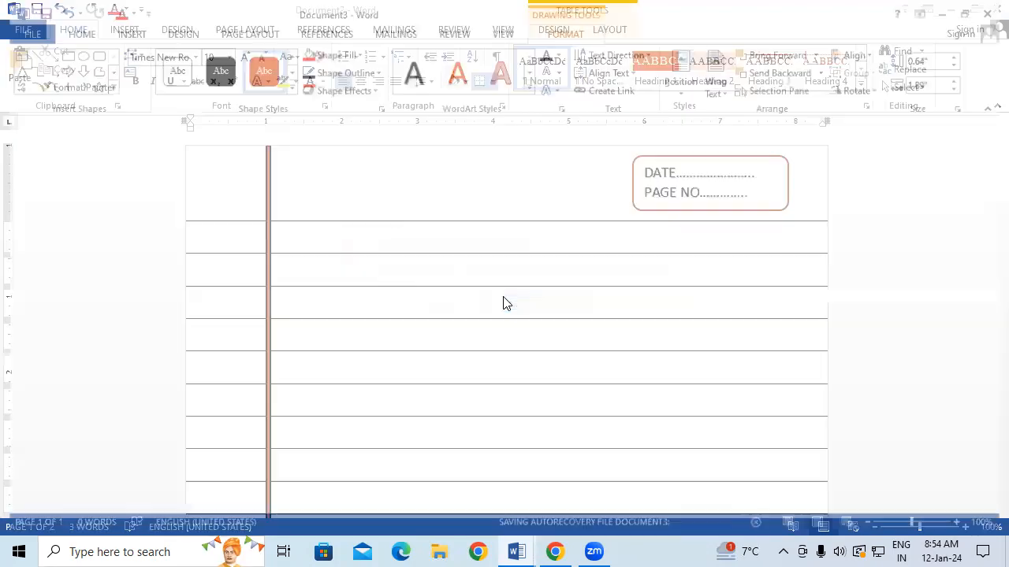
{"action": "key", "text": "alt+F4"}
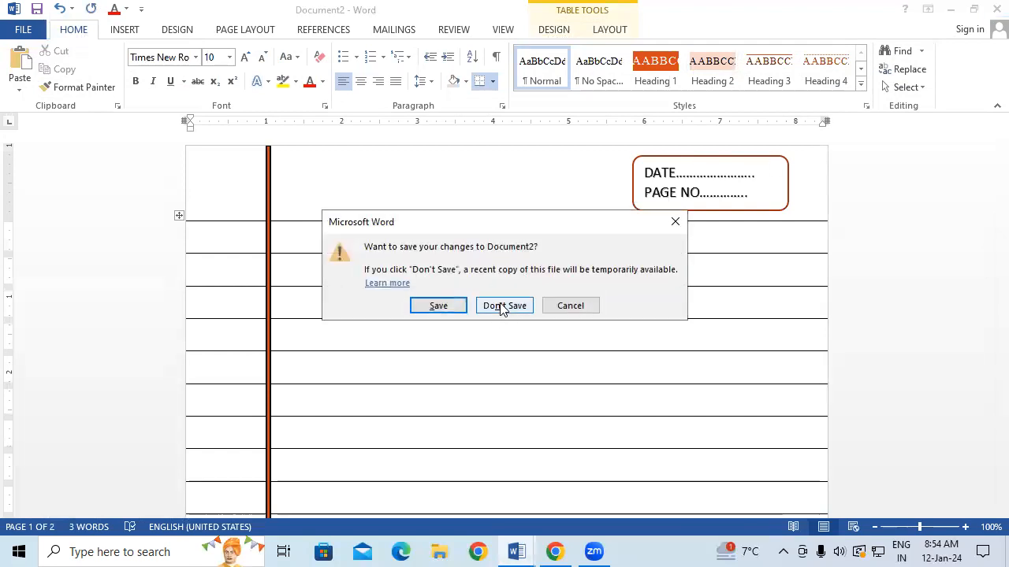
{"action": "left_click", "coordinate": [502, 306]}
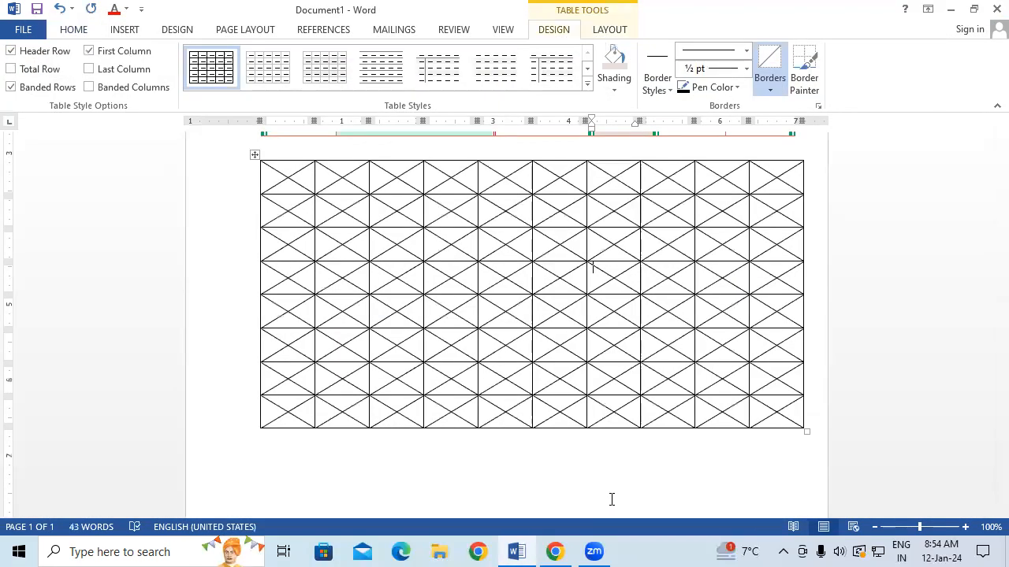